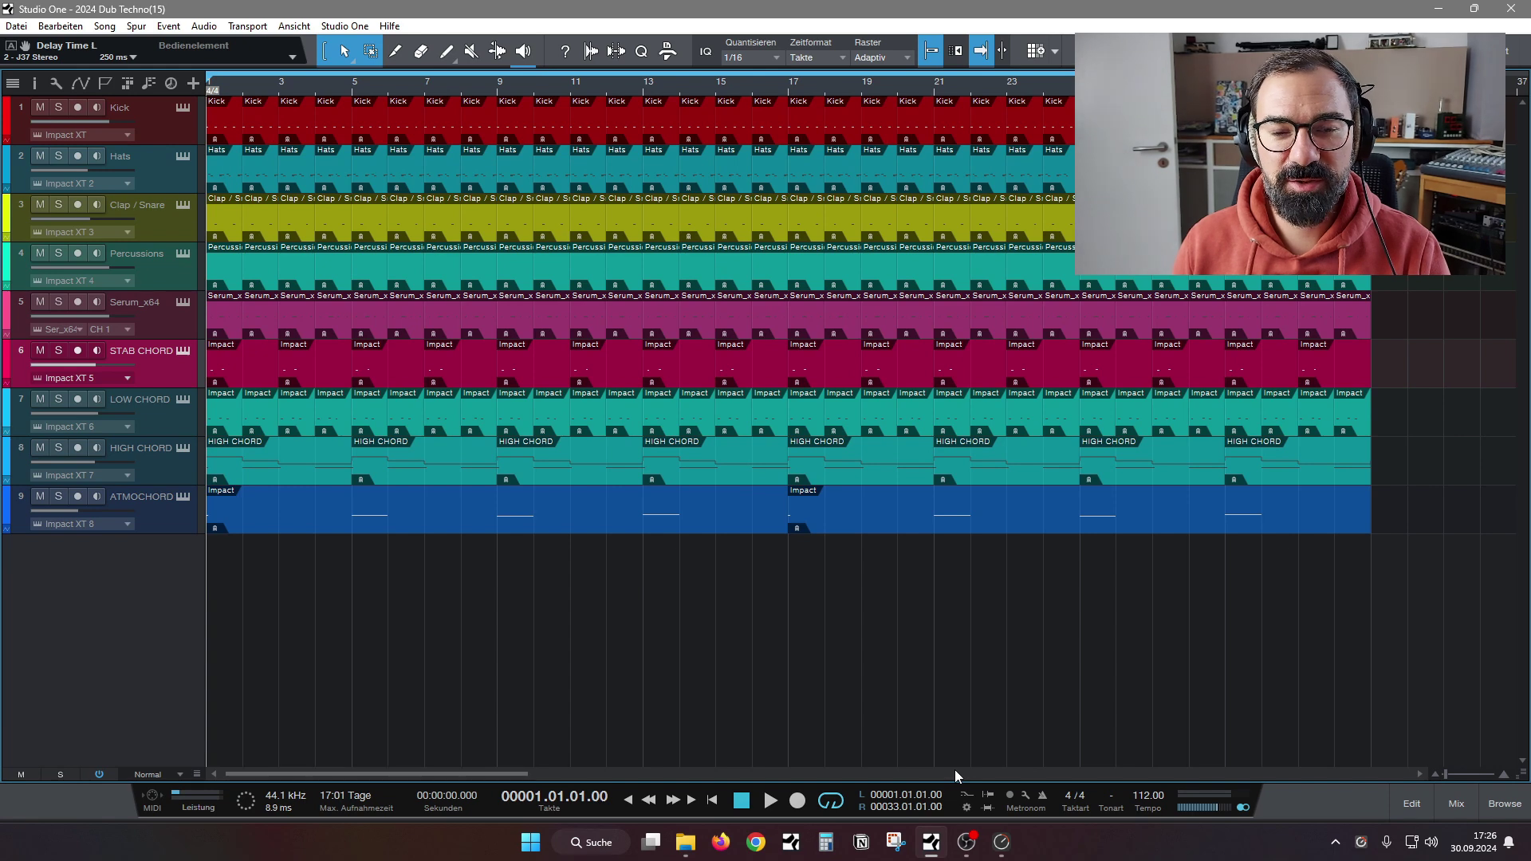
Play the full dub techno arrangement from the start, stop it and return the playback position to bar 1
key(space)
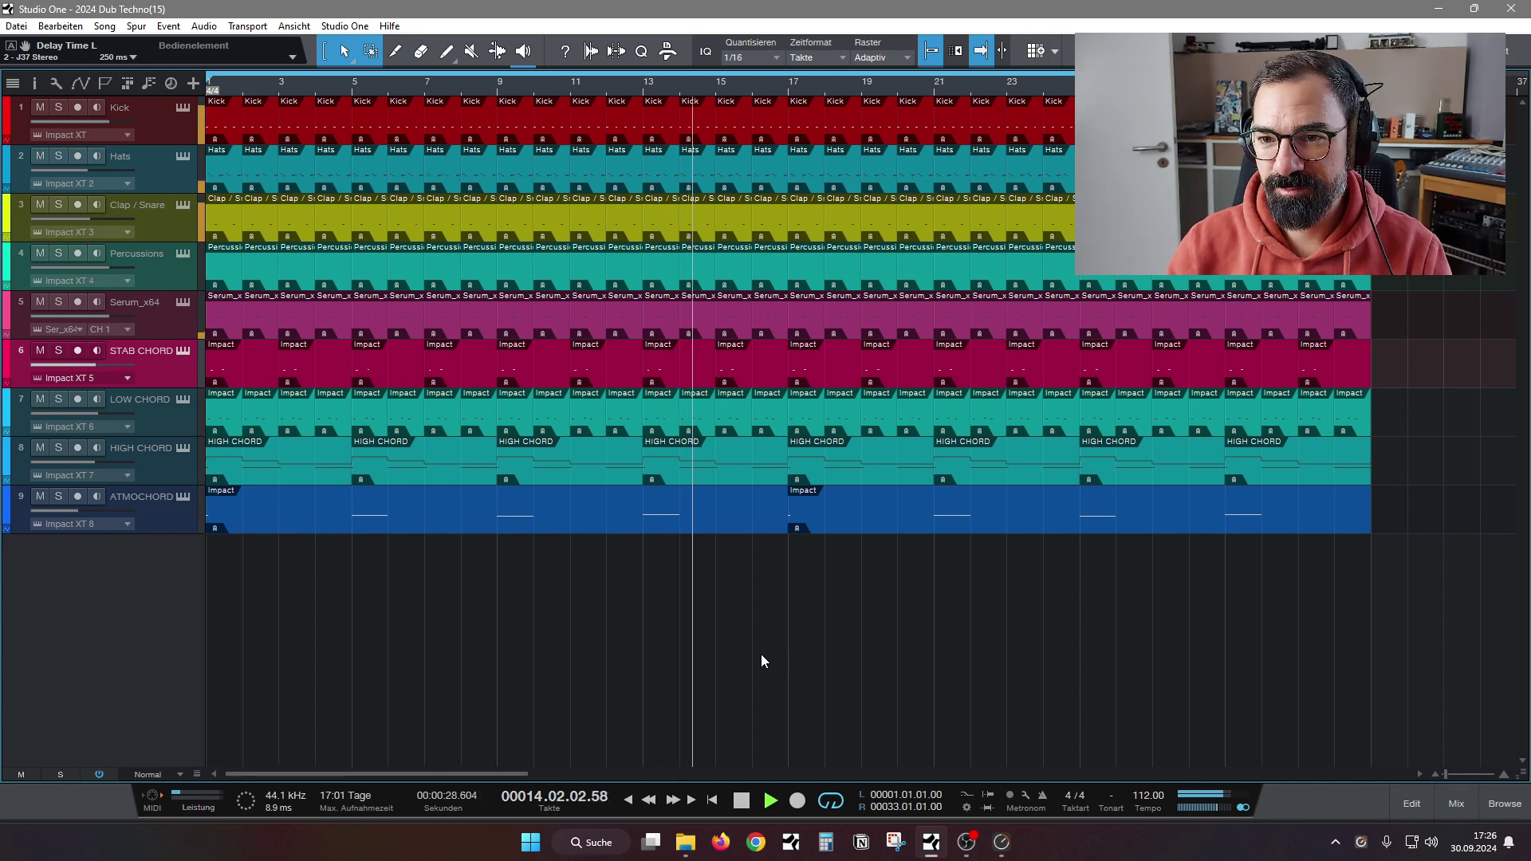
key(space)
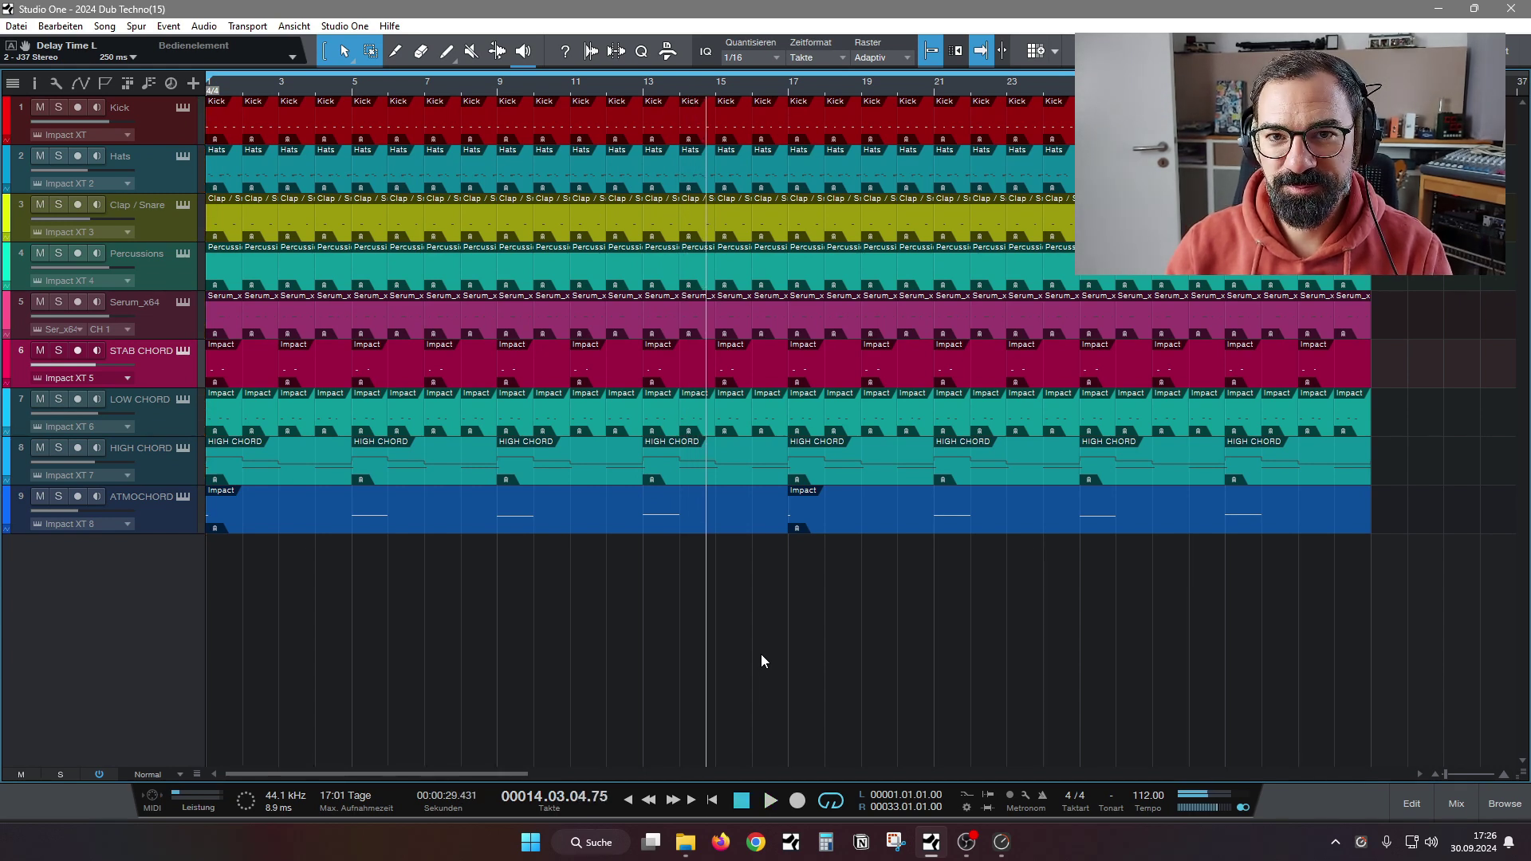
click(748, 800)
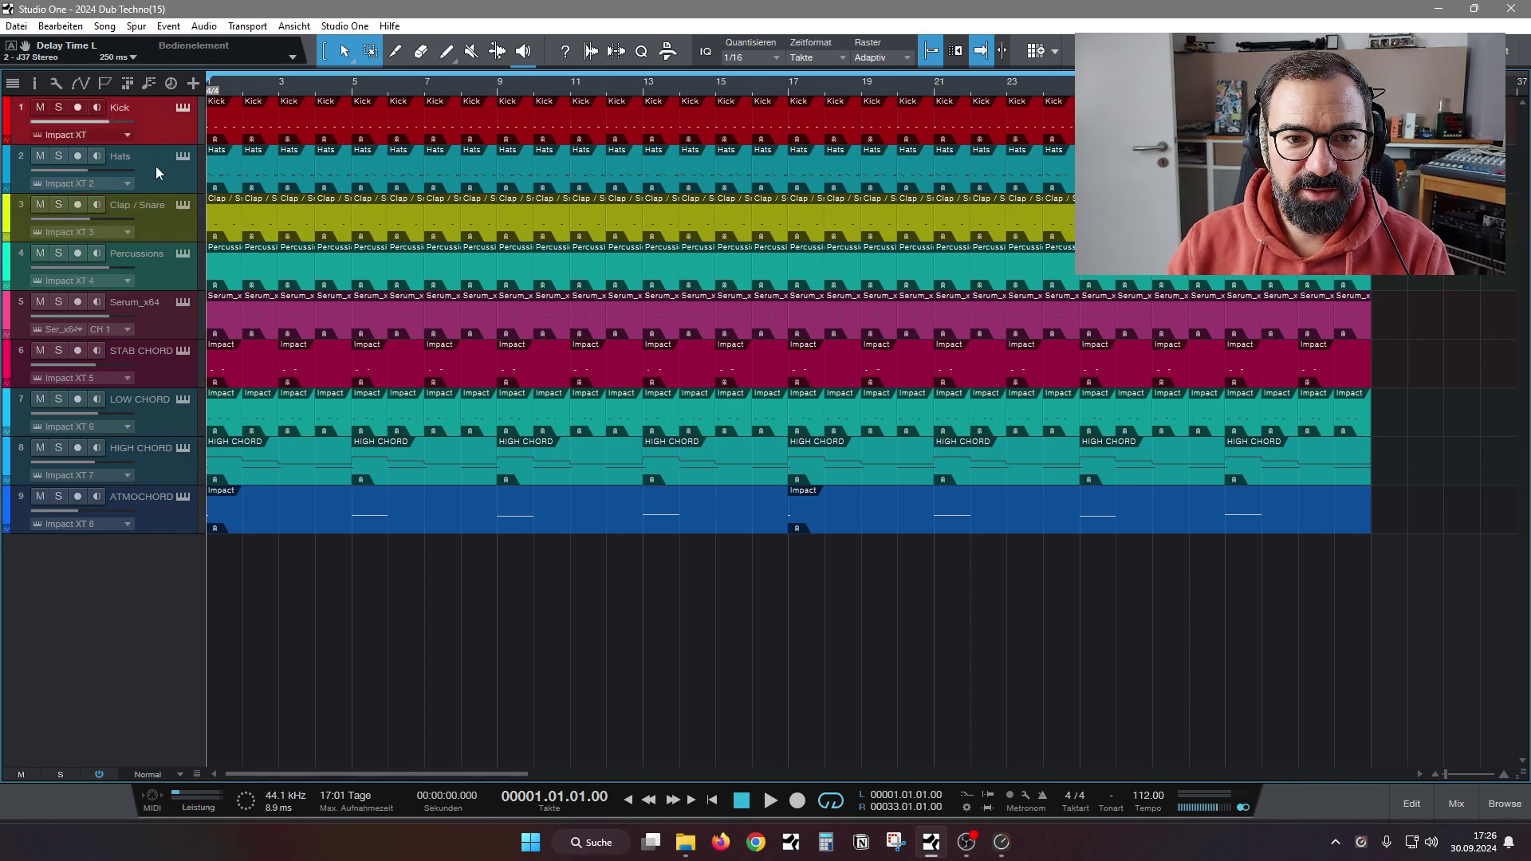
Go through the tracks by selecting Clap / Snare, Serum_x64, STAB CHORD, LOW CHORD, HIGH CHORD and ATMOCHORD one after another
click(155, 225)
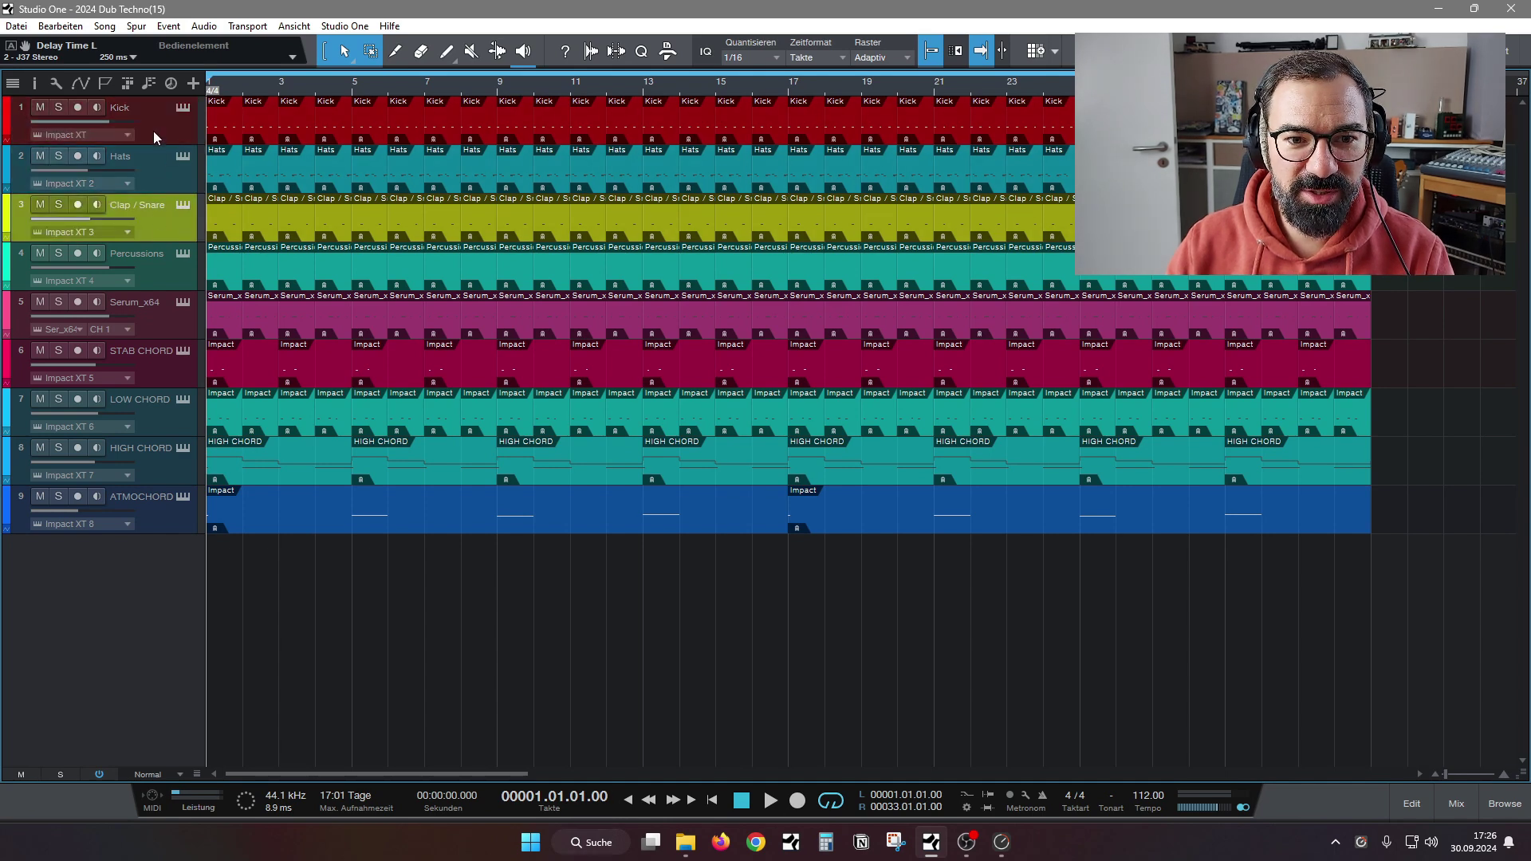
click(174, 321)
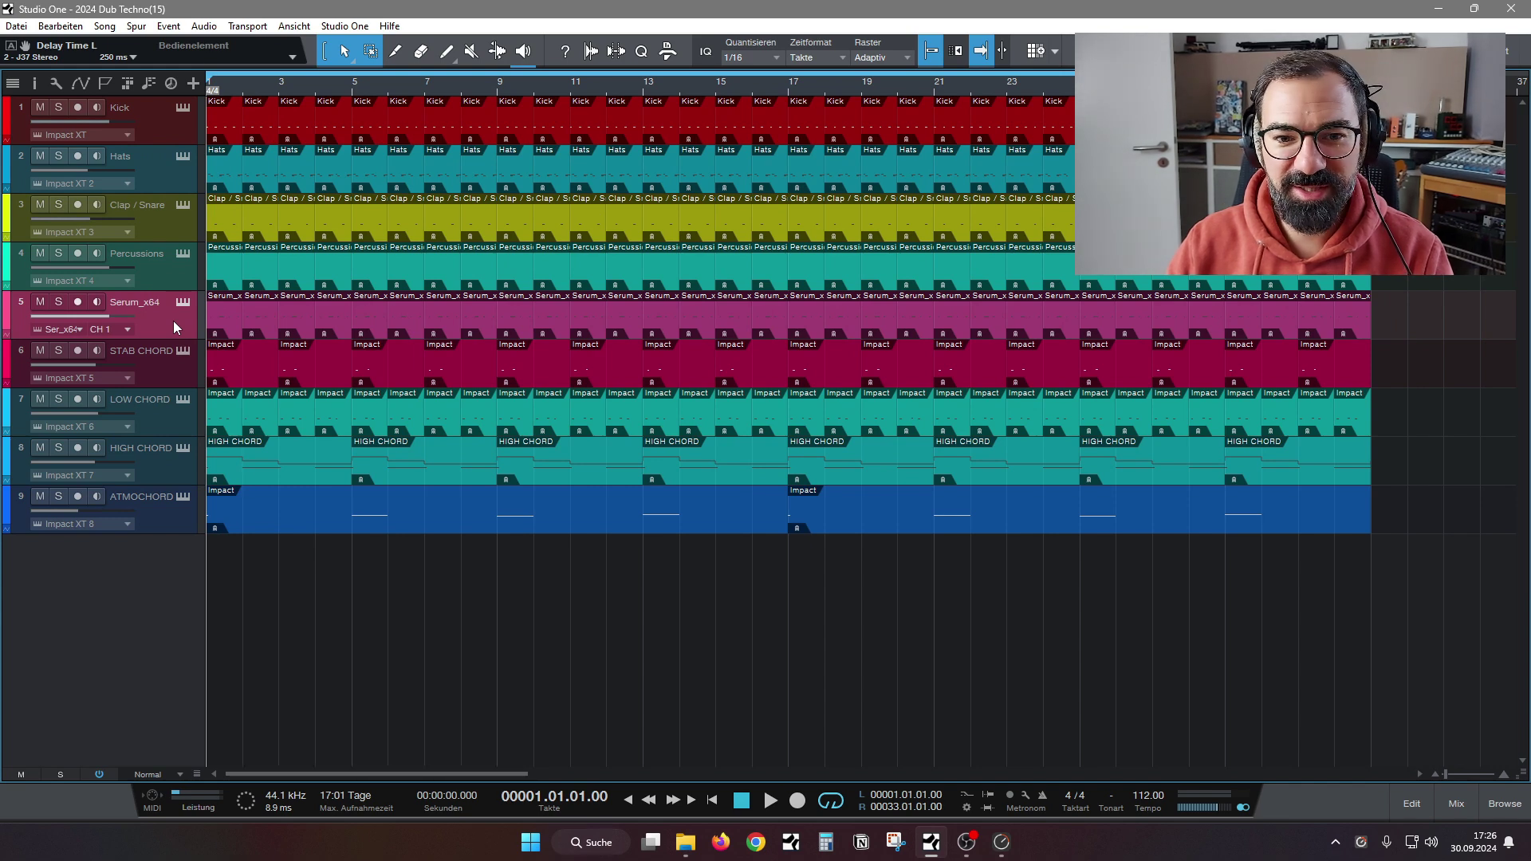
click(155, 369)
click(156, 424)
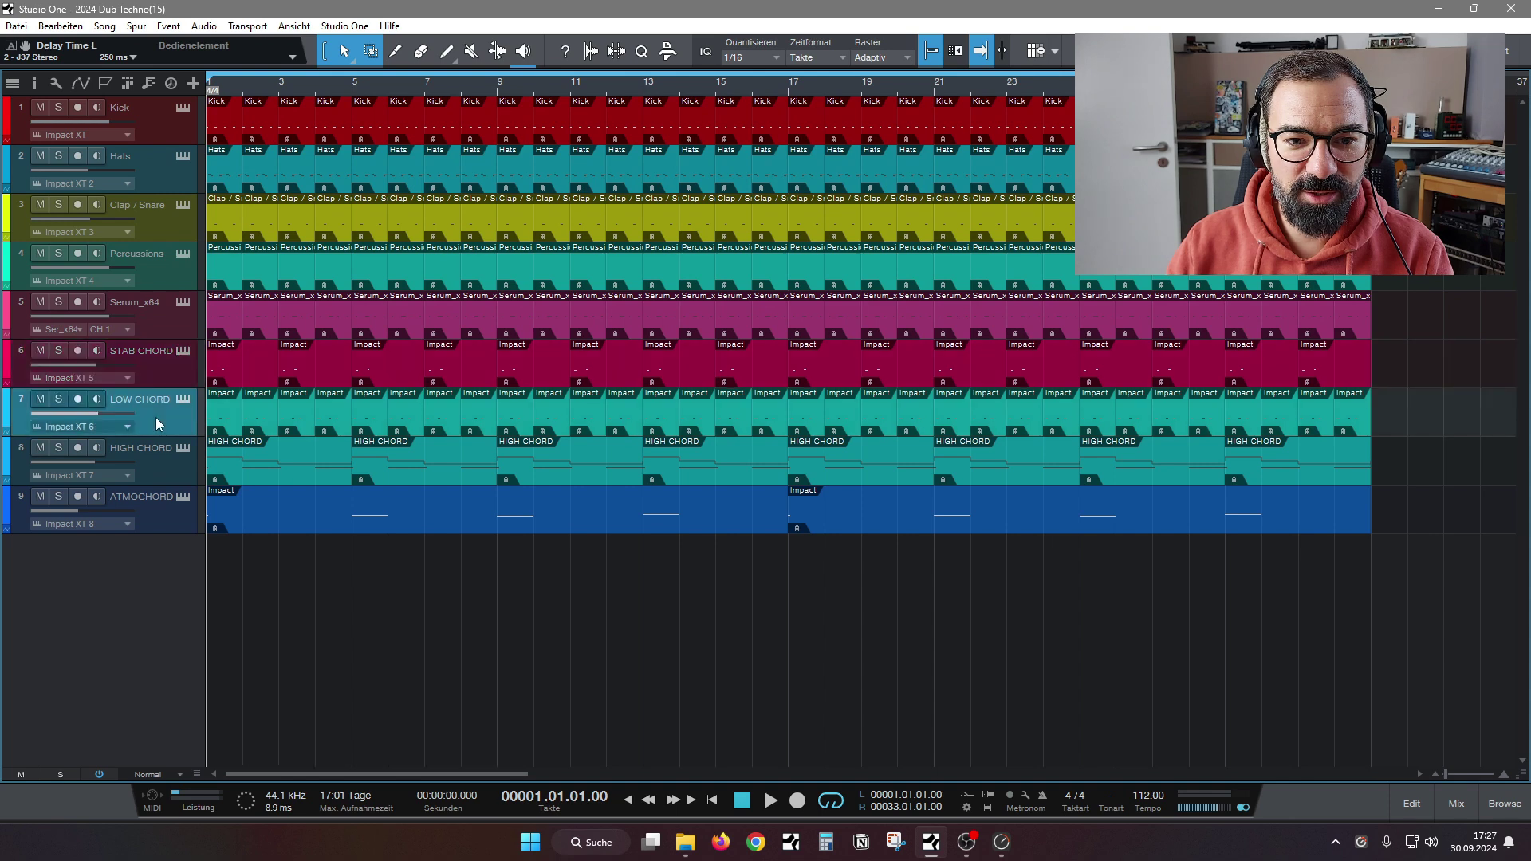
click(160, 467)
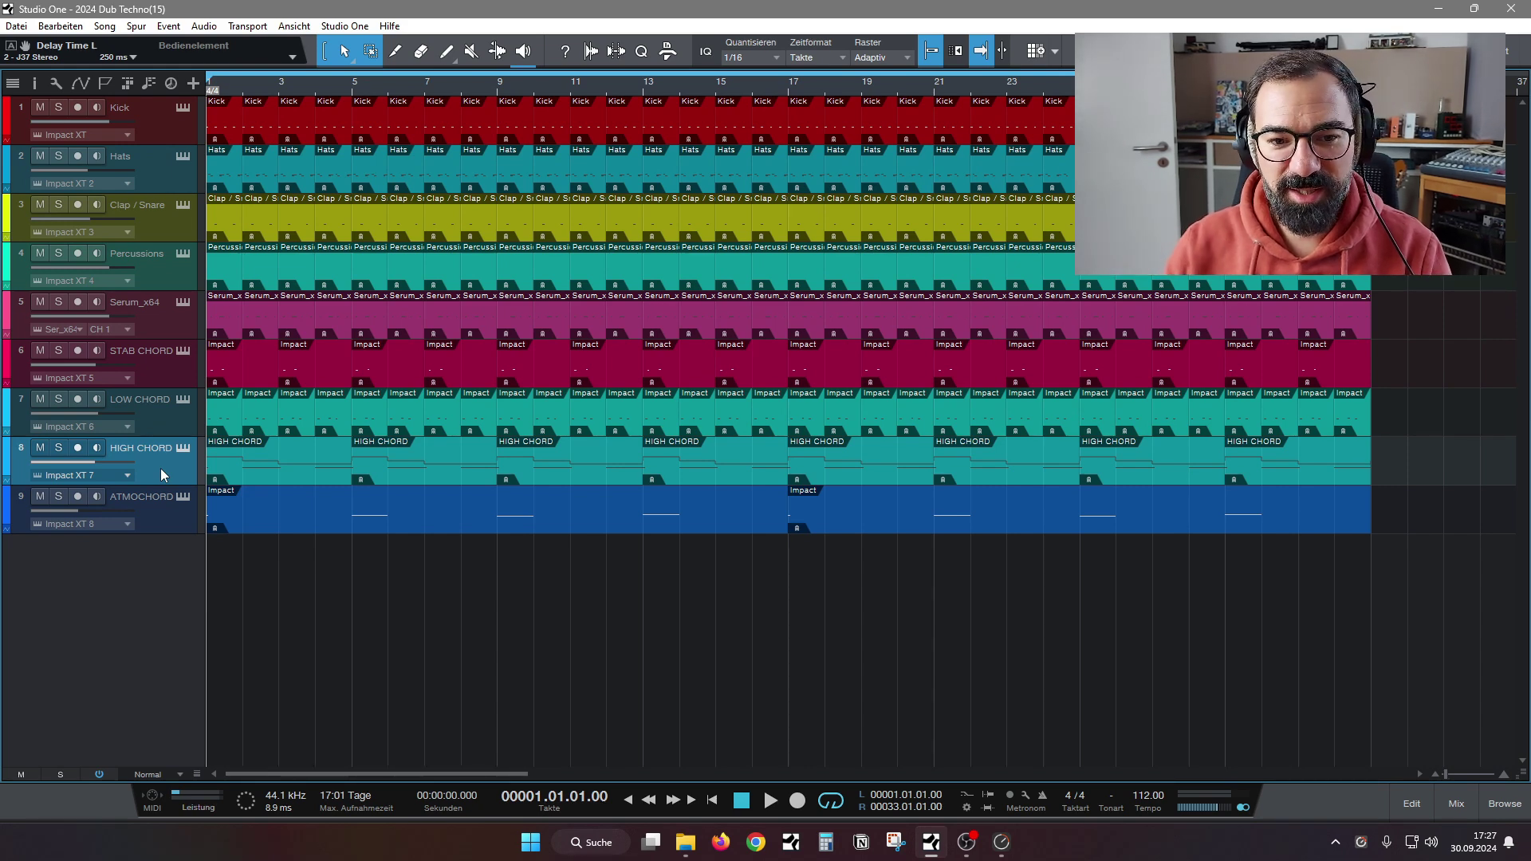
click(164, 524)
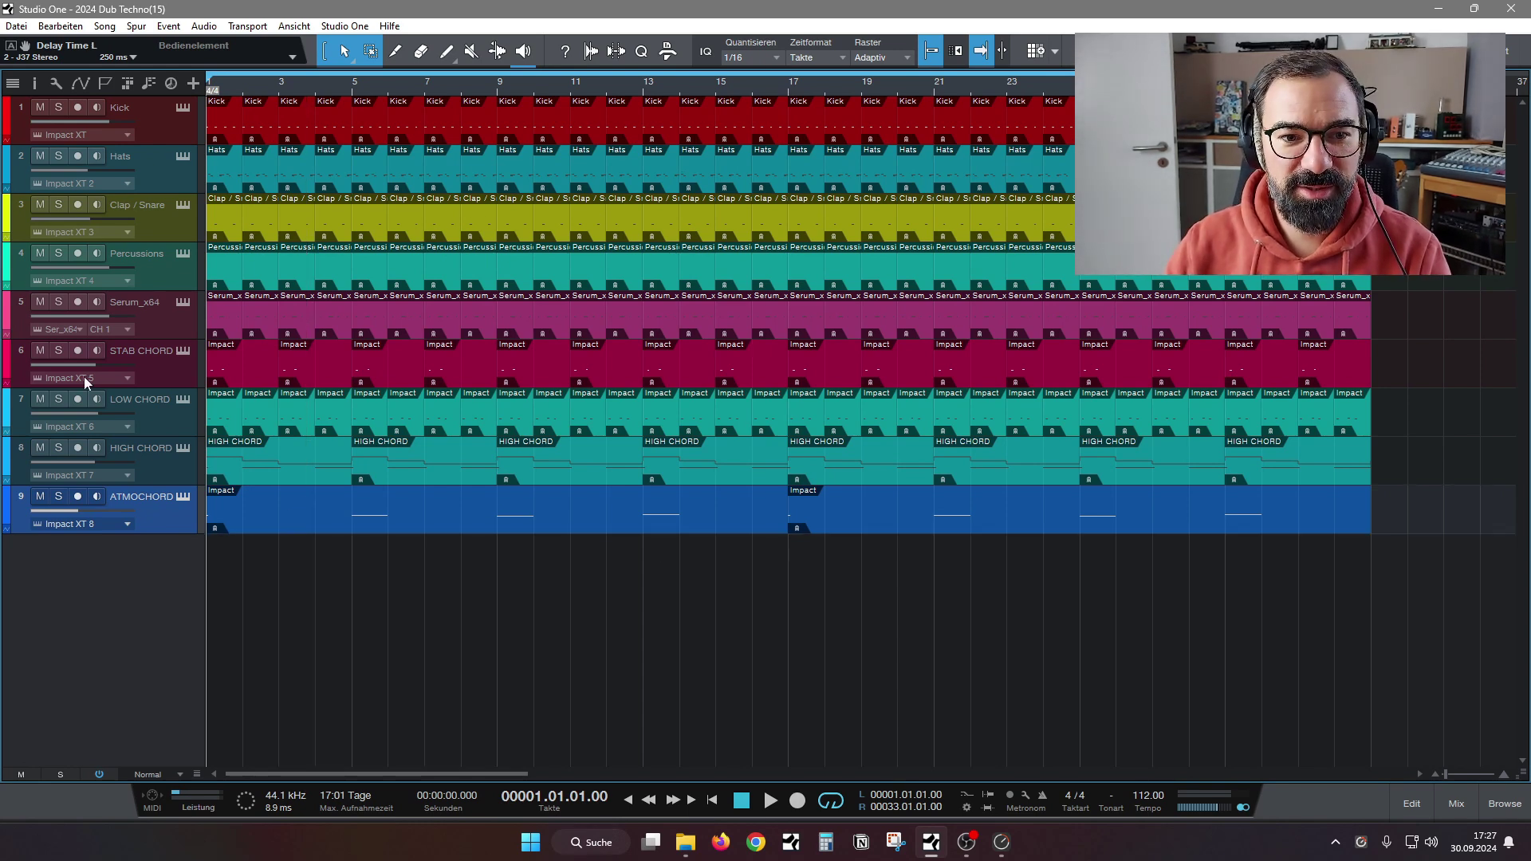
Solo the STAB CHORD track and audition it with the mixer shown and enlarged
click(63, 351)
key(space)
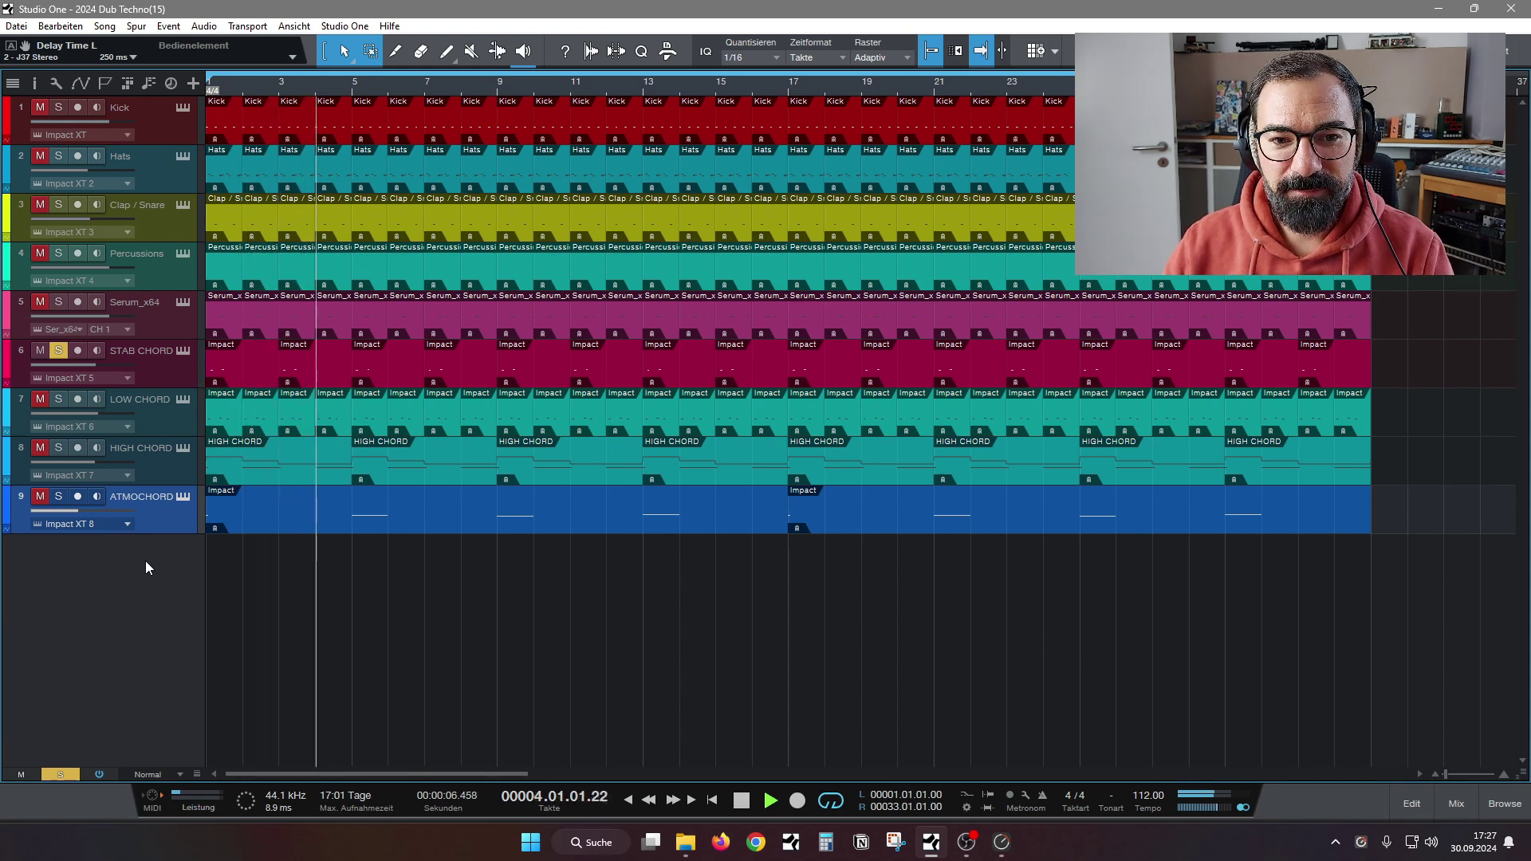
click(1456, 803)
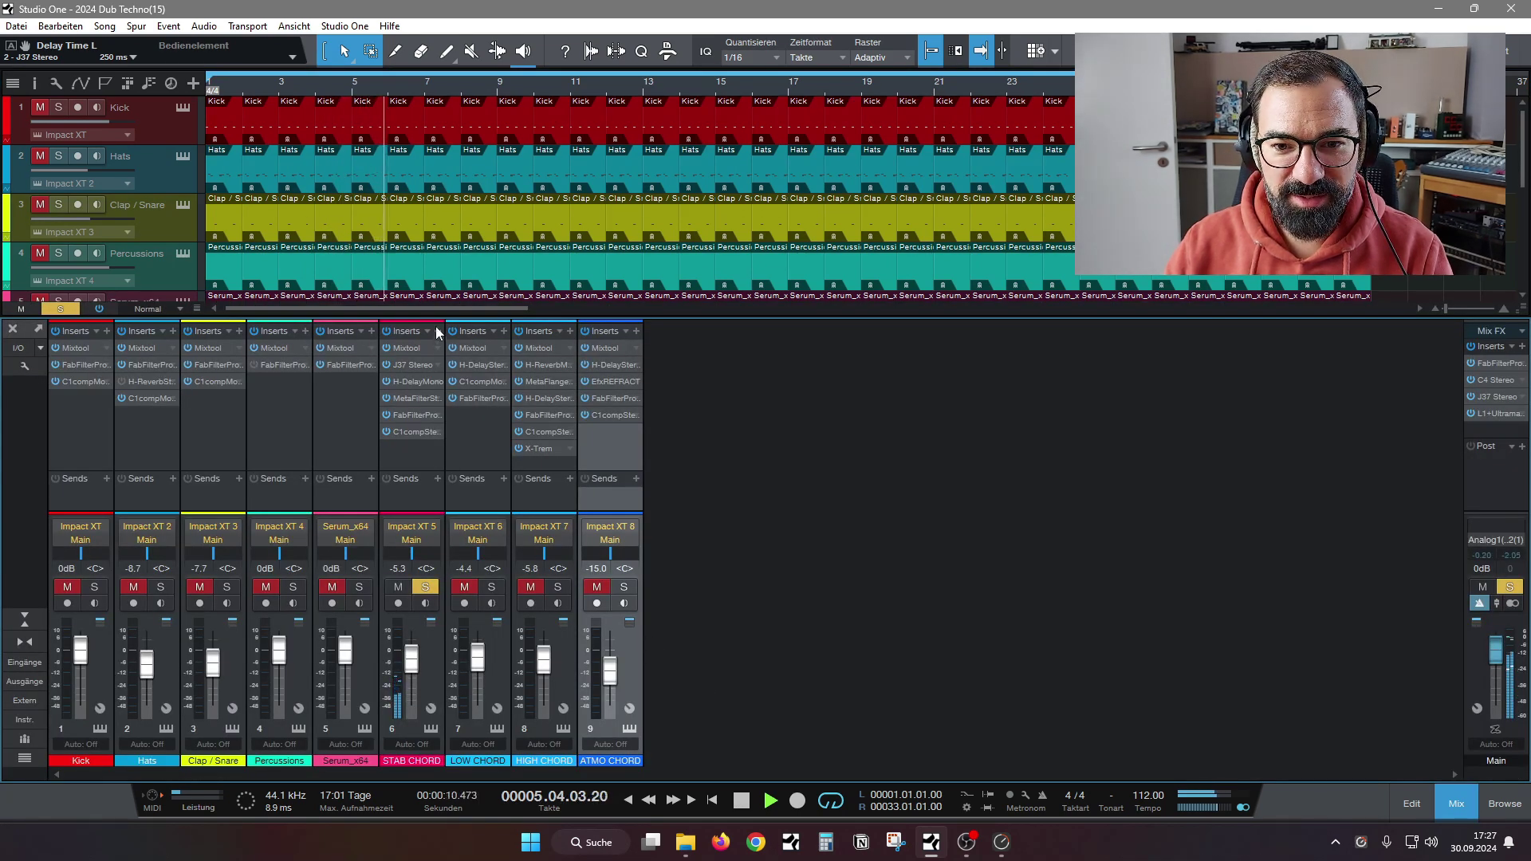
drag(437, 318, 437, 269)
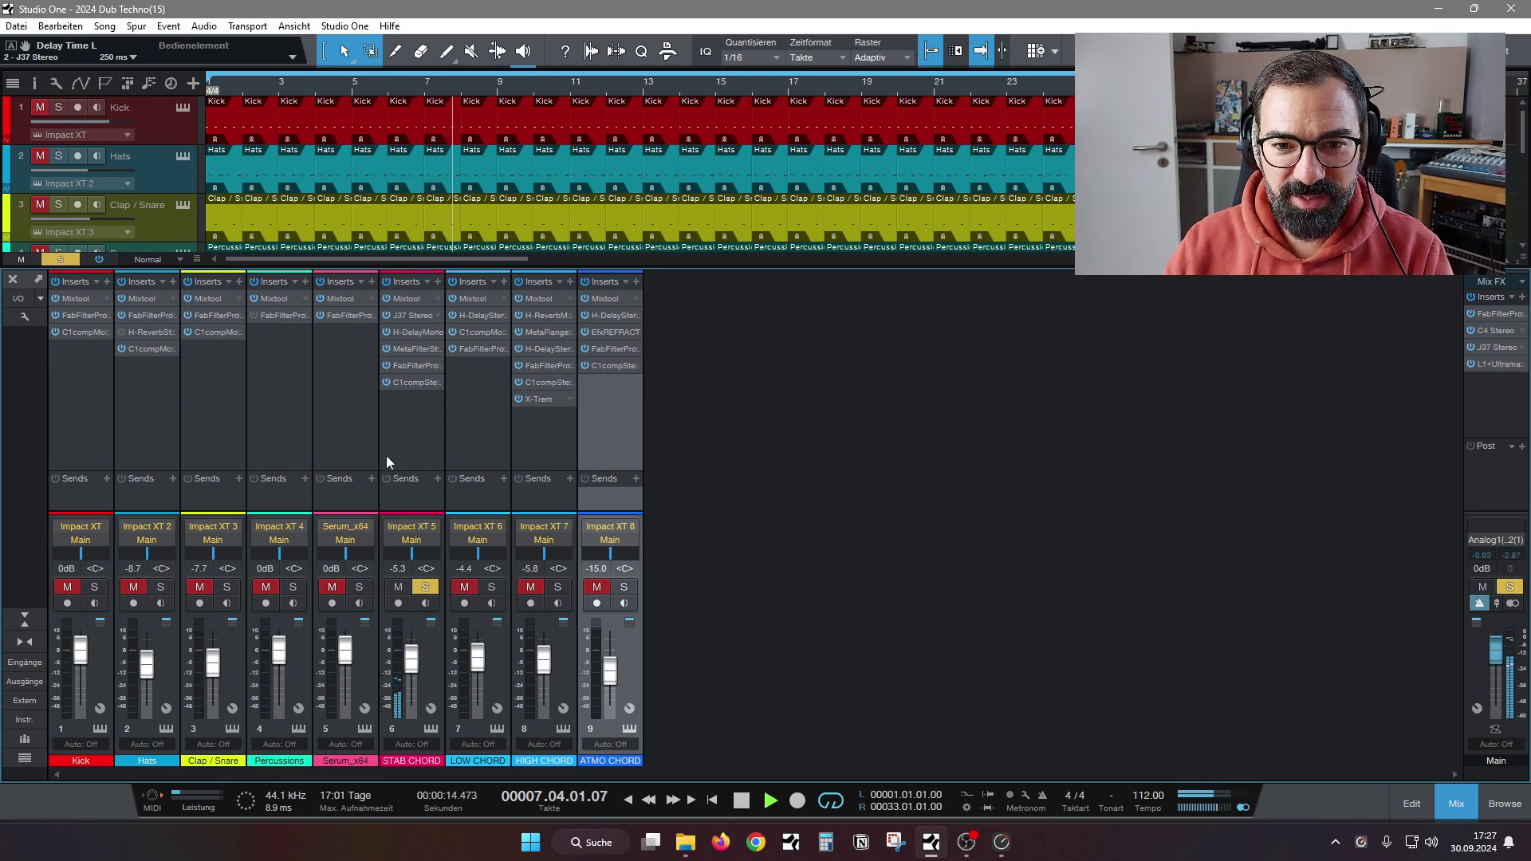
key(space)
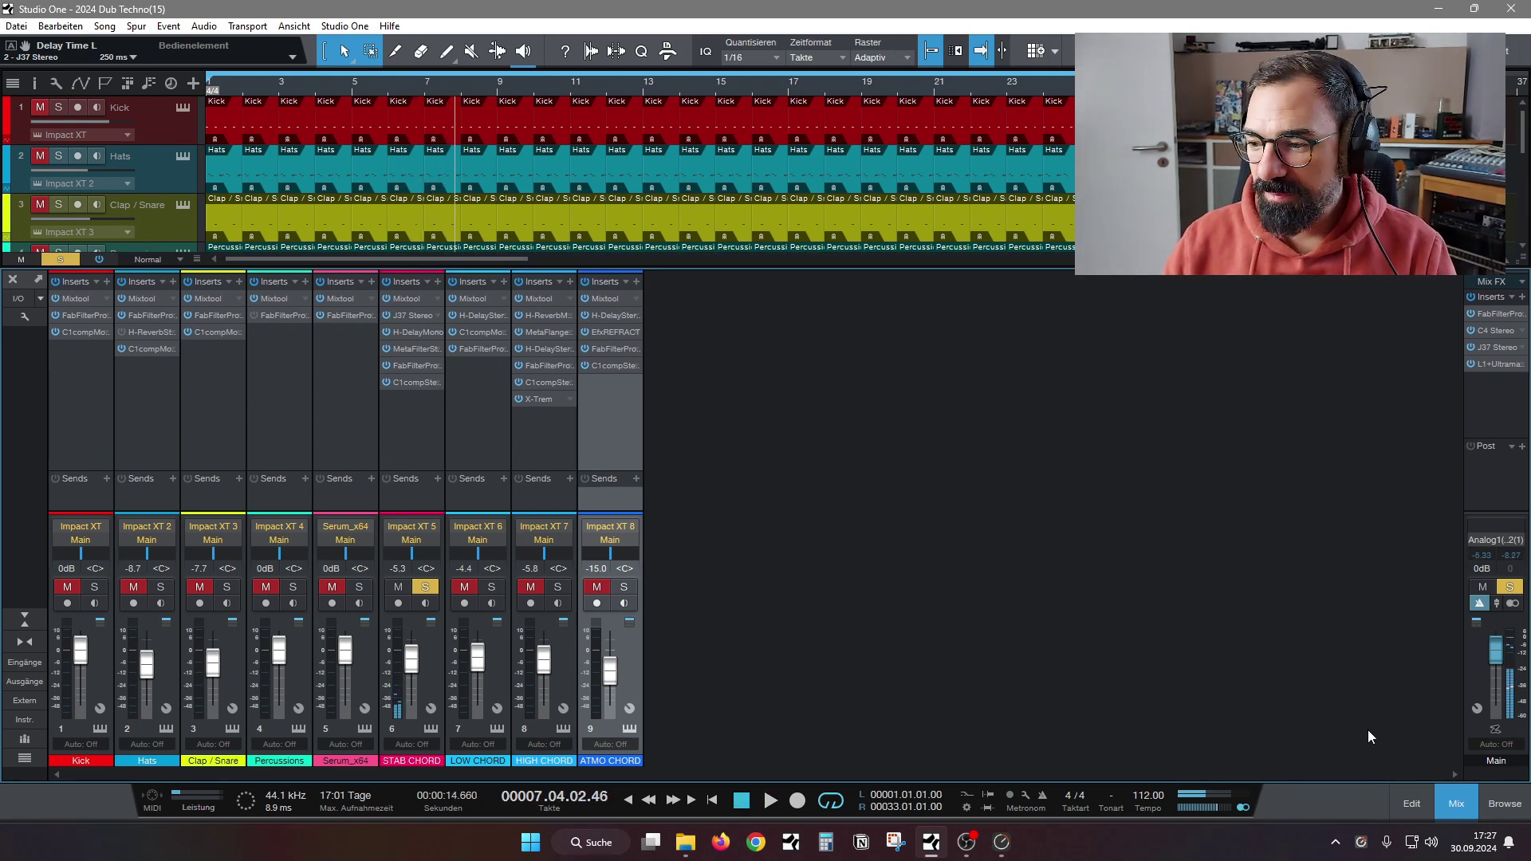
Open the Impact XT instrument of the STAB CHORD track
scroll(425, 185, down, 2)
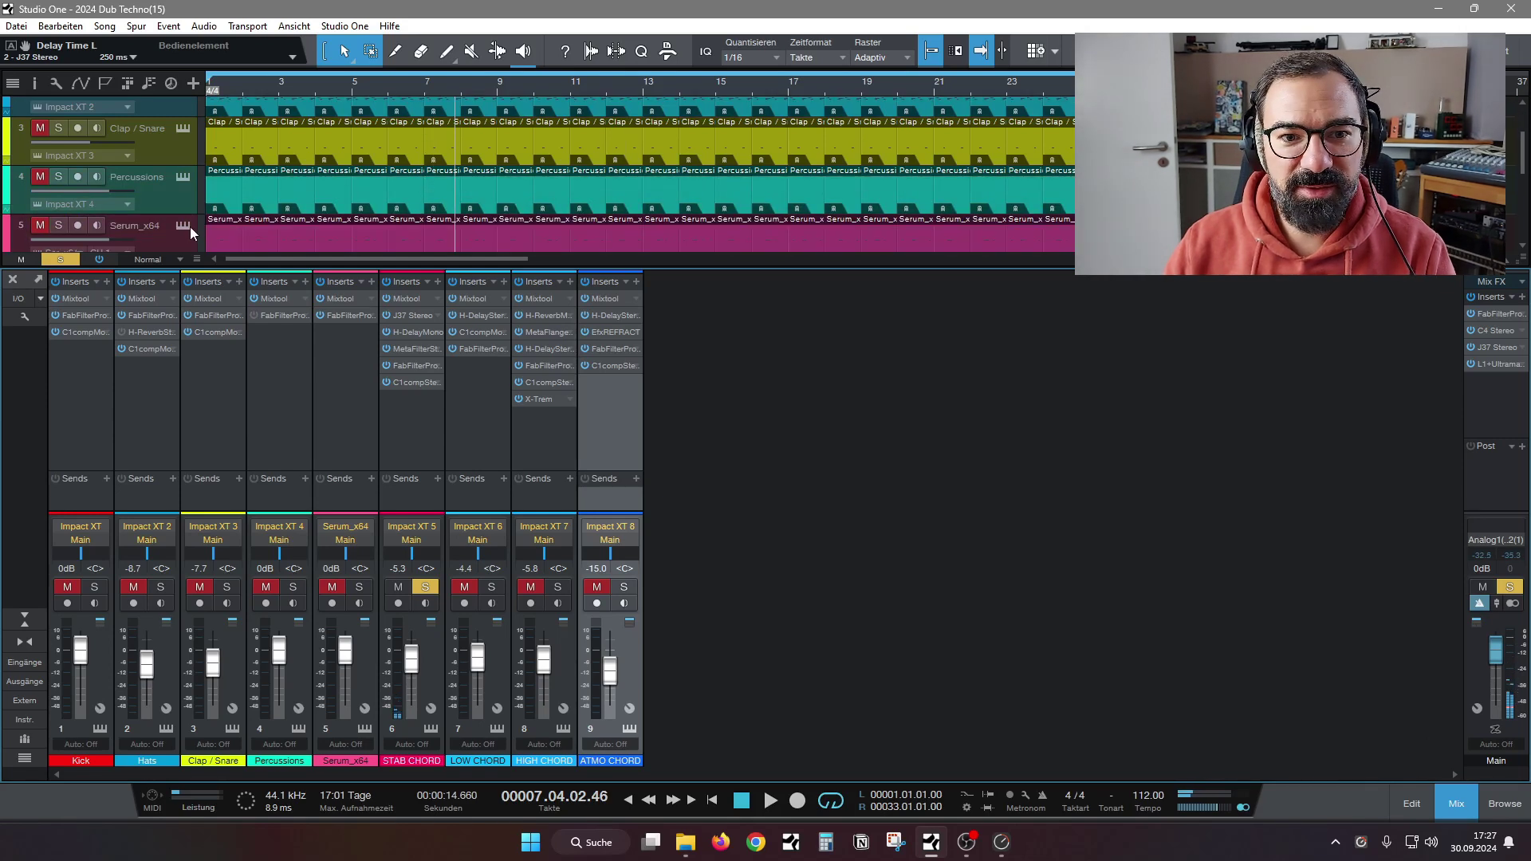
scroll(189, 226, down, 1)
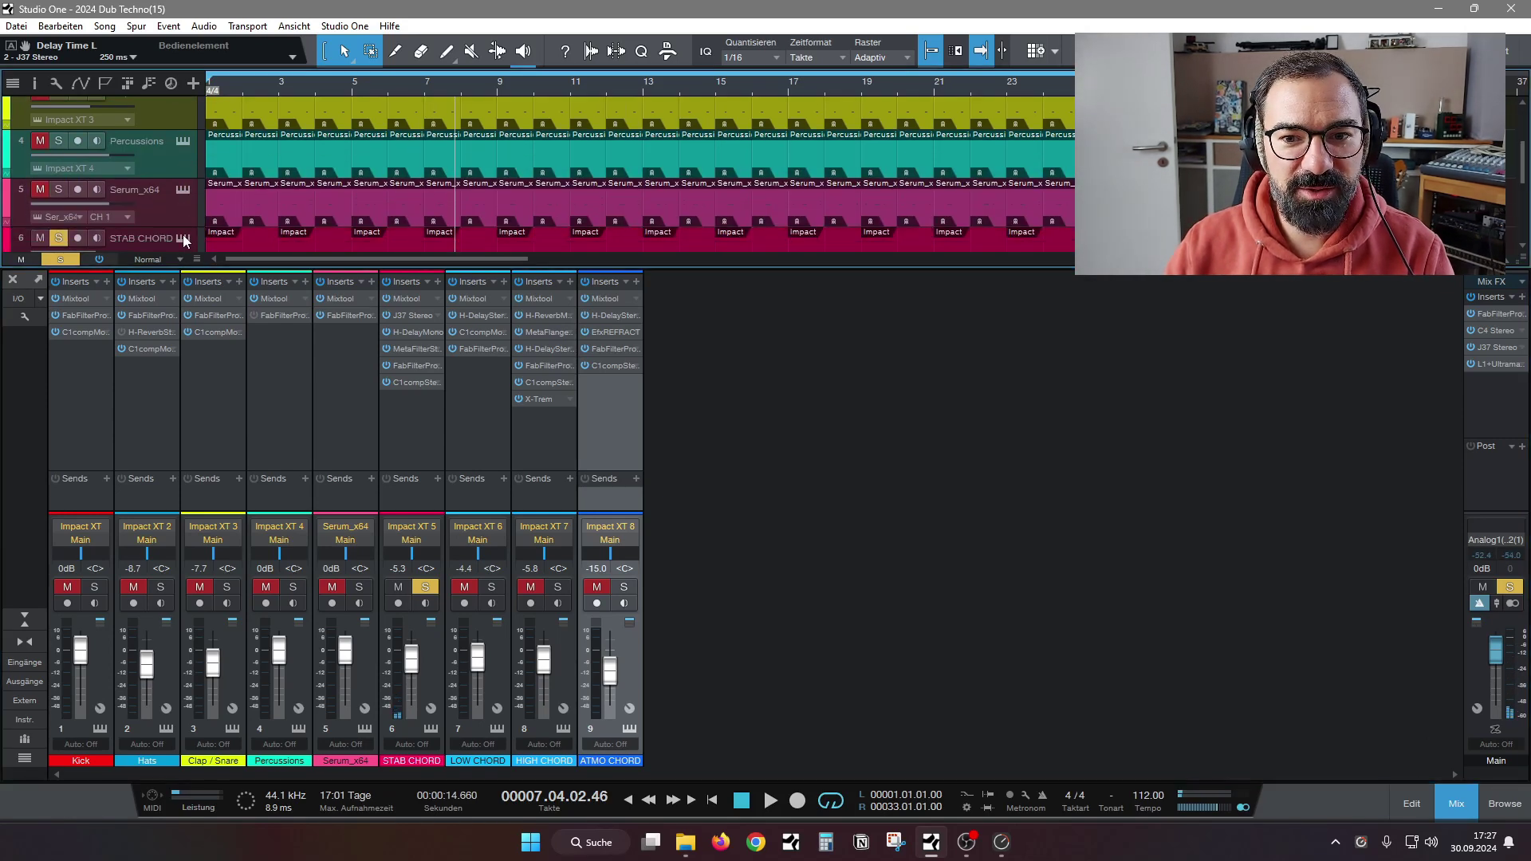
click(183, 237)
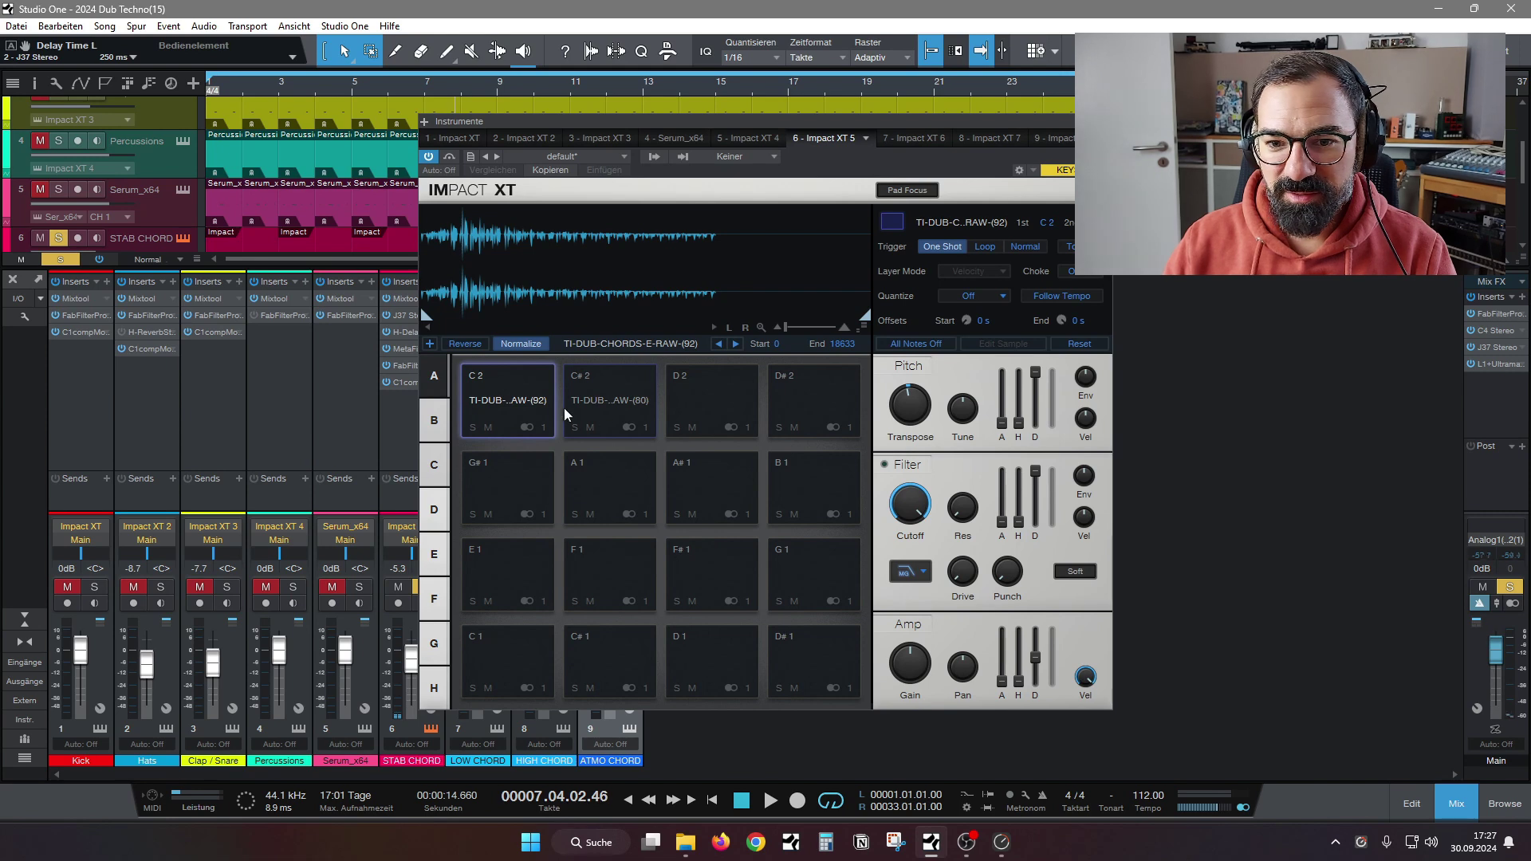
Audition the dub chord samples on pads C 2 and C# 2 in Impact XT
click(515, 402)
drag(627, 122, 687, 156)
click(601, 434)
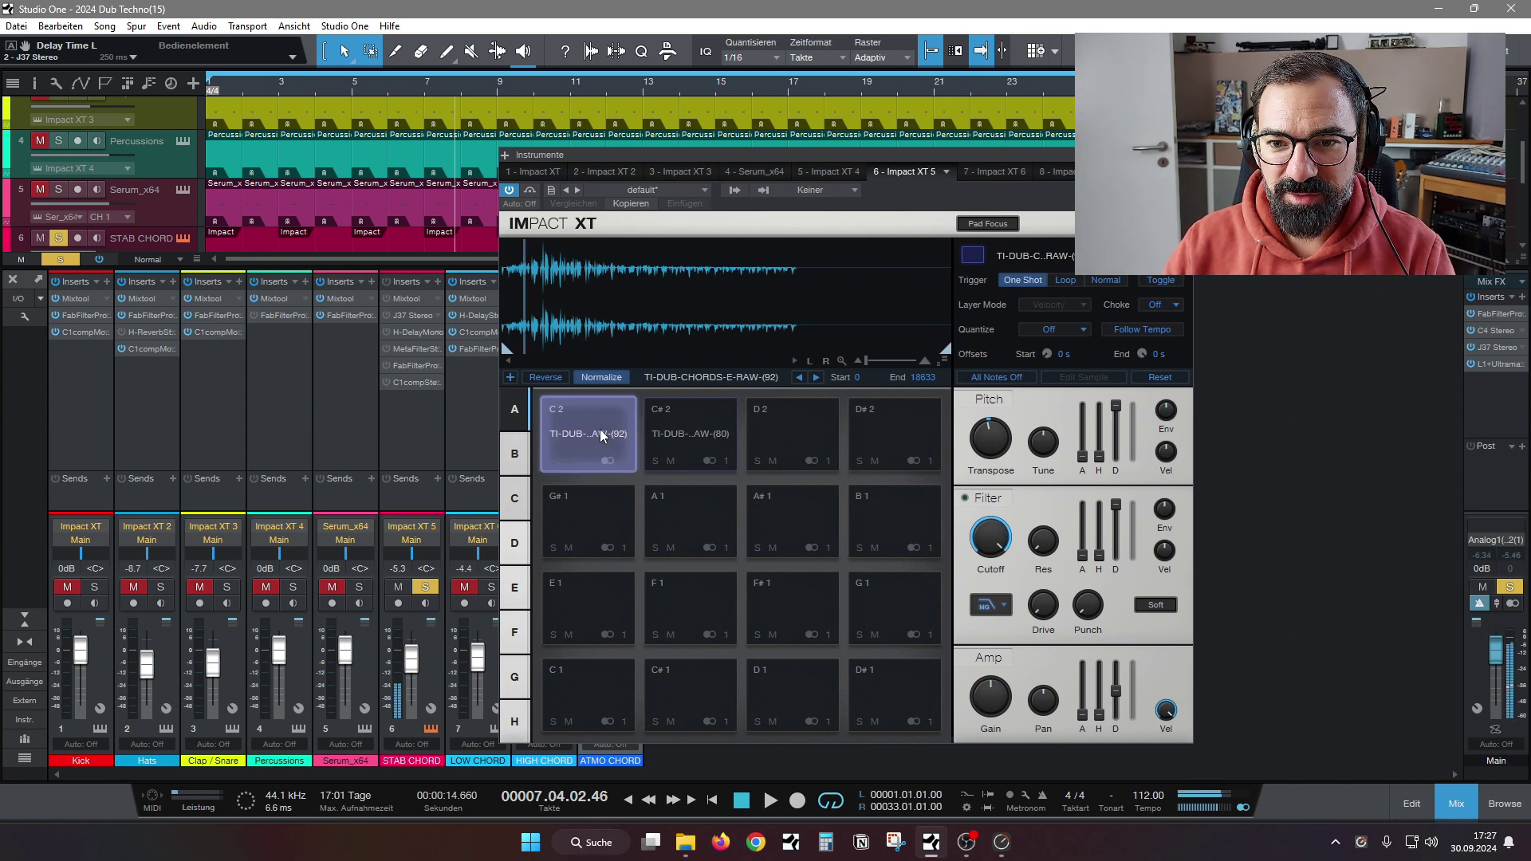
click(600, 433)
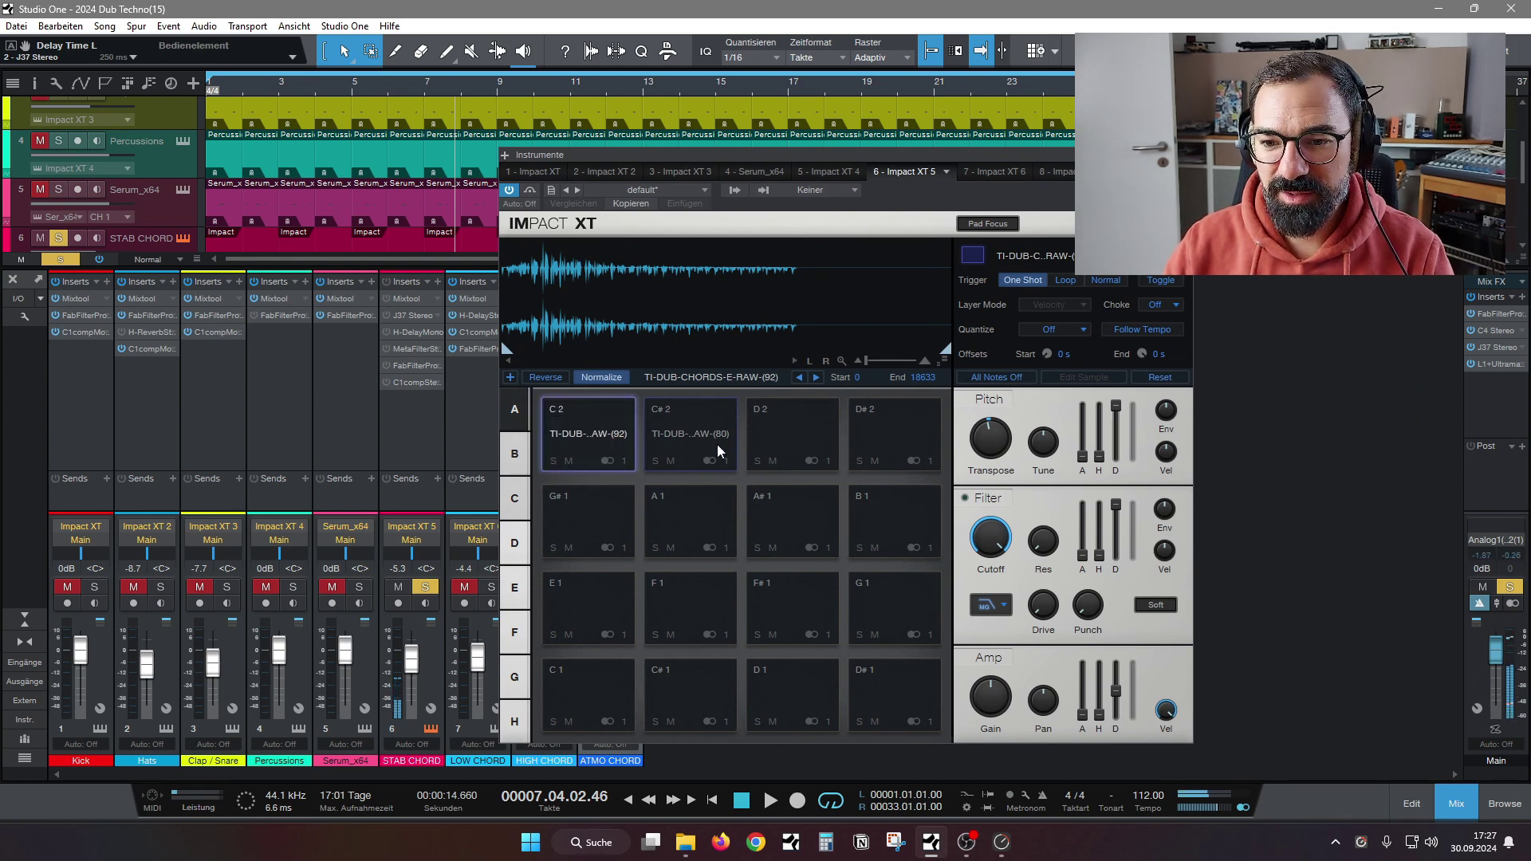
click(690, 433)
click(690, 433)
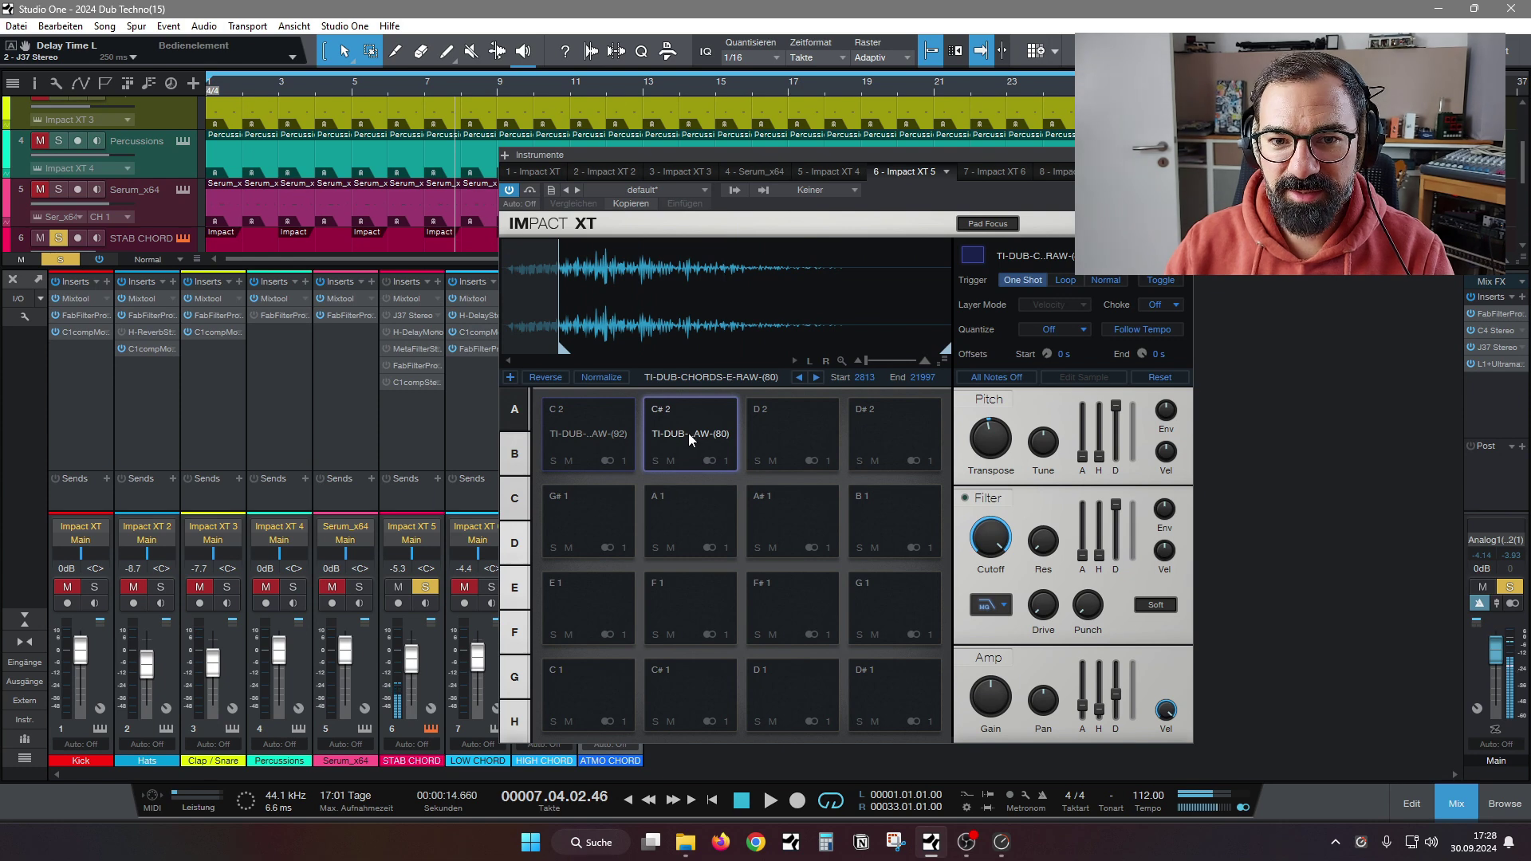
Open the first STAB CHORD part in the editor and examine its note pattern with the instrument window moved aside
scroll(236, 193, down, 2)
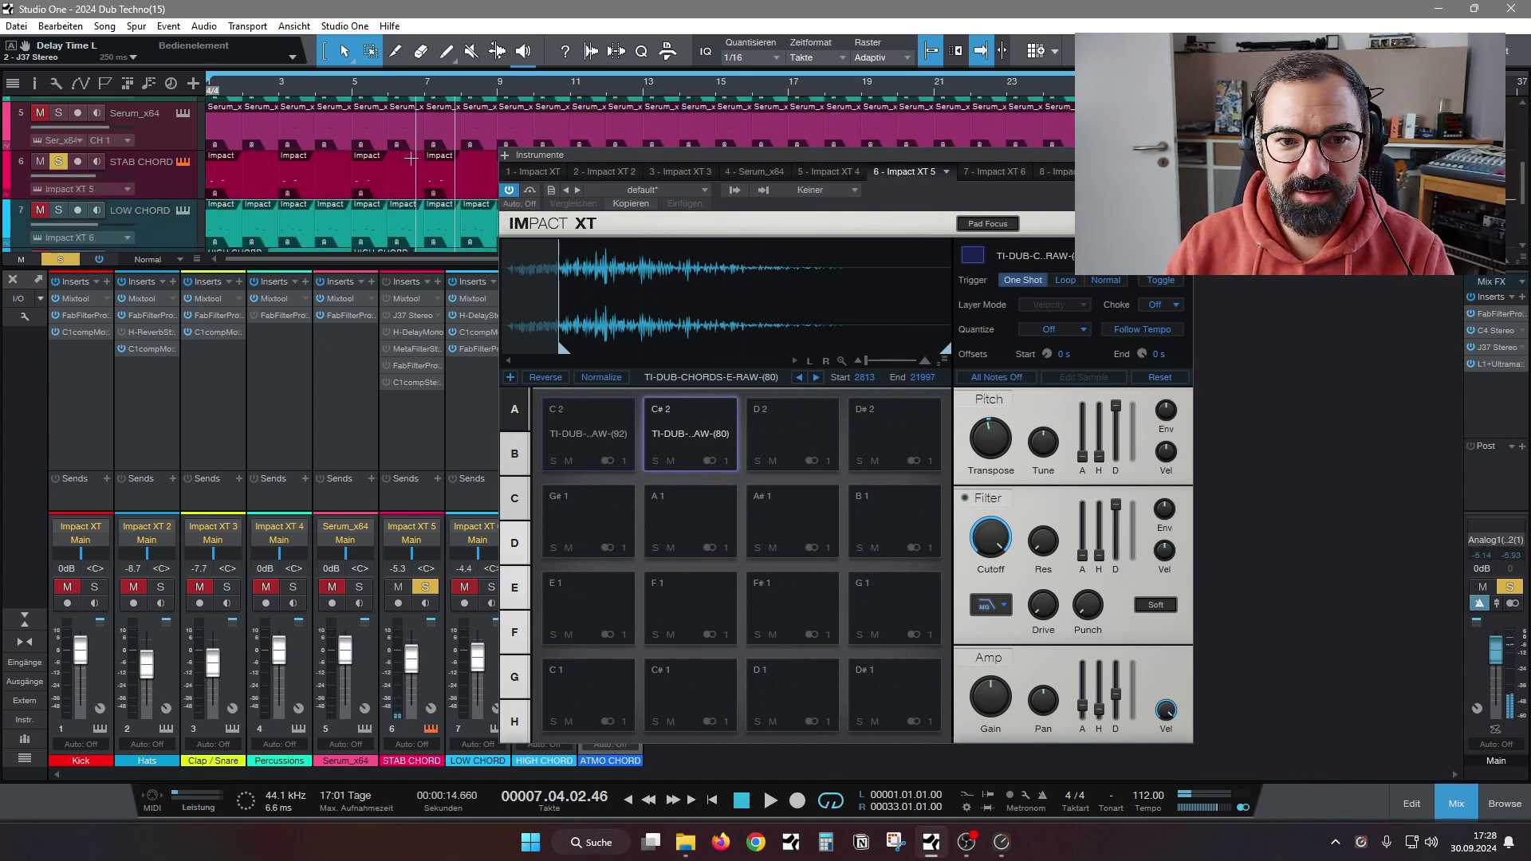
double_click(220, 195)
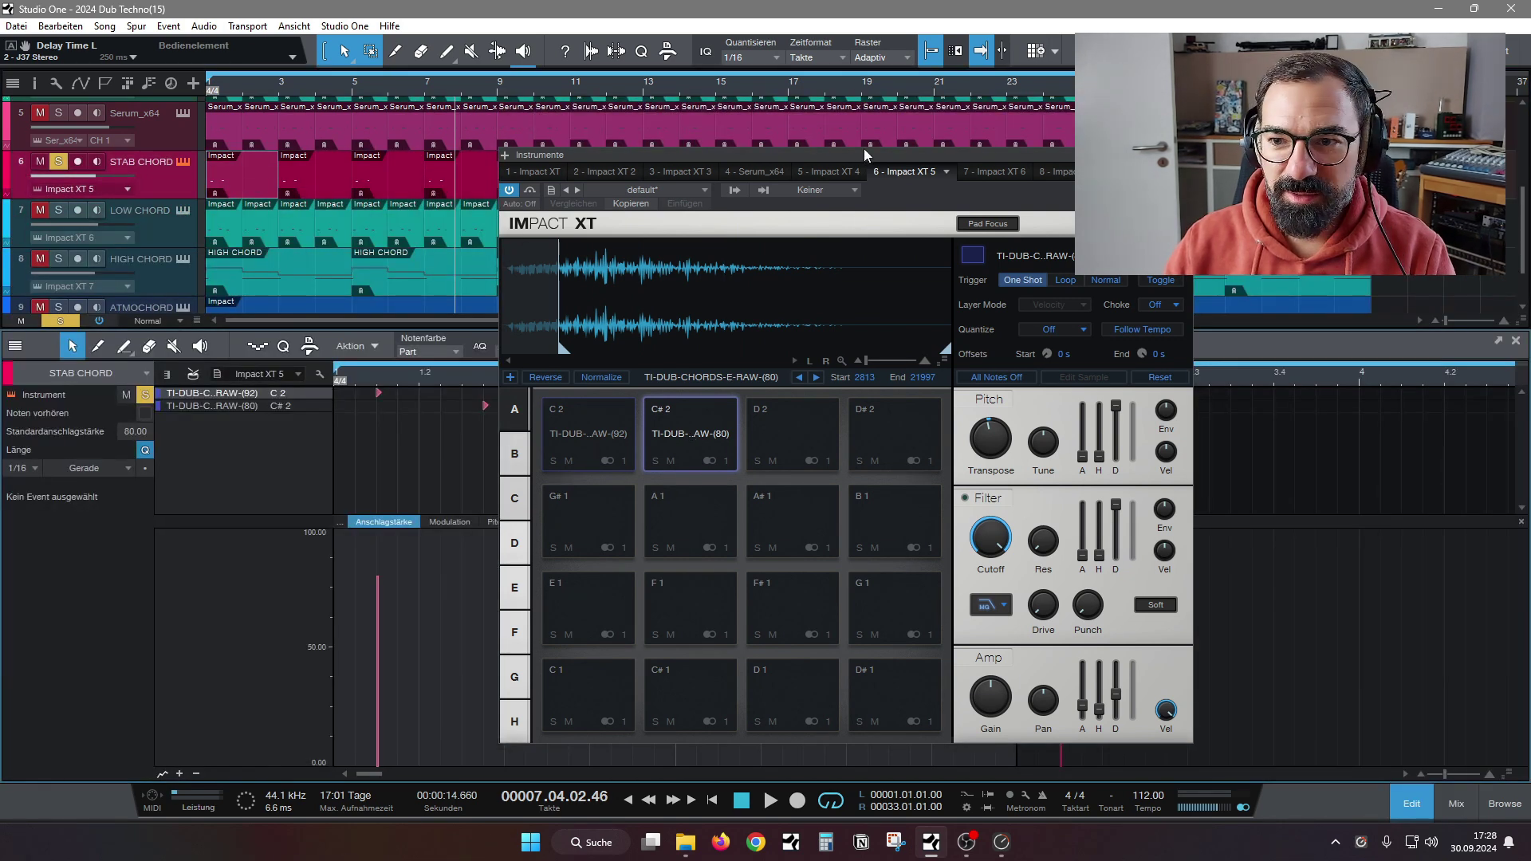
drag(863, 151, 1376, 199)
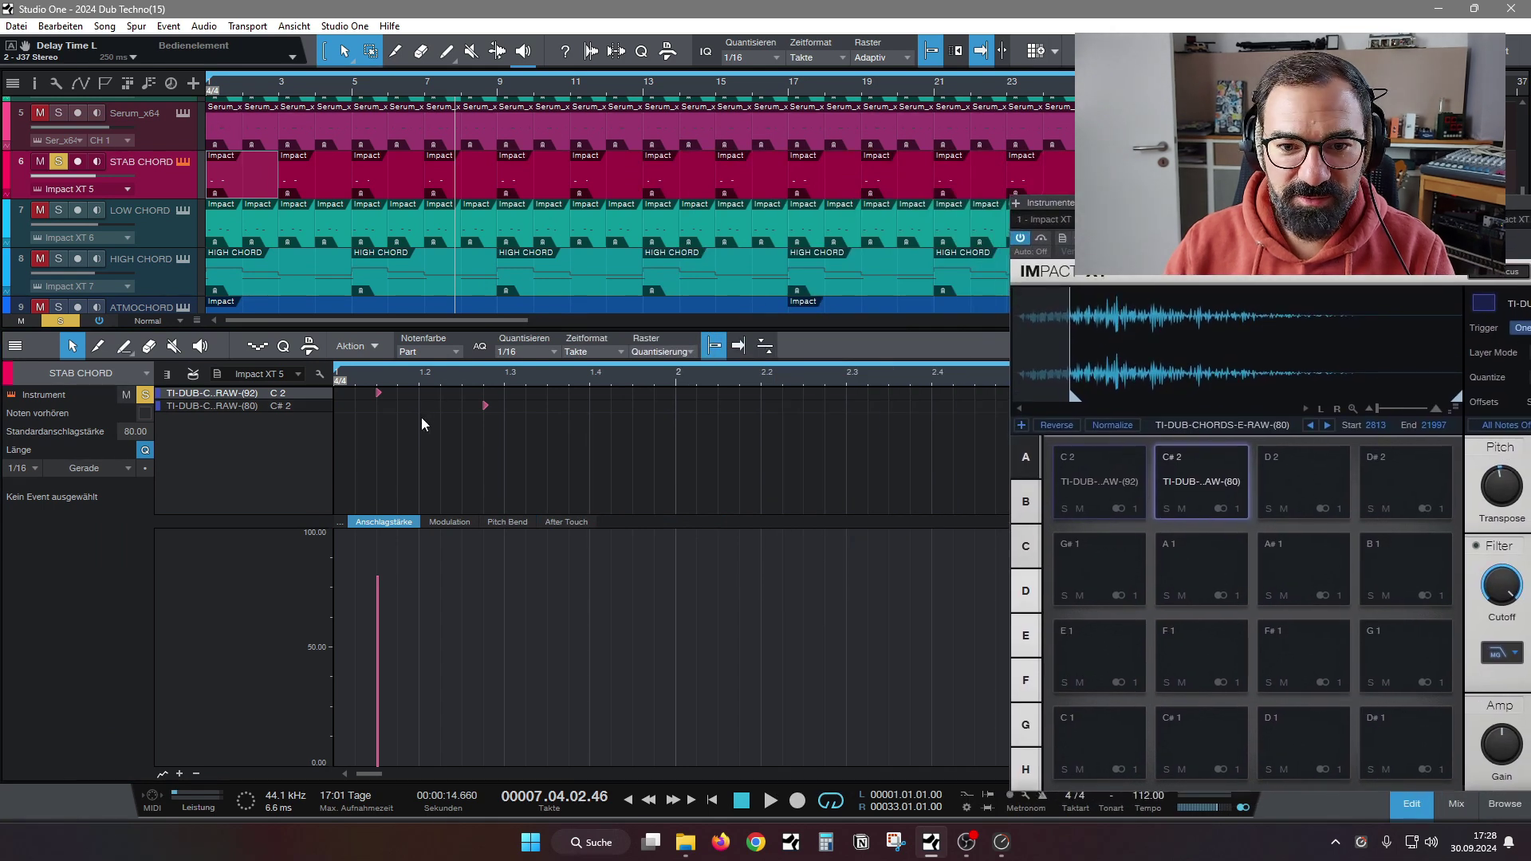
key(w)
key(w)
key(w)
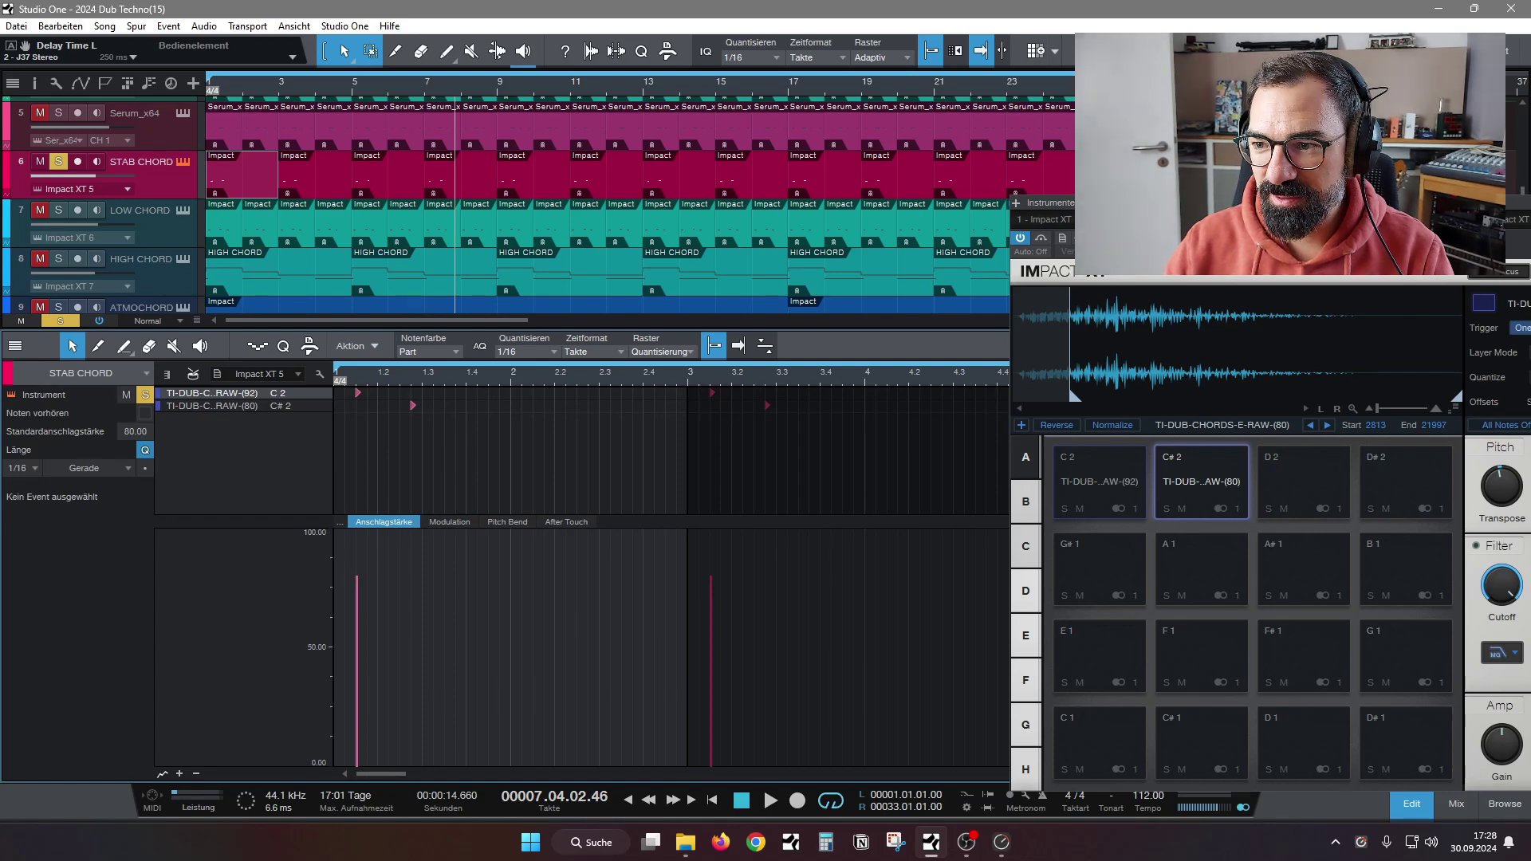
Bring Impact XT back to the middle and replay the C 2 and C# 2 pads for comparison
drag(1184, 212, 709, 175)
click(642, 446)
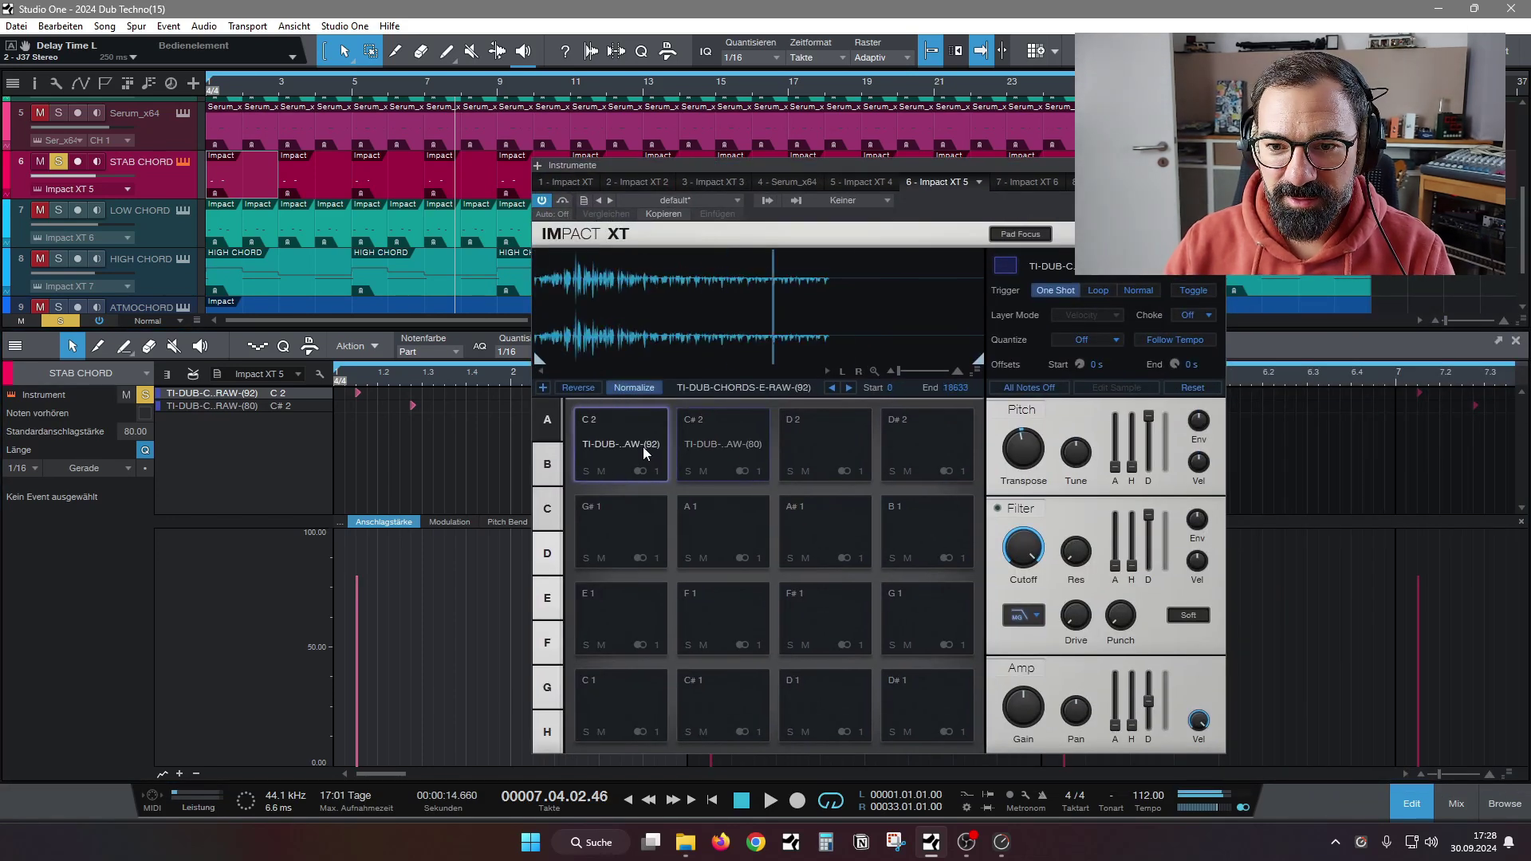
click(743, 445)
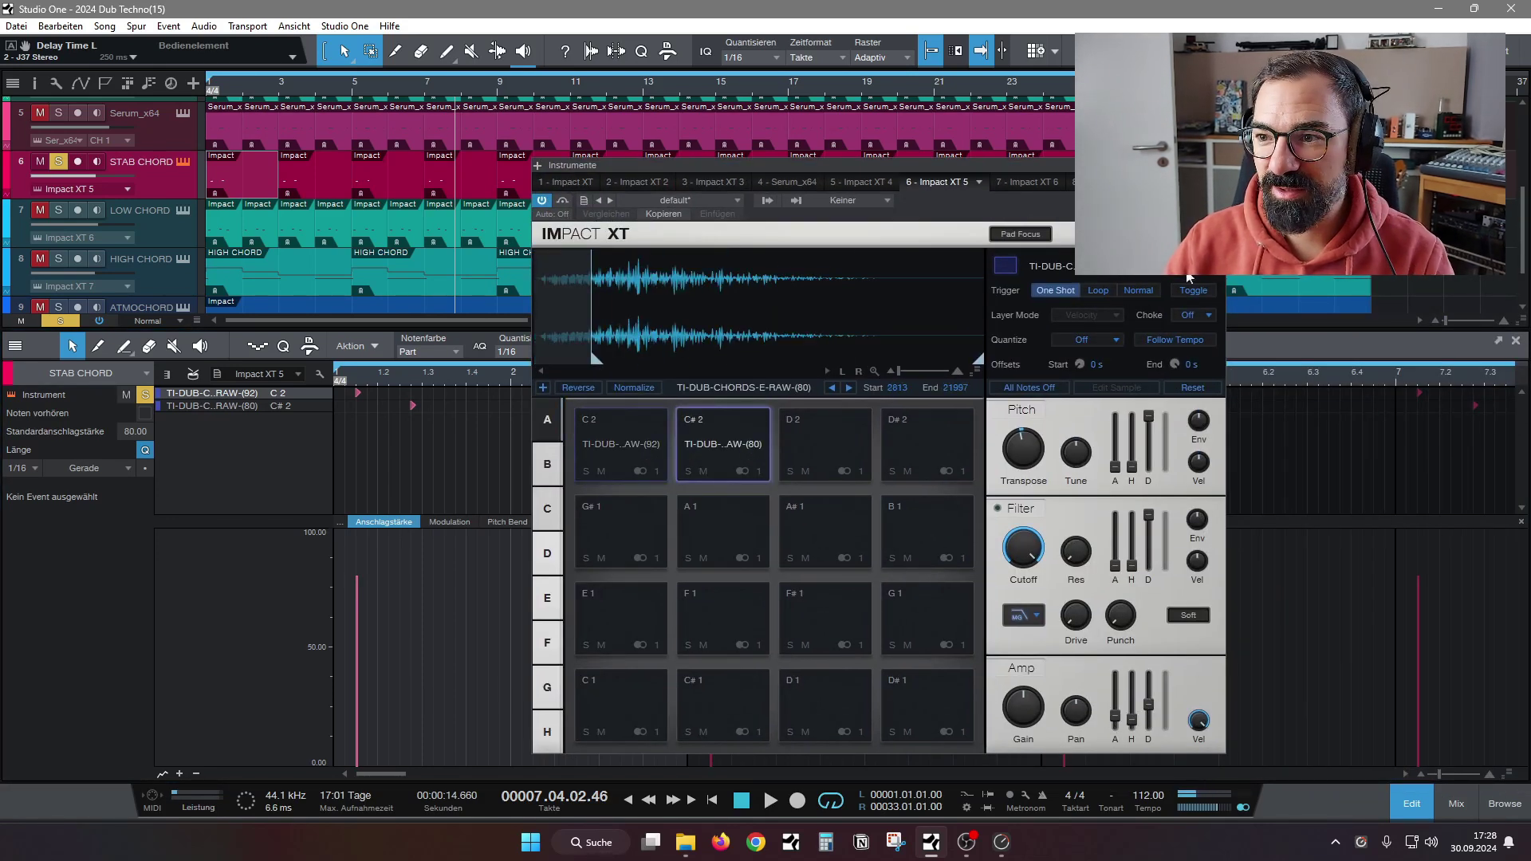
Return to the mixer, reactivate the Mixtool insert on the STAB CHORD channel and open its J37 Stereo tape plug-in
key(F3)
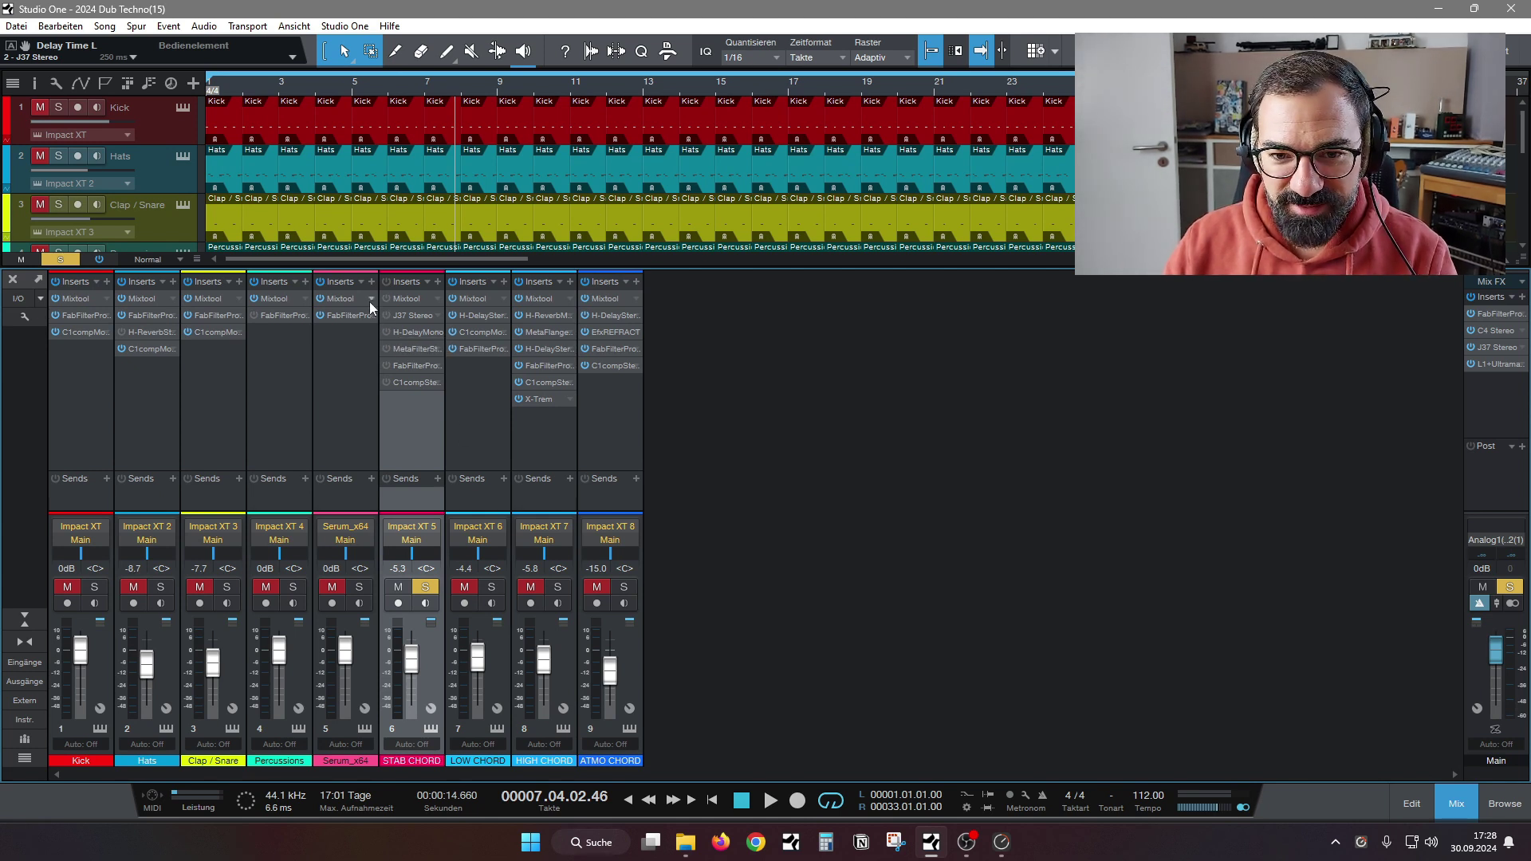
click(386, 282)
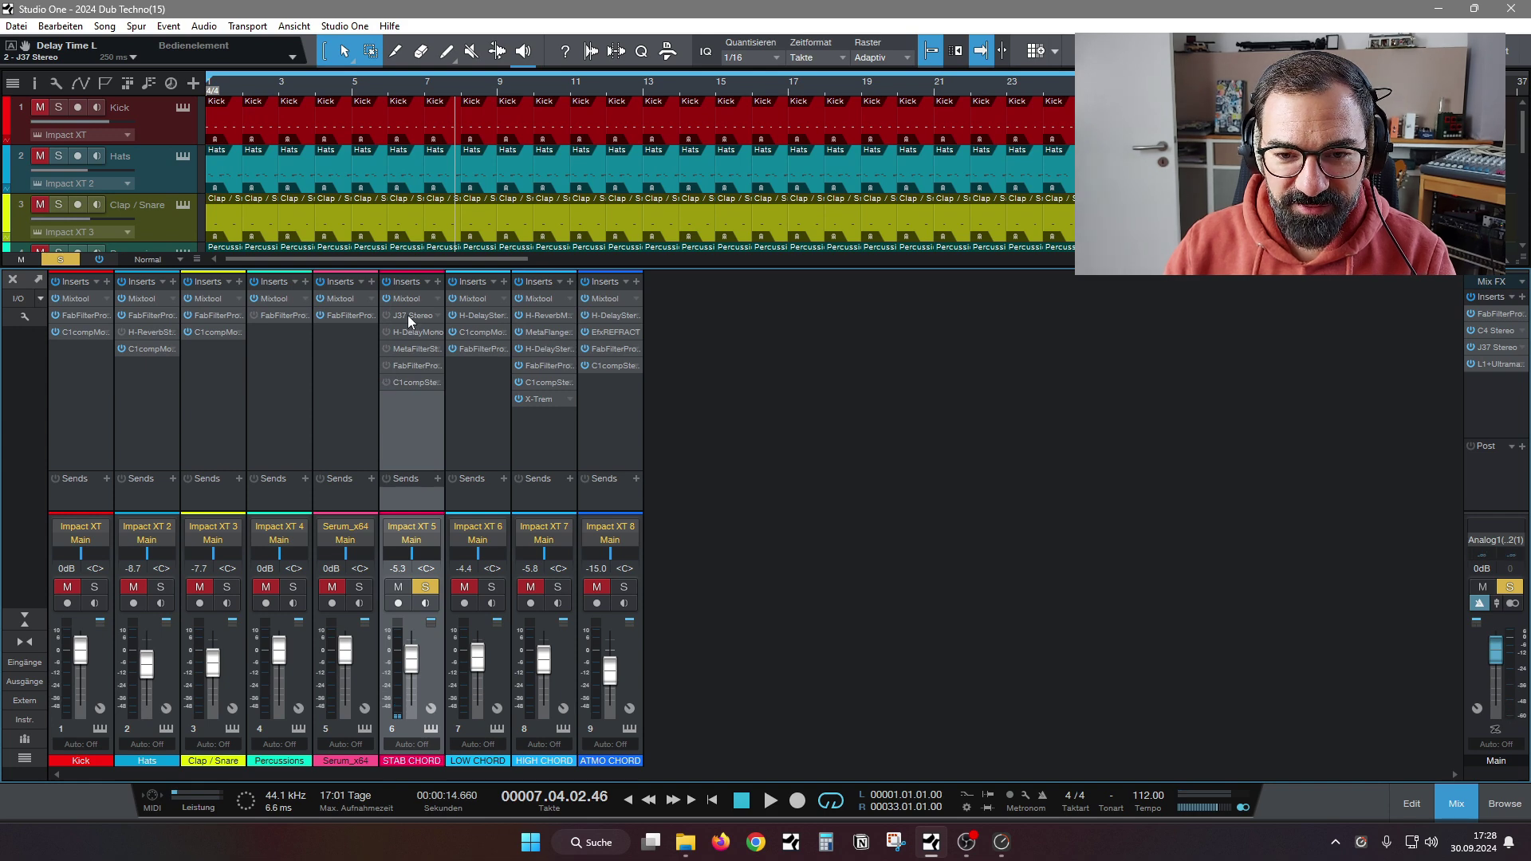
right_click(408, 314)
click(424, 328)
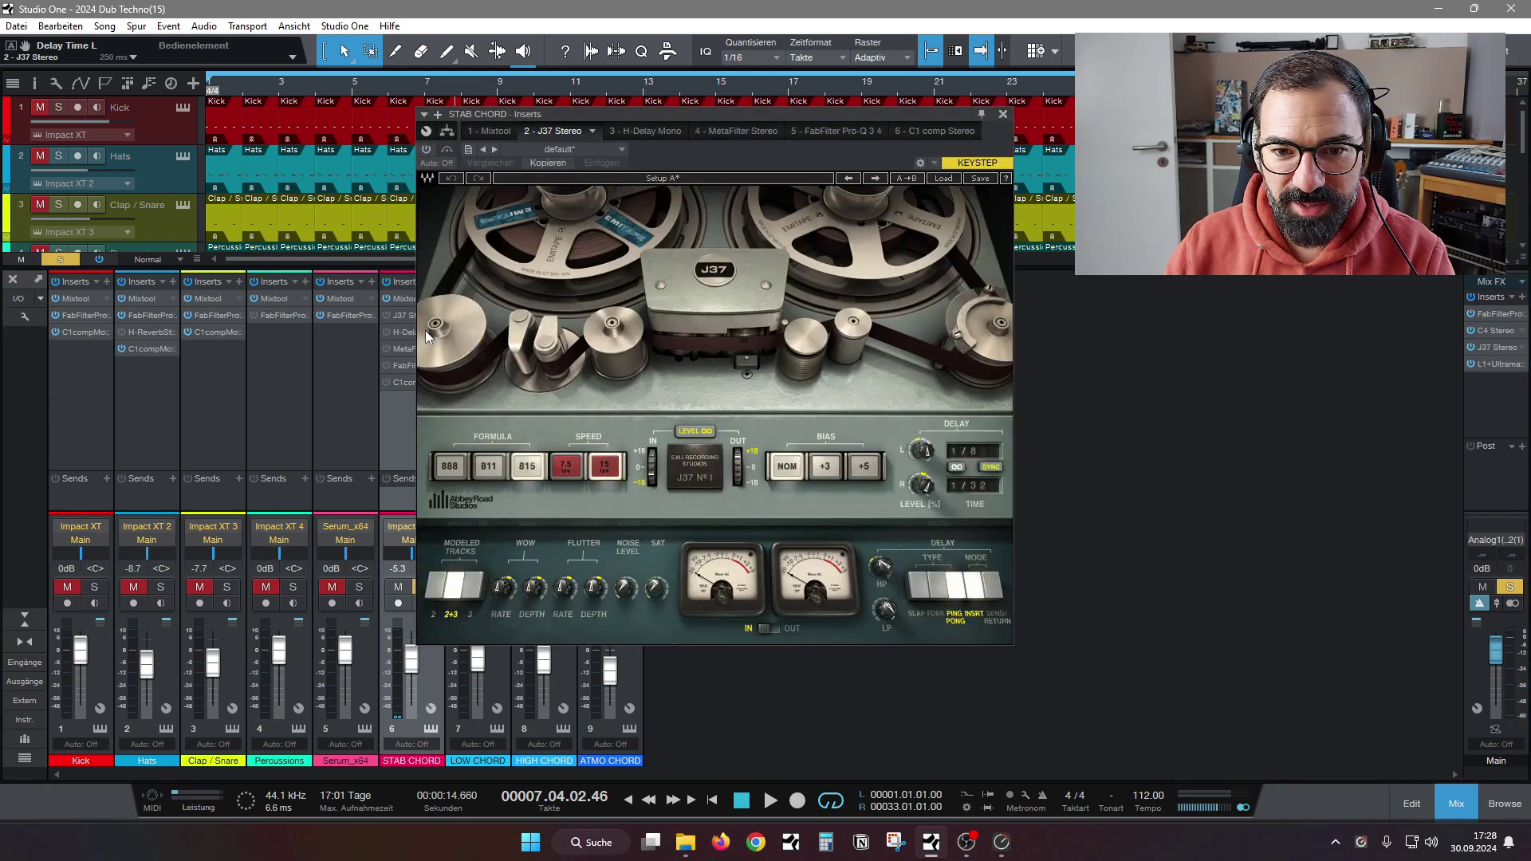
drag(587, 111, 811, 150)
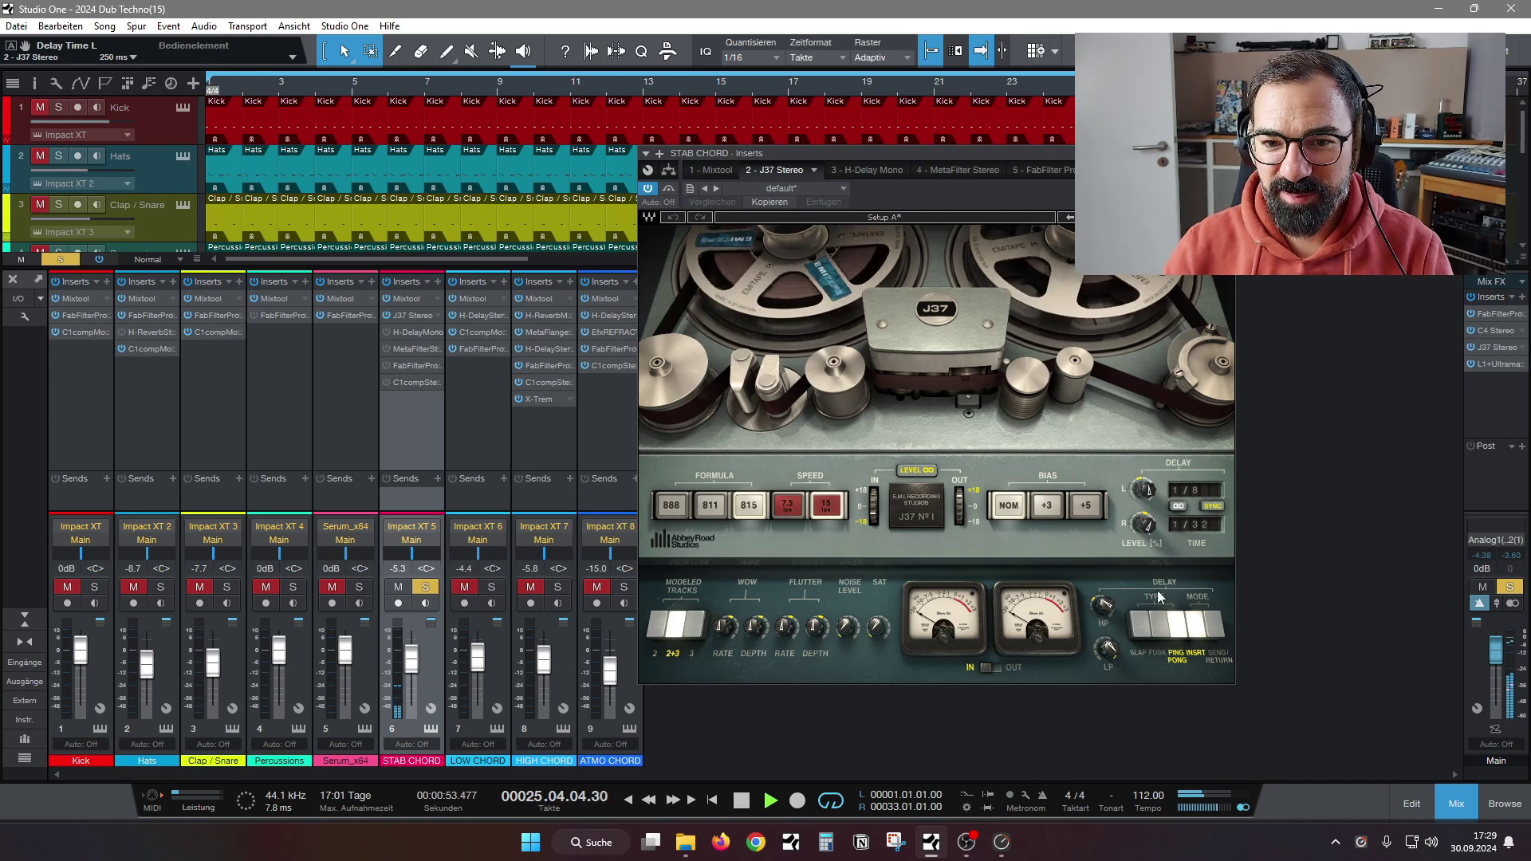
Activate the H-Delay Mono insert on the STAB CHORD channel and examine its delay and filter settings during playback
click(387, 333)
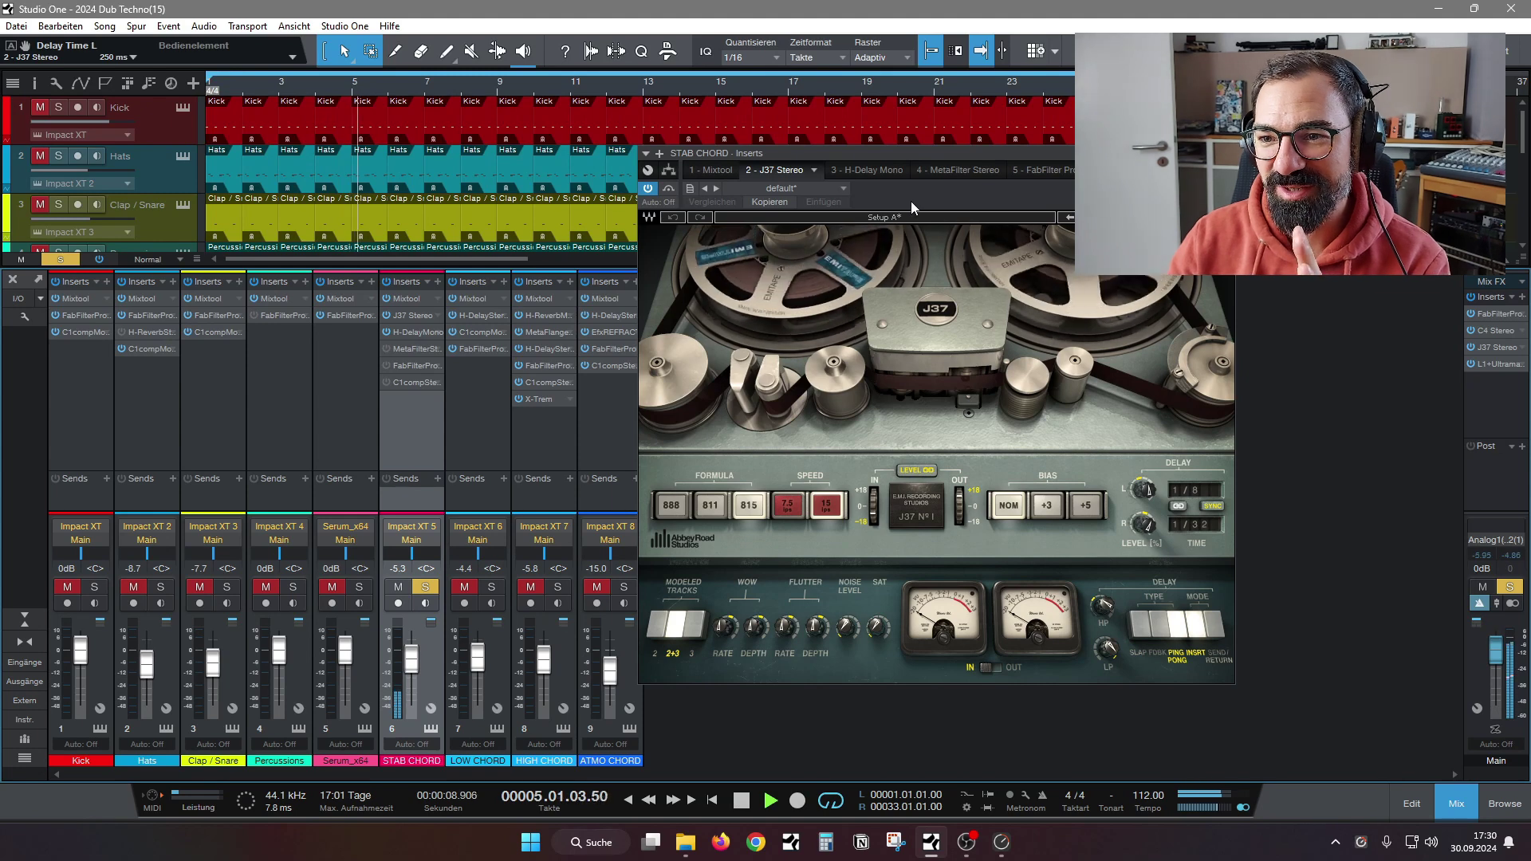
click(855, 169)
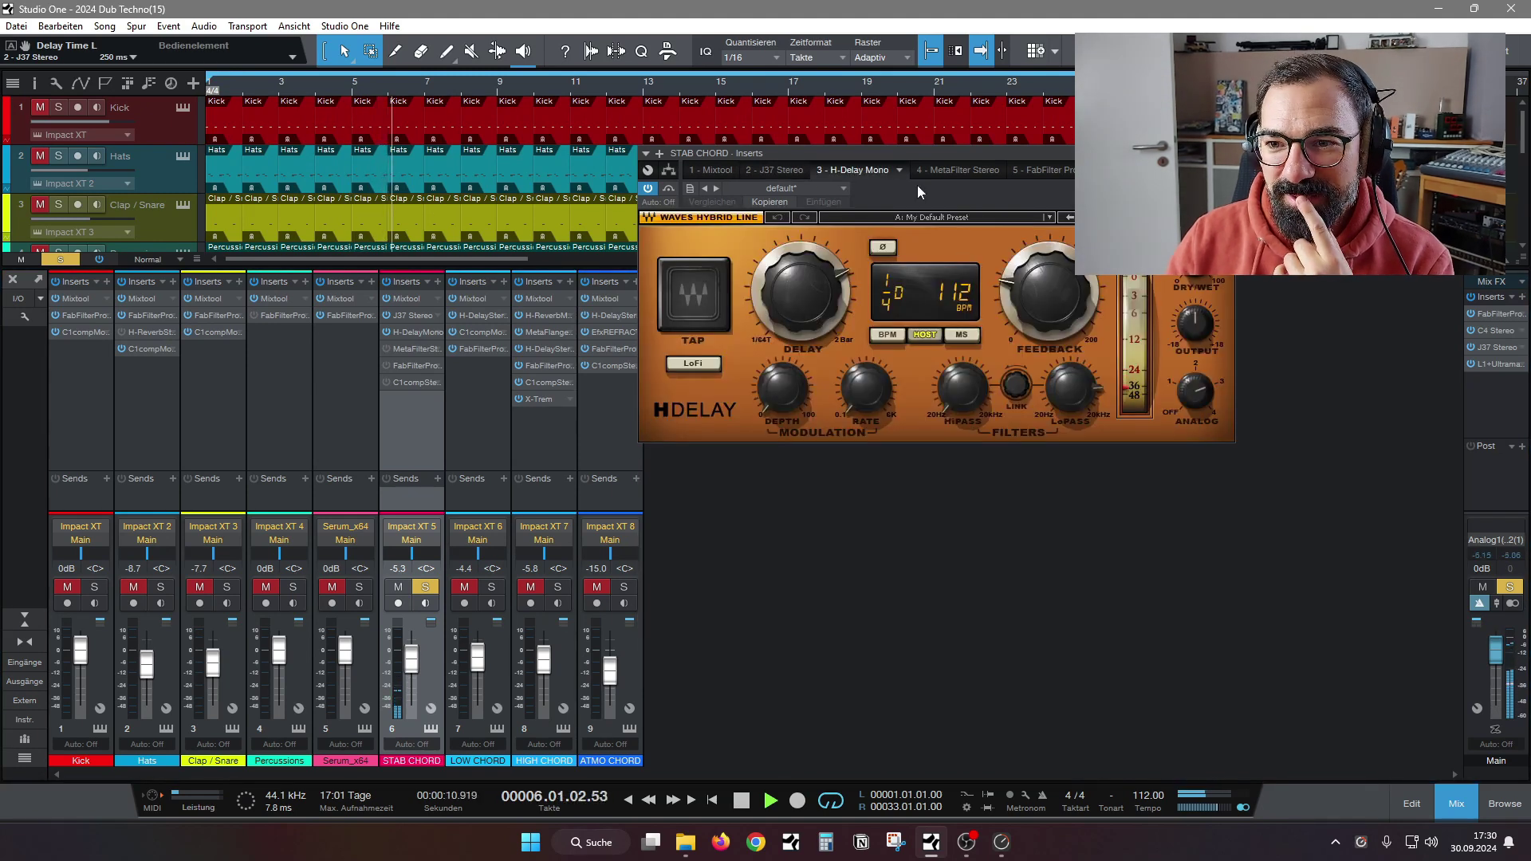
drag(906, 155, 918, 176)
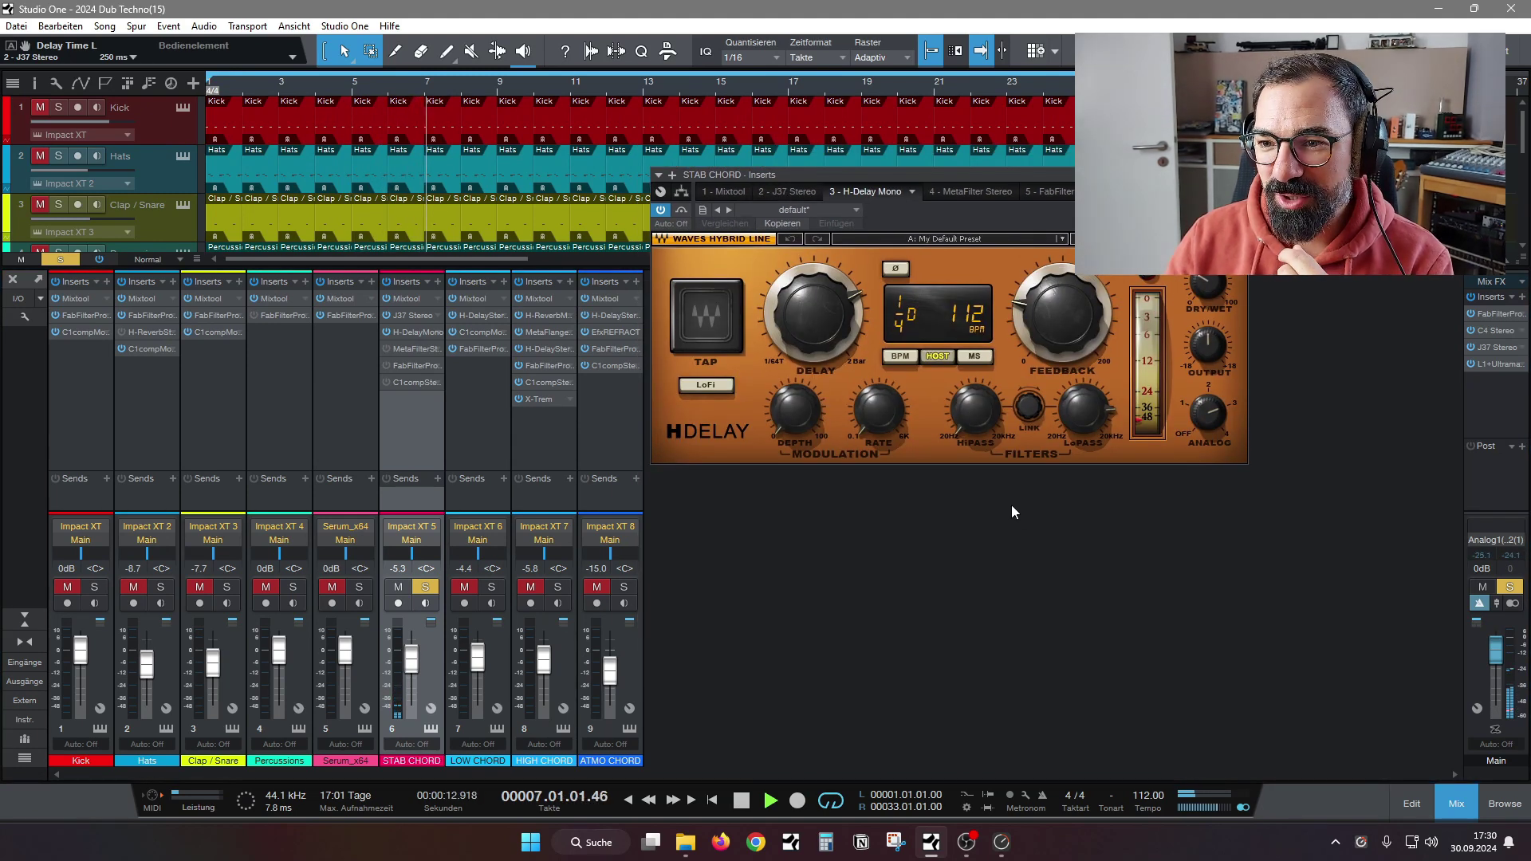
mouse_move(915, 409)
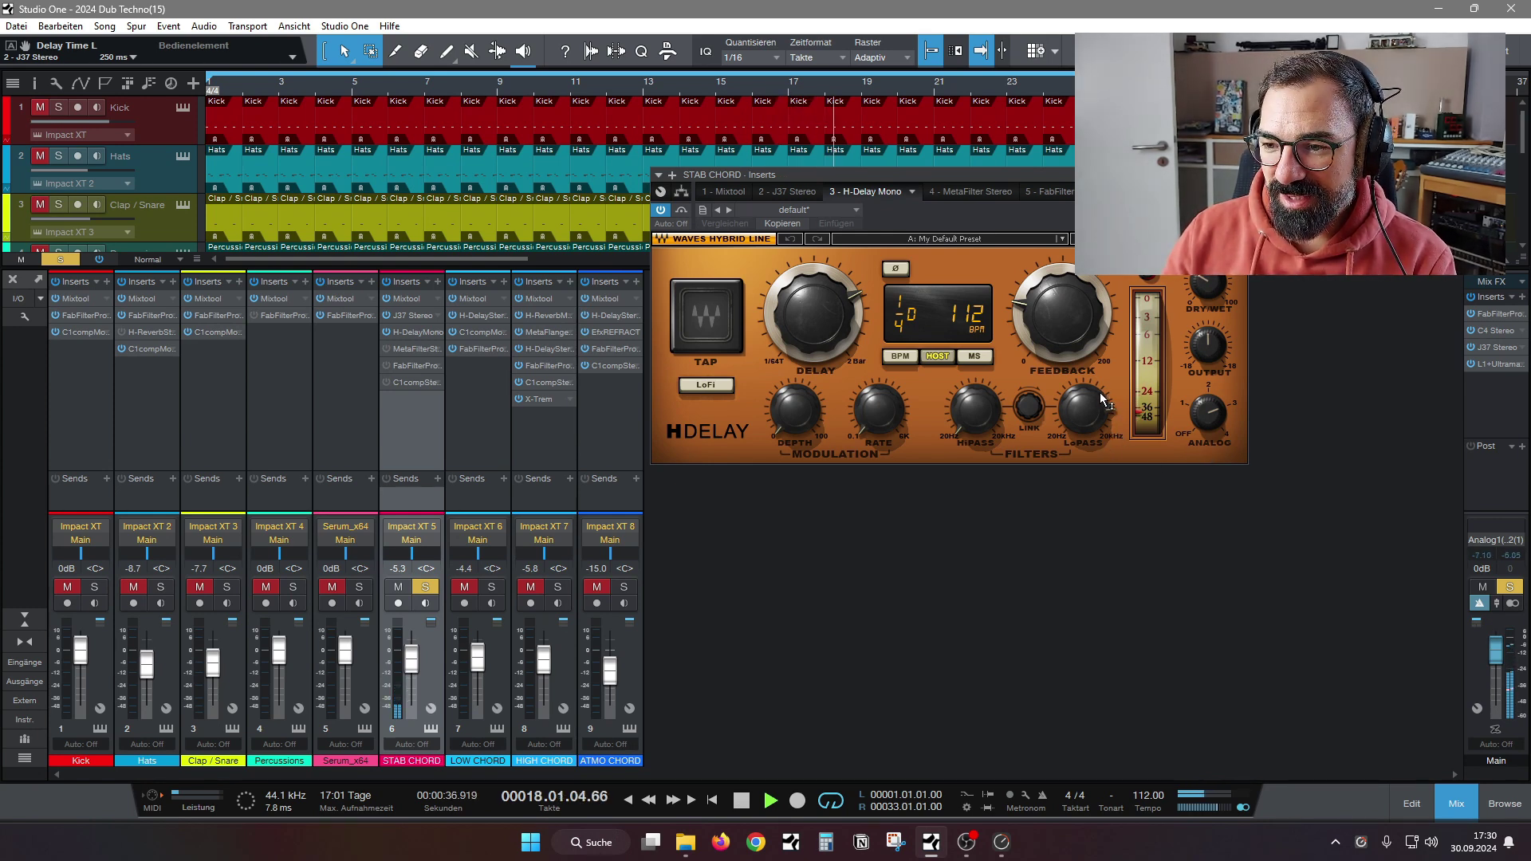
mouse_move(1097, 428)
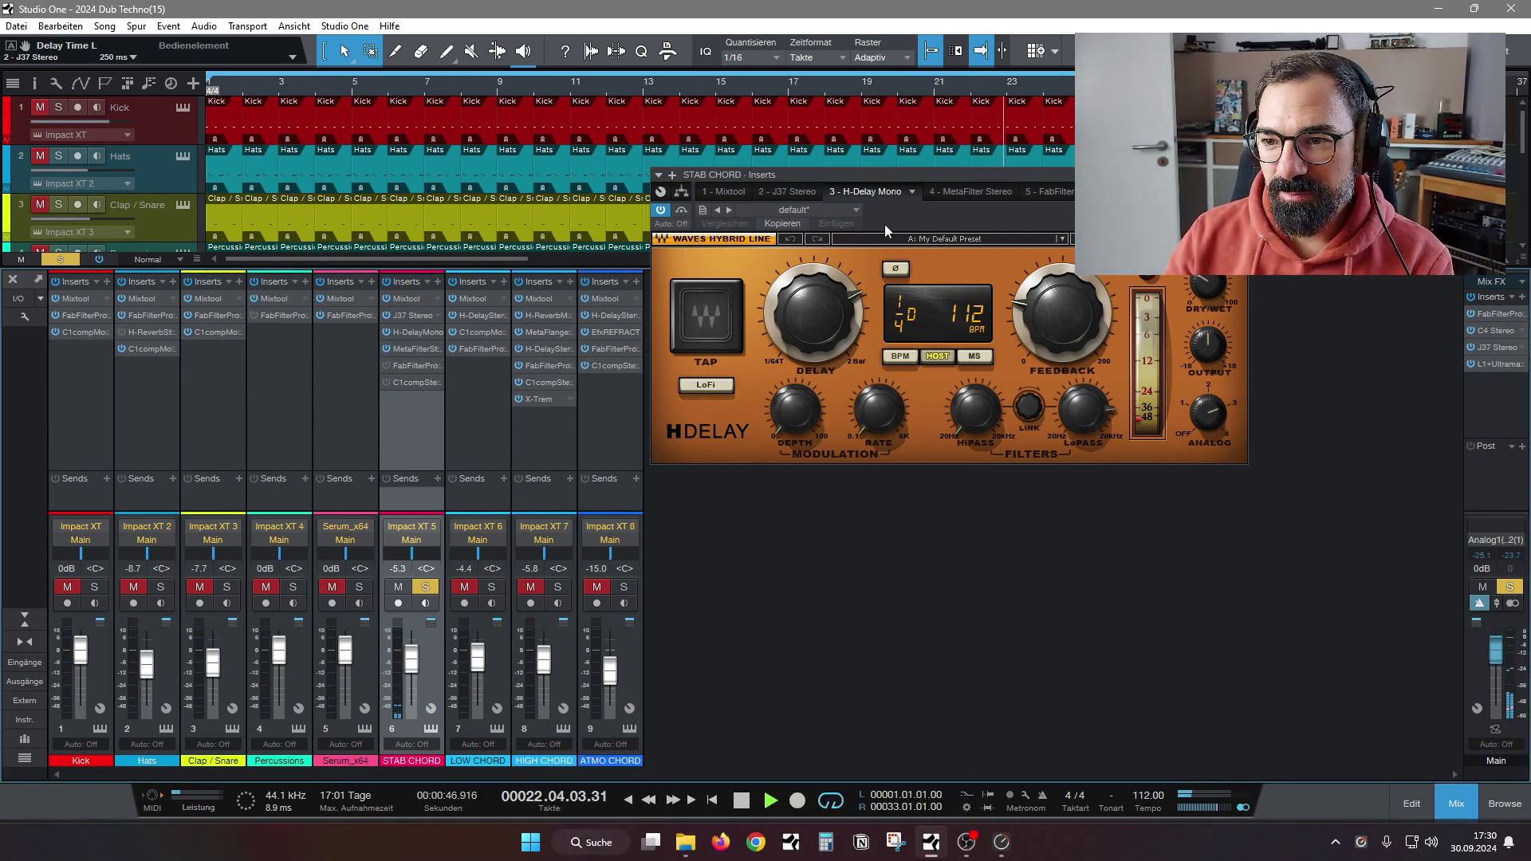
Open the MetaFilter Stereo plug-in of the STAB CHORD channel and examine its filter settings during playback
click(959, 194)
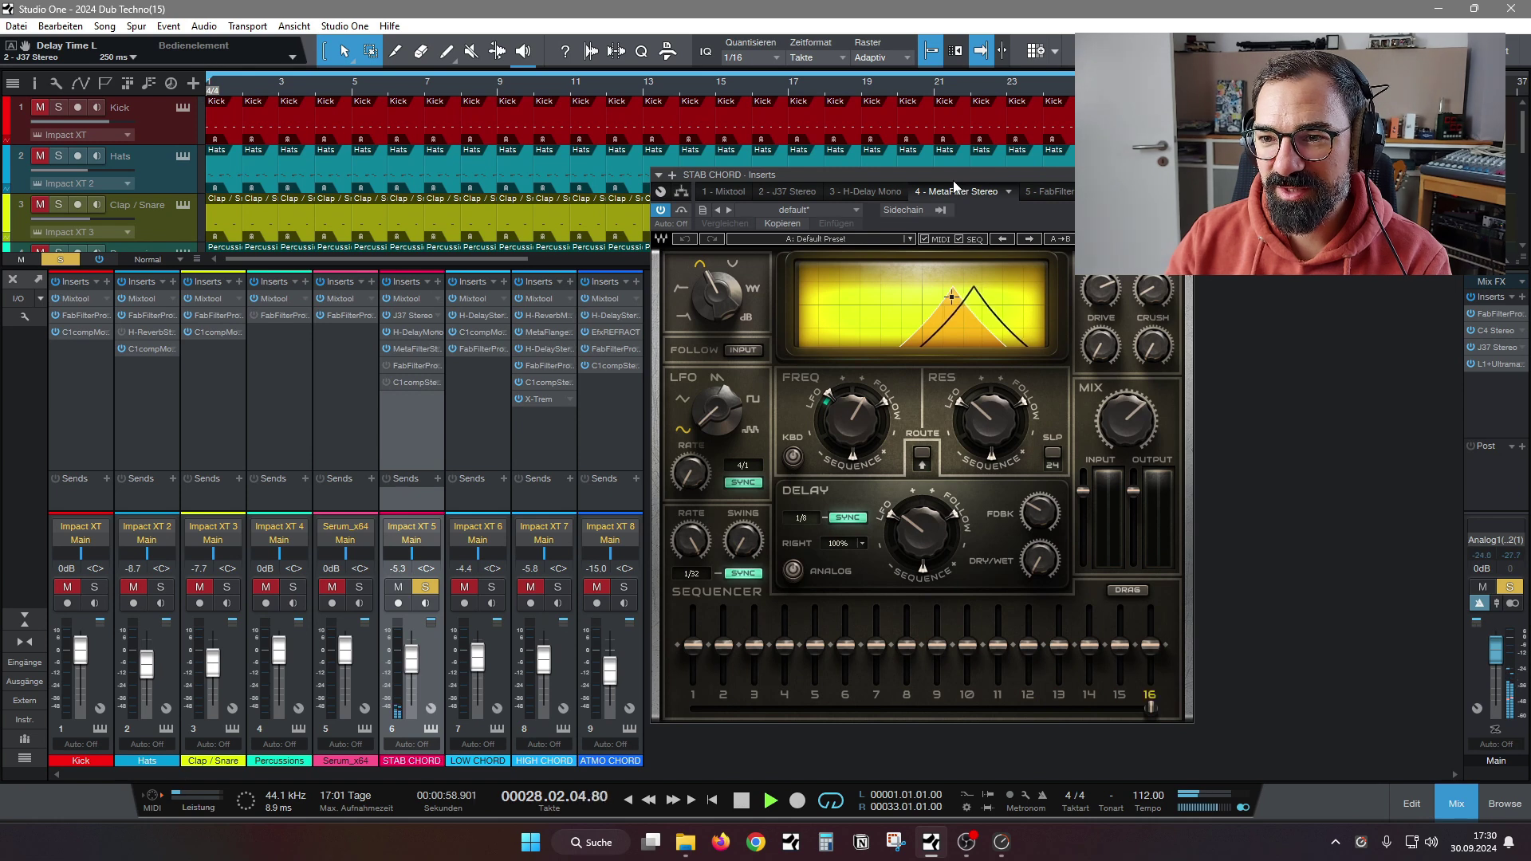
mouse_move(942, 178)
mouse_down()
mouse_move(964, 176)
mouse_move(921, 185)
mouse_up()
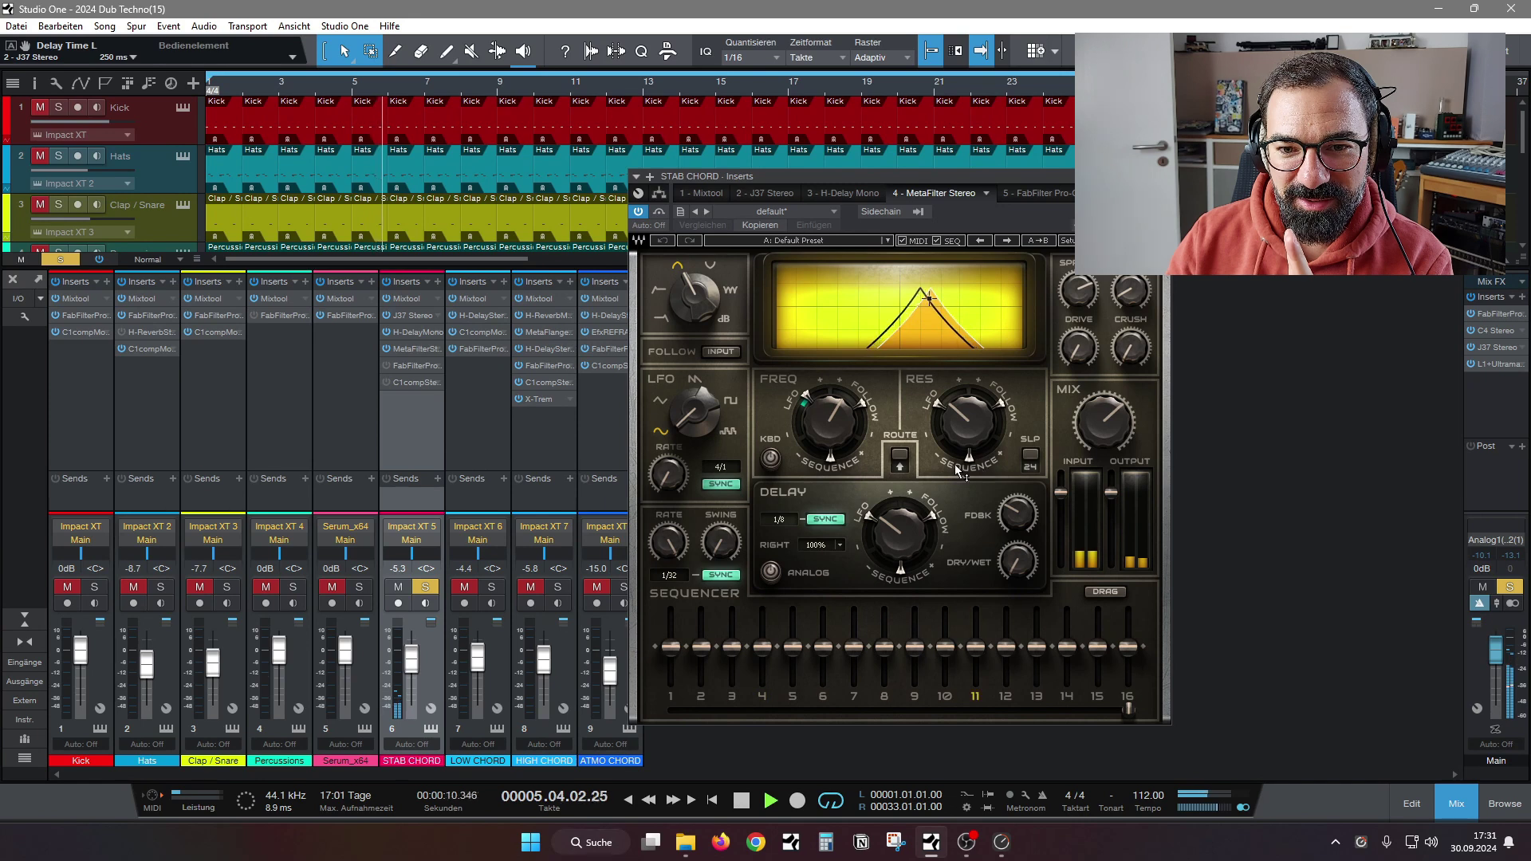
Activate the C1 comp insert on the STAB CHORD channel, set the MetaFilter's Mix to 47.4 during playback, and stop
click(386, 383)
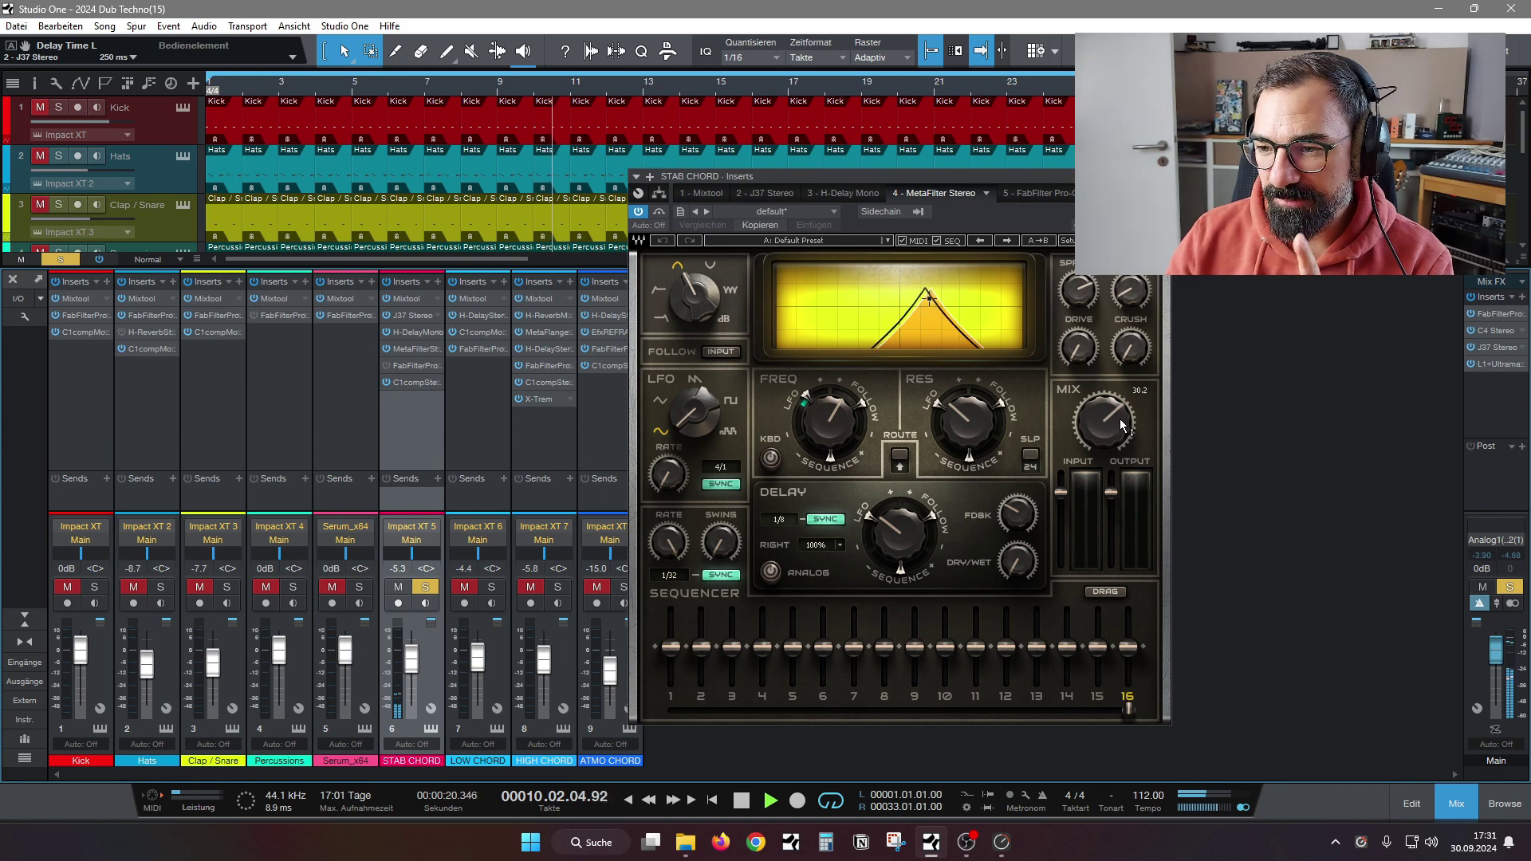
drag(1103, 421, 1104, 367)
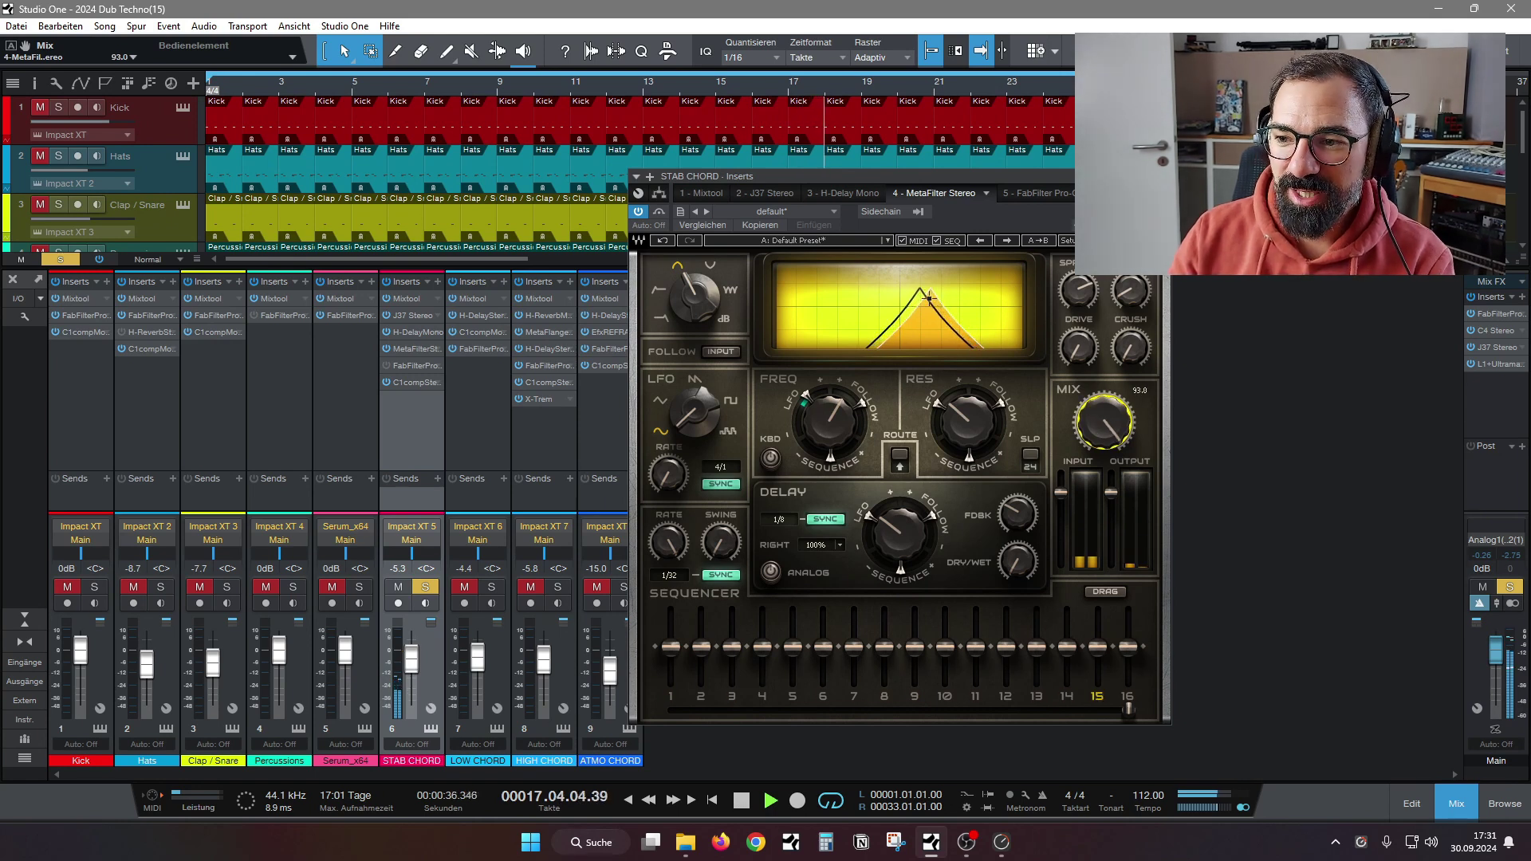
drag(1104, 423, 1104, 459)
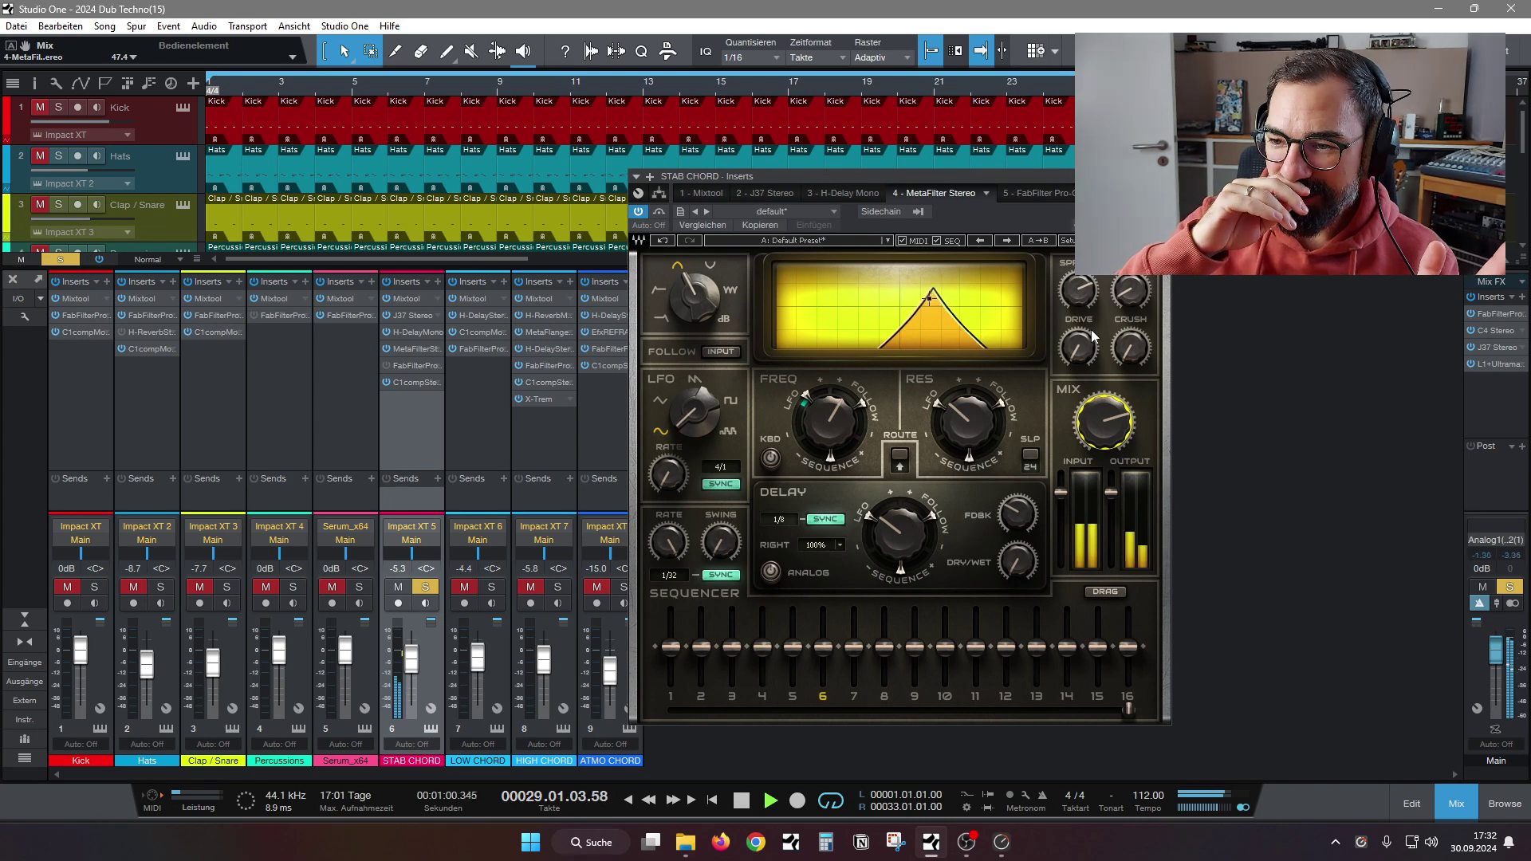
key(space)
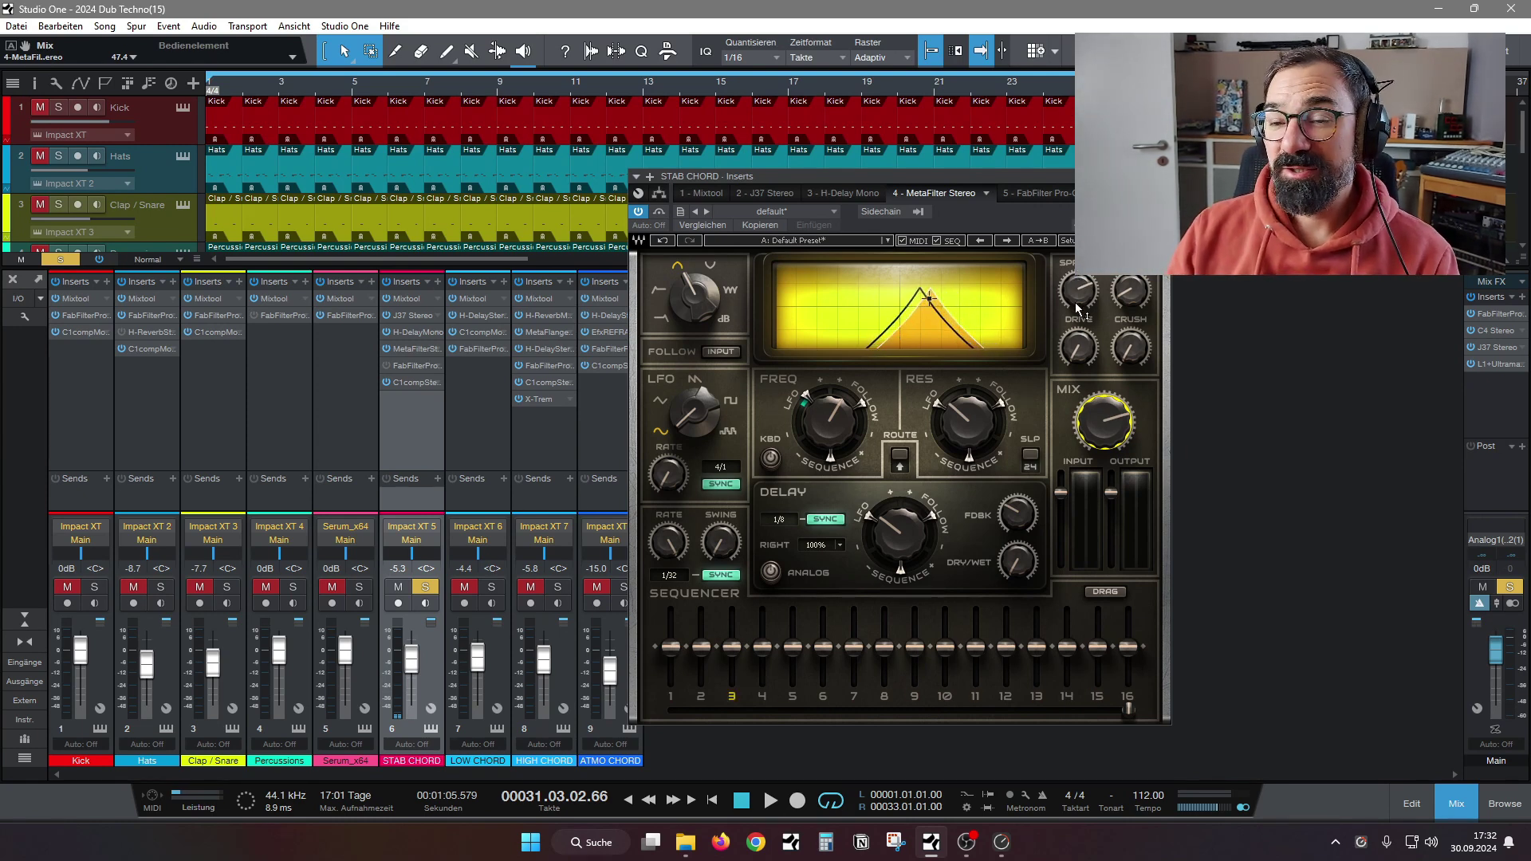
Examine the MetaFilter's Drive setting and shift the plug-in window slightly aside
mouse_move(1075, 301)
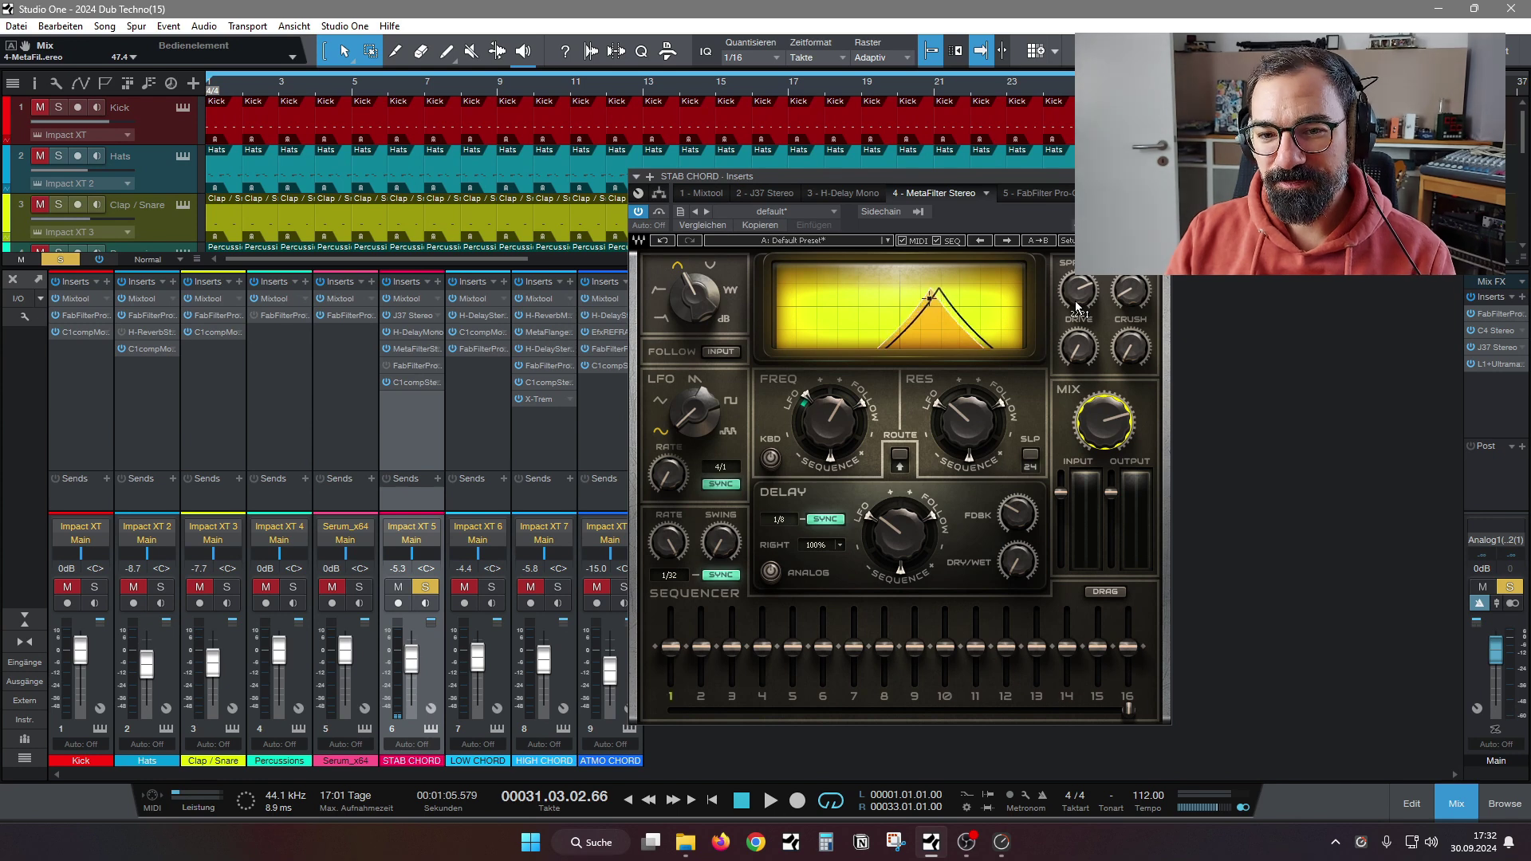
drag(1076, 304, 1071, 295)
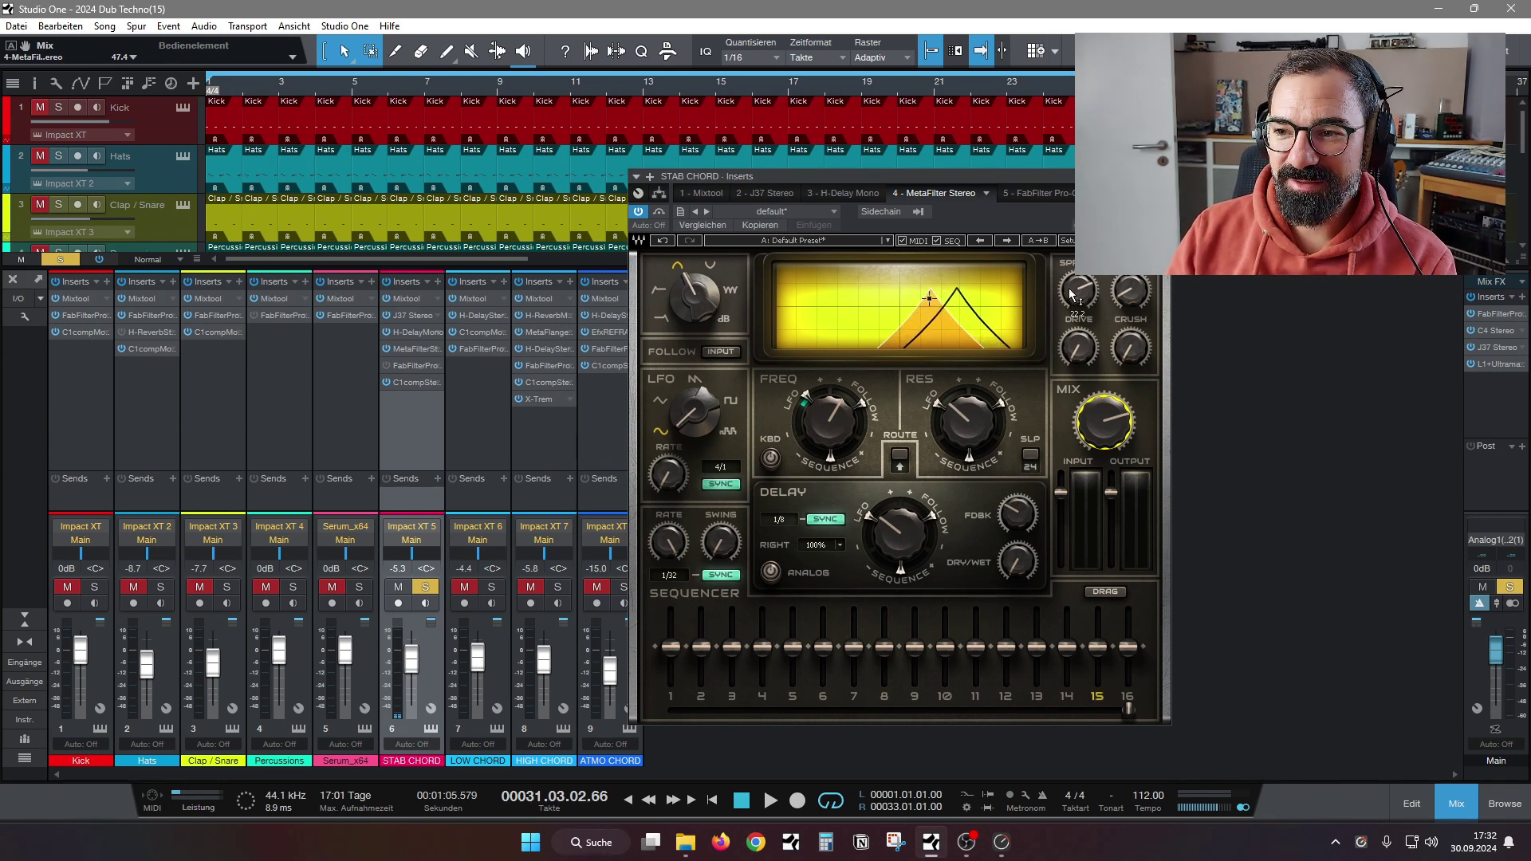
mouse_move(1063, 293)
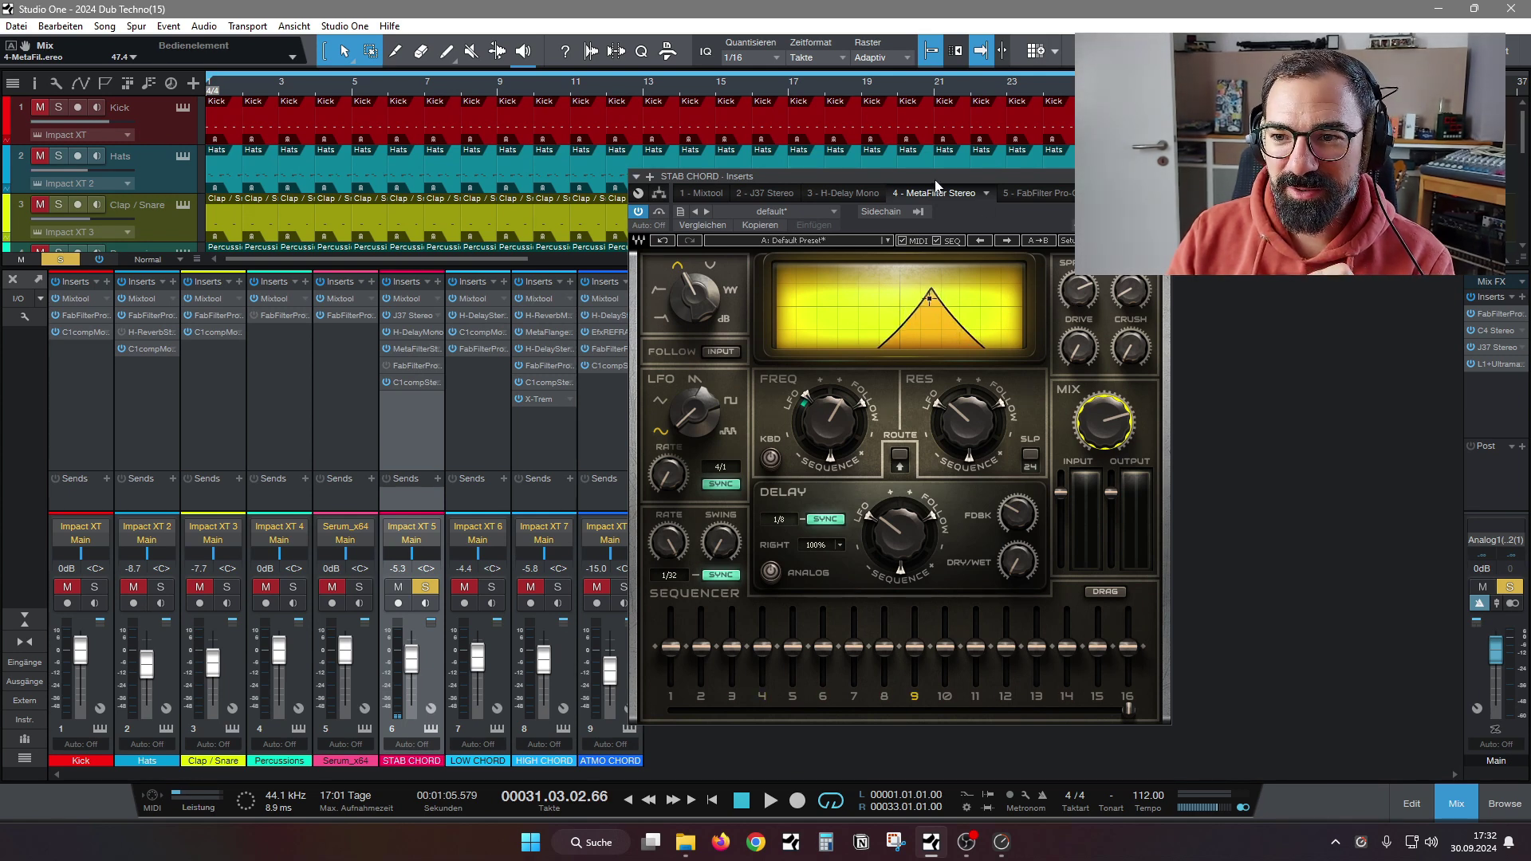
drag(928, 177, 958, 187)
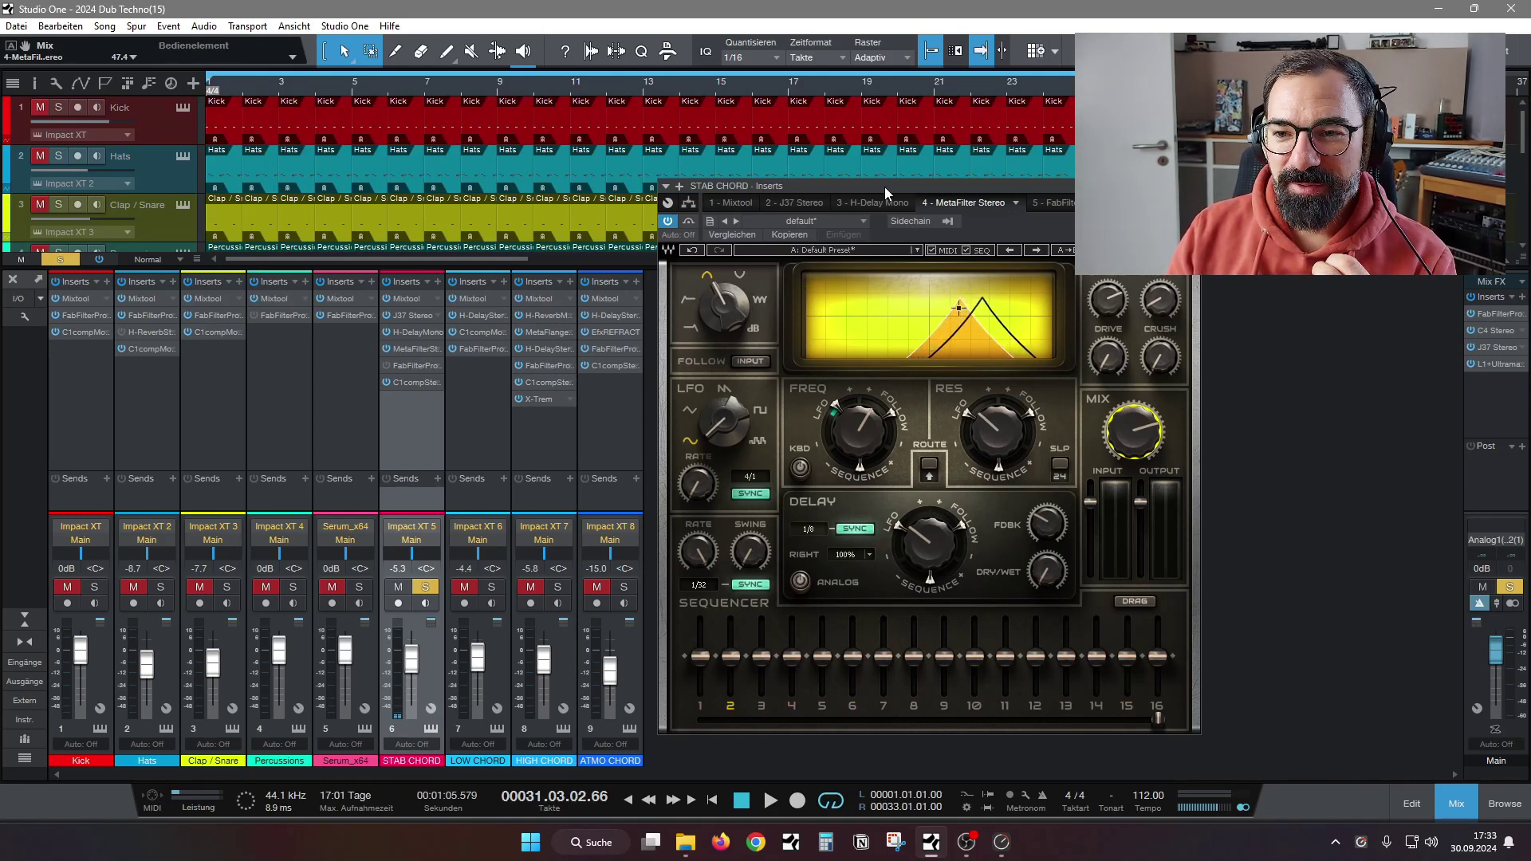
drag(884, 188, 888, 183)
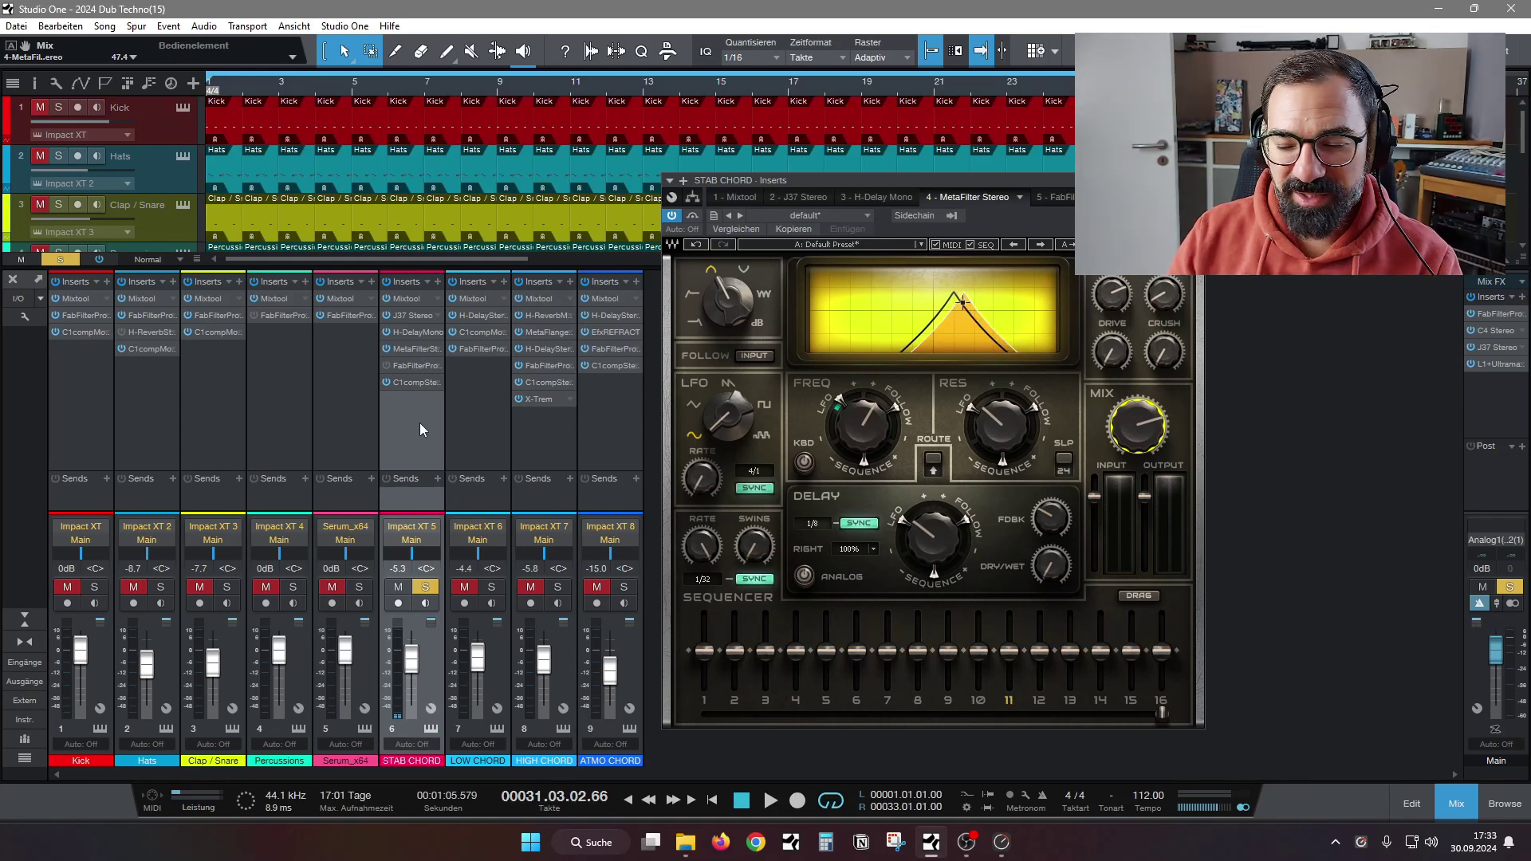
Restart playback from the song's beginning, then open and activate the STAB CHORD's FabFilter Pro-Q 3 insert
key(space)
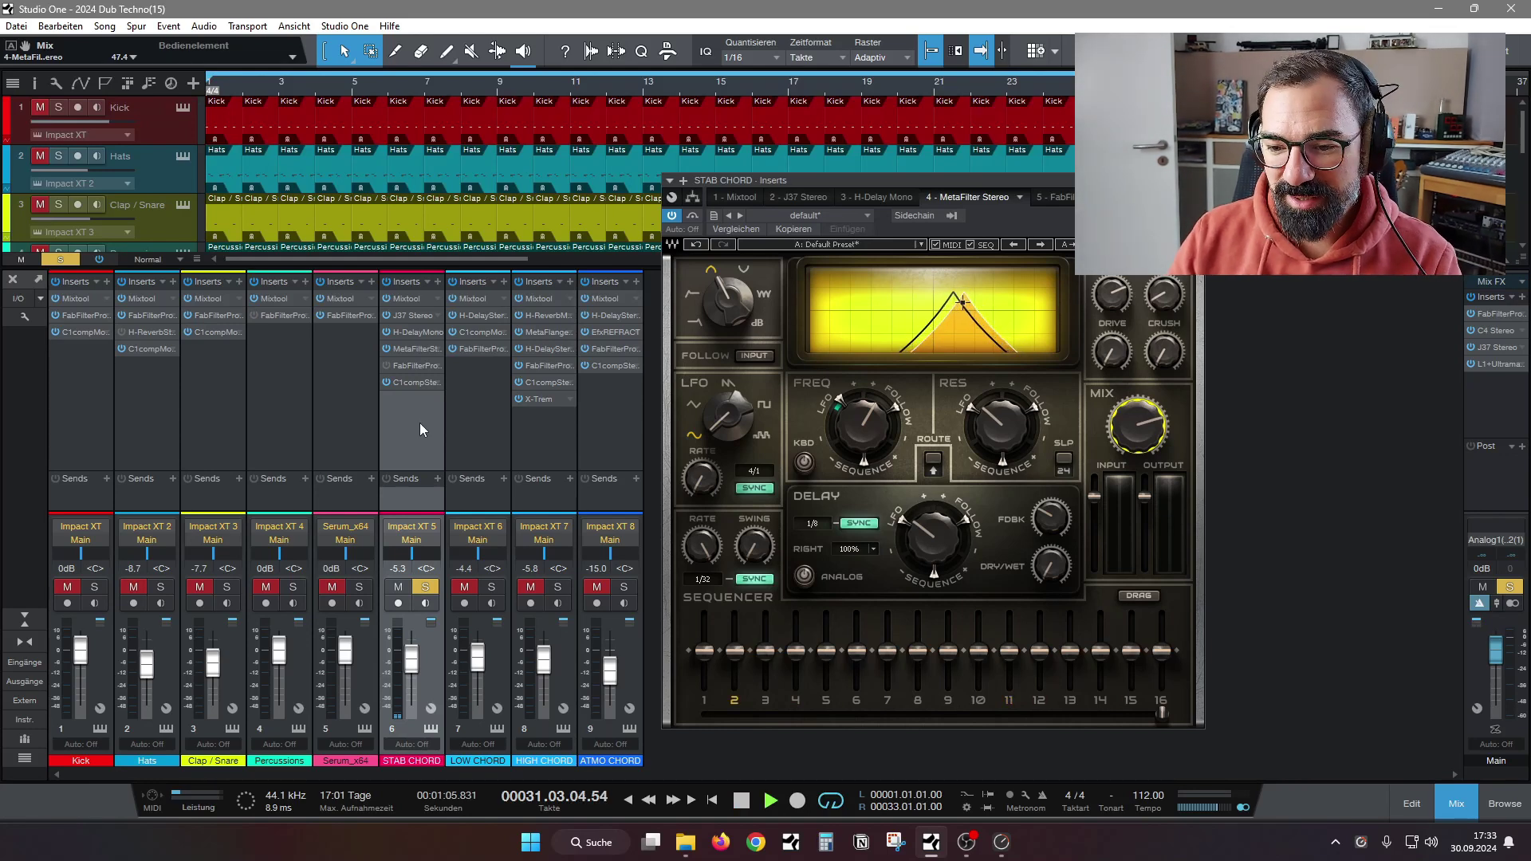
click(714, 802)
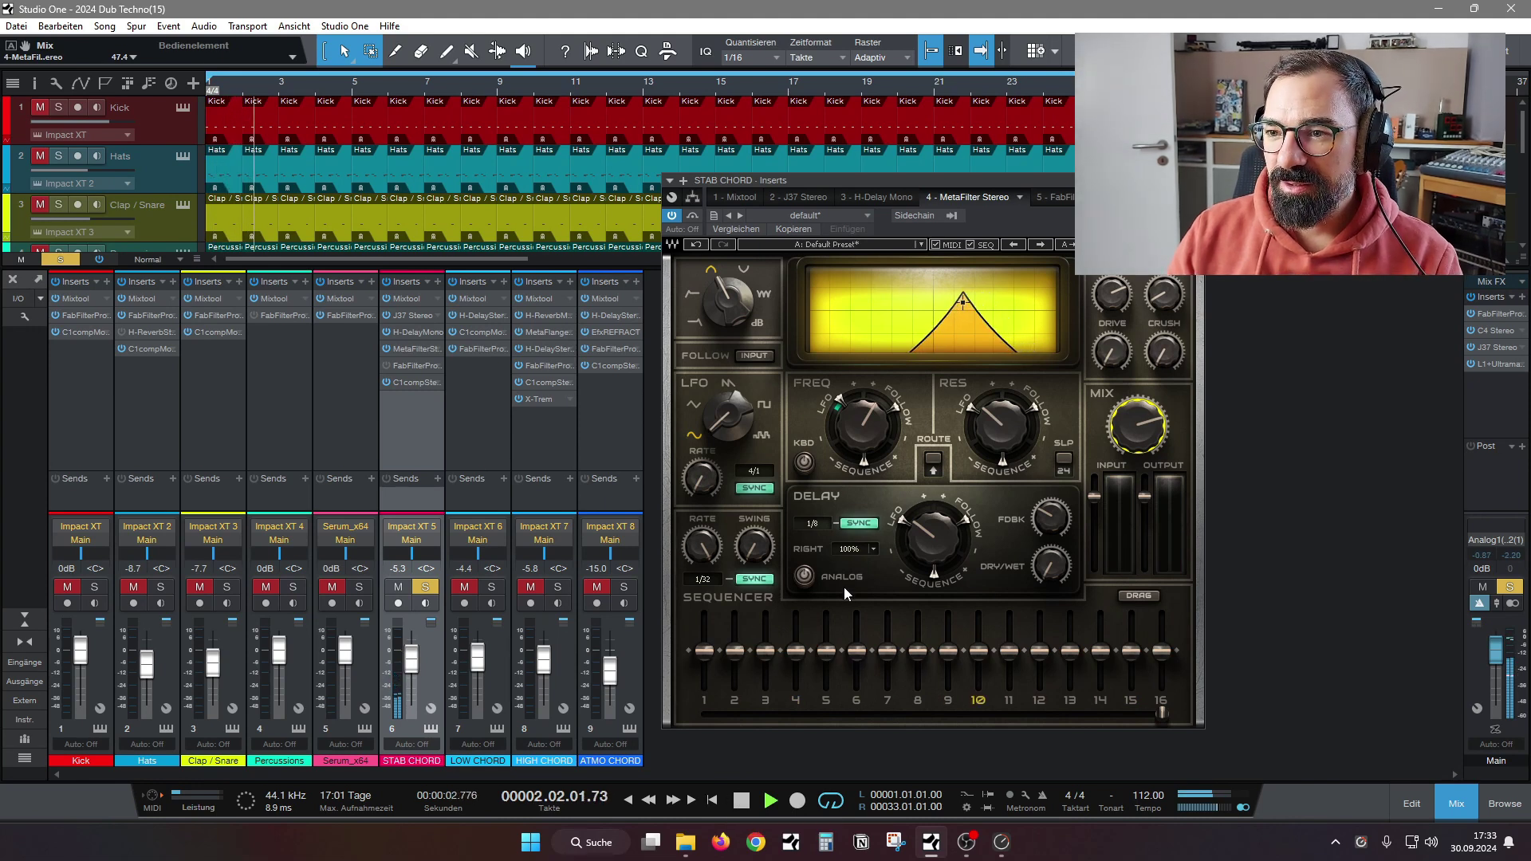
click(1057, 198)
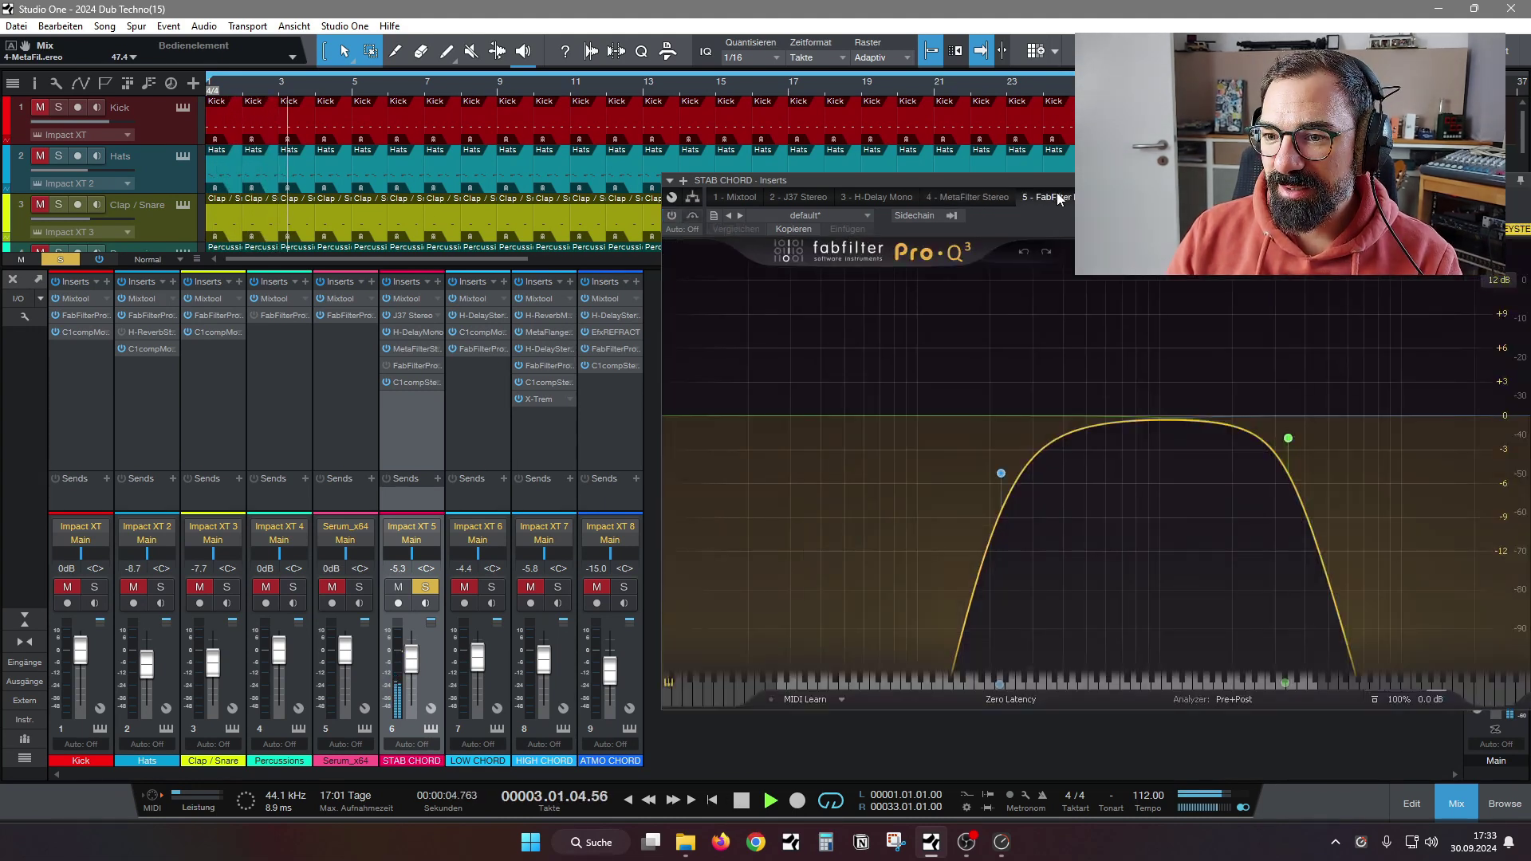
drag(1056, 180, 875, 139)
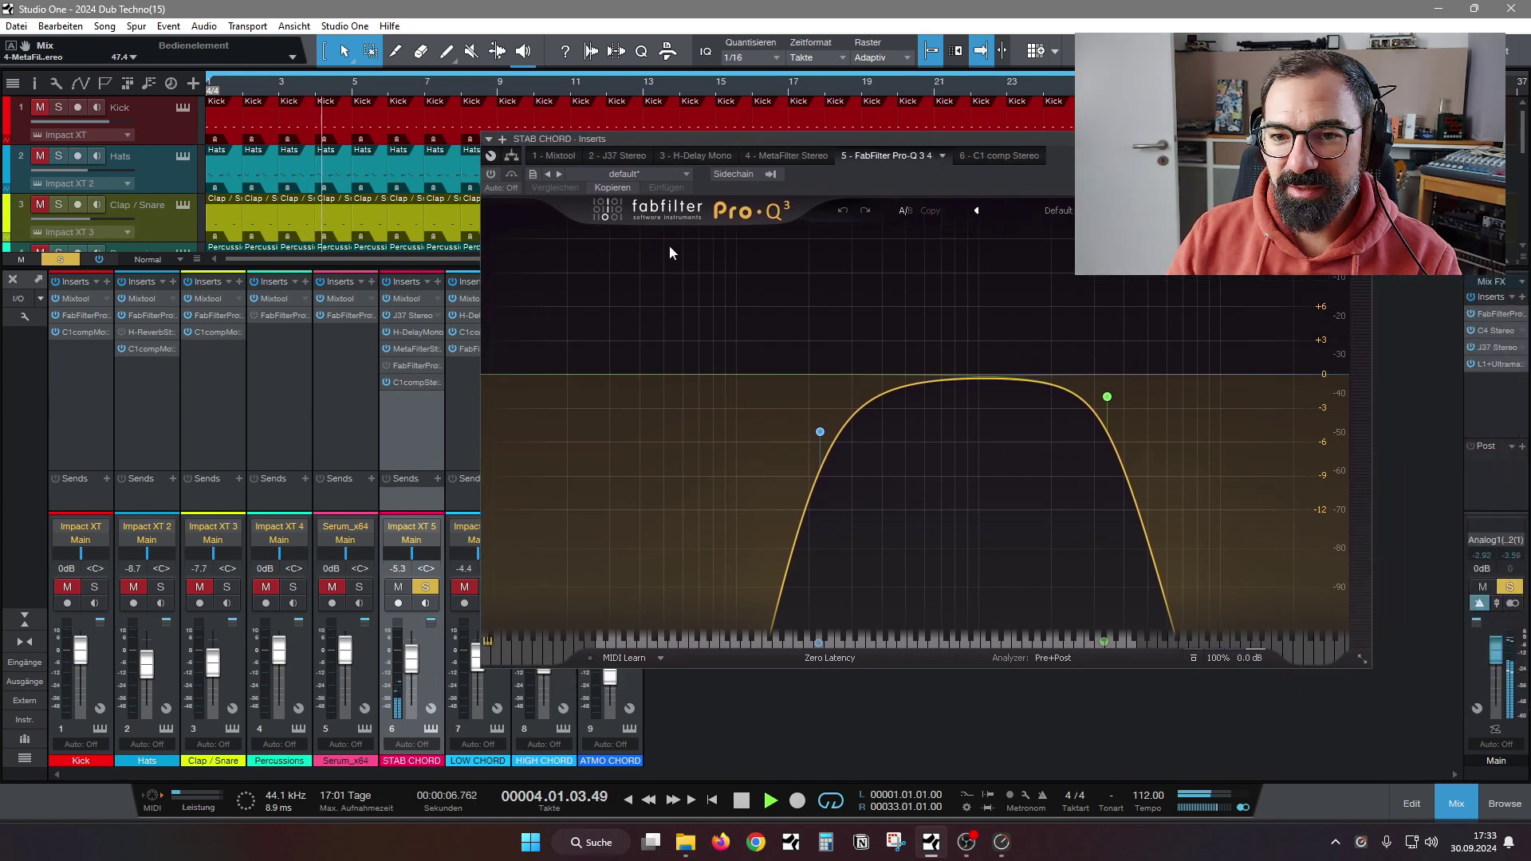
click(492, 175)
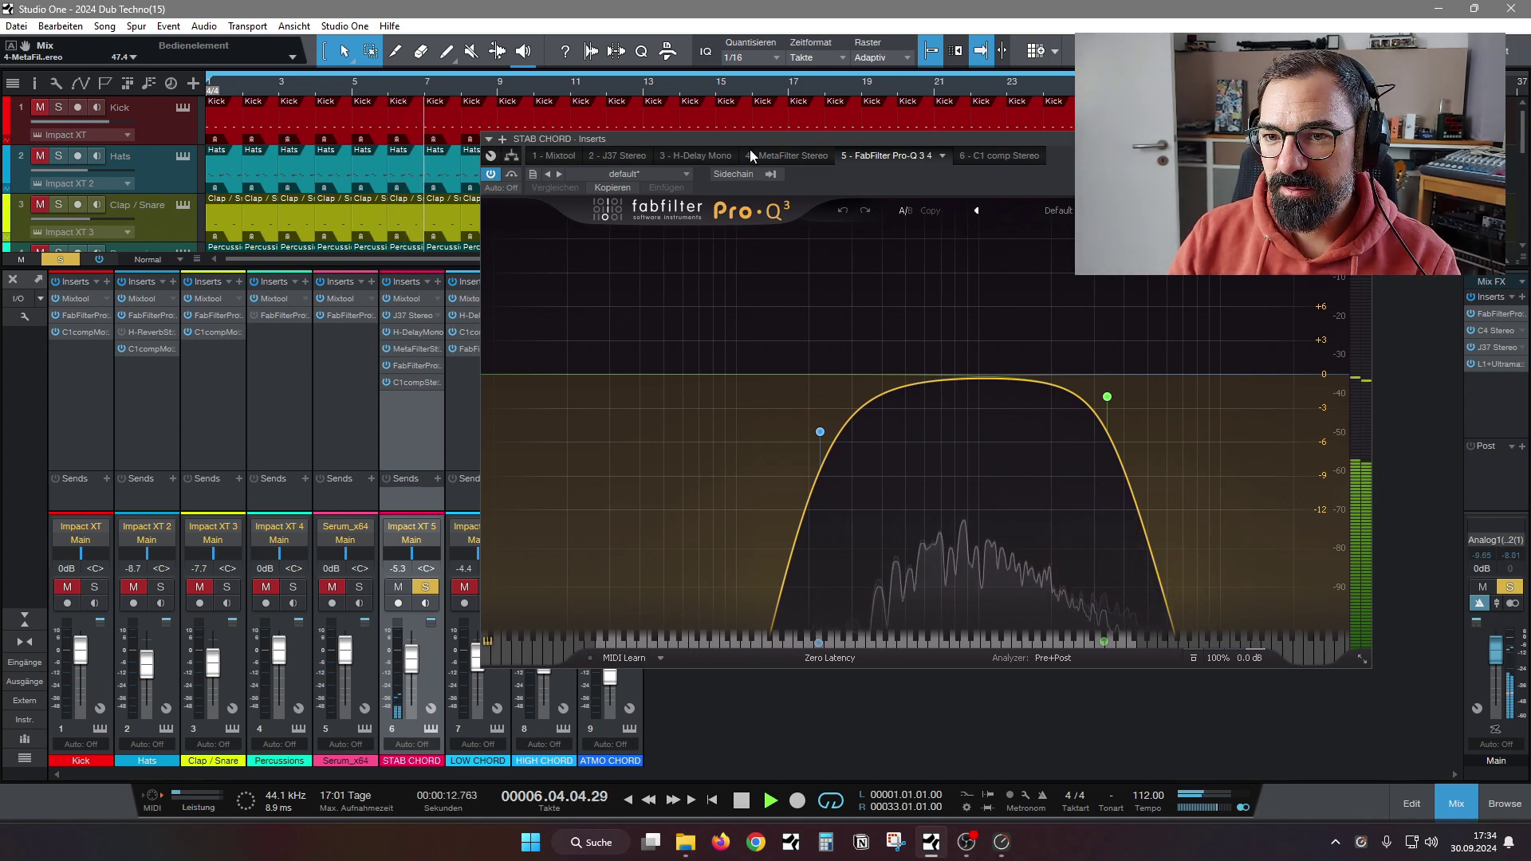
Examine the Pro-Q 3's low-cut and high-cut curve on the STAB CHORD channel during playback, then stop the song
drag(742, 142, 786, 156)
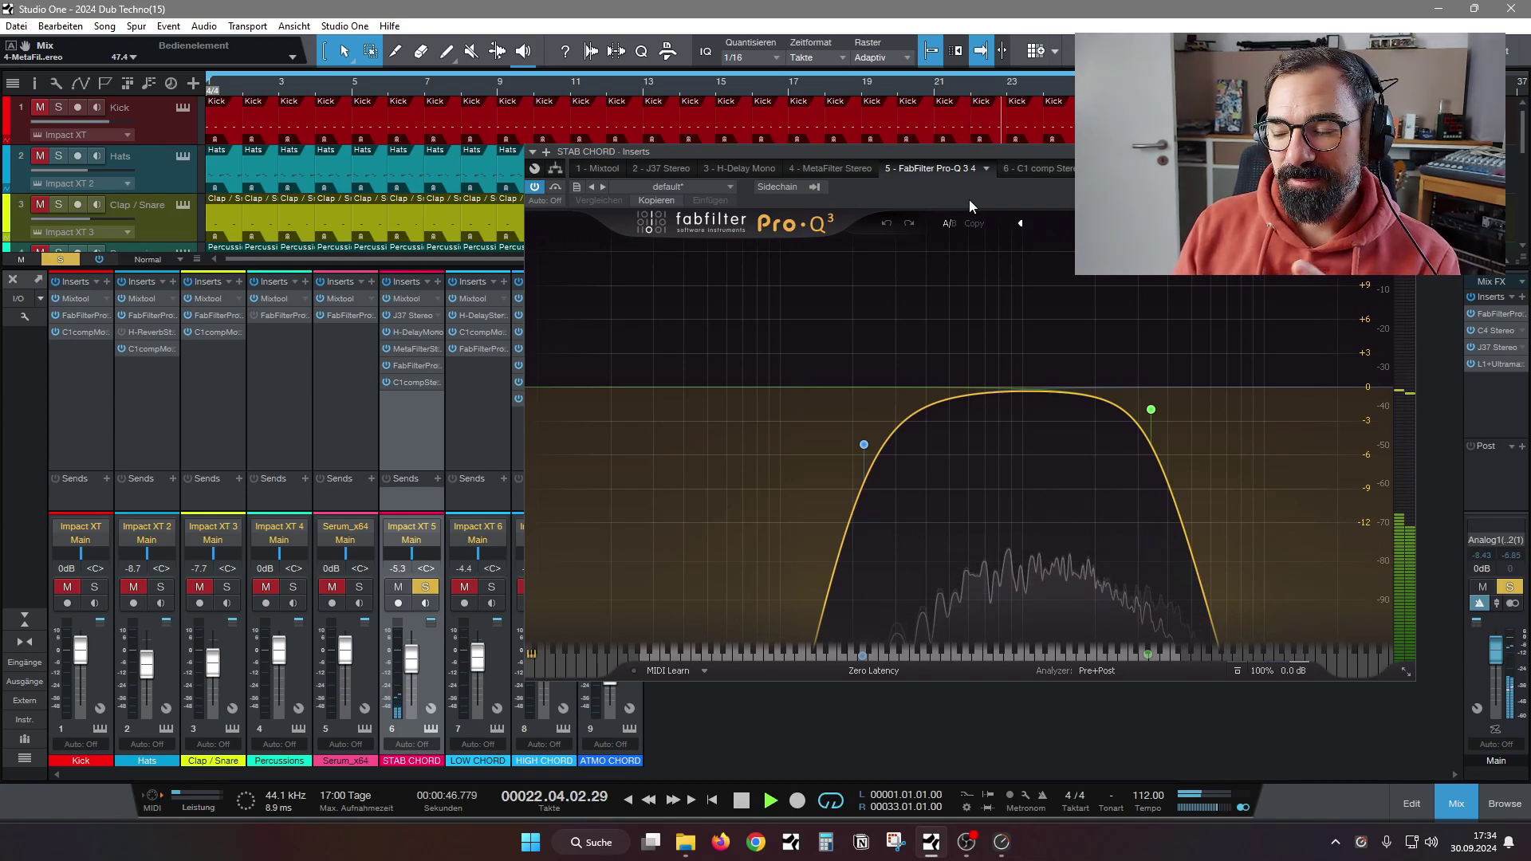
key(space)
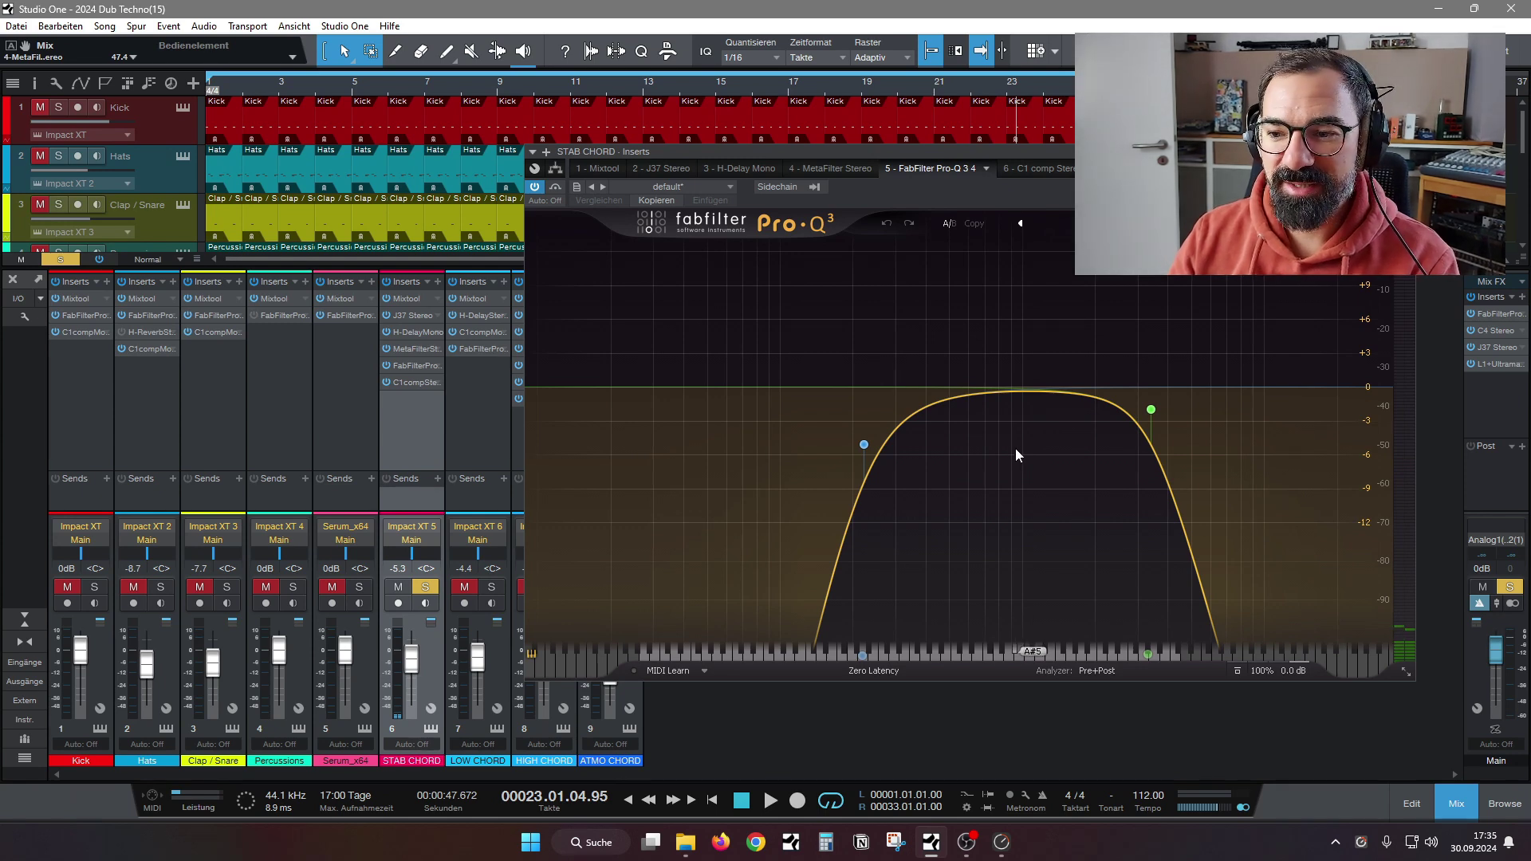
mouse_move(908, 512)
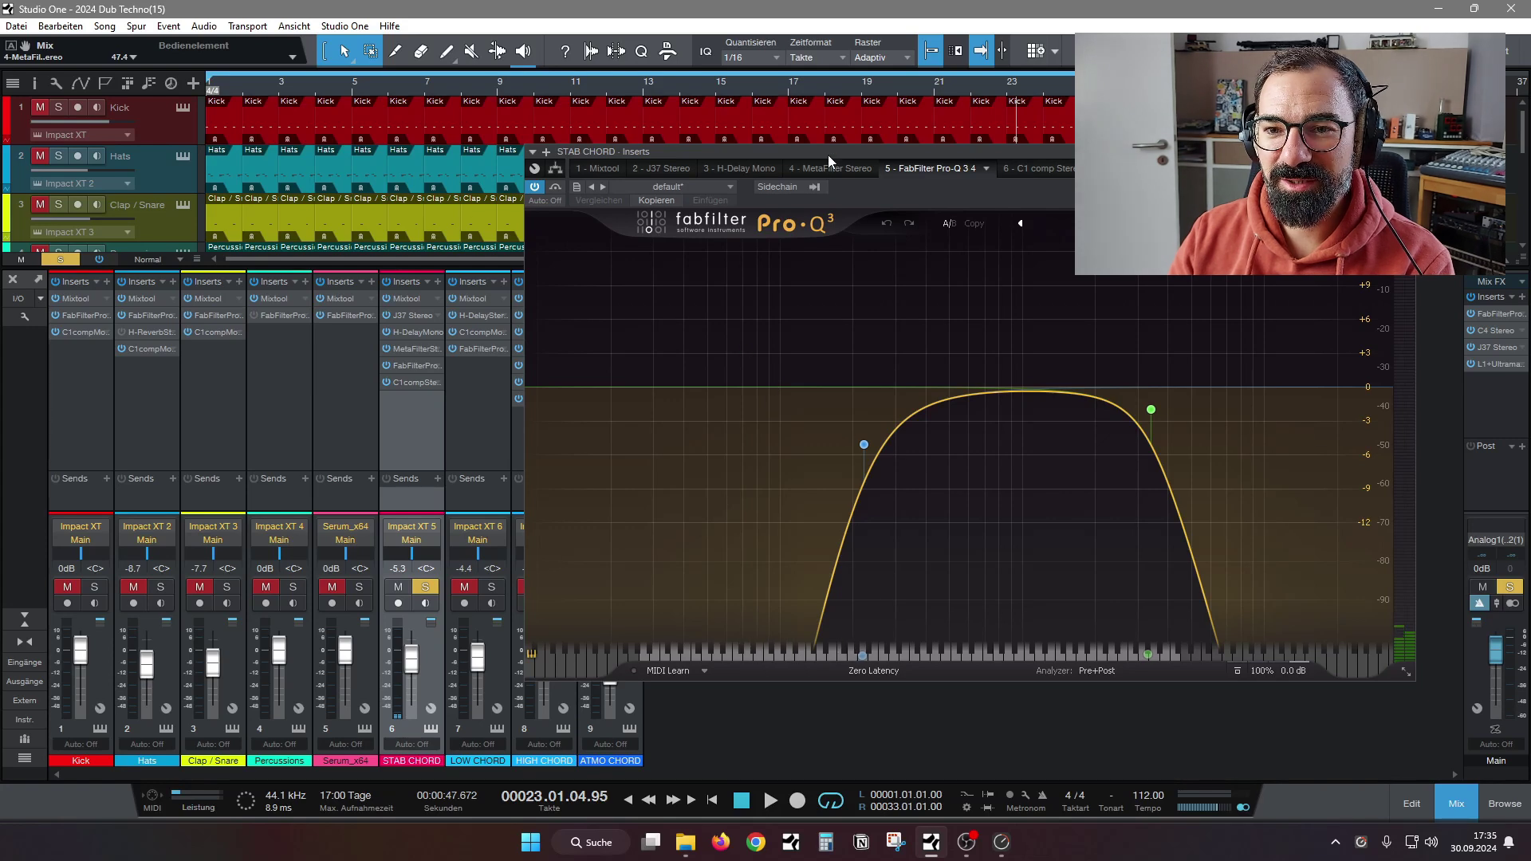
drag(828, 154, 835, 152)
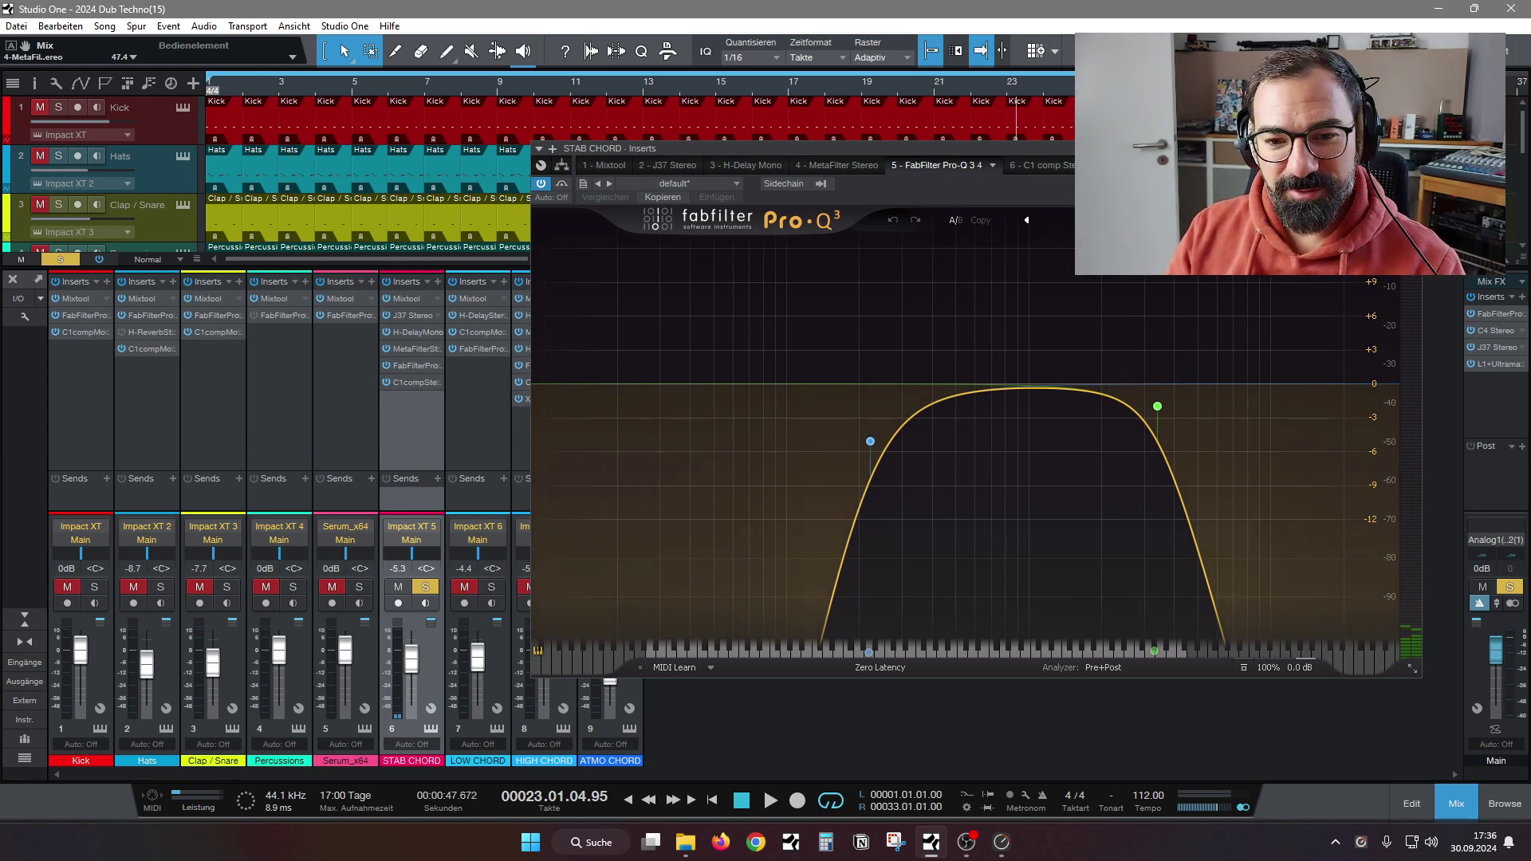
Resume playback, examine the STAB CHORD's C1 comp Stereo settings, and close the inserts window
key(space)
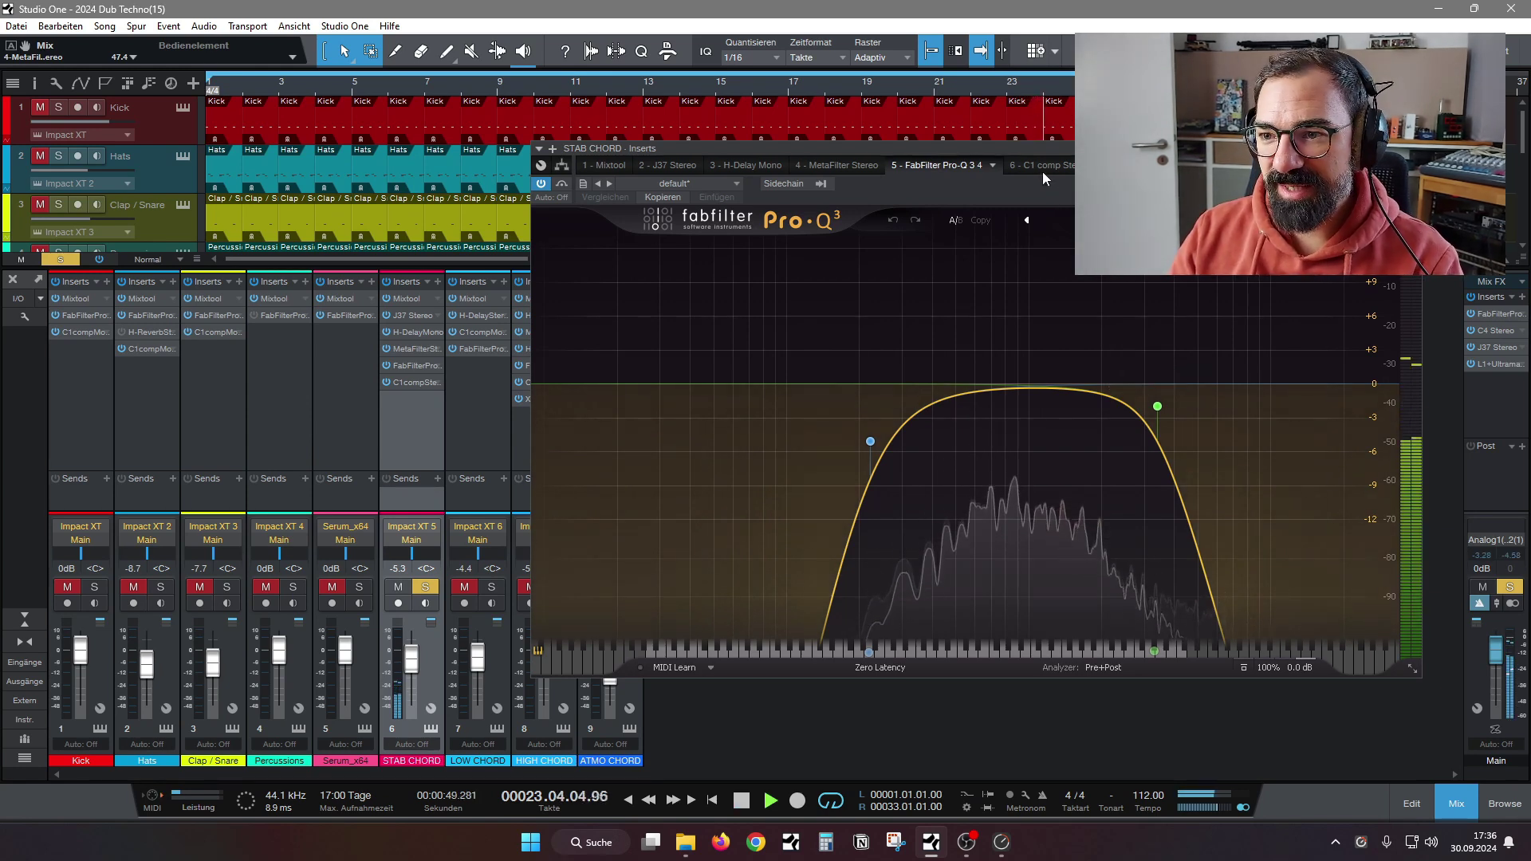
click(1041, 167)
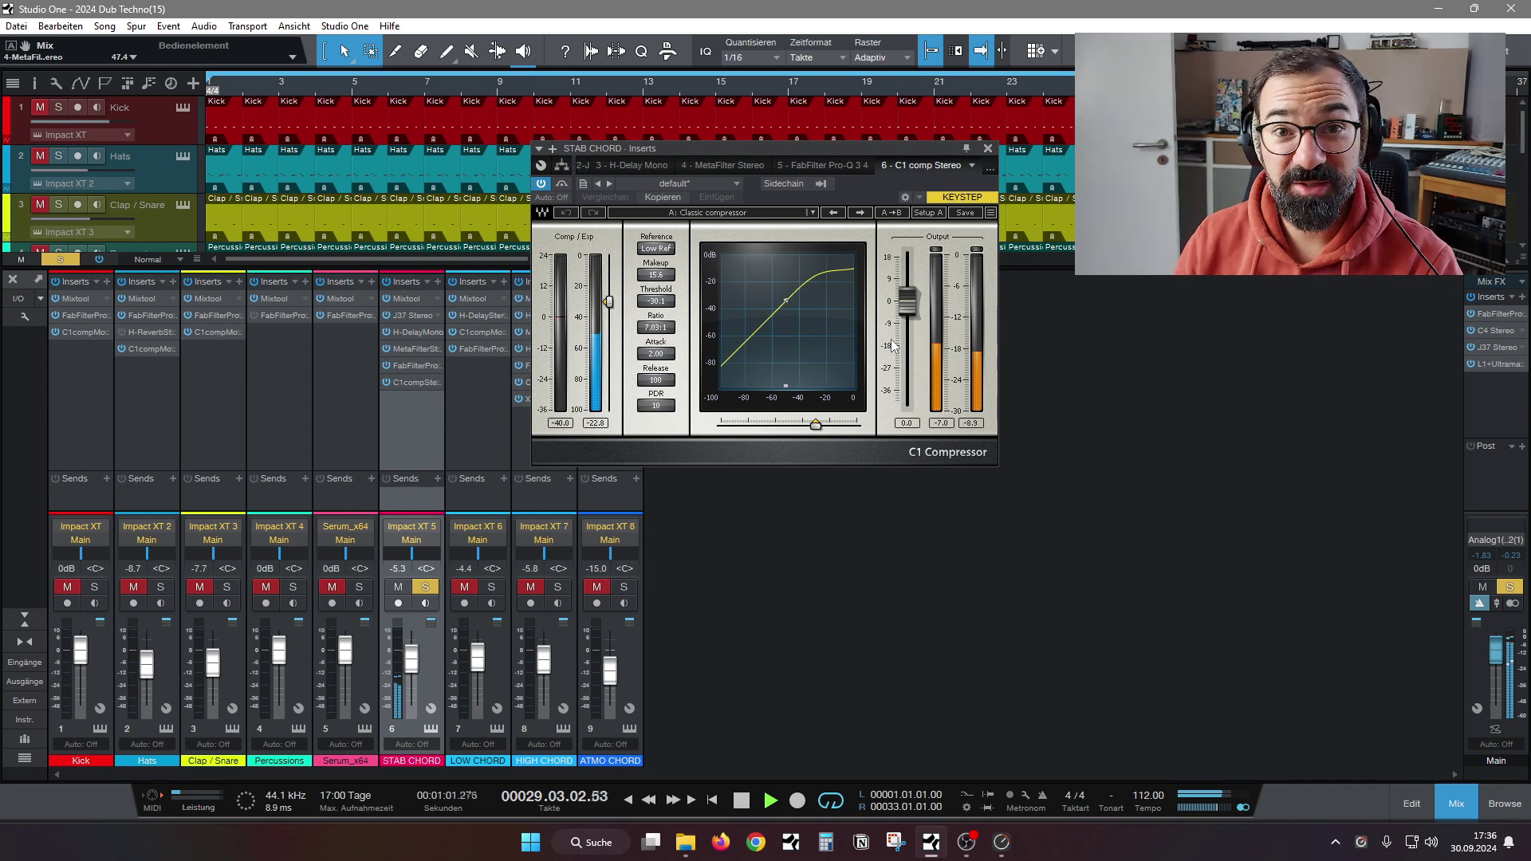
click(987, 148)
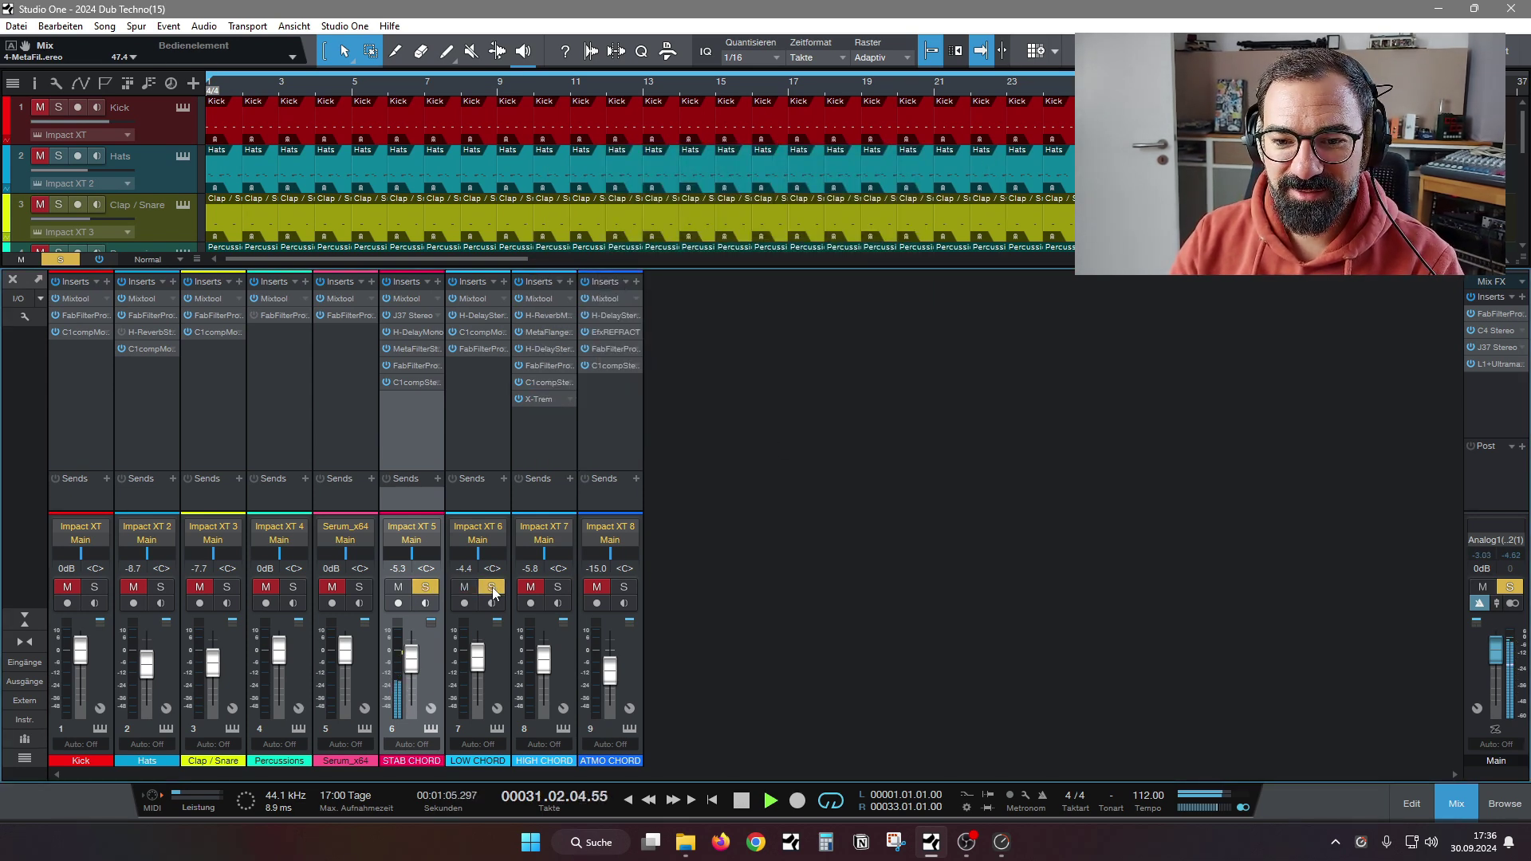
Solo the LOW CHORD channel instead of STAB CHORD, listening to it briefly together with the Kick
click(428, 587)
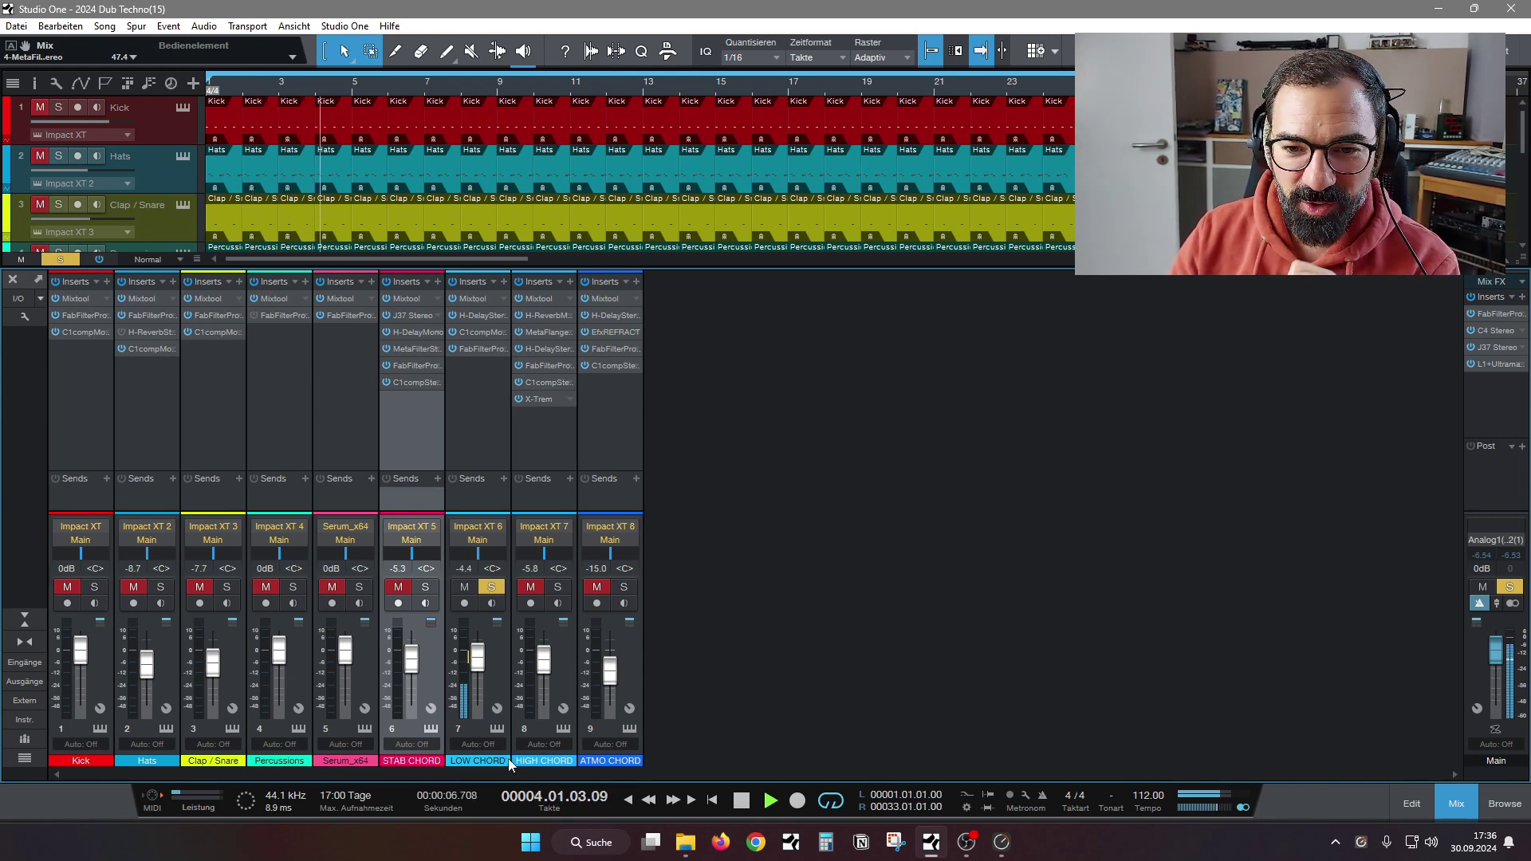
click(64, 594)
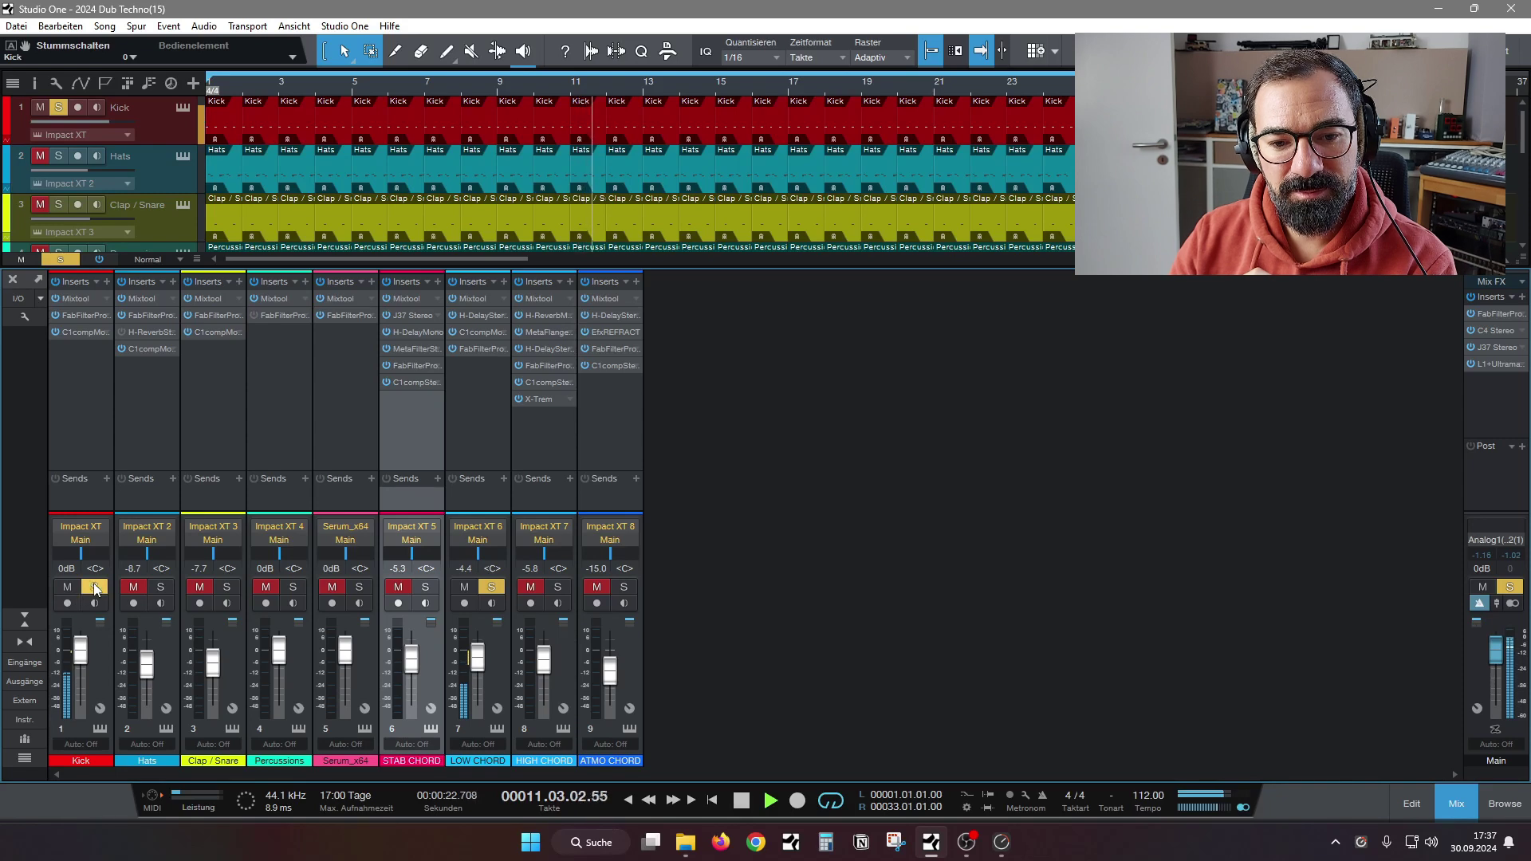
click(69, 588)
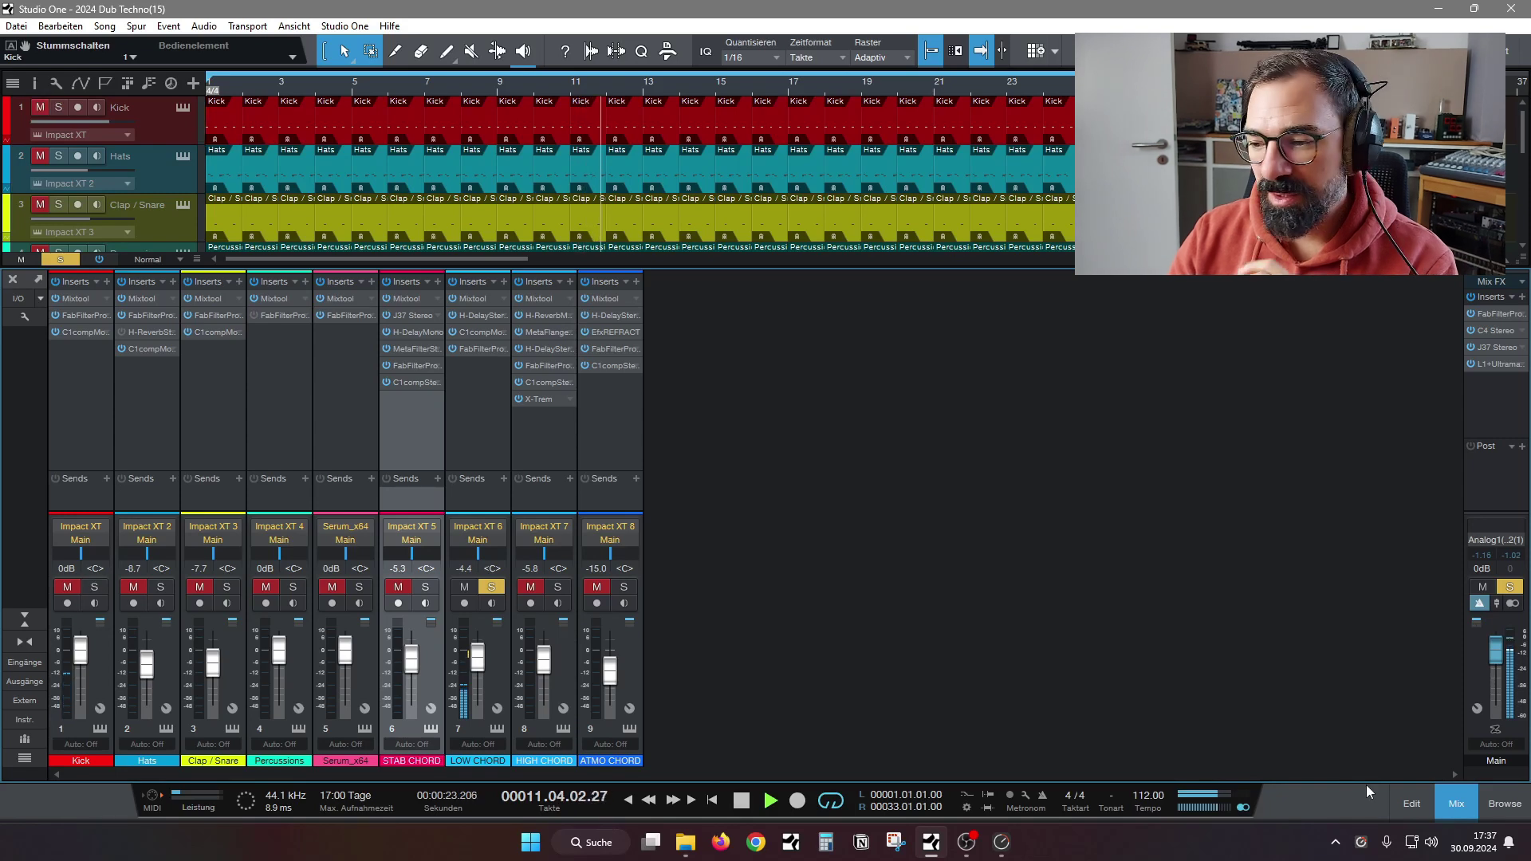
Deactivate the LOW CHORD channel's inserts to hear its dry sound, then stop playback
click(452, 282)
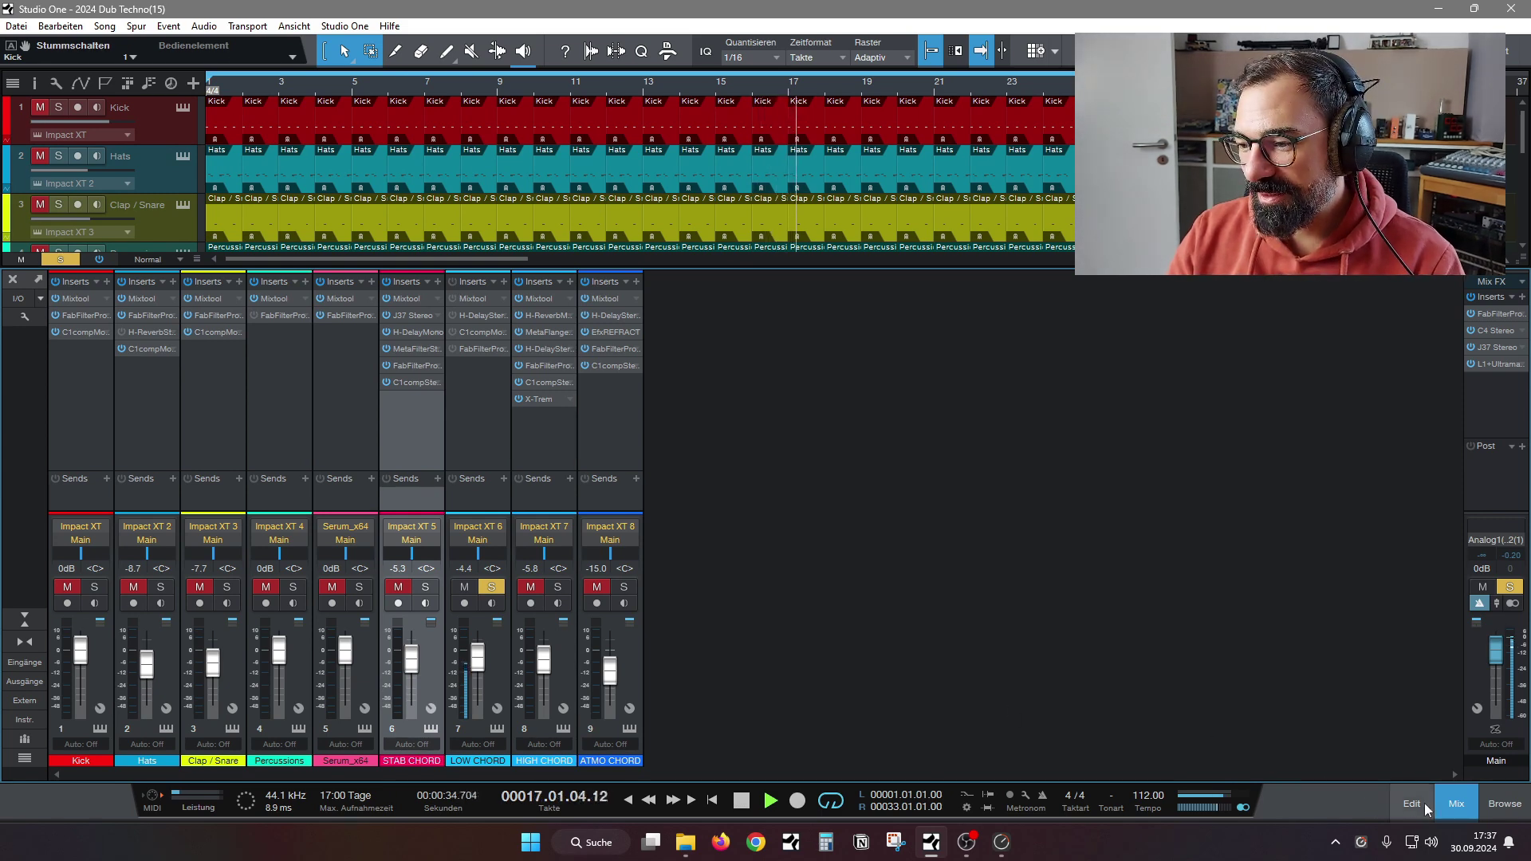
click(452, 299)
key(space)
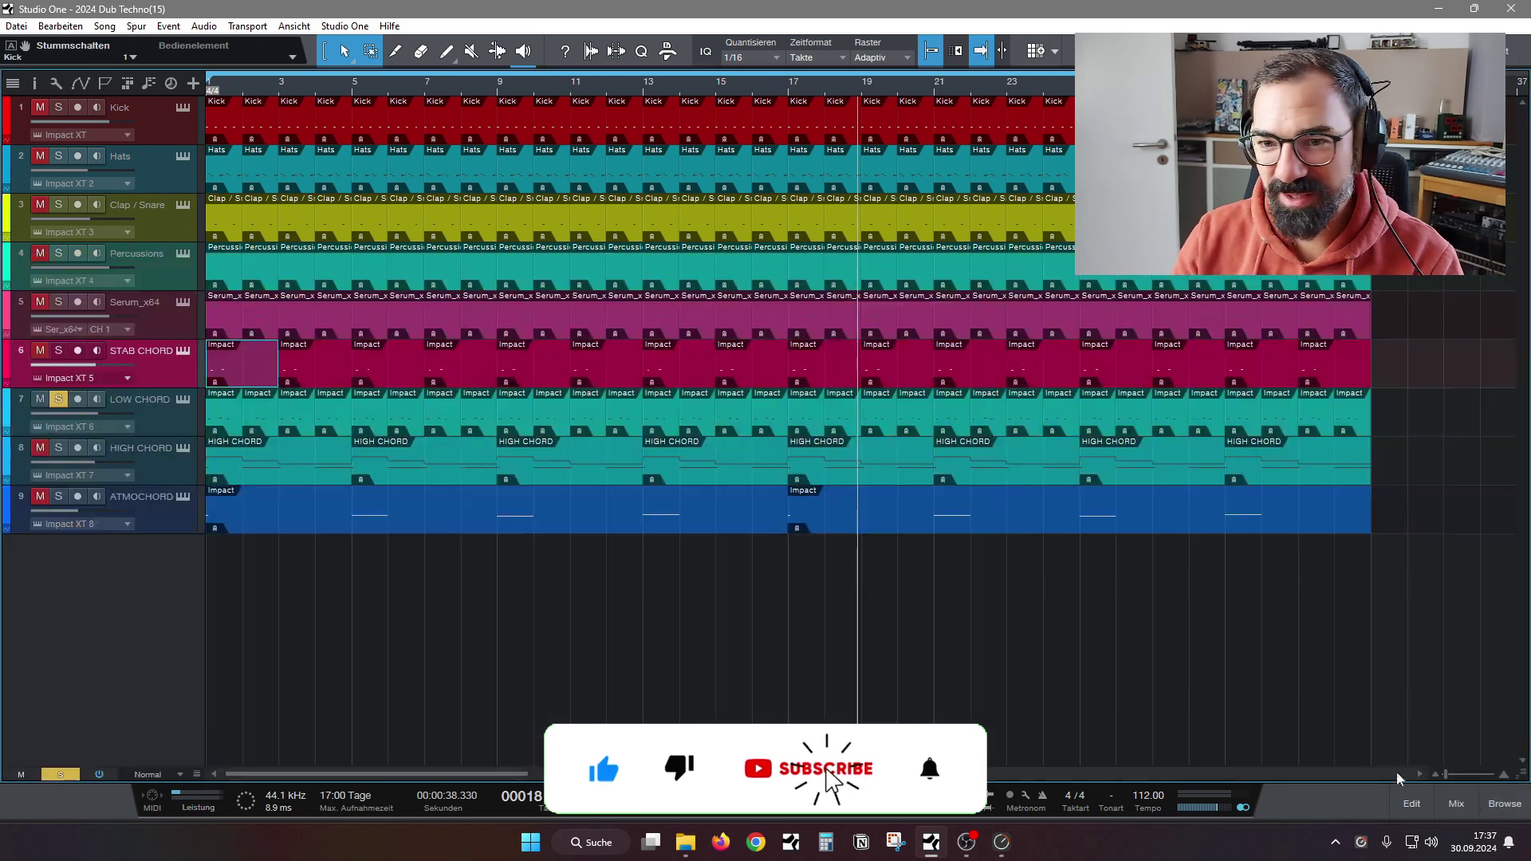
Hide the mixer, open the LOW CHORD track's Impact XT, and play its C# 2 pad
click(1456, 804)
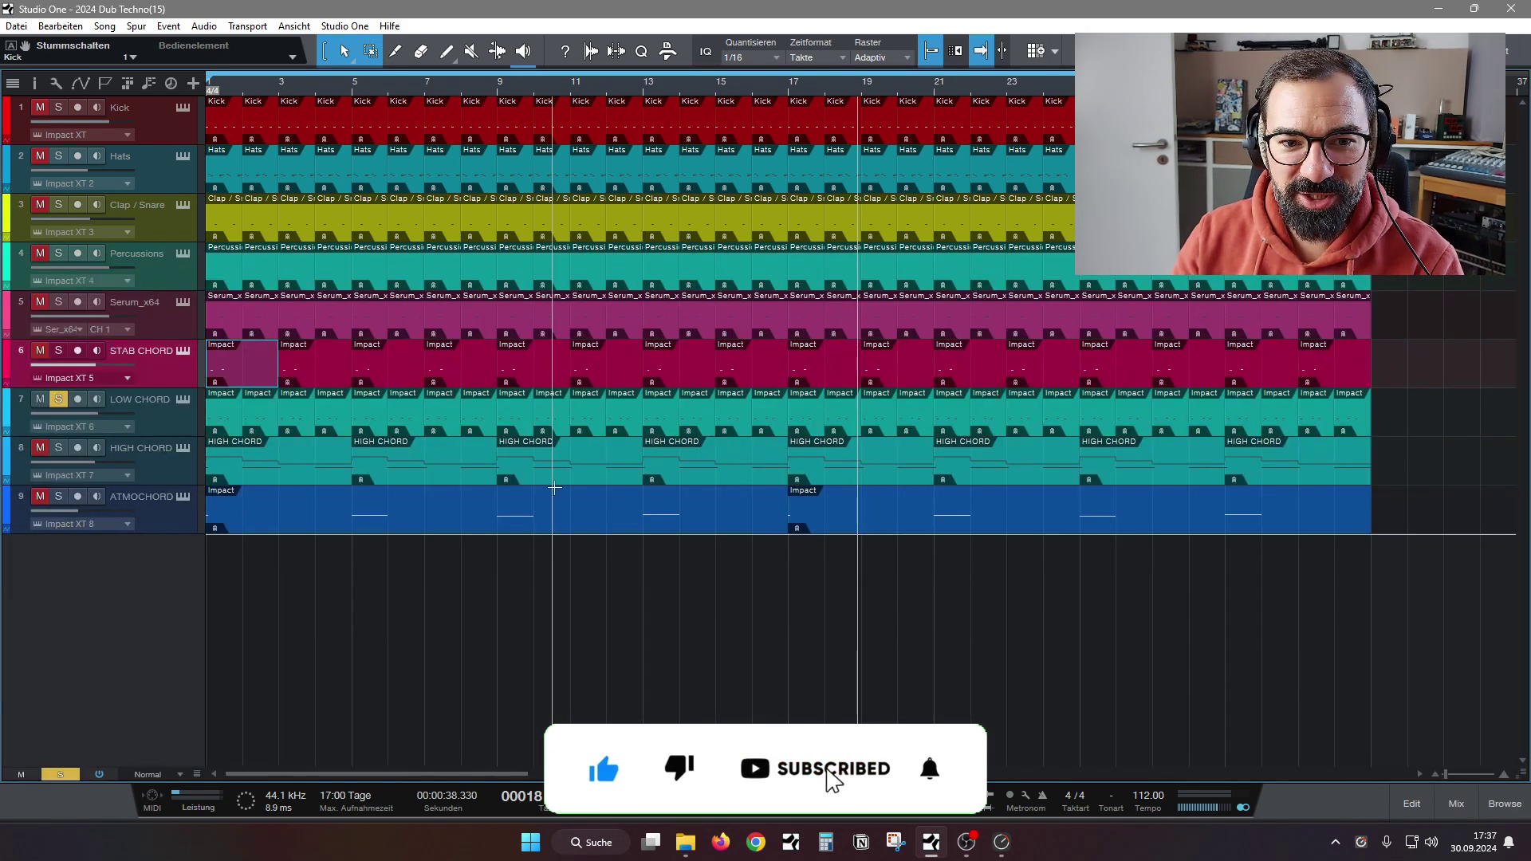
click(183, 400)
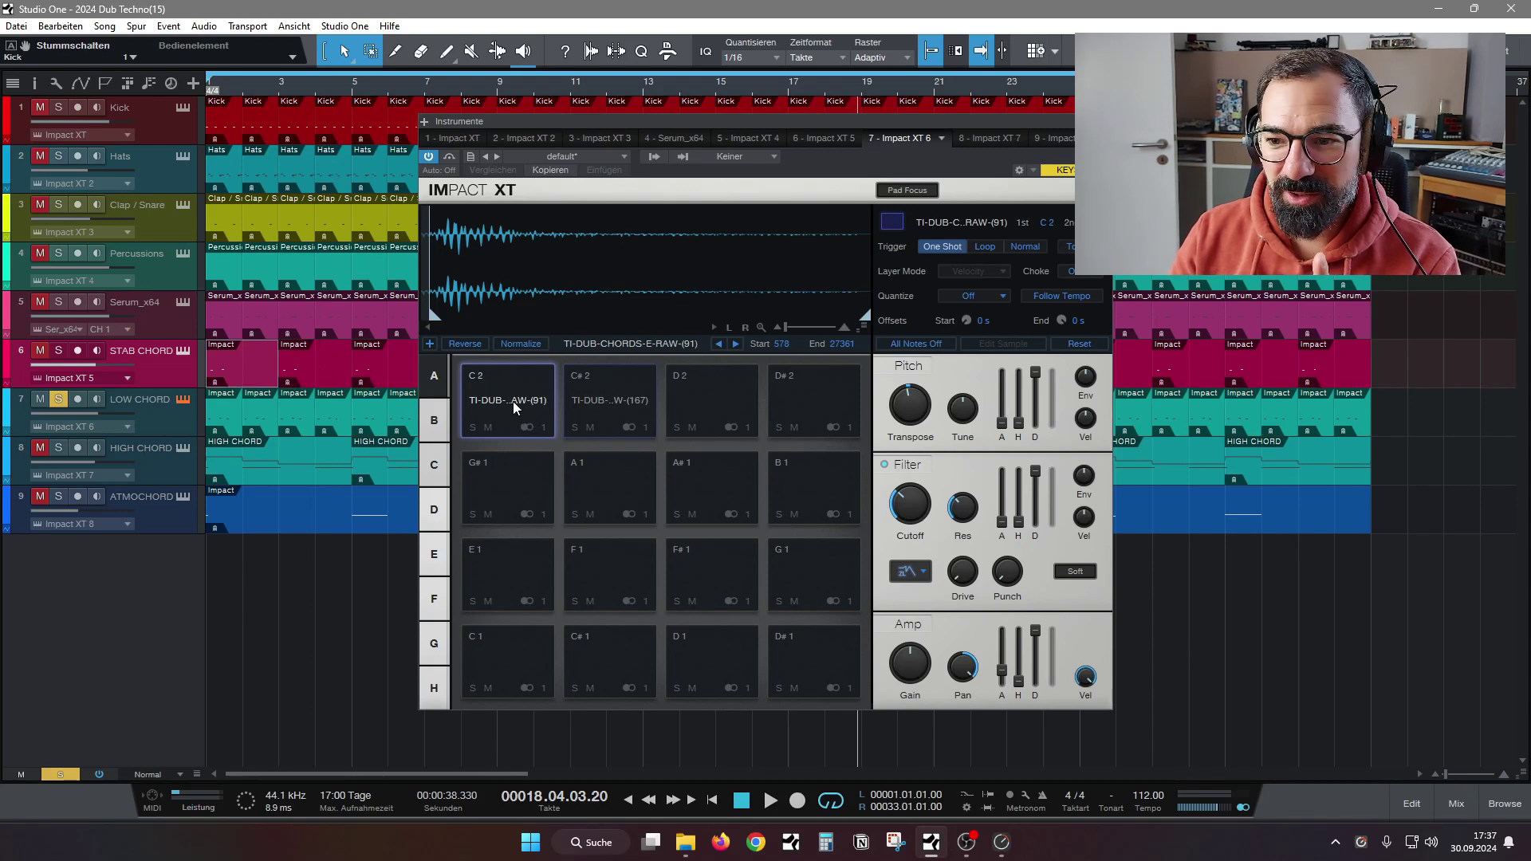
click(610, 403)
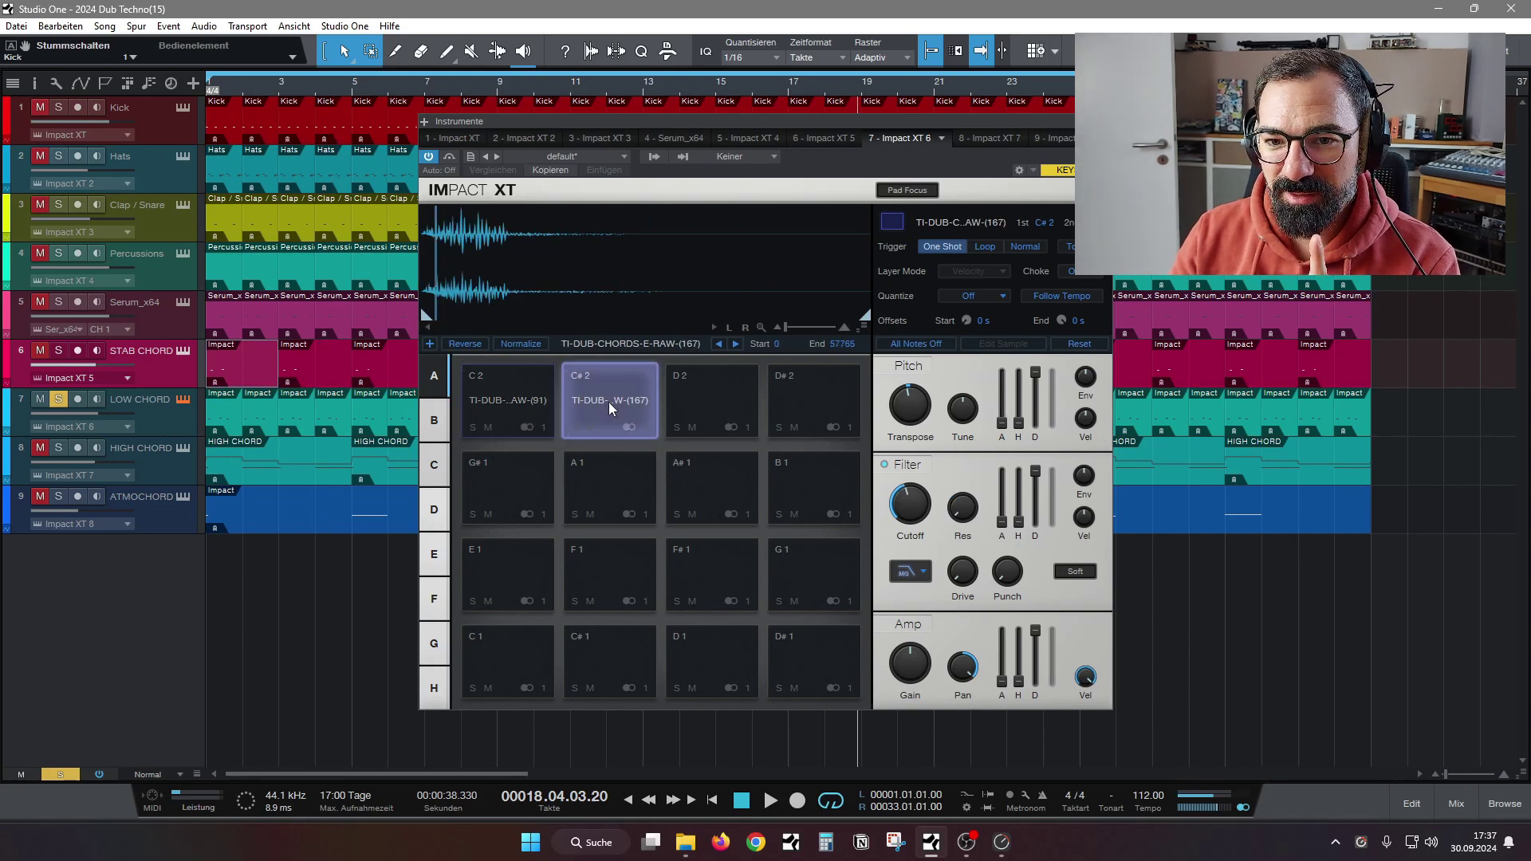
Turn off the filter of the C# 2 and C 2 pads in the LOW CHORD's Impact XT
click(883, 465)
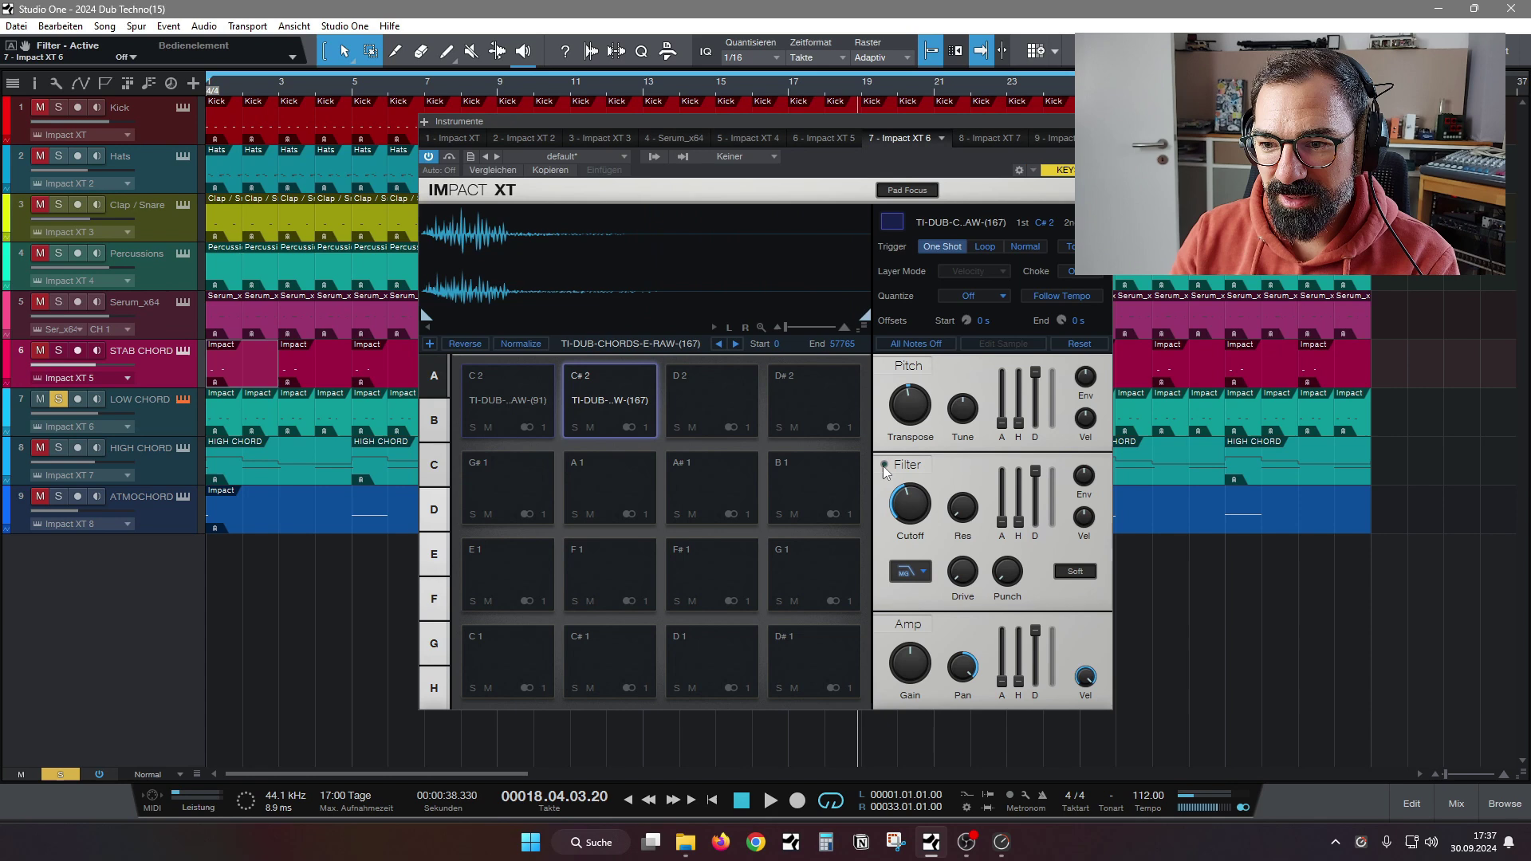
click(515, 415)
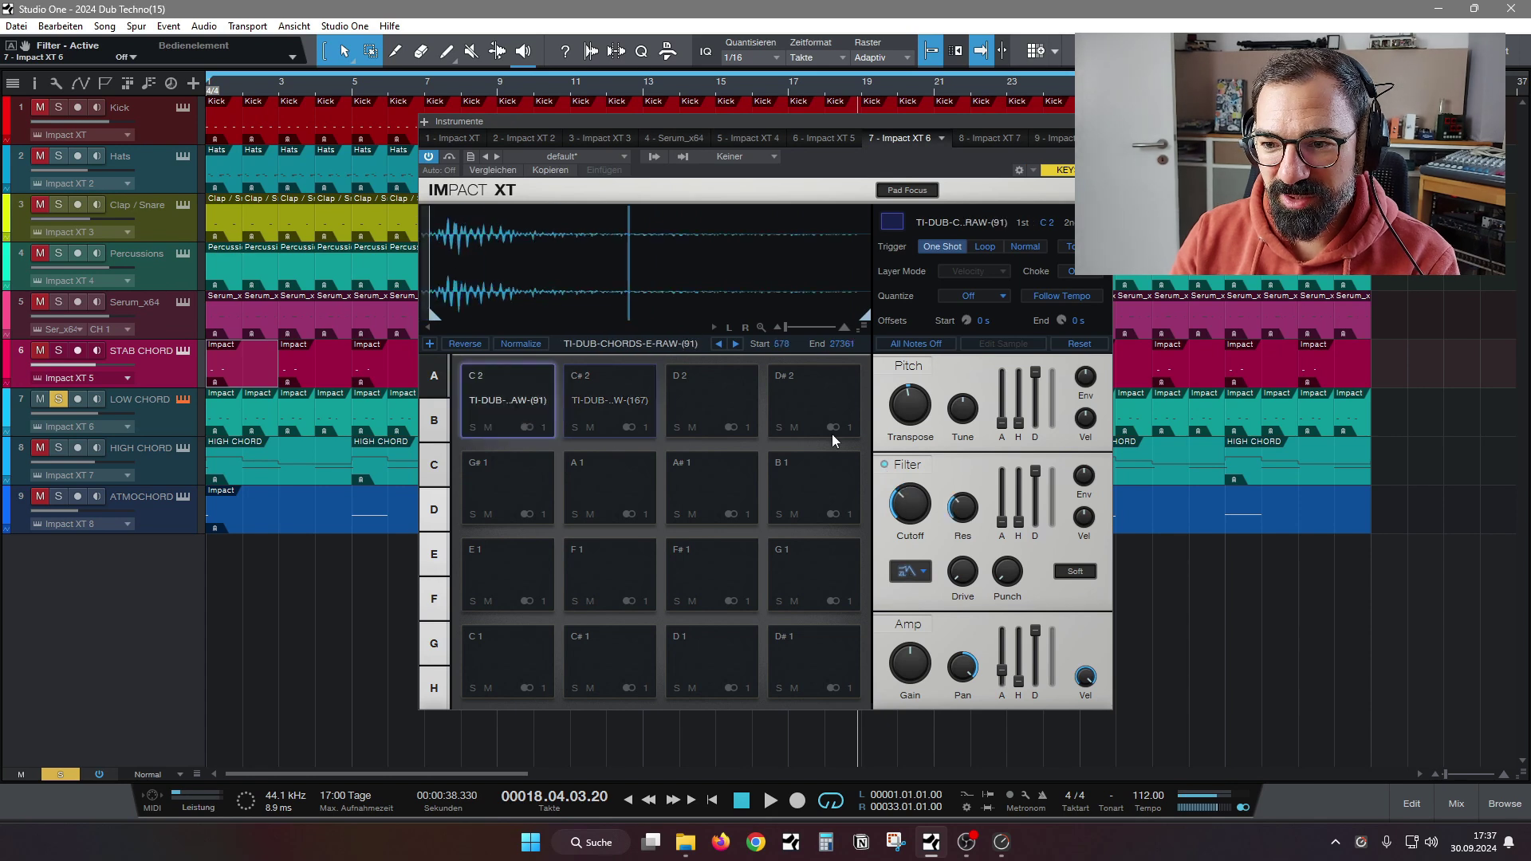
click(885, 465)
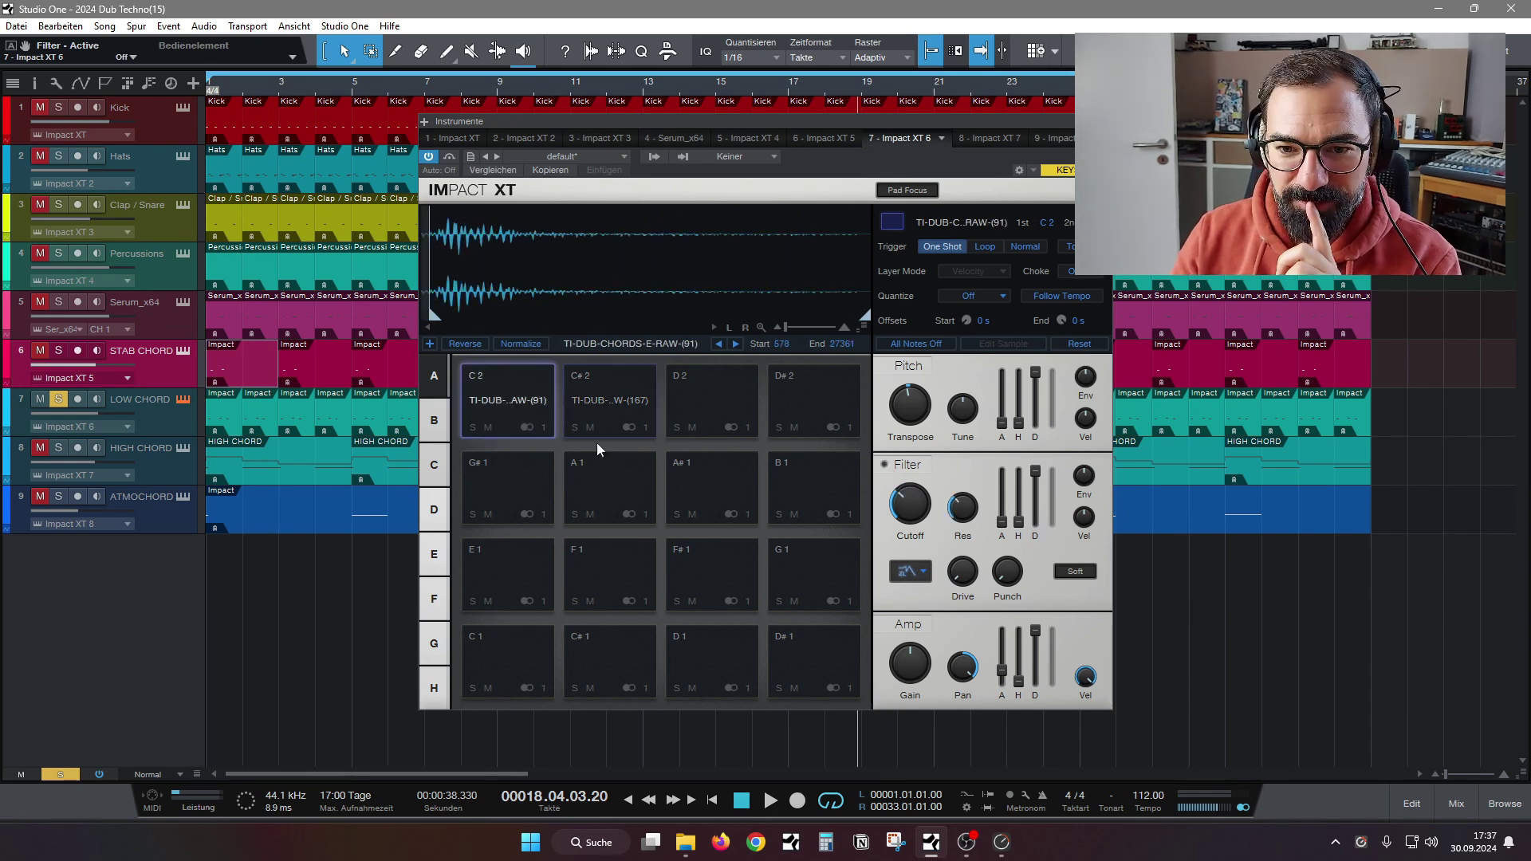
Replay the unfiltered C 2 and C# 2 pads for comparison and bring the mixer back into view
click(510, 401)
click(604, 407)
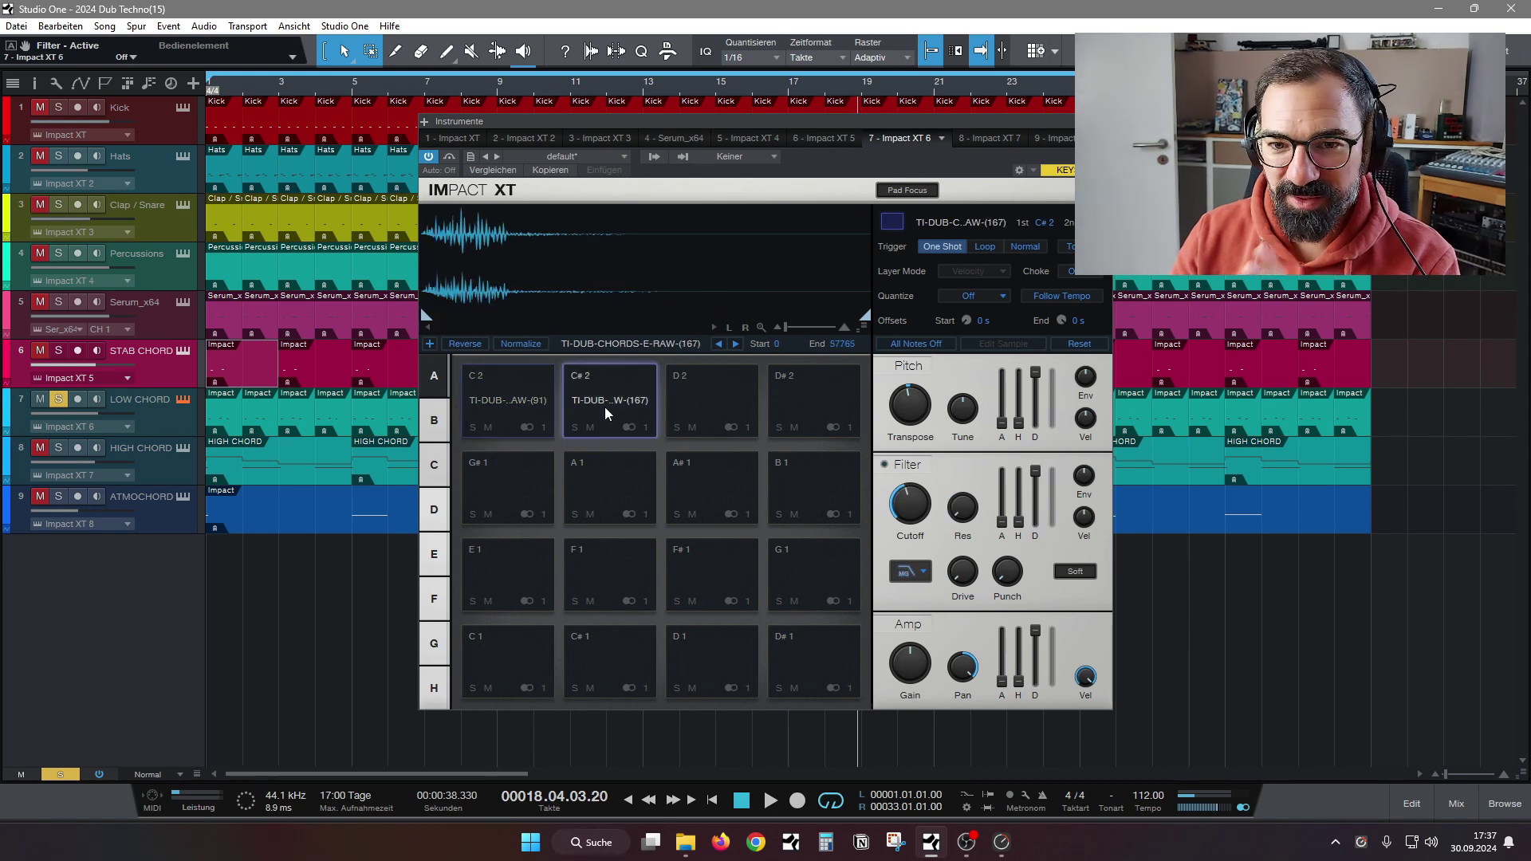
click(604, 407)
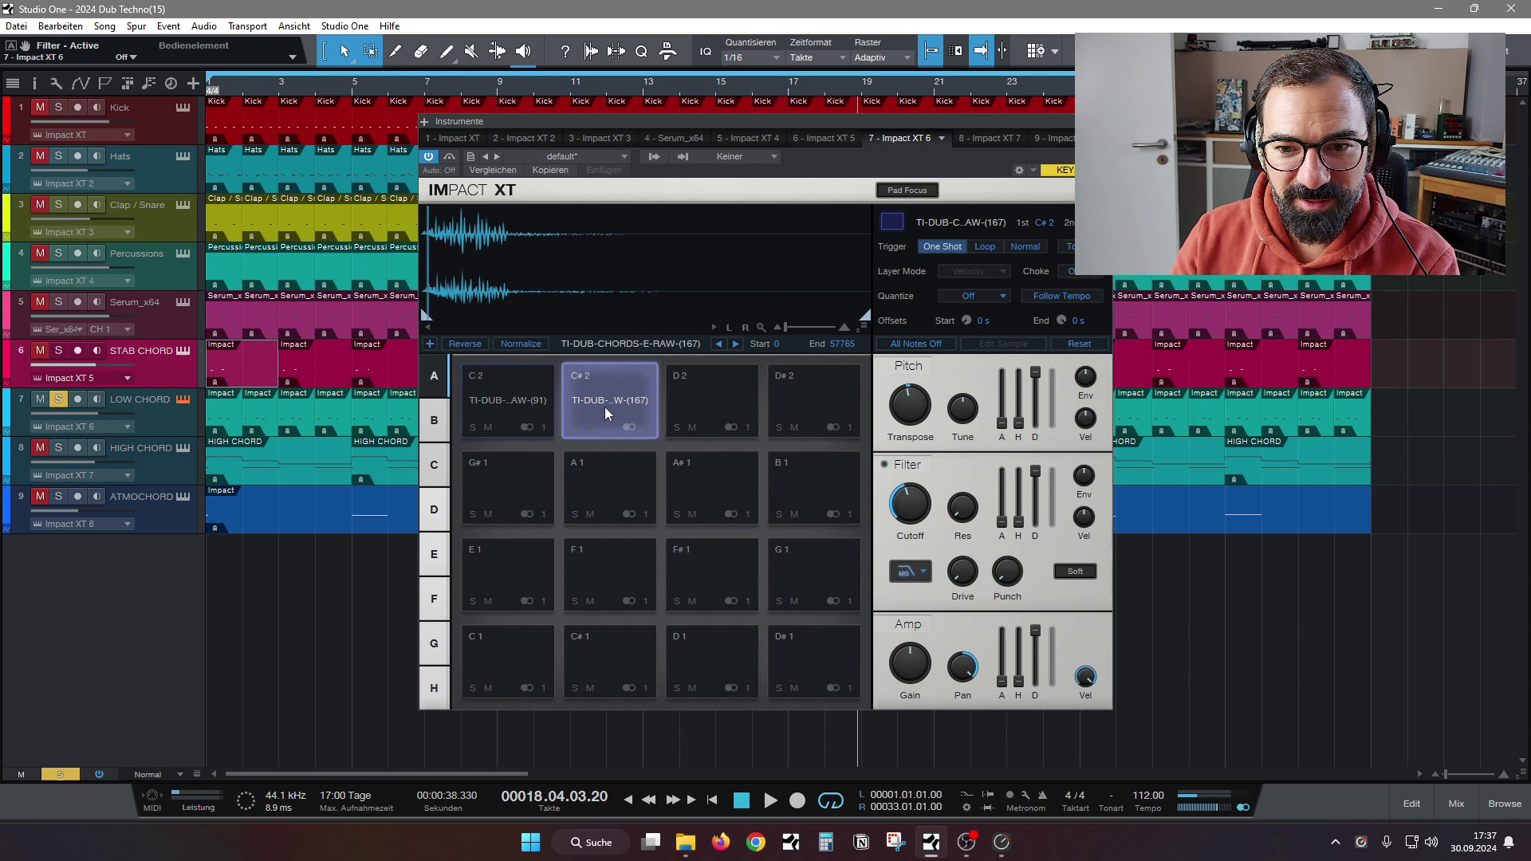
click(520, 400)
click(1456, 804)
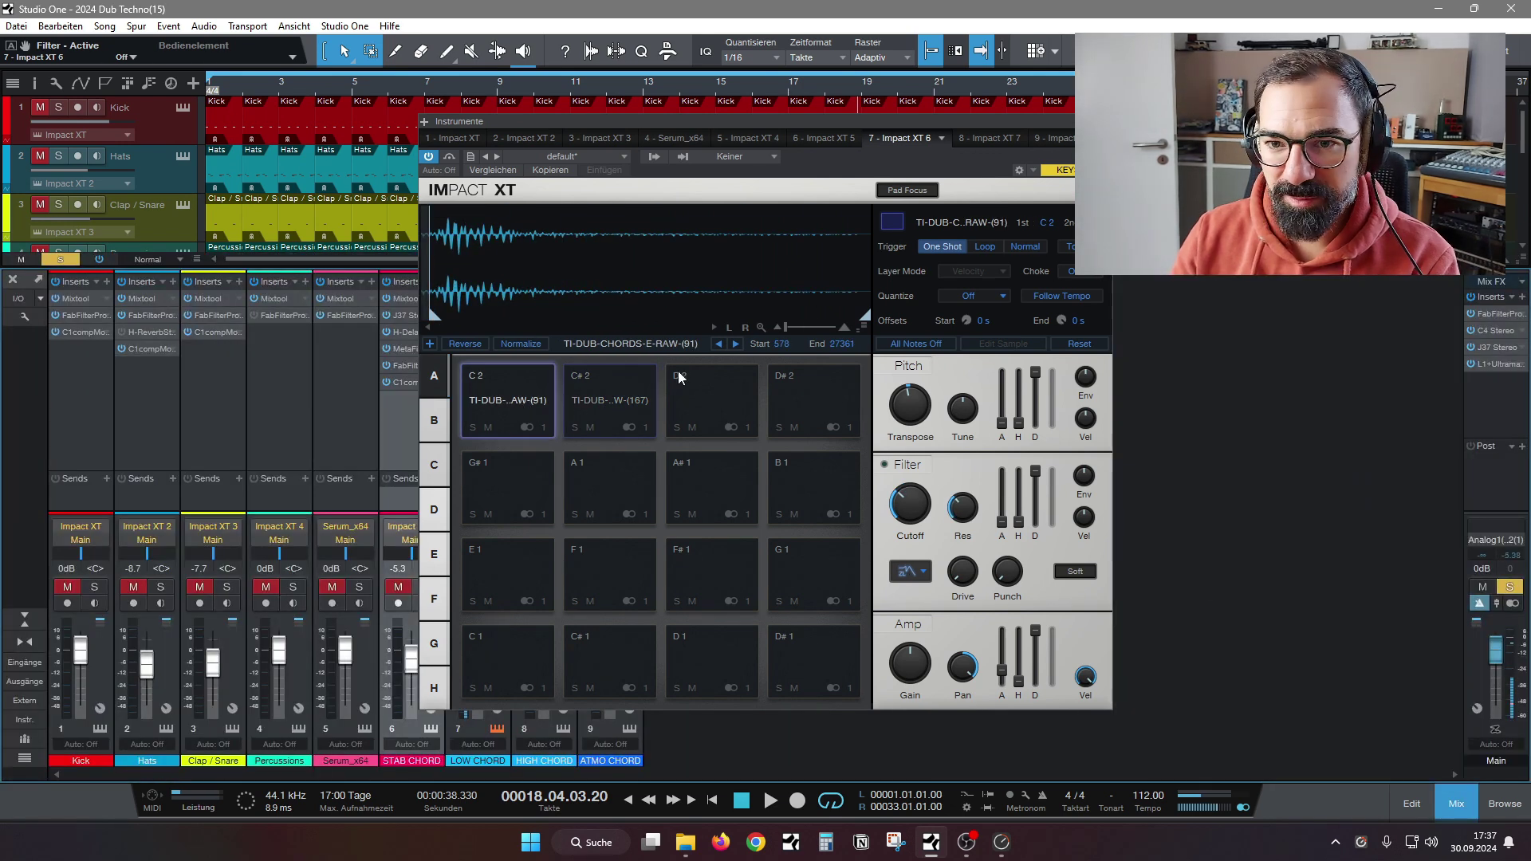
Move the Impact XT window clear of the LOW CHORD channel's inserts and play its C 2 and C# 2 pads
drag(673, 122, 865, 148)
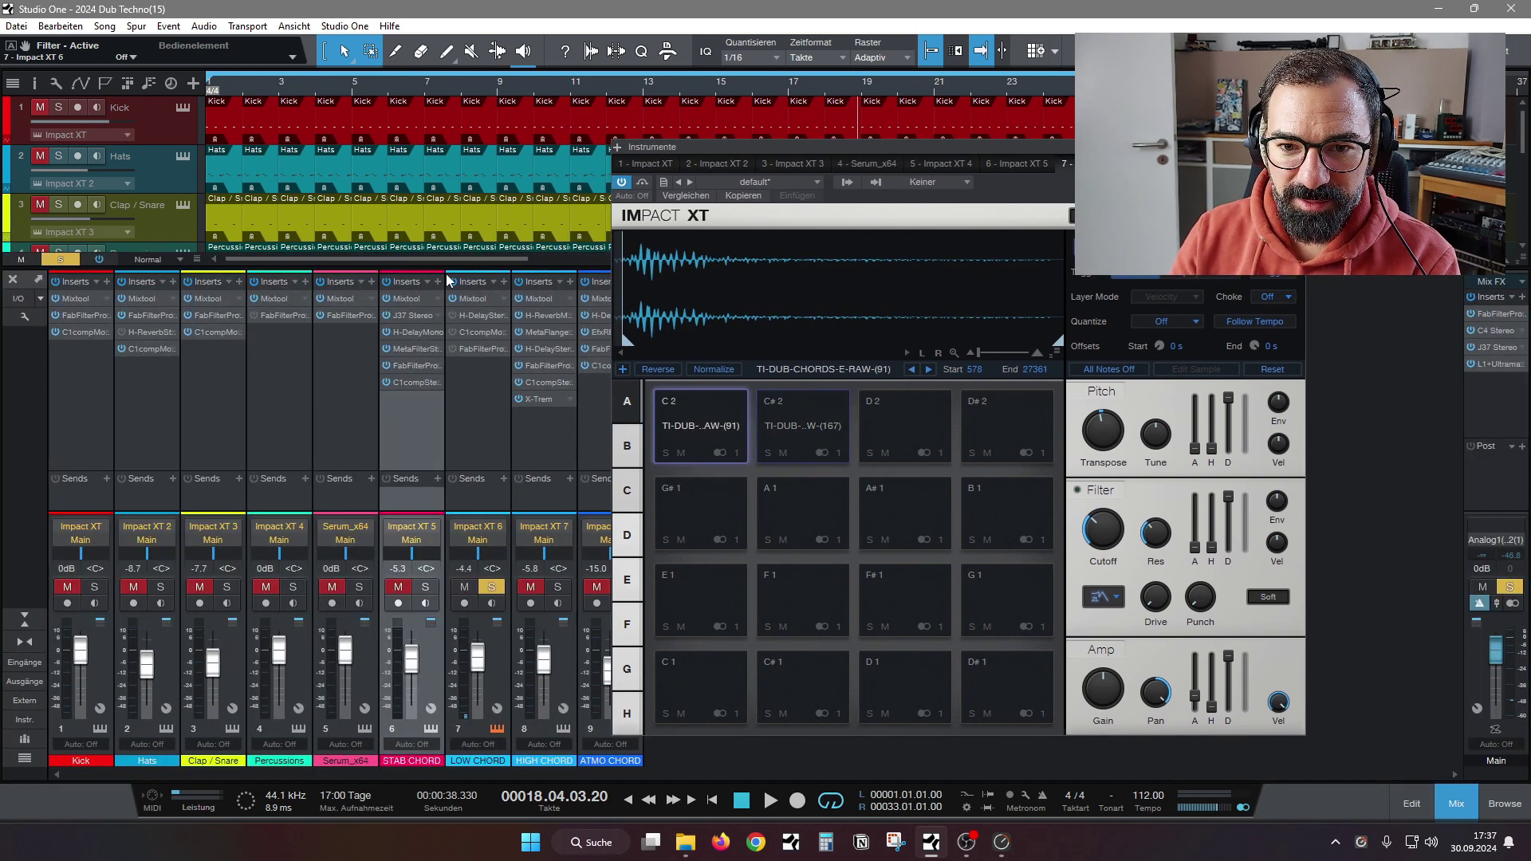
click(685, 425)
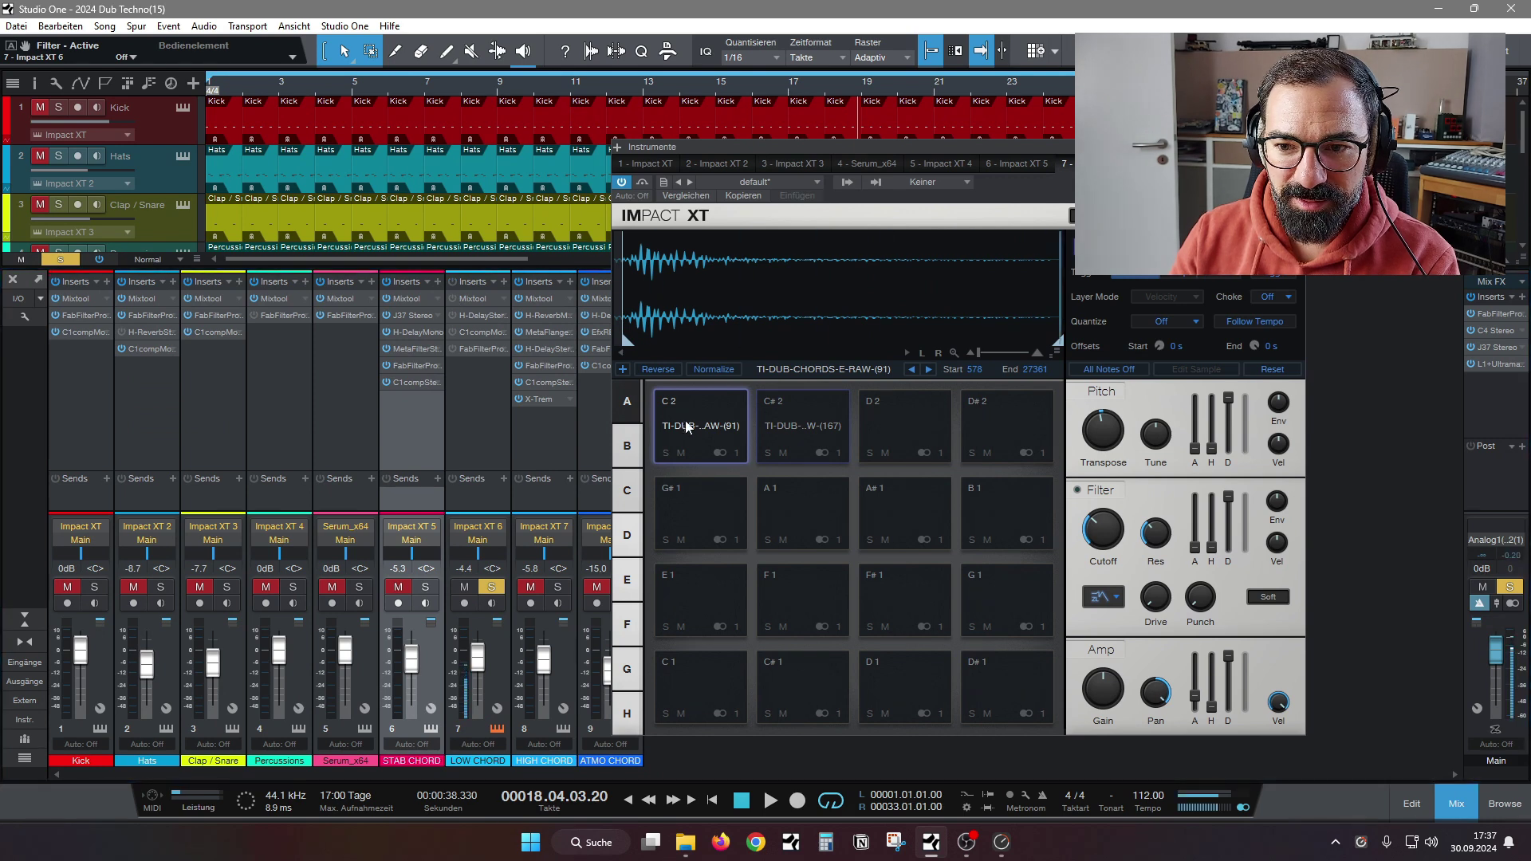
click(783, 425)
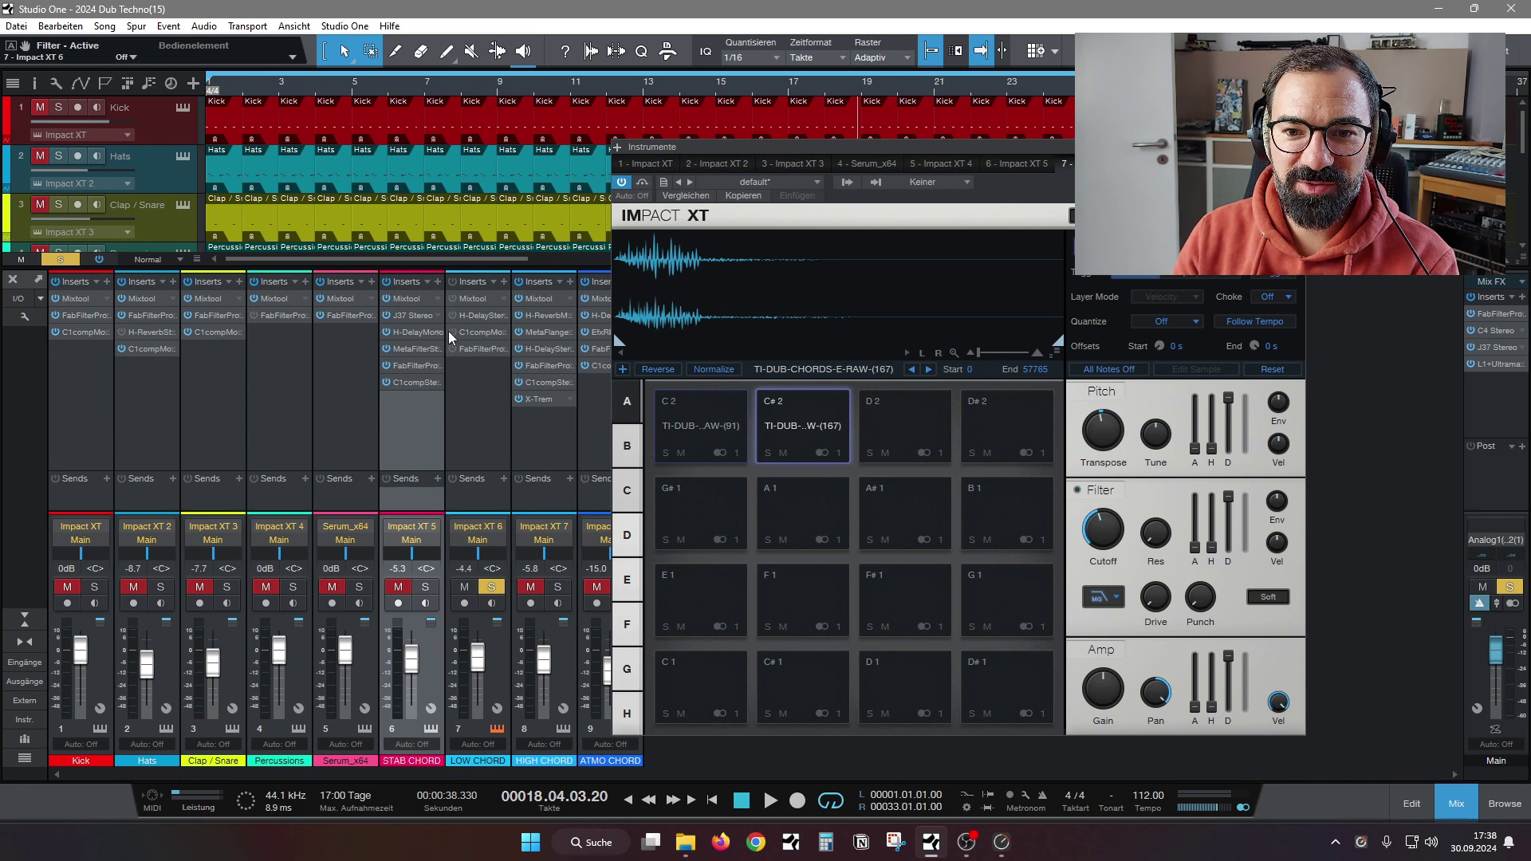
Activate the C1 comp Mono insert on the LOW CHORD channel, listen to it in the song, and stop playback
click(452, 332)
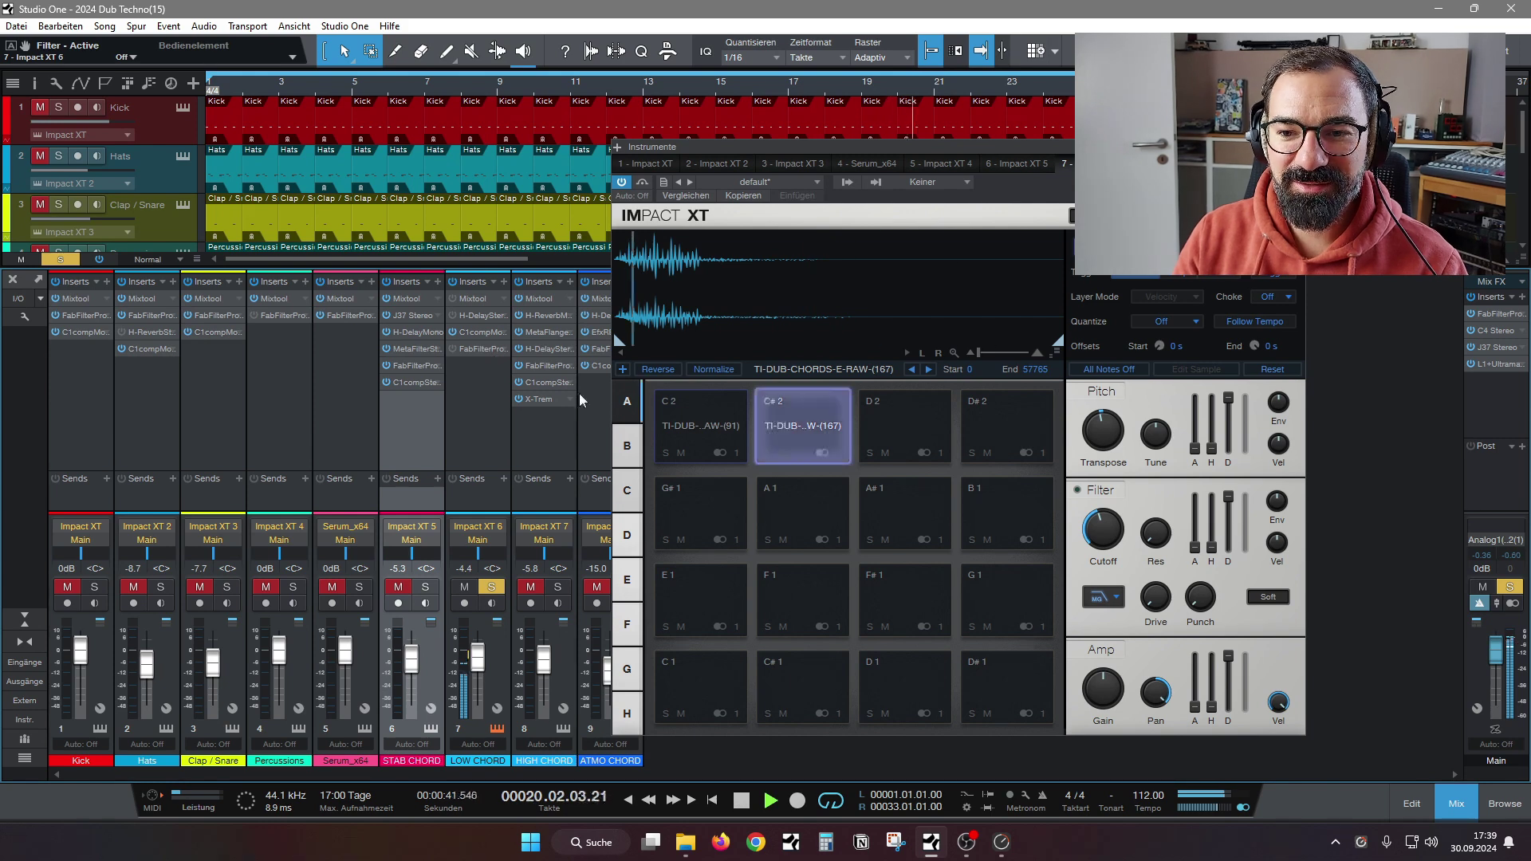
key(space)
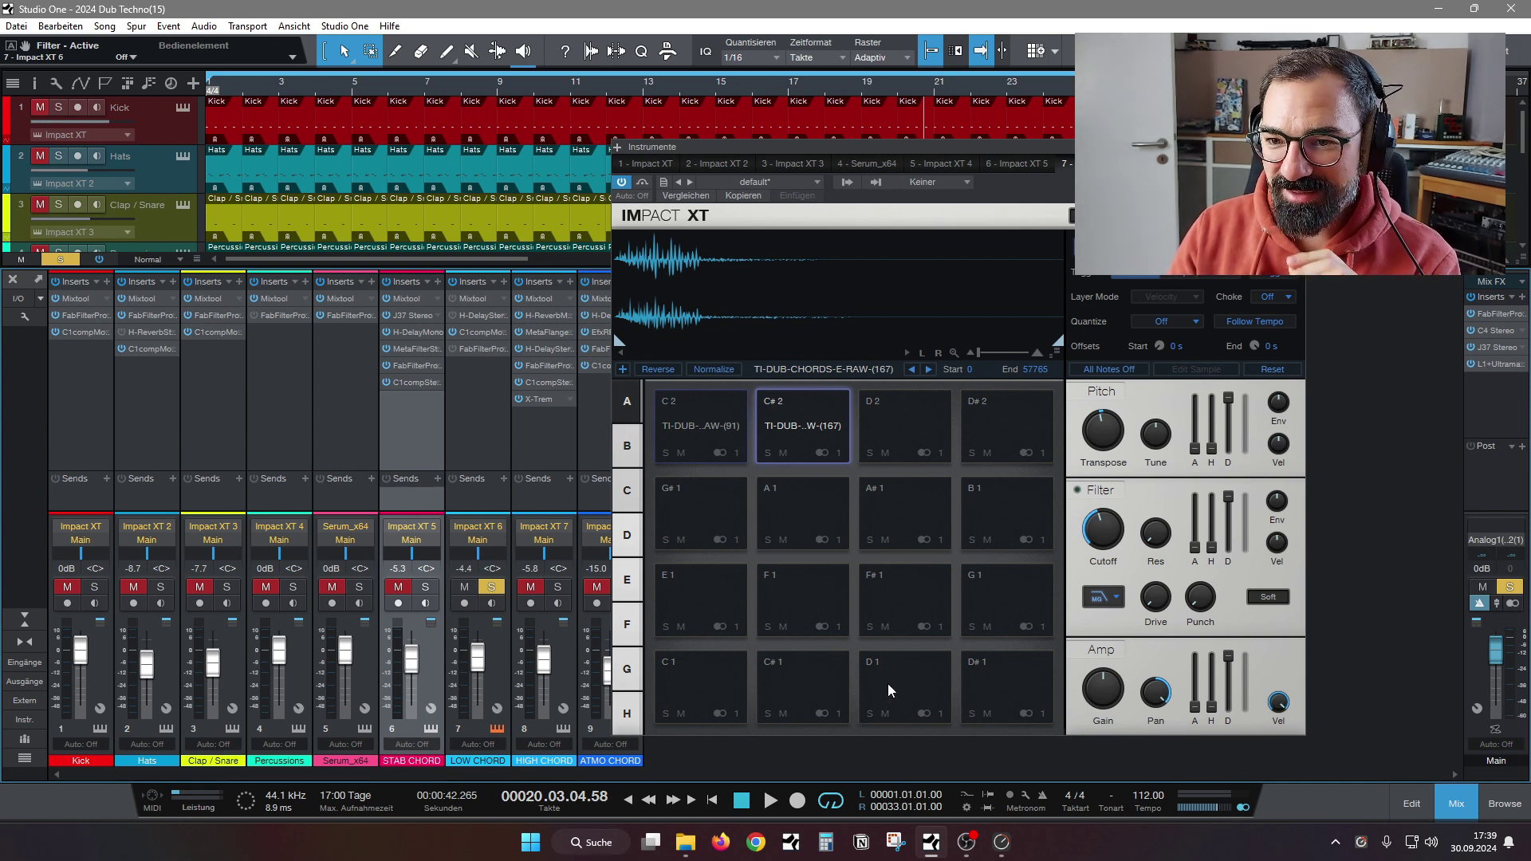
Alternate between the LOW CHORD's C 2 and C# 2 pads and check the Pan setting in the Amp section
click(704, 432)
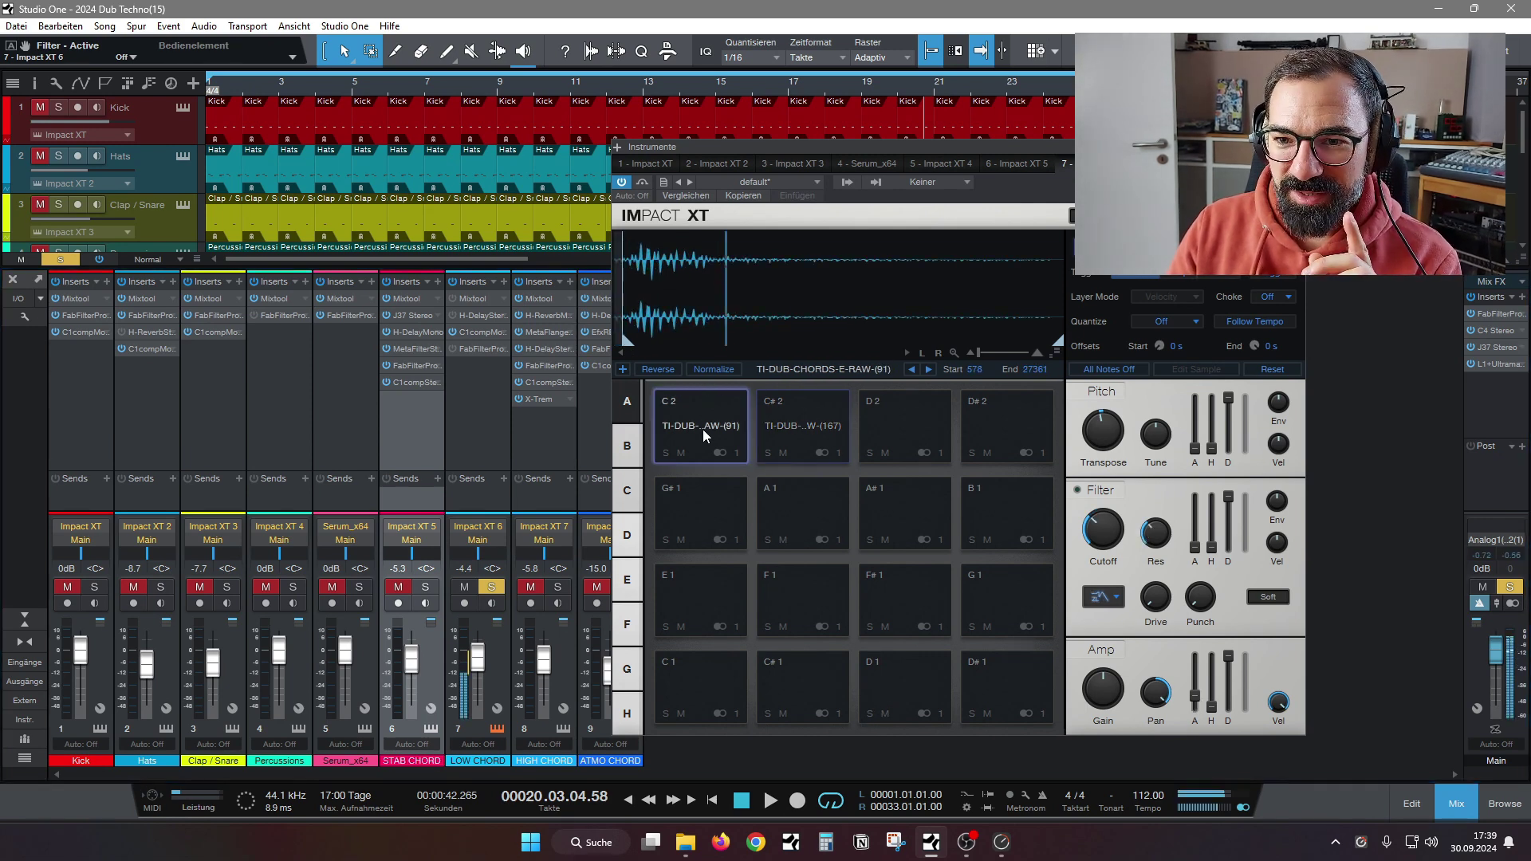
click(778, 423)
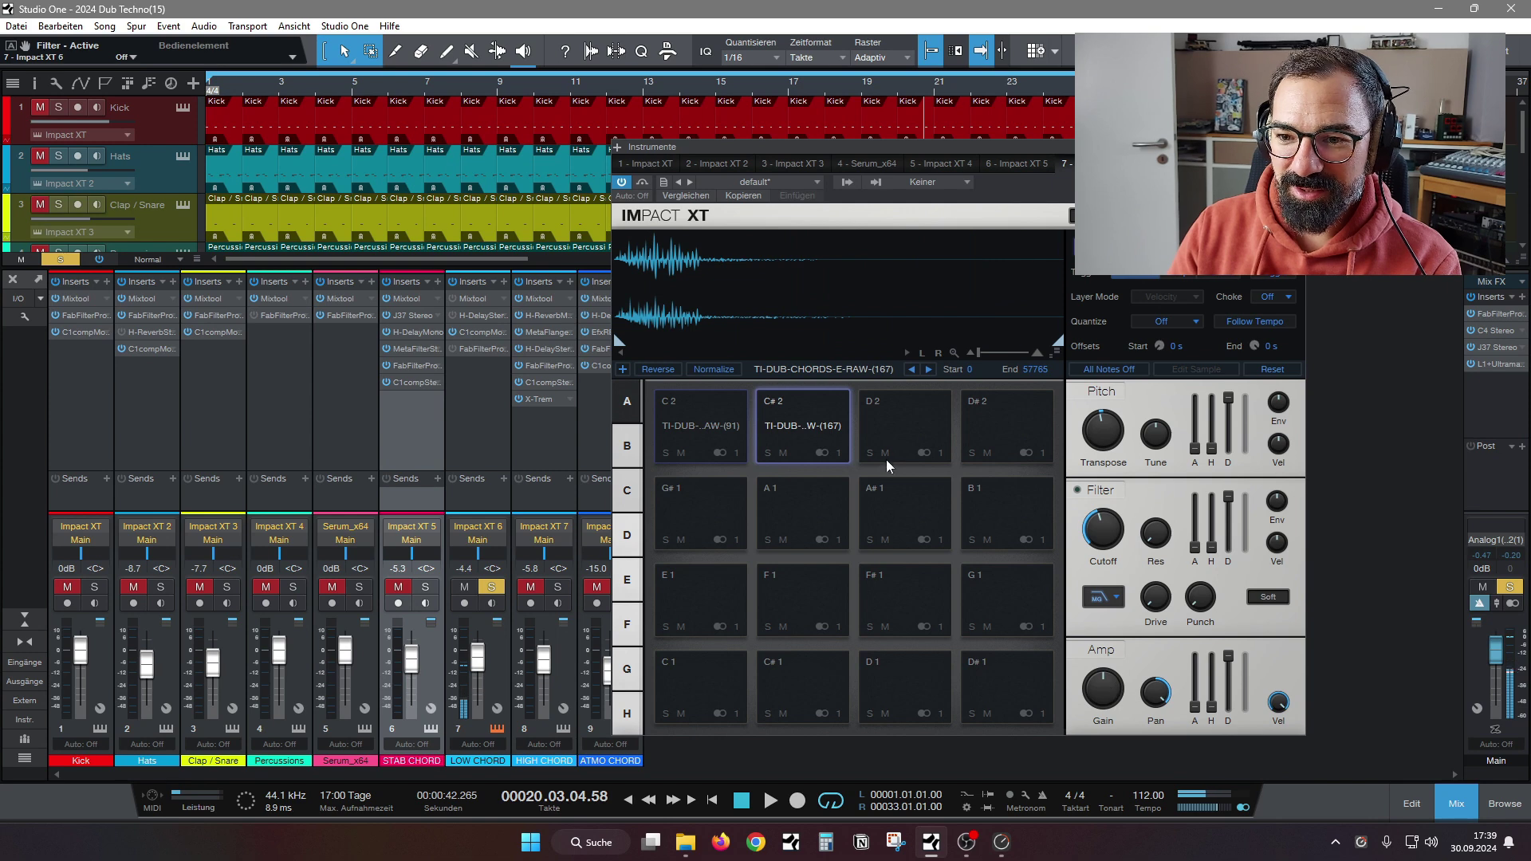
click(722, 437)
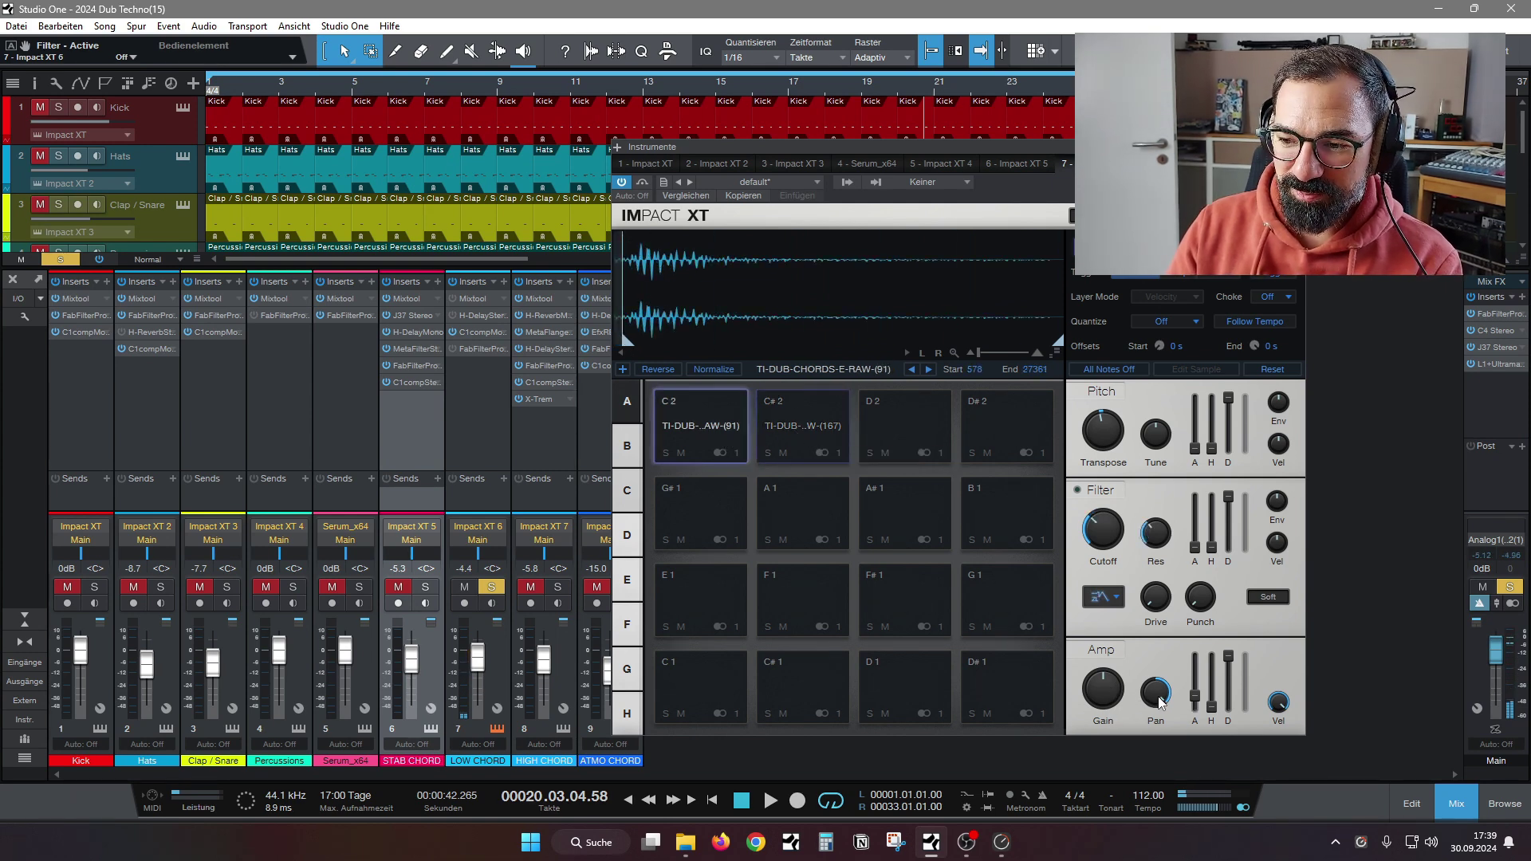
mouse_move(1158, 698)
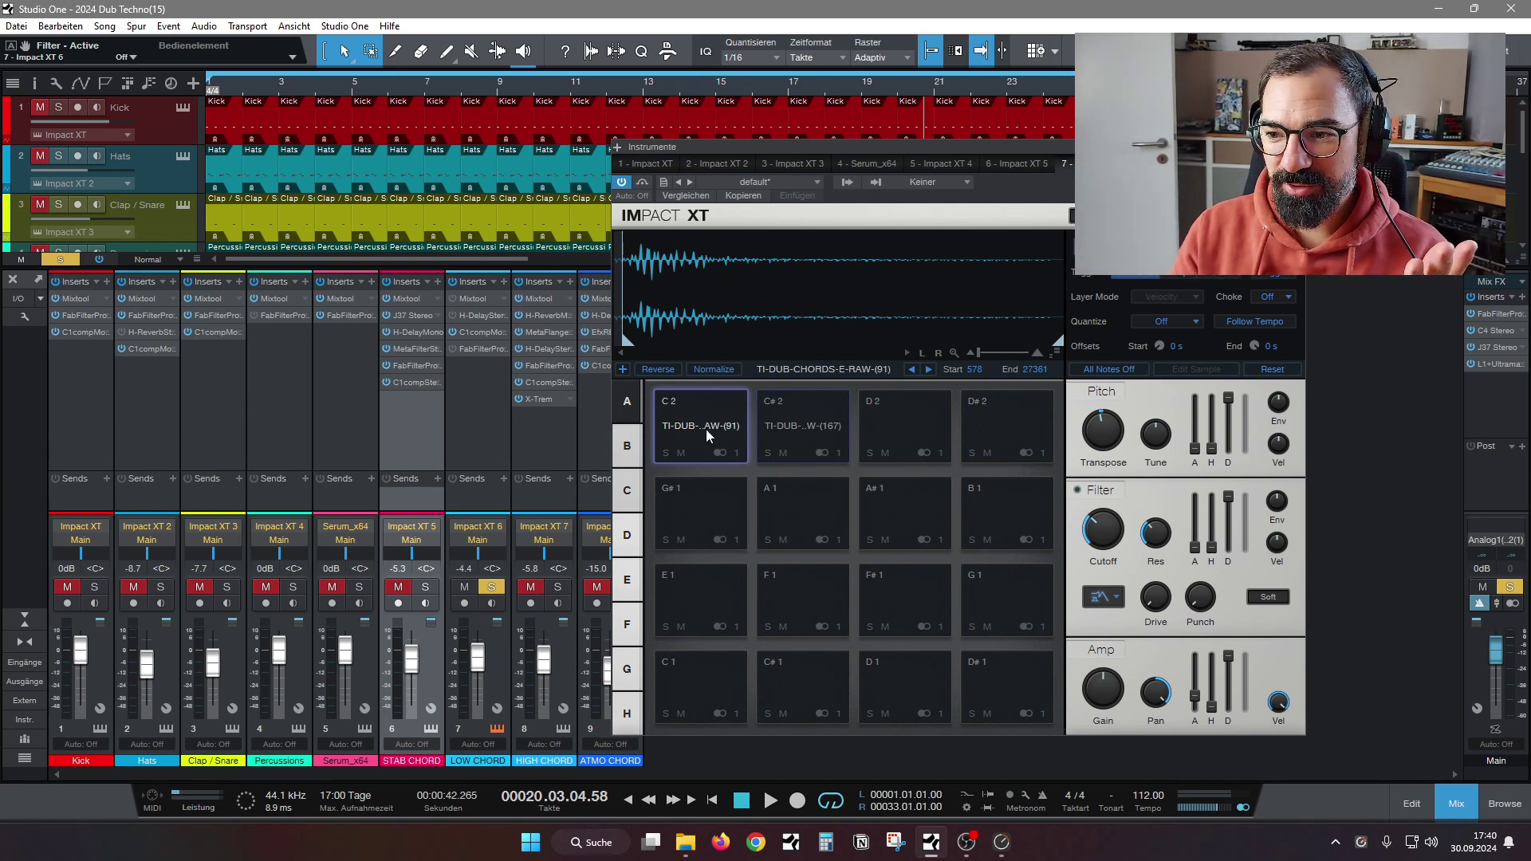
click(795, 429)
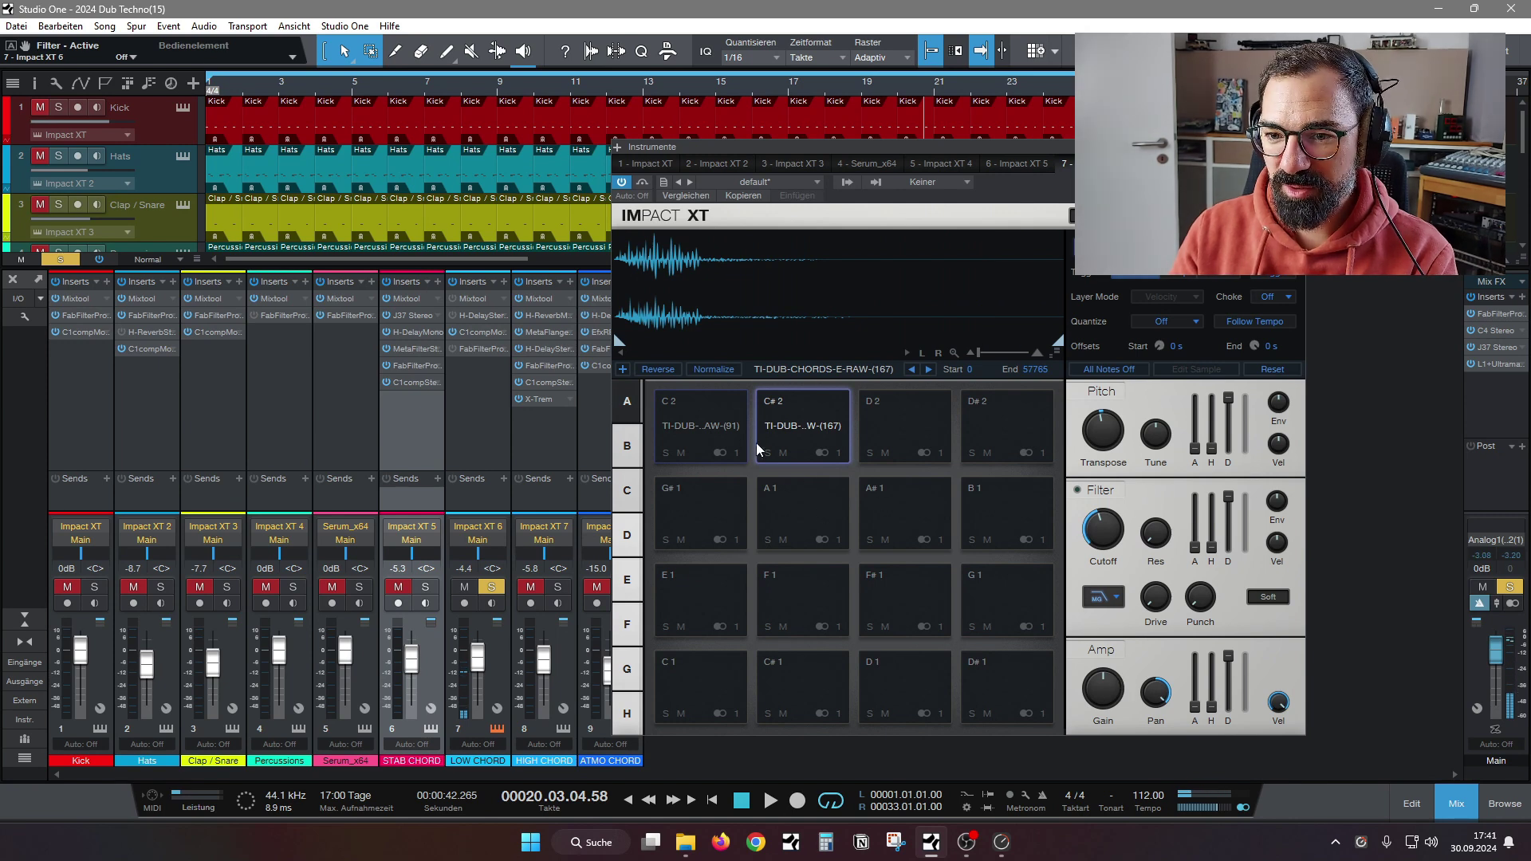
Turn the filter back on for the LOW CHORD's C 2 and C# 2 pads and play both
click(718, 428)
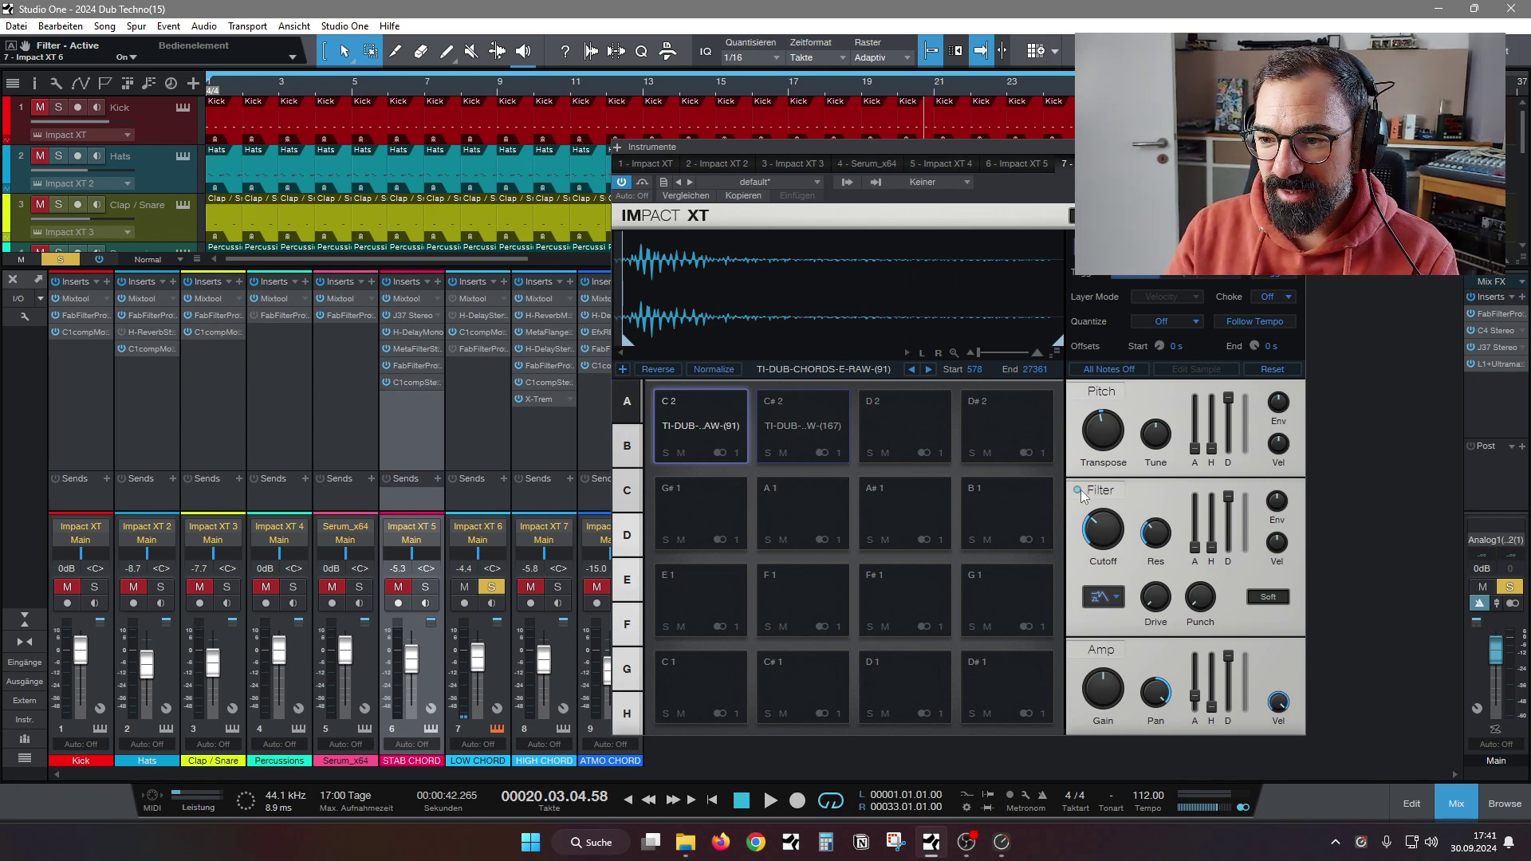
click(815, 437)
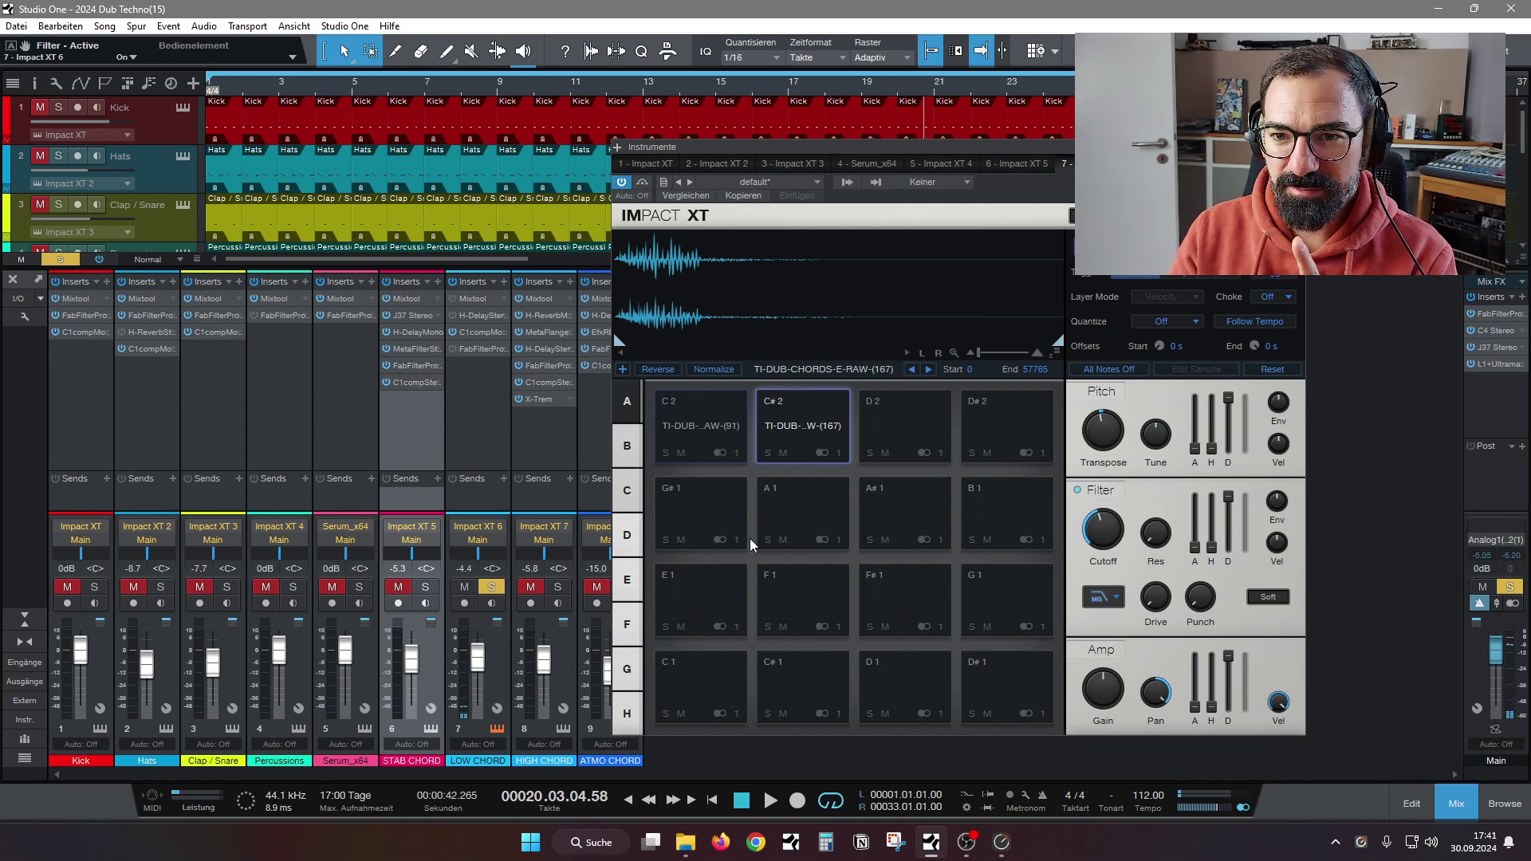
click(705, 418)
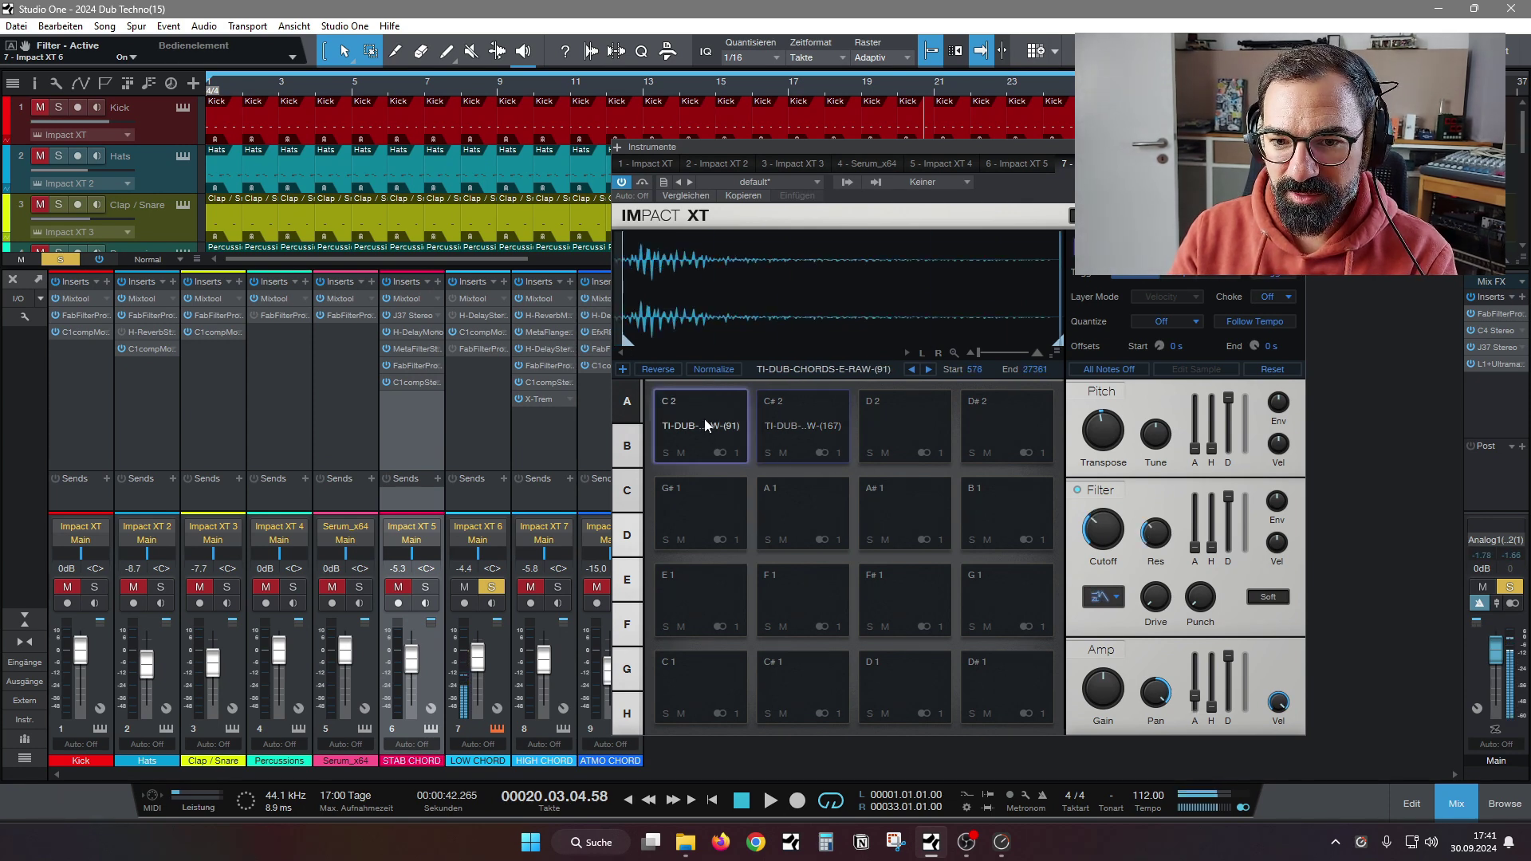
click(806, 427)
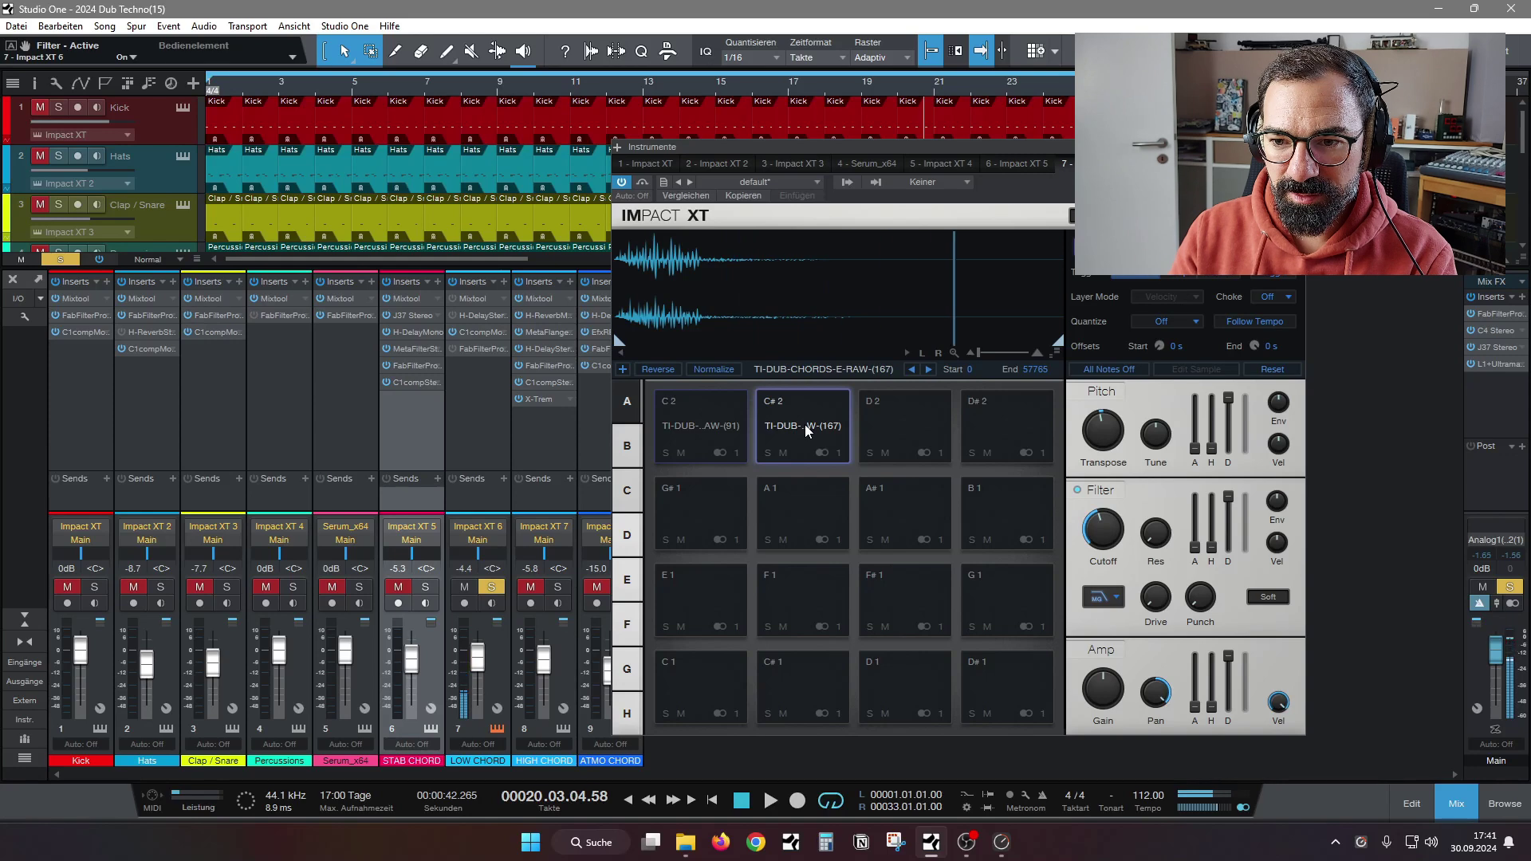
Activate the H-Delay Stereo insert on the LOW CHORD channel and play the C 2 pad through it
click(453, 316)
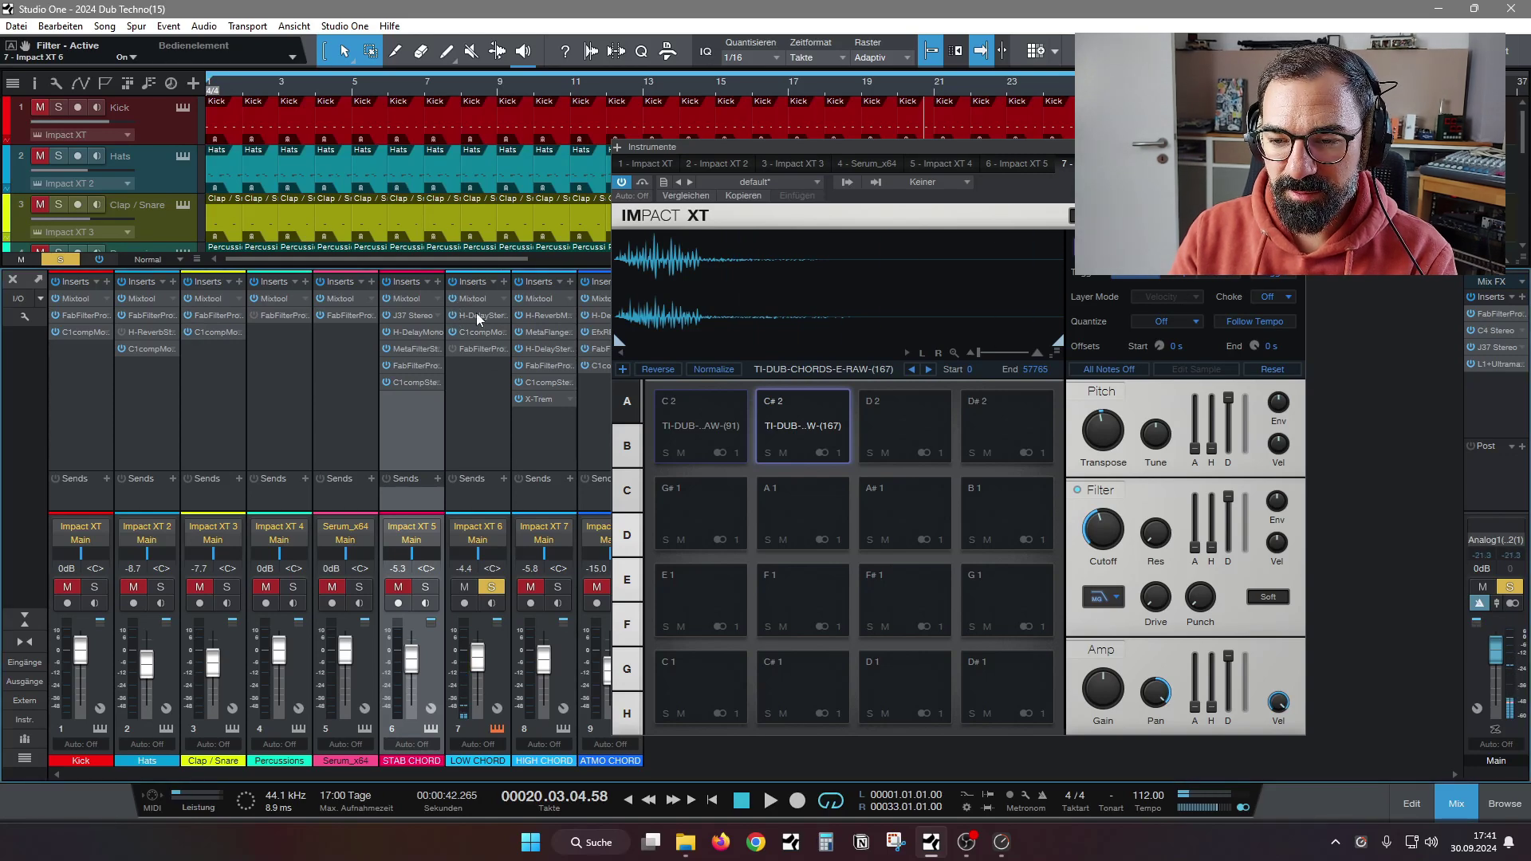
click(696, 413)
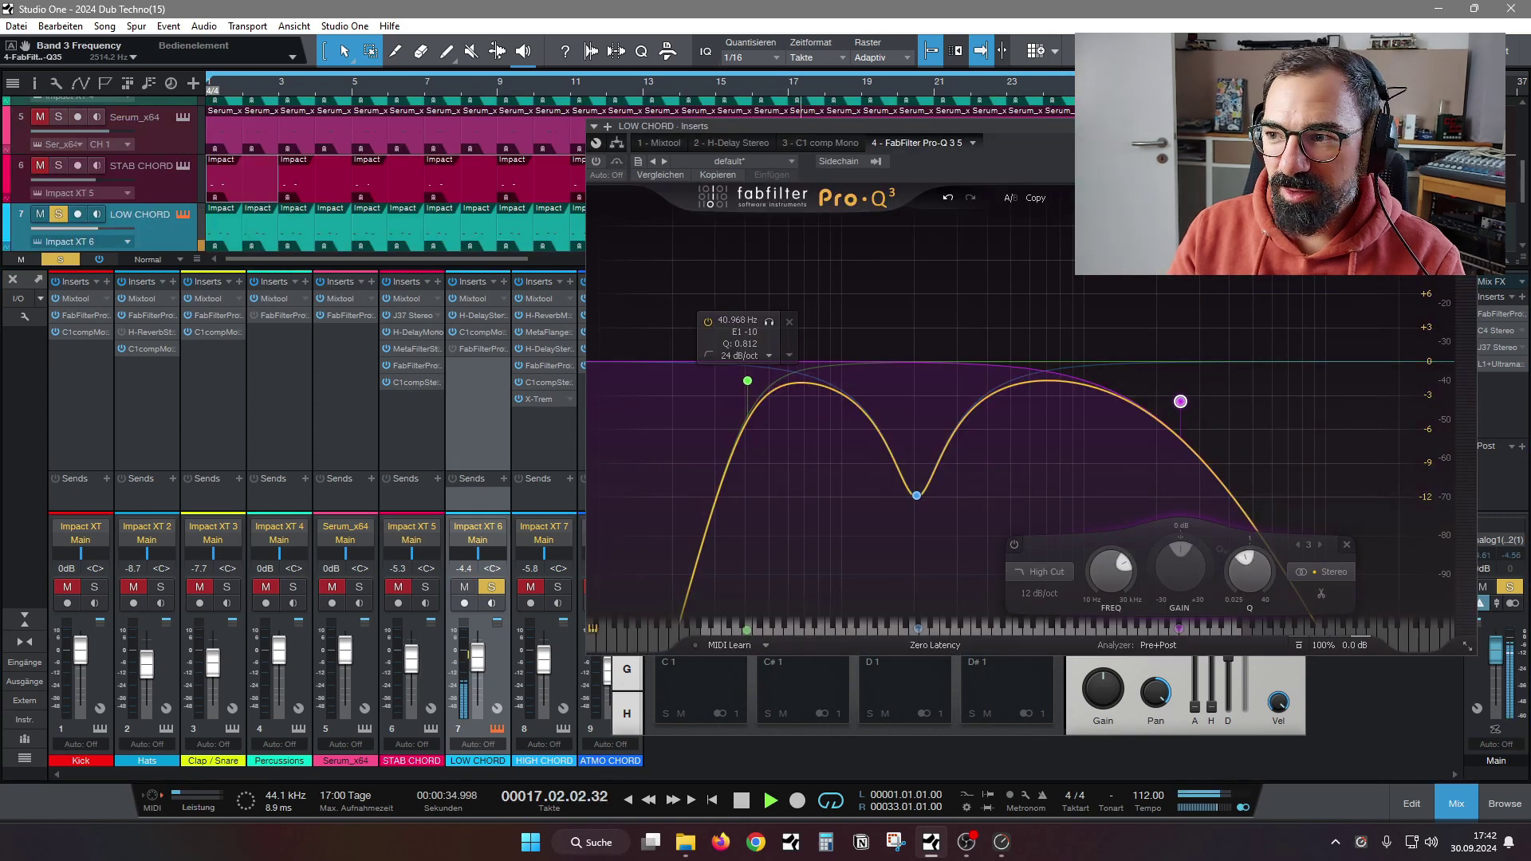
Move the Impact XT window clear of the channel strips, then reopen and activate the LOW CHORD's FabFilter Pro-Q 3
click(1468, 125)
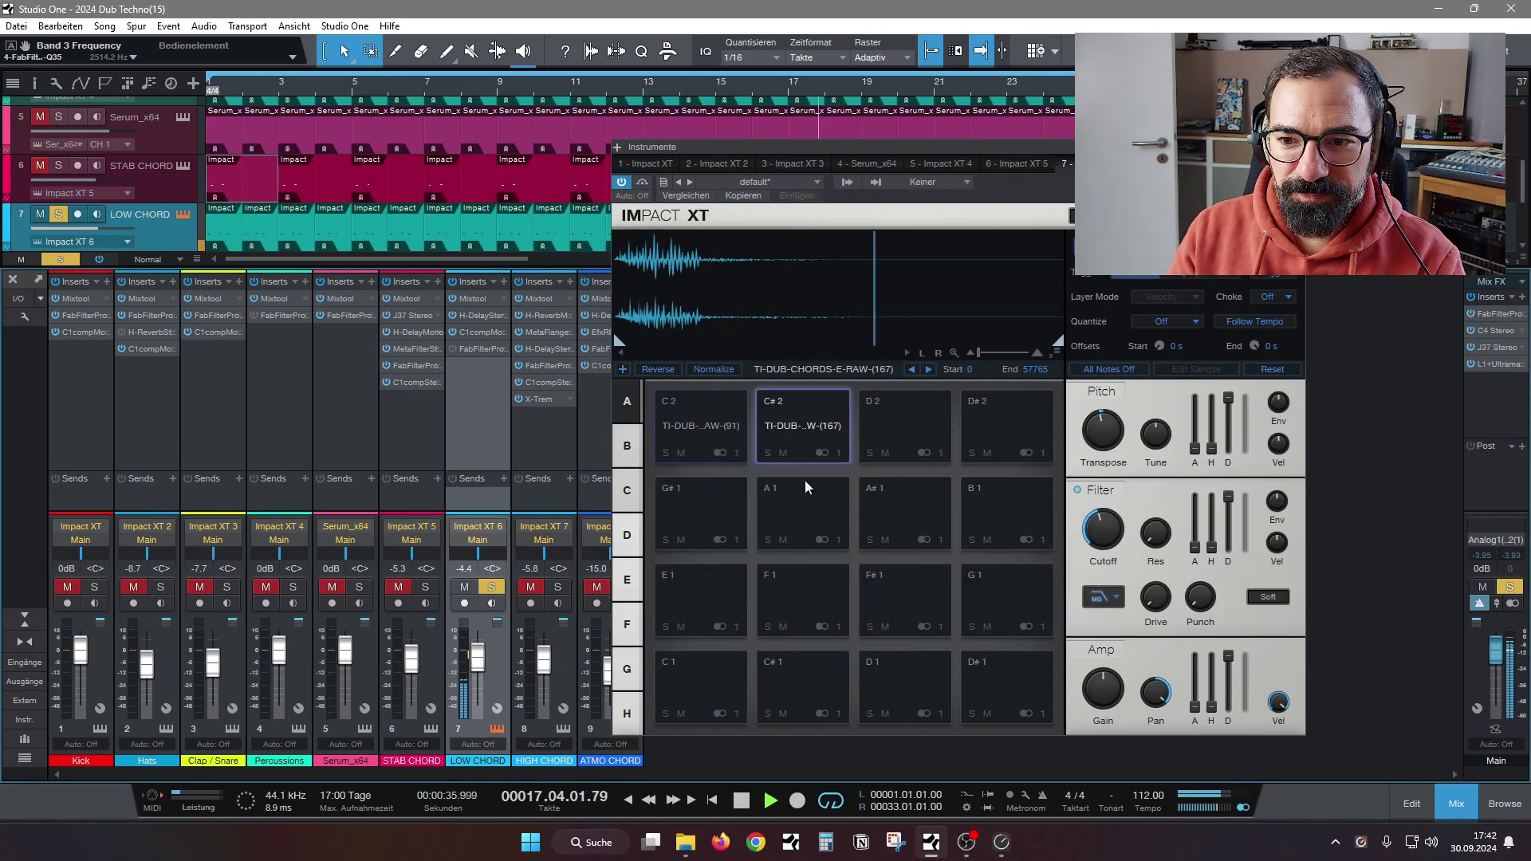
drag(654, 147, 727, 151)
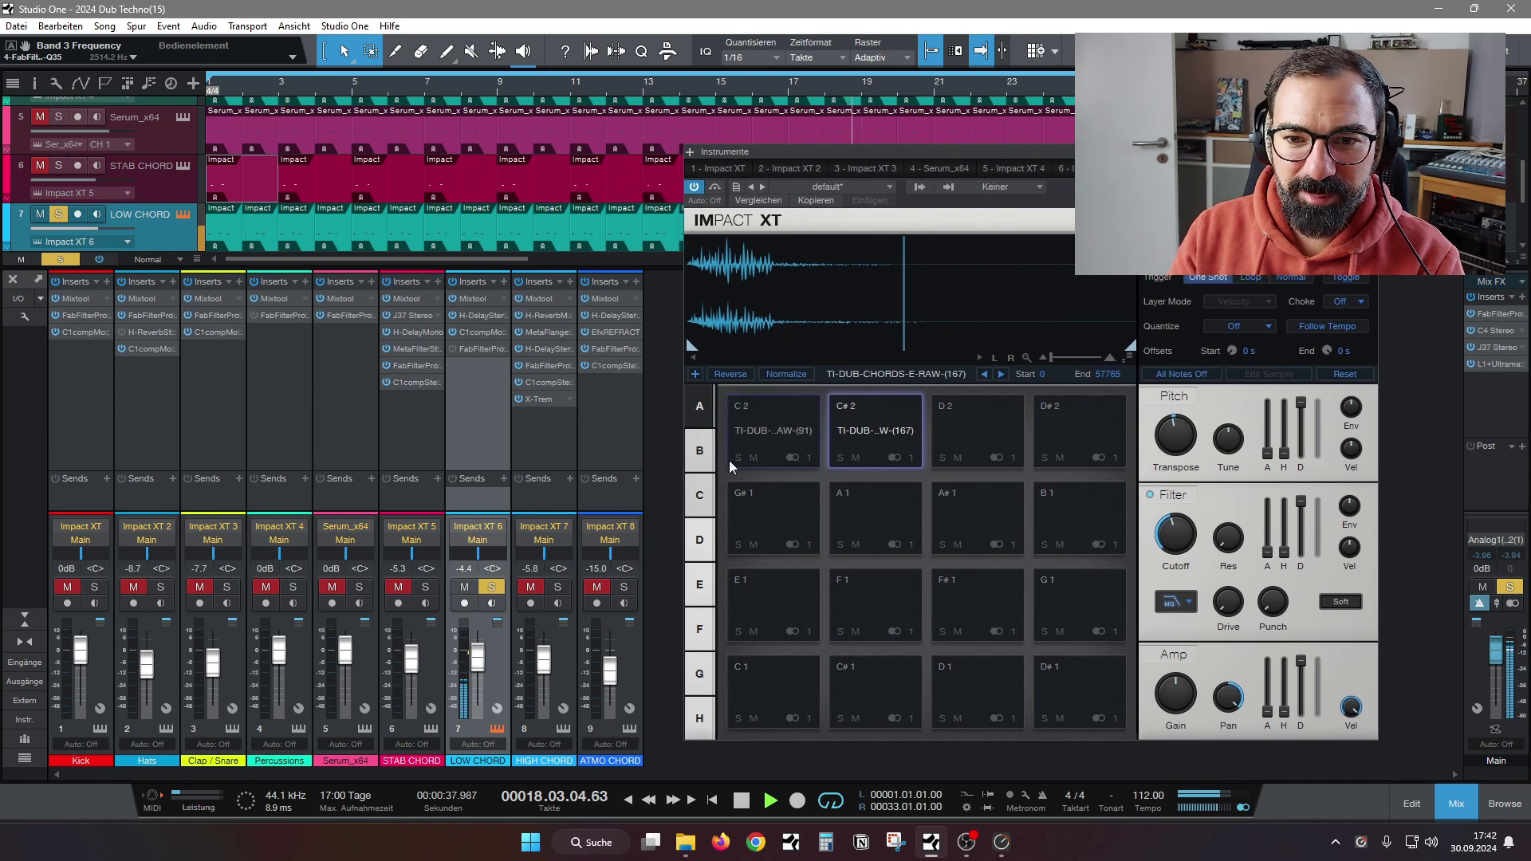
right_click(453, 349)
click(486, 364)
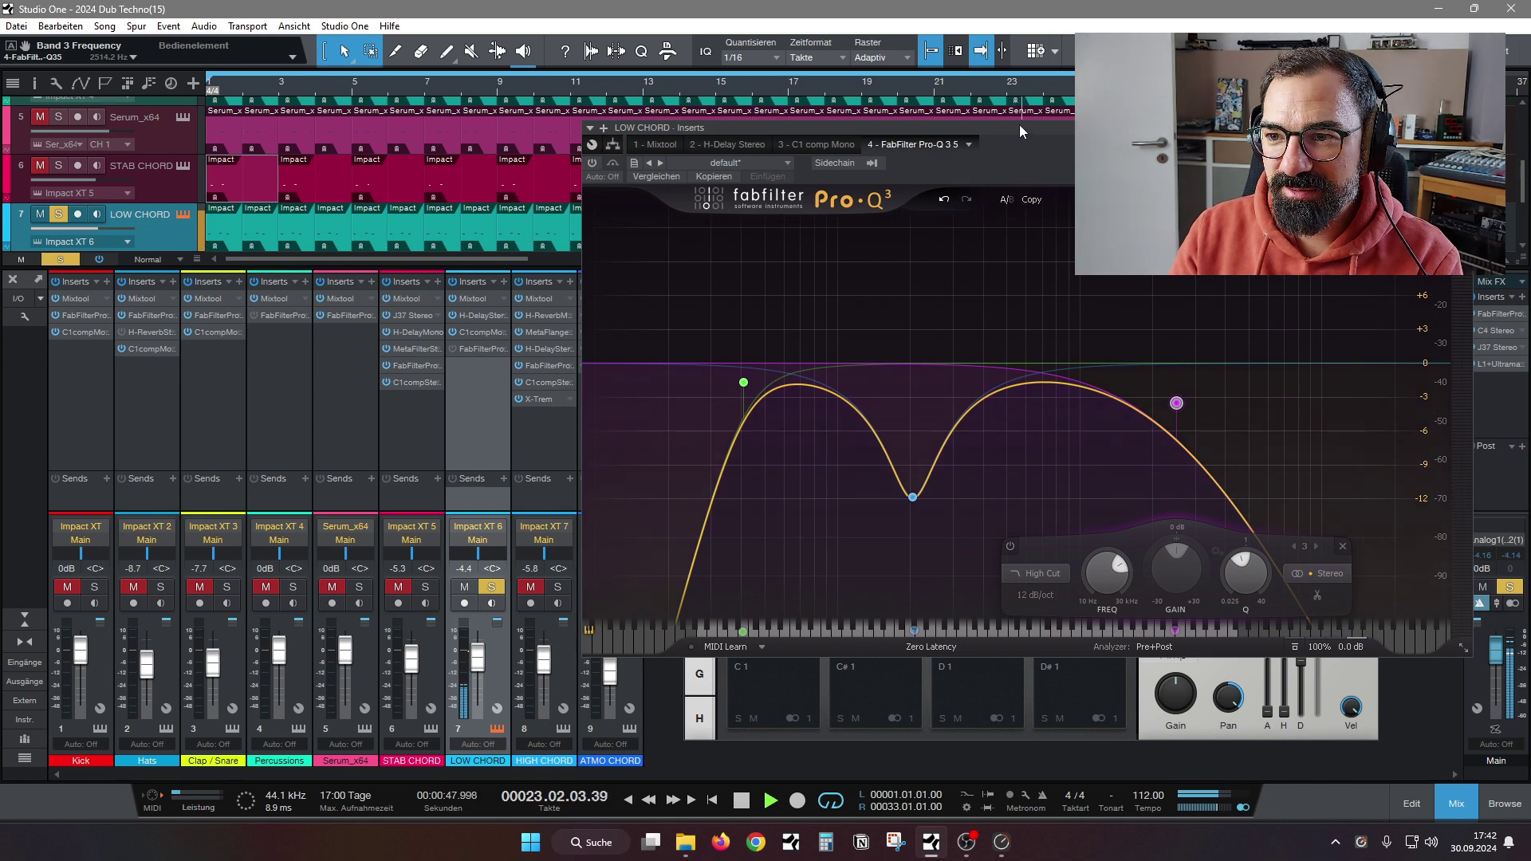
click(570, 167)
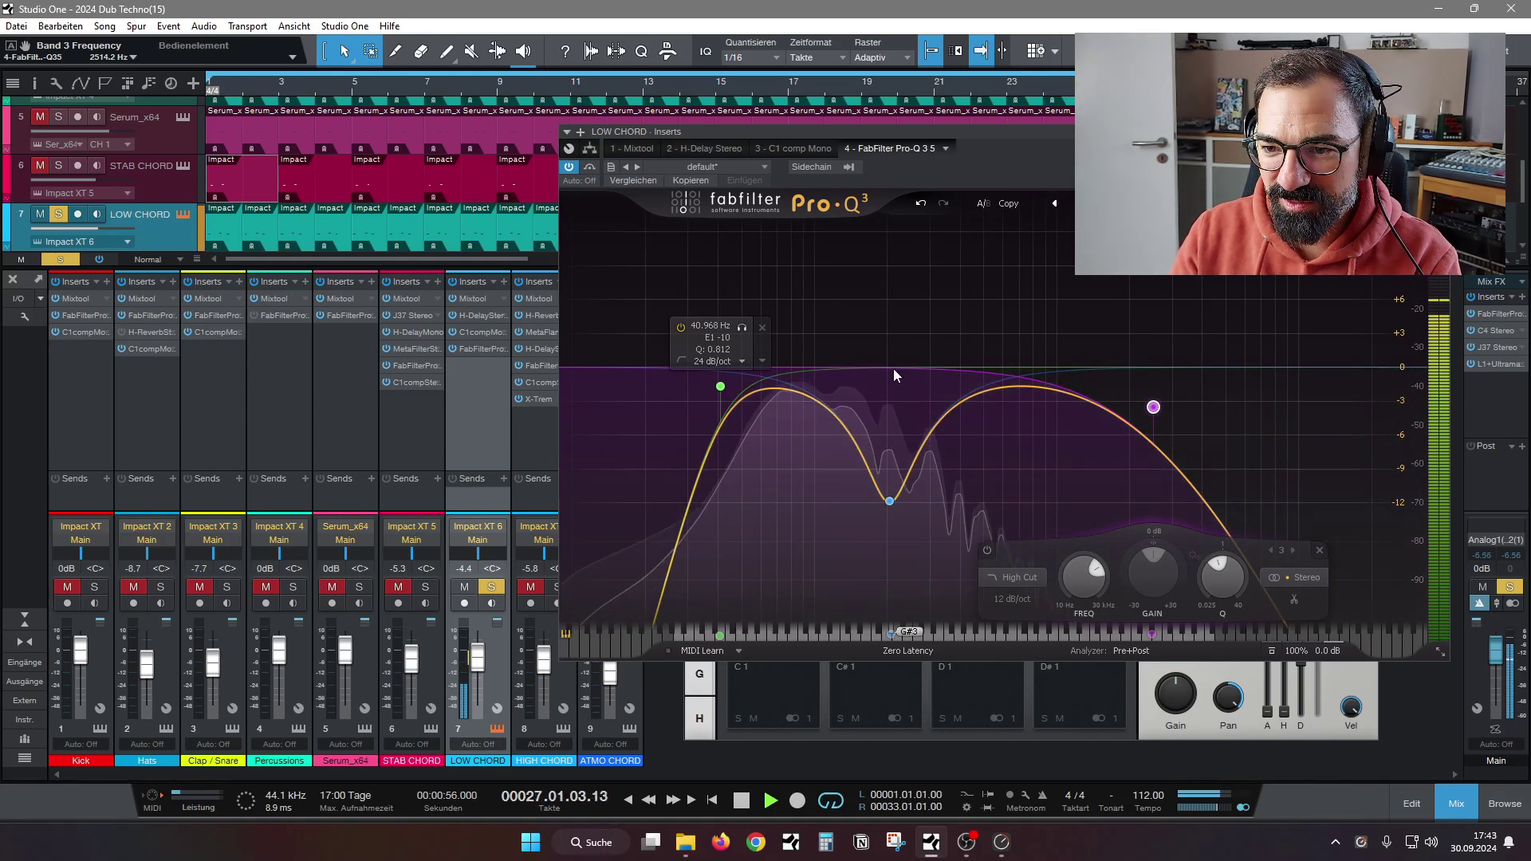
Compare the LOW CHORD's sound with the Pro-Q 3's 204.41 Hz band disabled and re-enabled
mouse_move(869, 498)
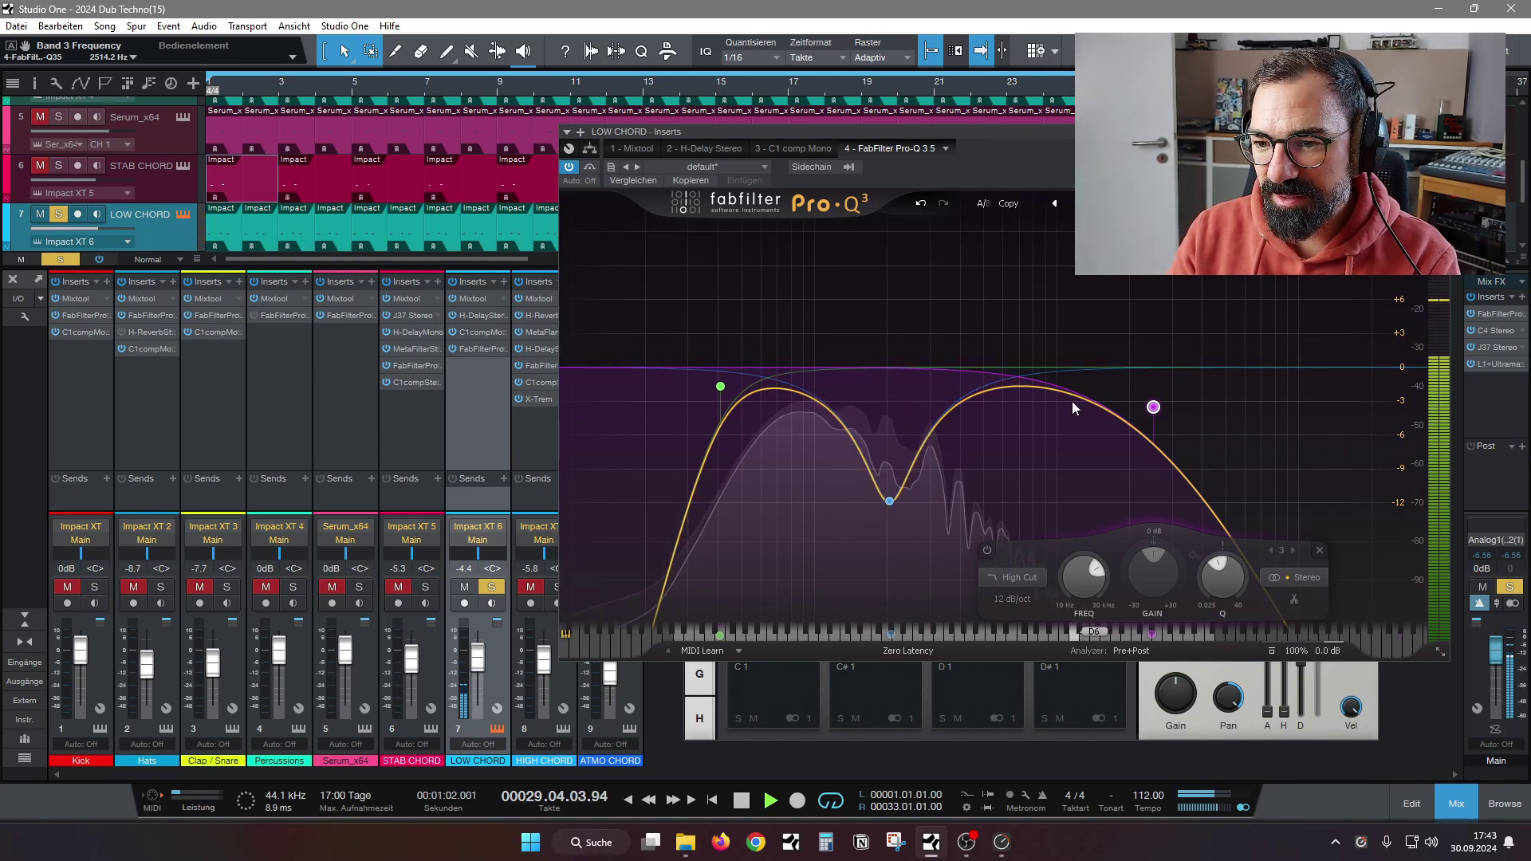
click(850, 442)
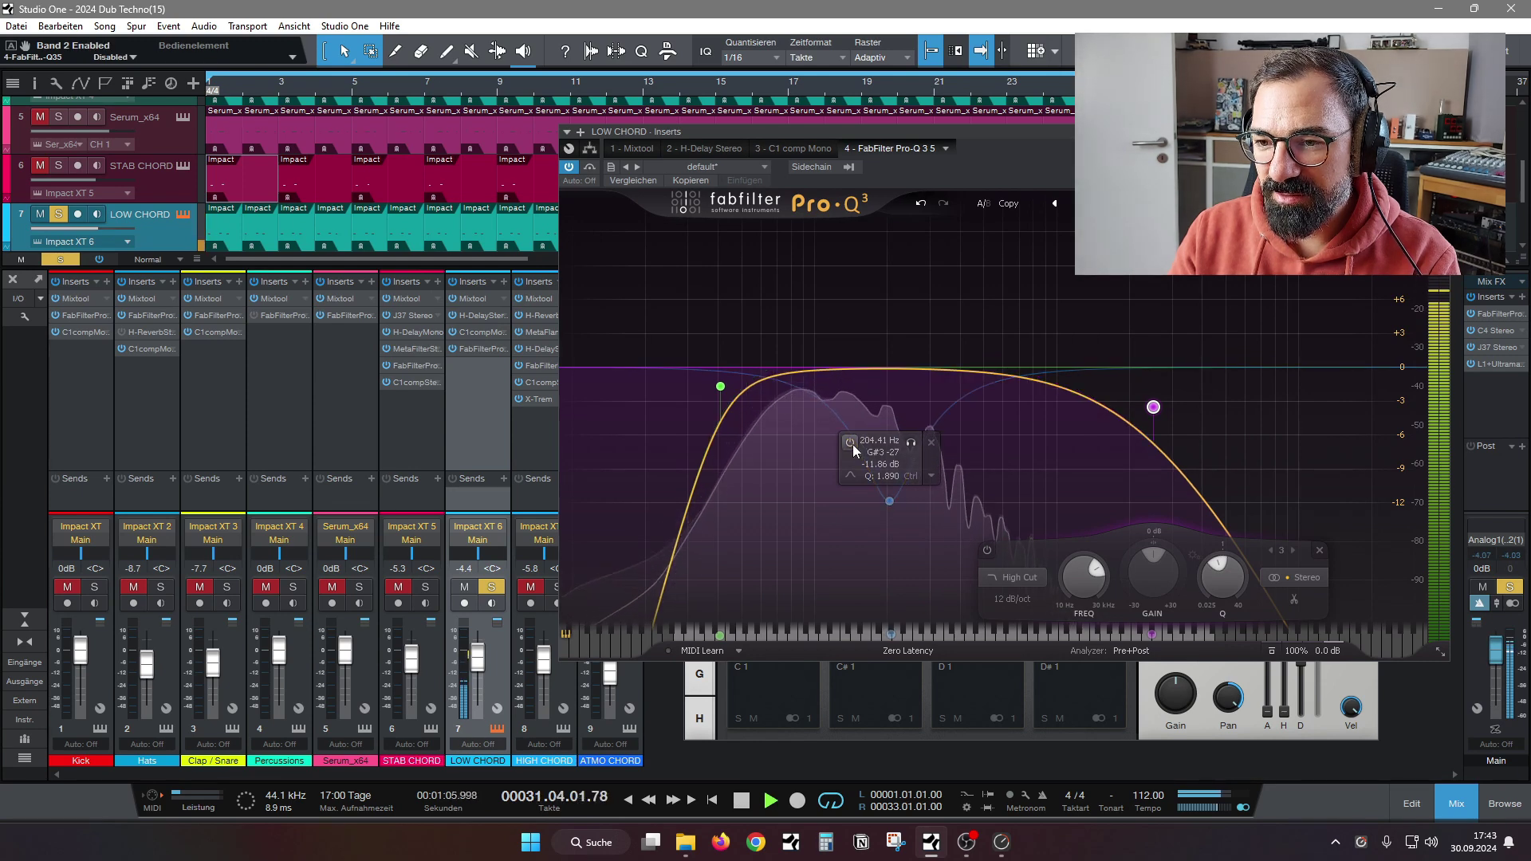
click(851, 443)
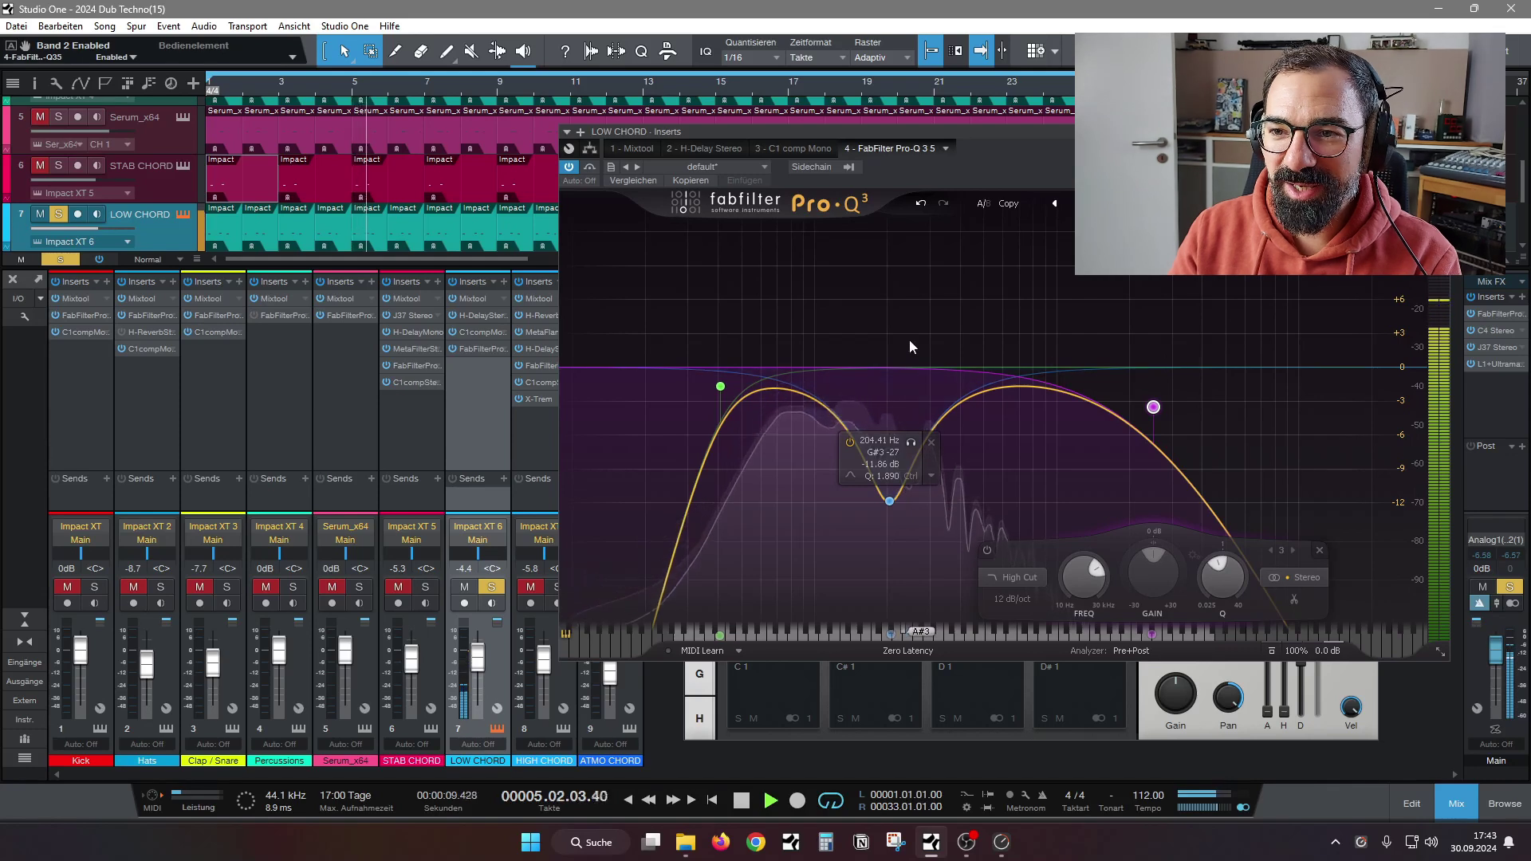
drag(1027, 139, 1022, 143)
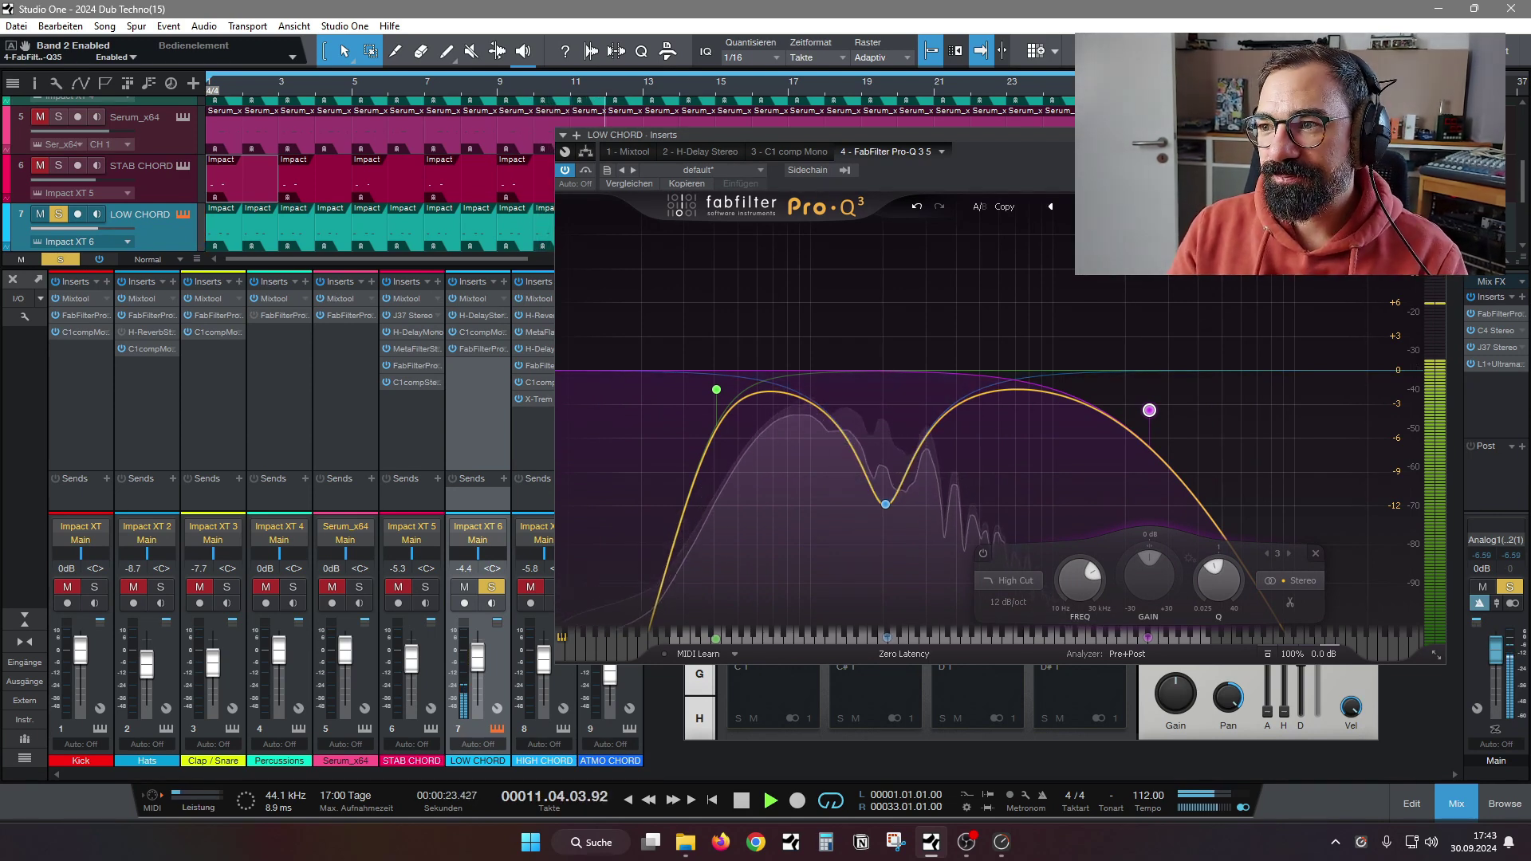
Unsolo the LOW CHORD channel, stop playback, and close the open plug-in windows
key(Escape)
click(492, 589)
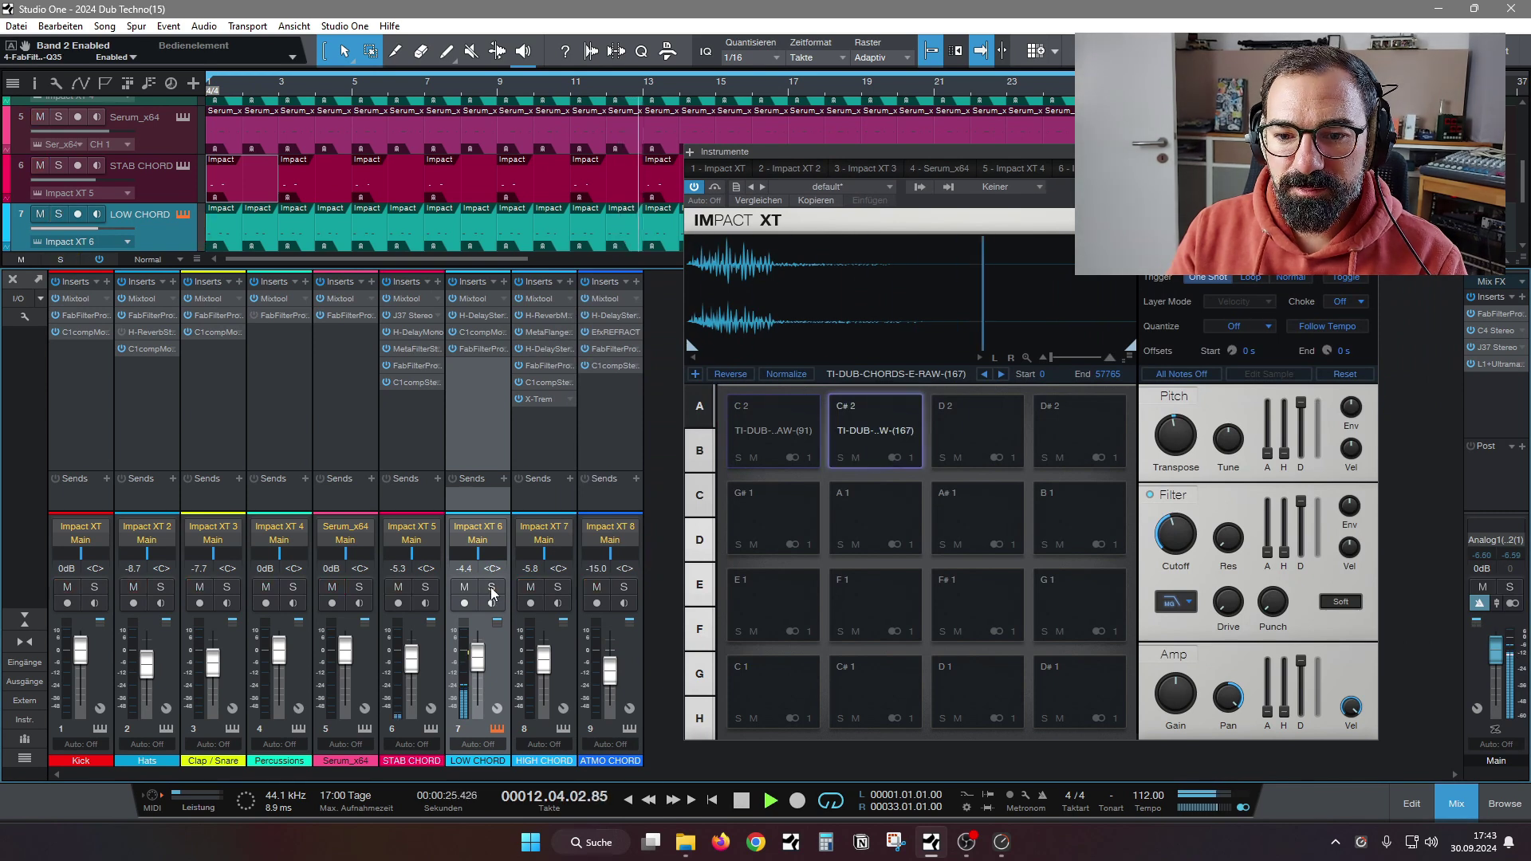
key(space)
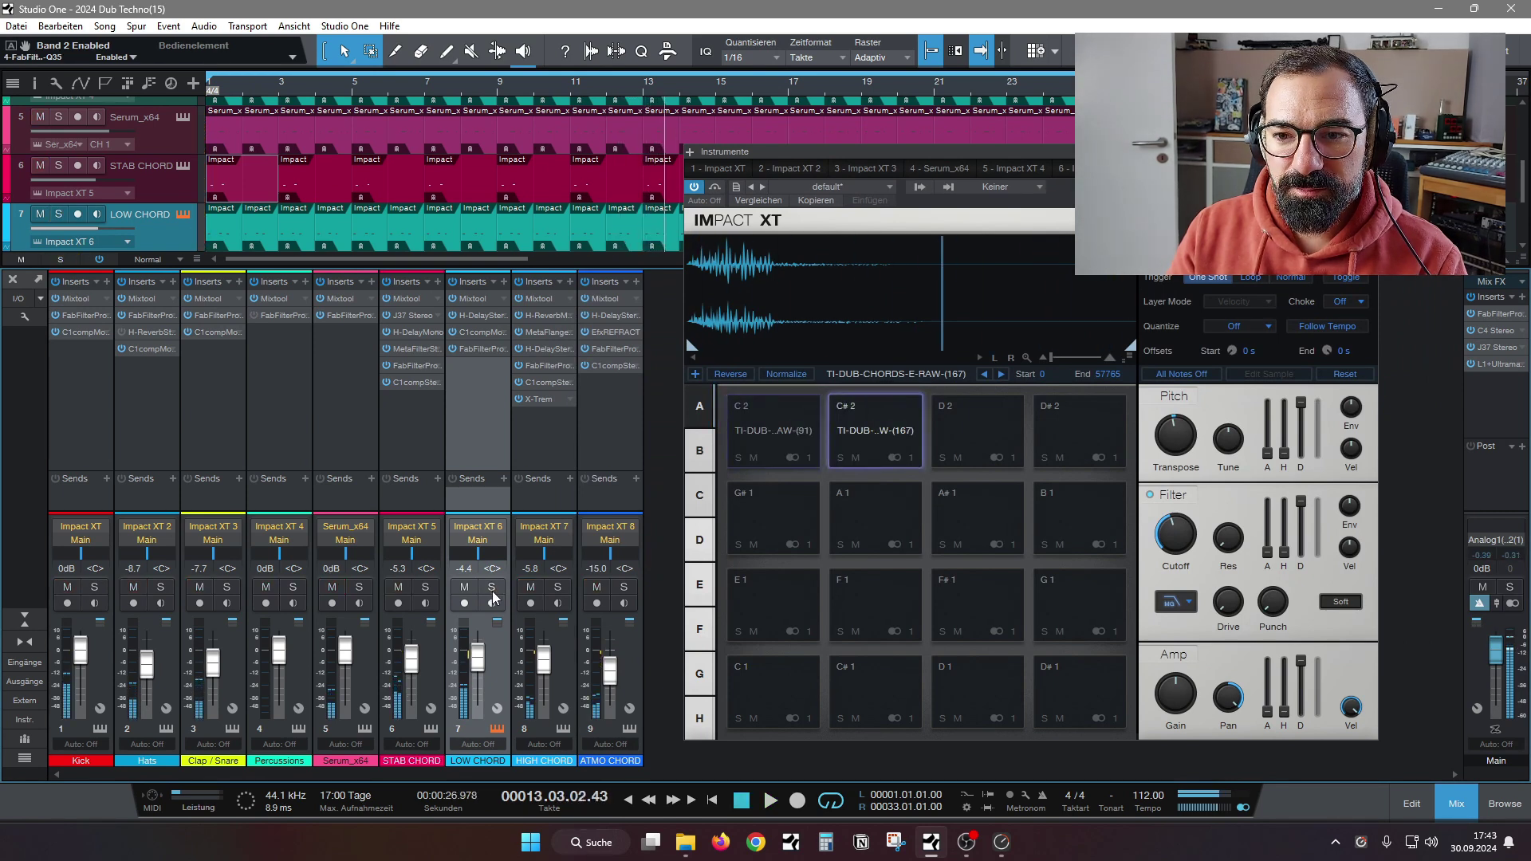
key(Escape)
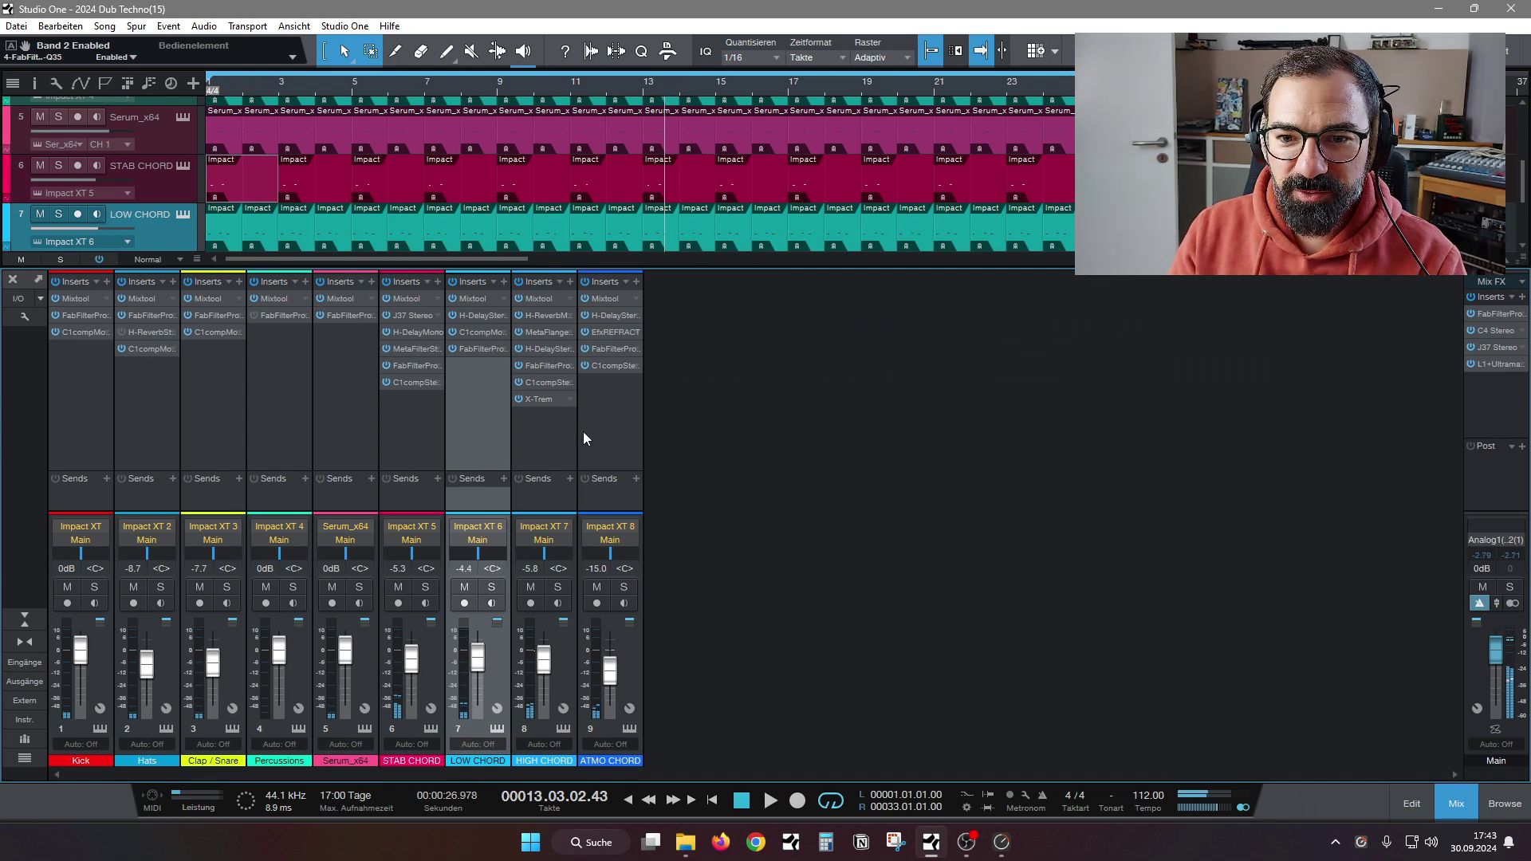
Solo the HIGH CHORD channel and open its Impact XT, placed beside the mixer's channel strips
click(558, 588)
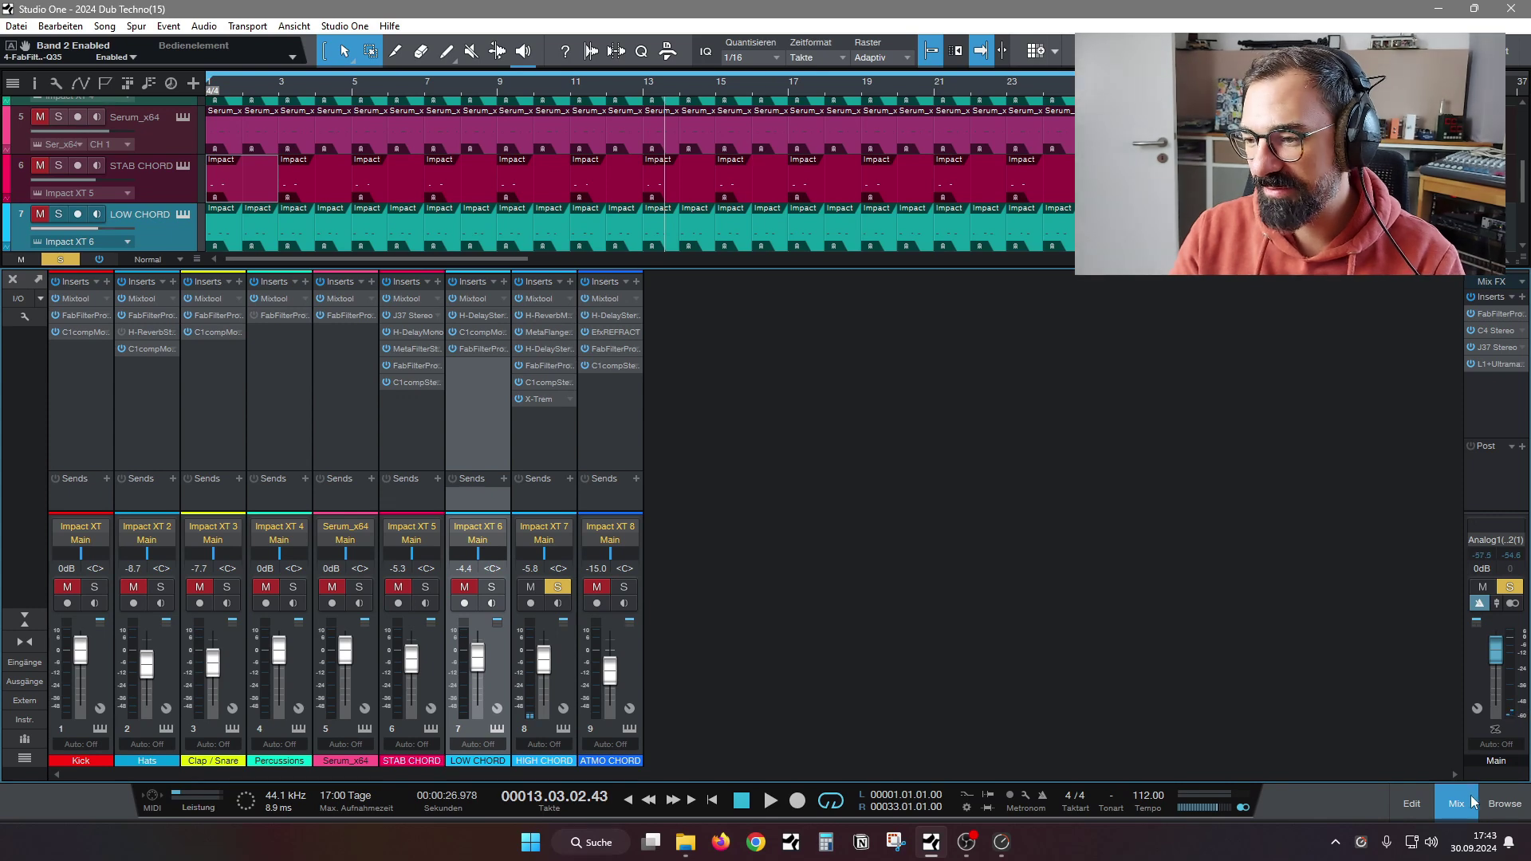
key(F3)
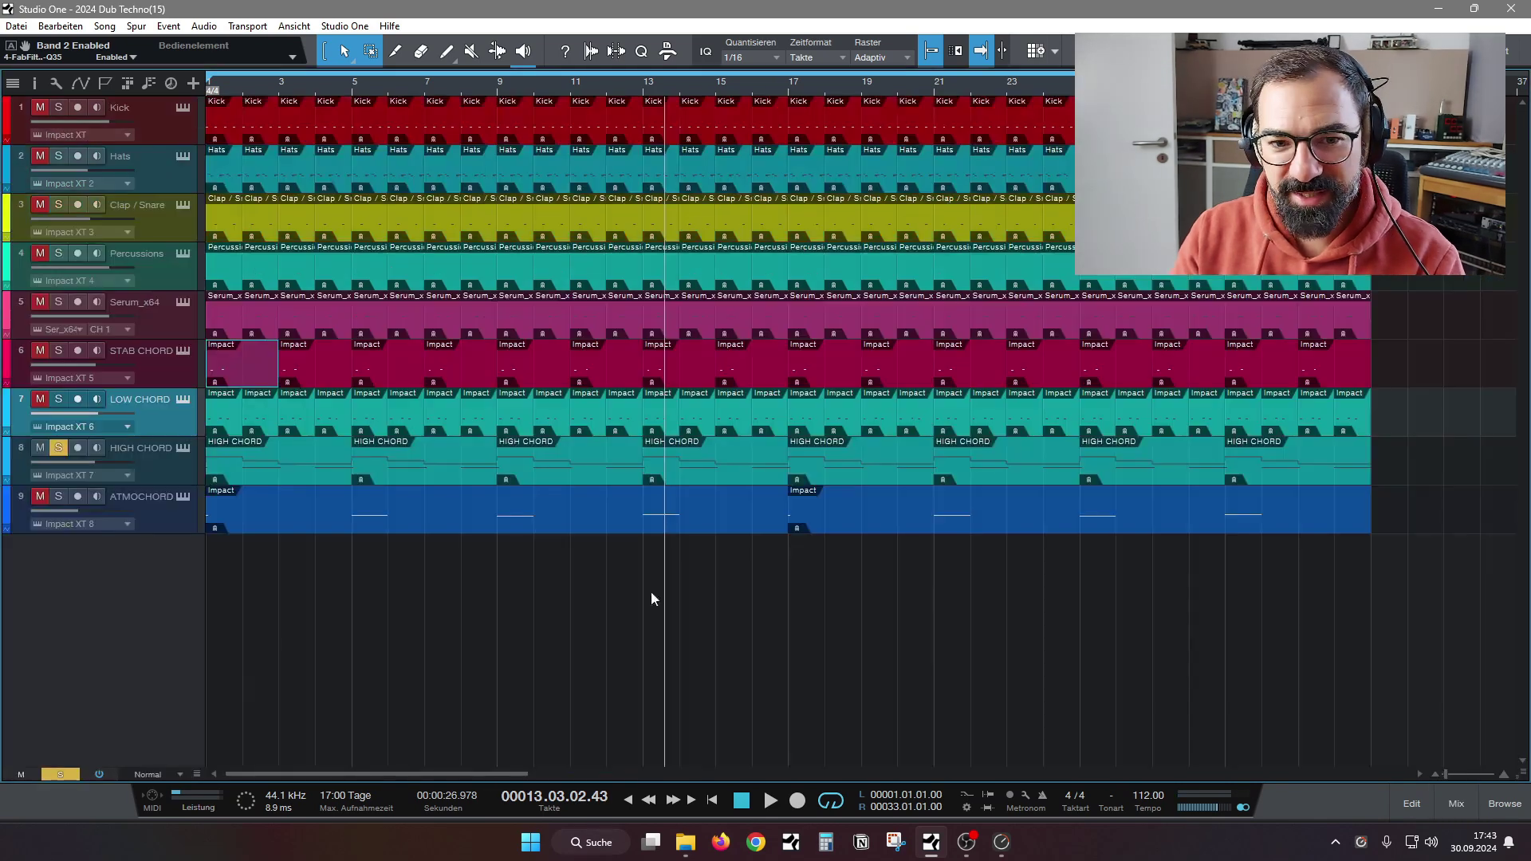
click(183, 448)
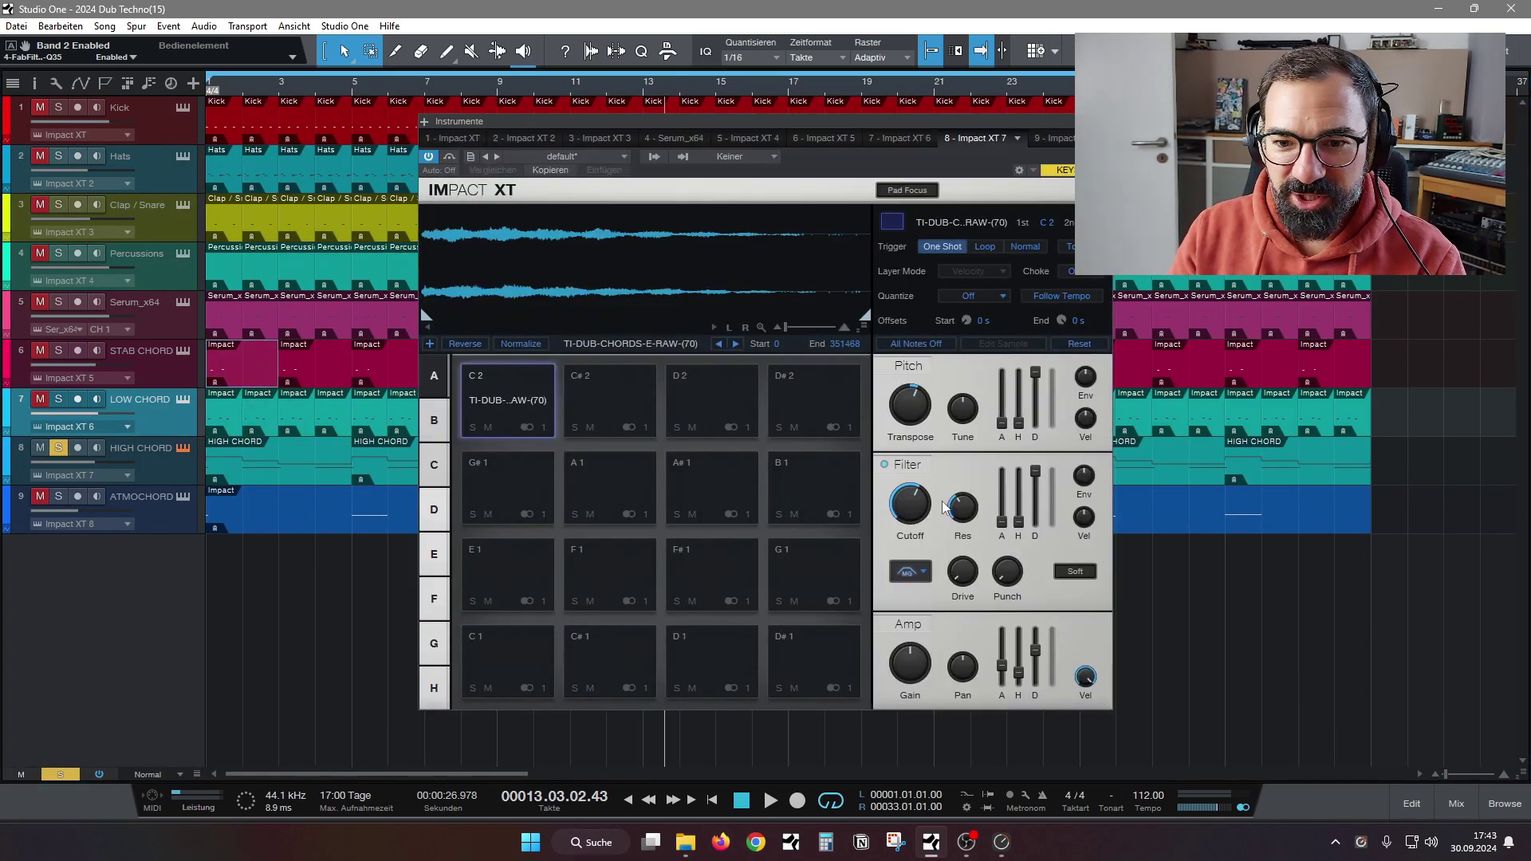
click(1456, 803)
drag(671, 126, 950, 143)
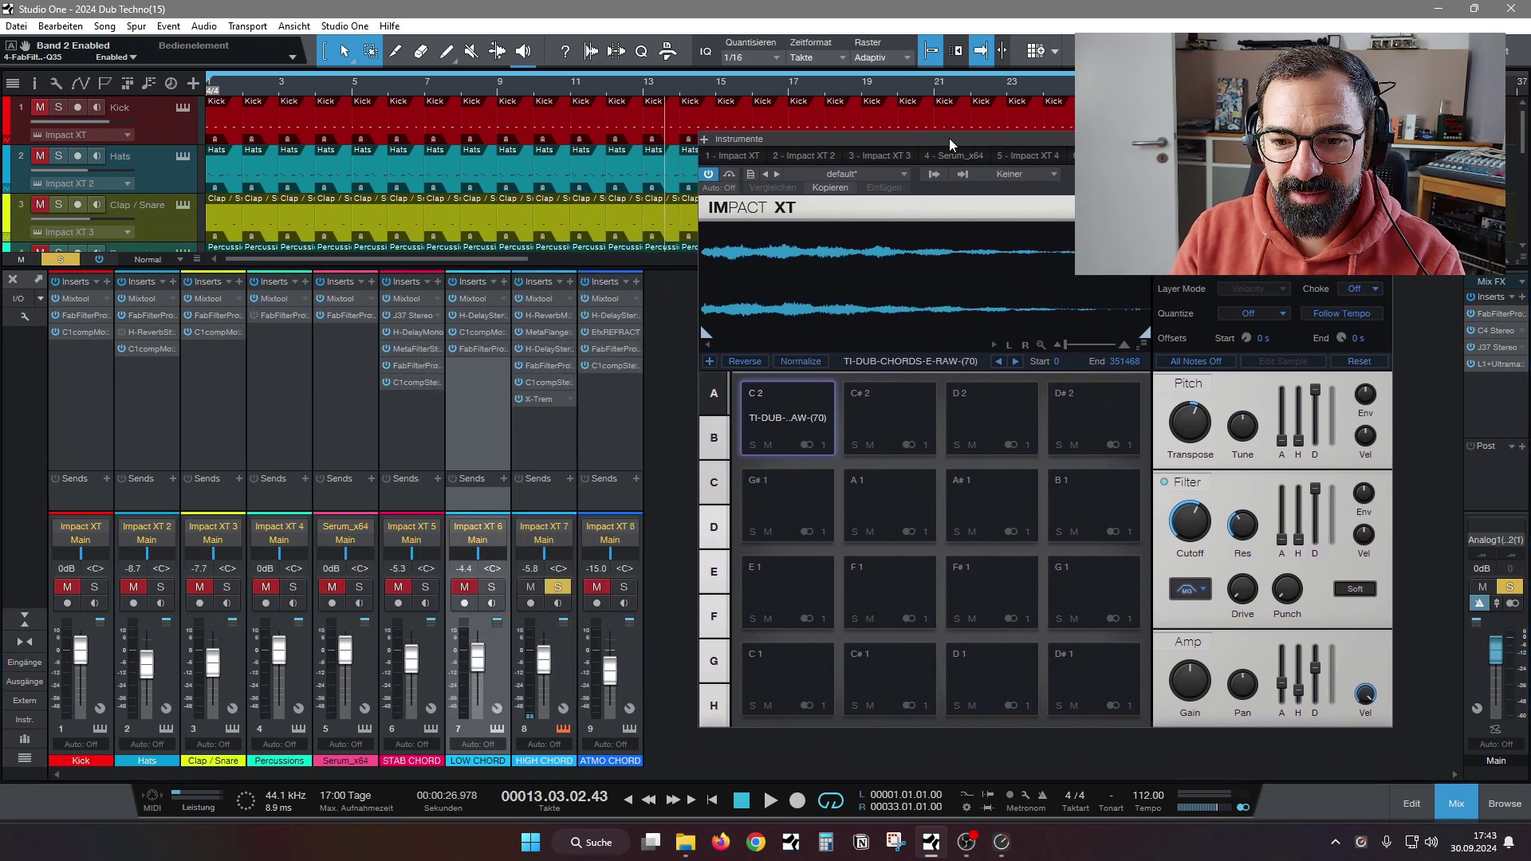
Deactivate the HIGH CHORD's inserts and its C 2 pad filter, and play the pad's raw sample
click(520, 282)
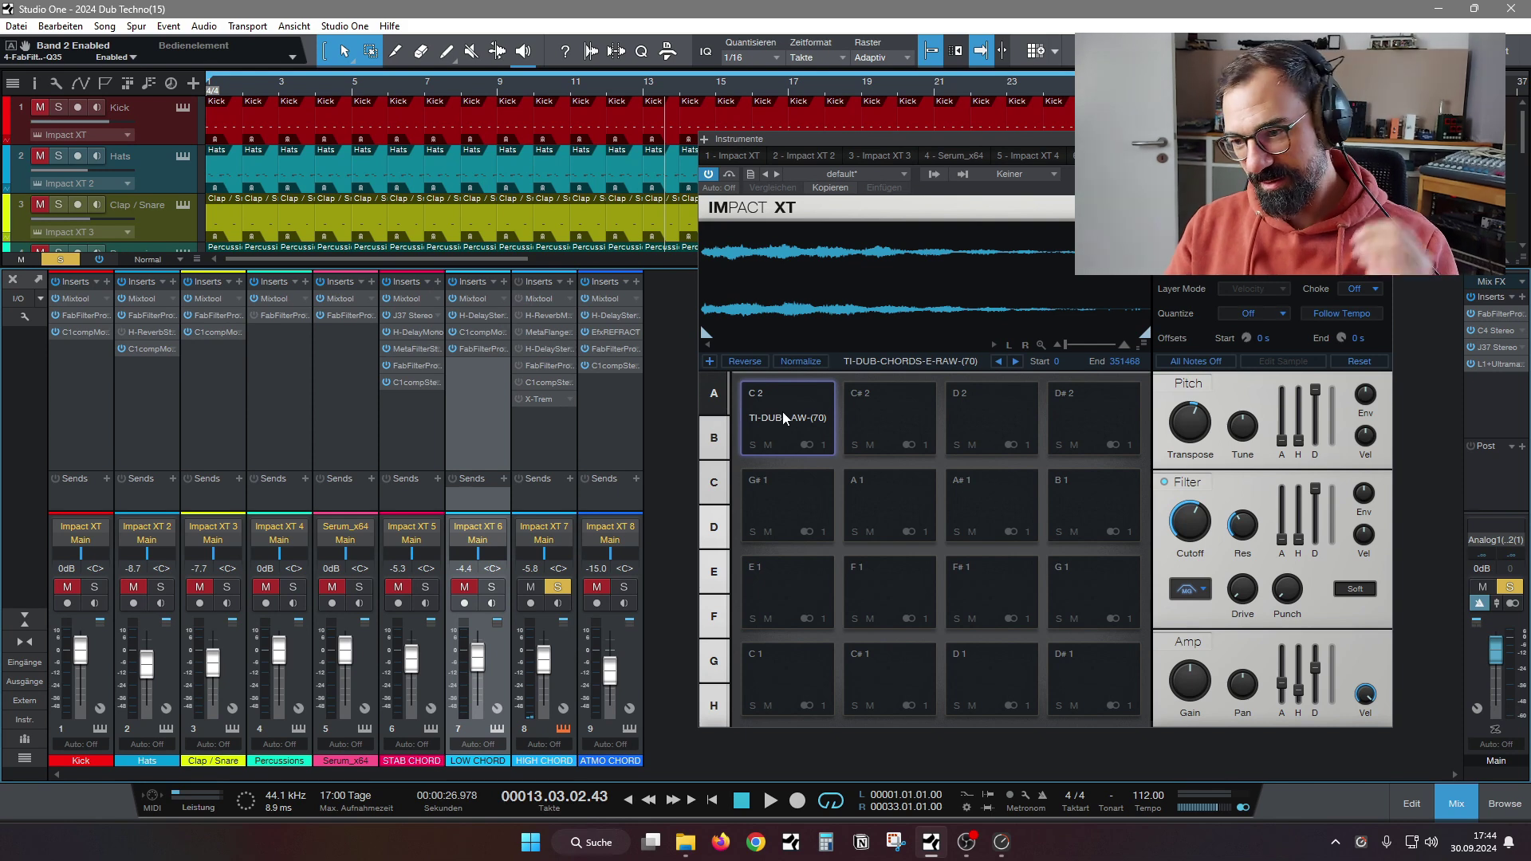
click(1164, 483)
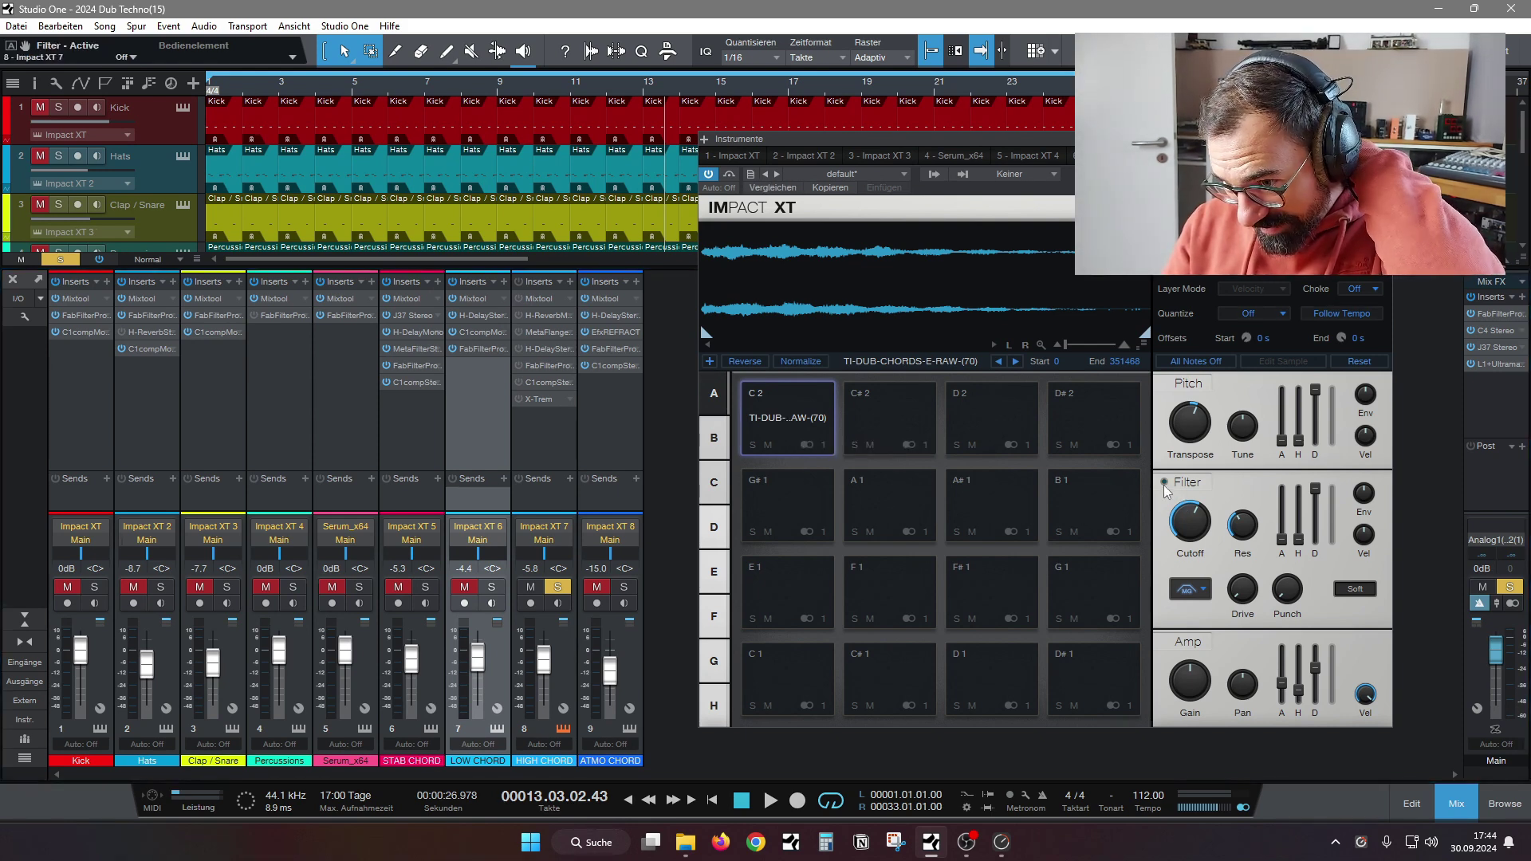
click(768, 409)
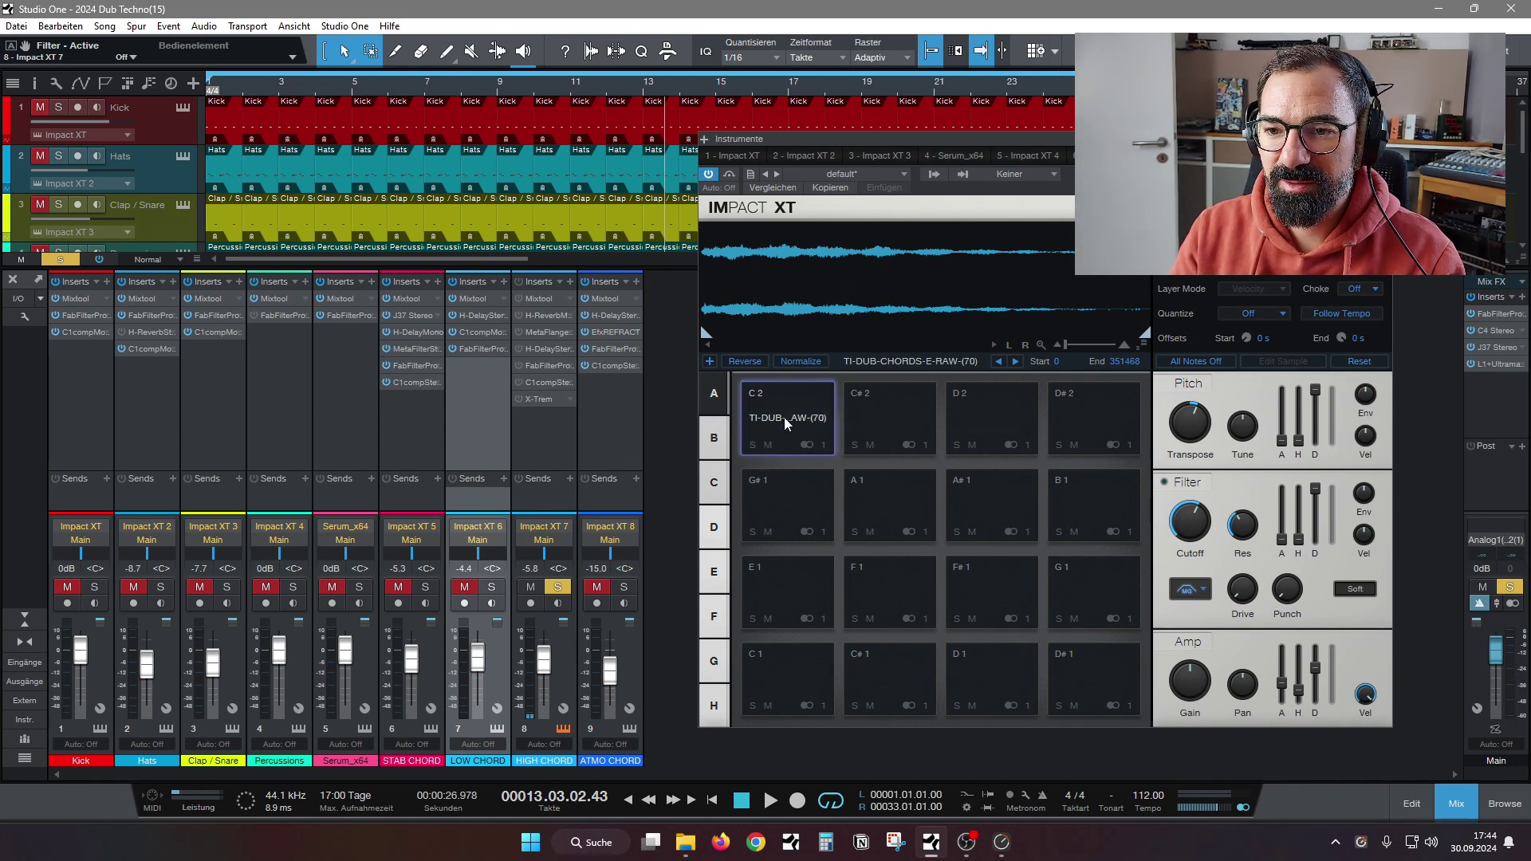
click(783, 418)
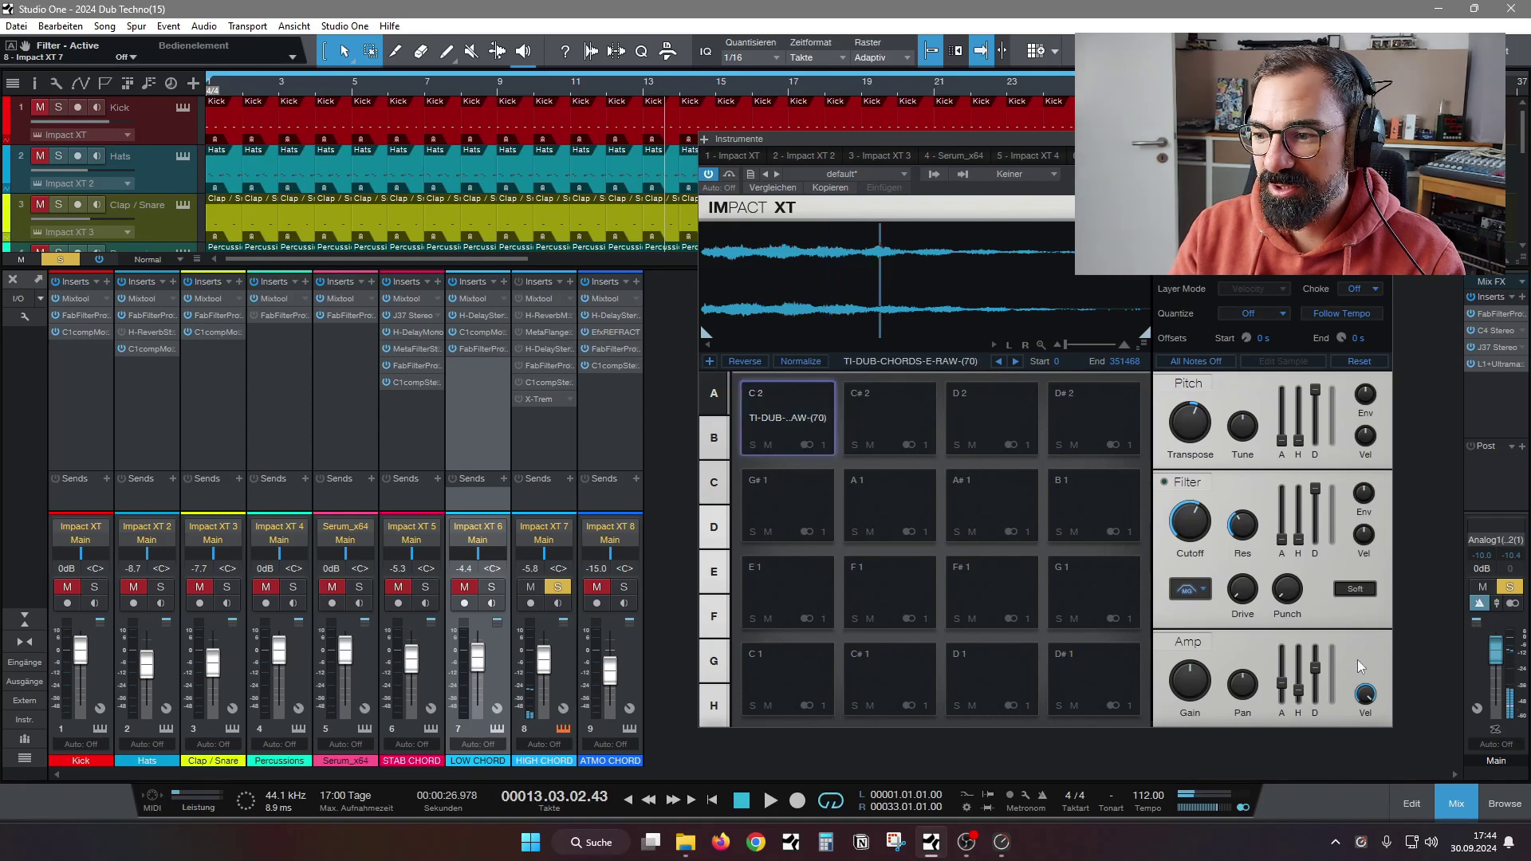
Audition the HIGH CHORD's C 2 pad with the amp envelope decay at 20 s, and reduce the decay to 2.152 s
mouse_move(1317, 670)
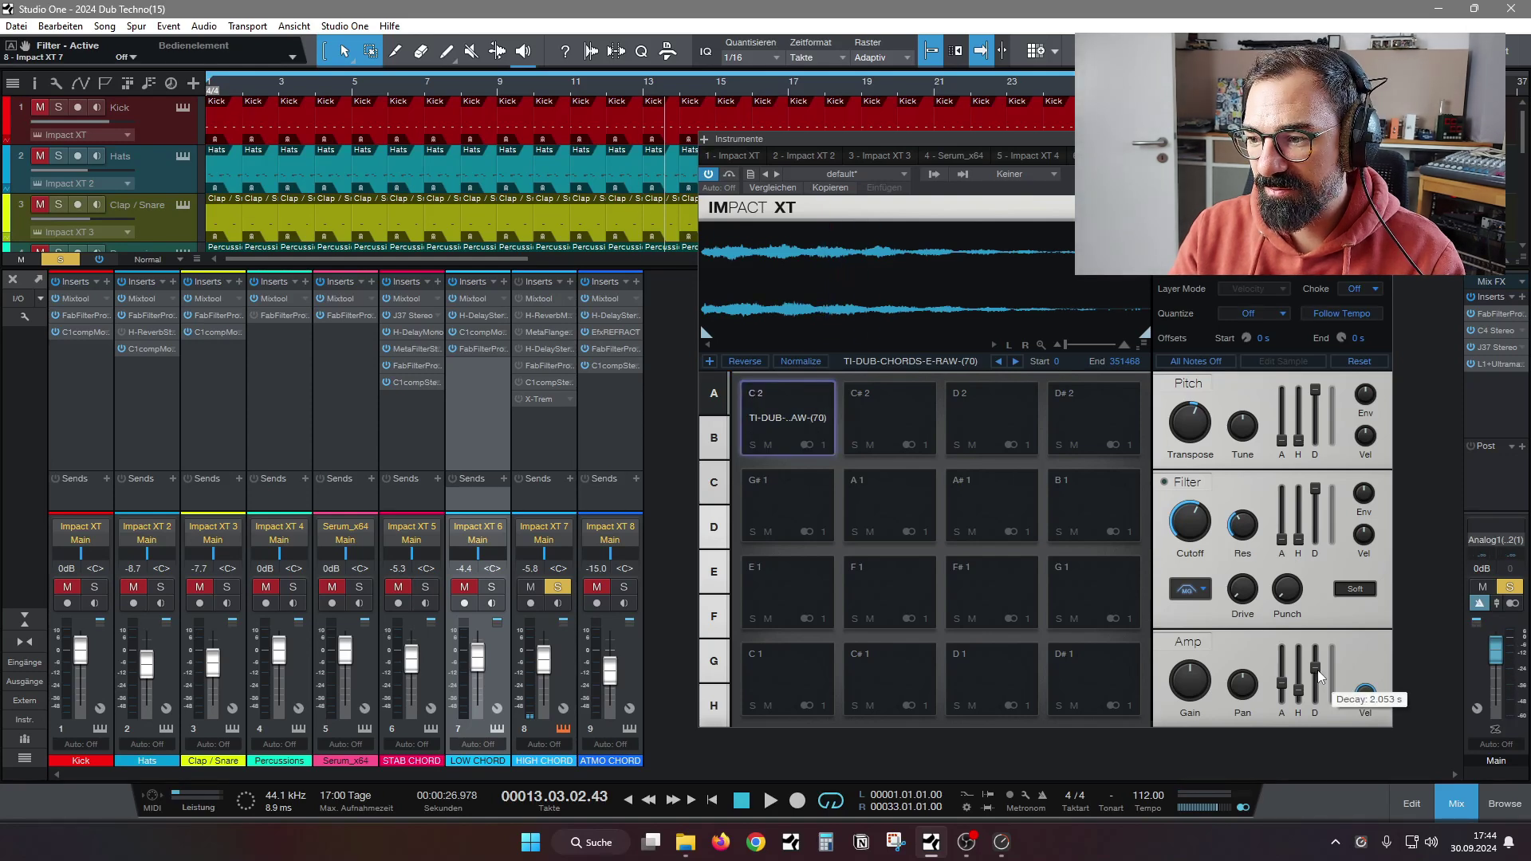
drag(1318, 676, 1318, 630)
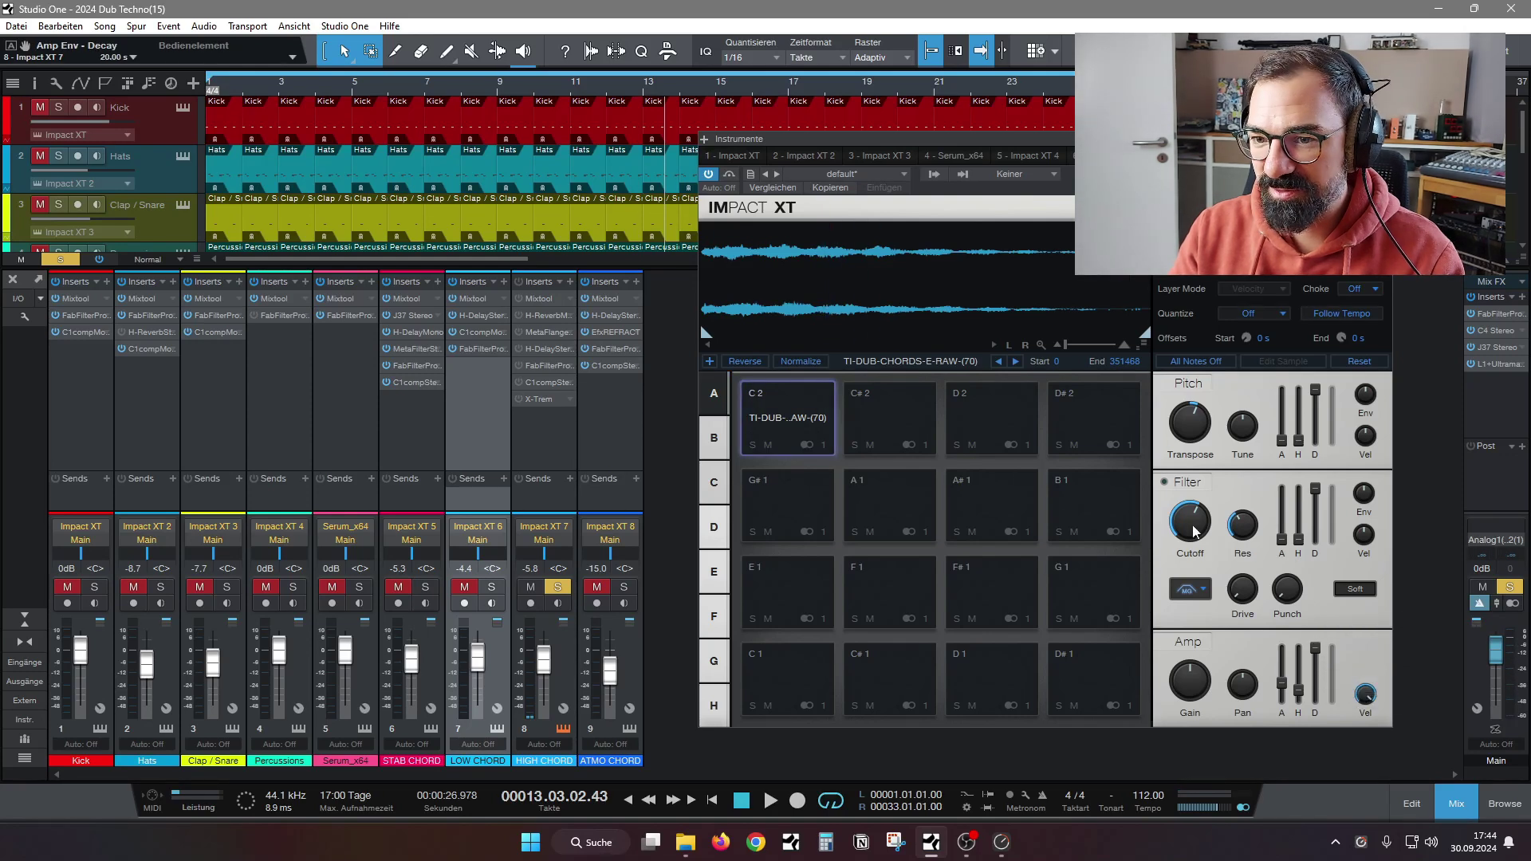
click(803, 416)
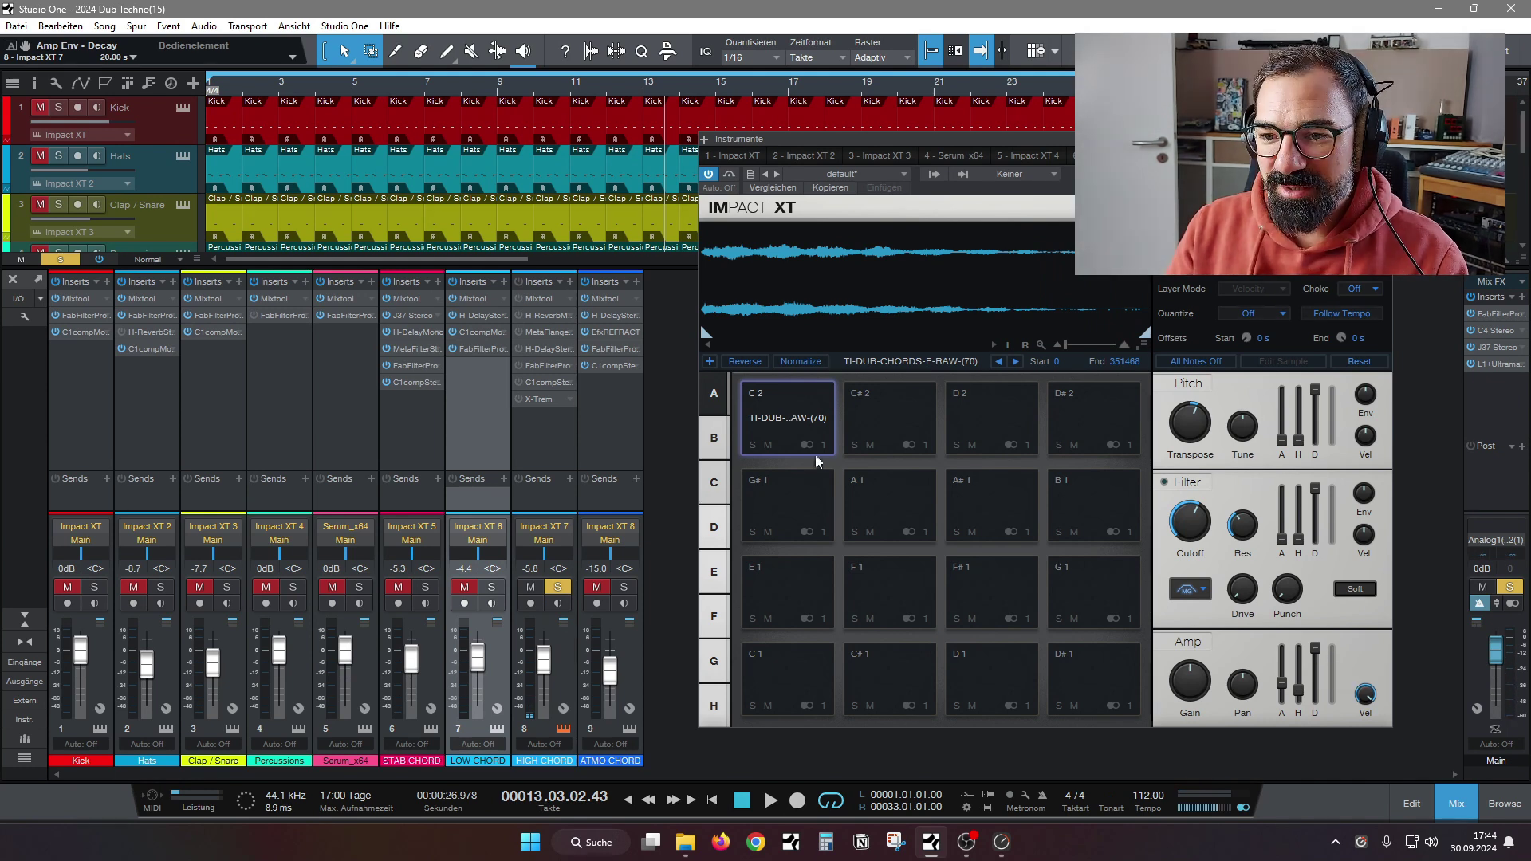
click(802, 414)
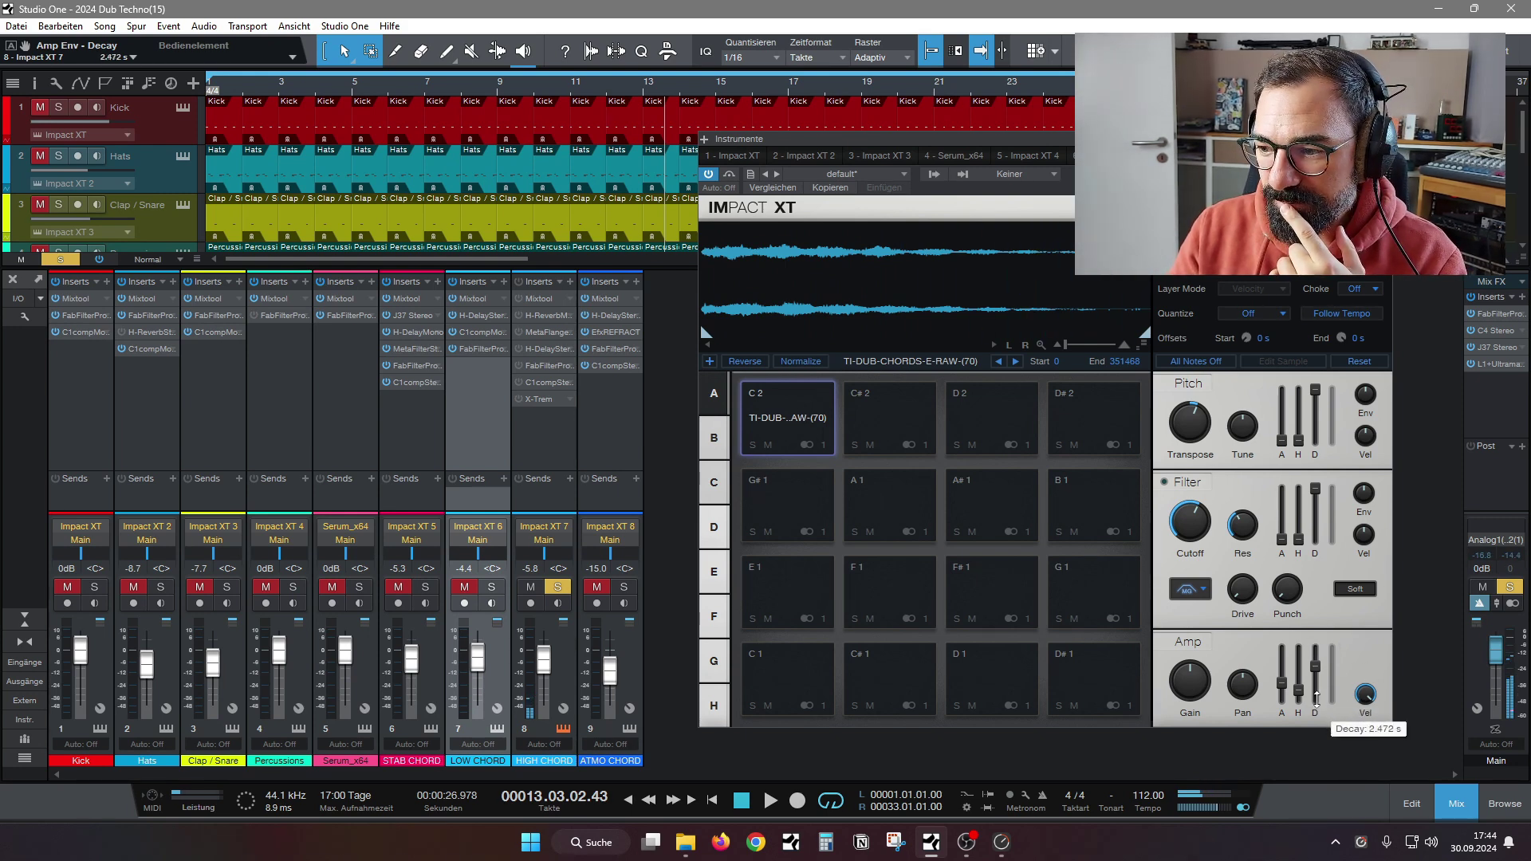
drag(1315, 700, 1315, 706)
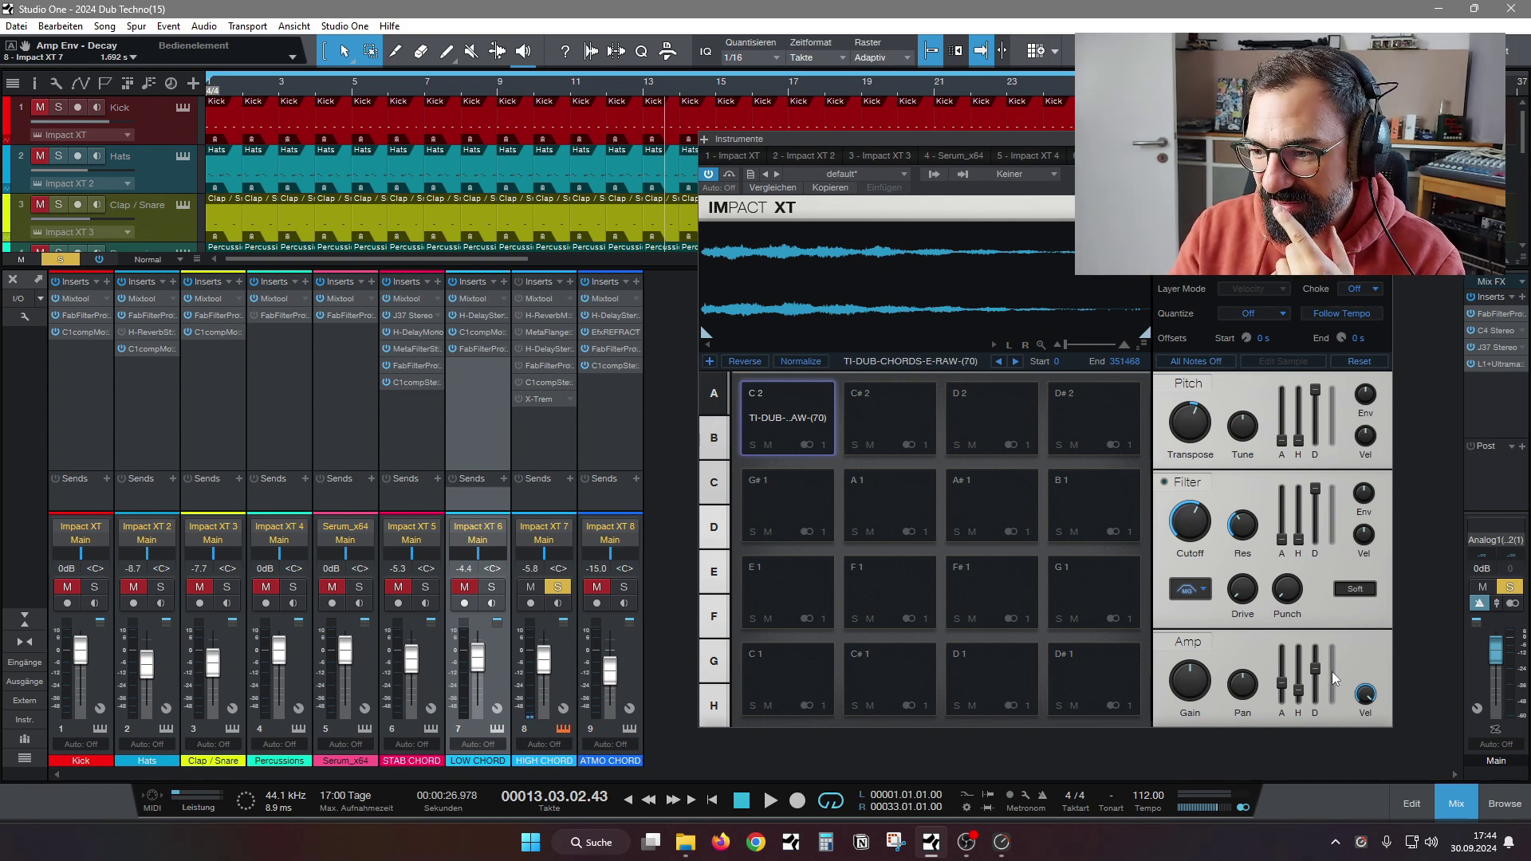
drag(1312, 672, 1313, 670)
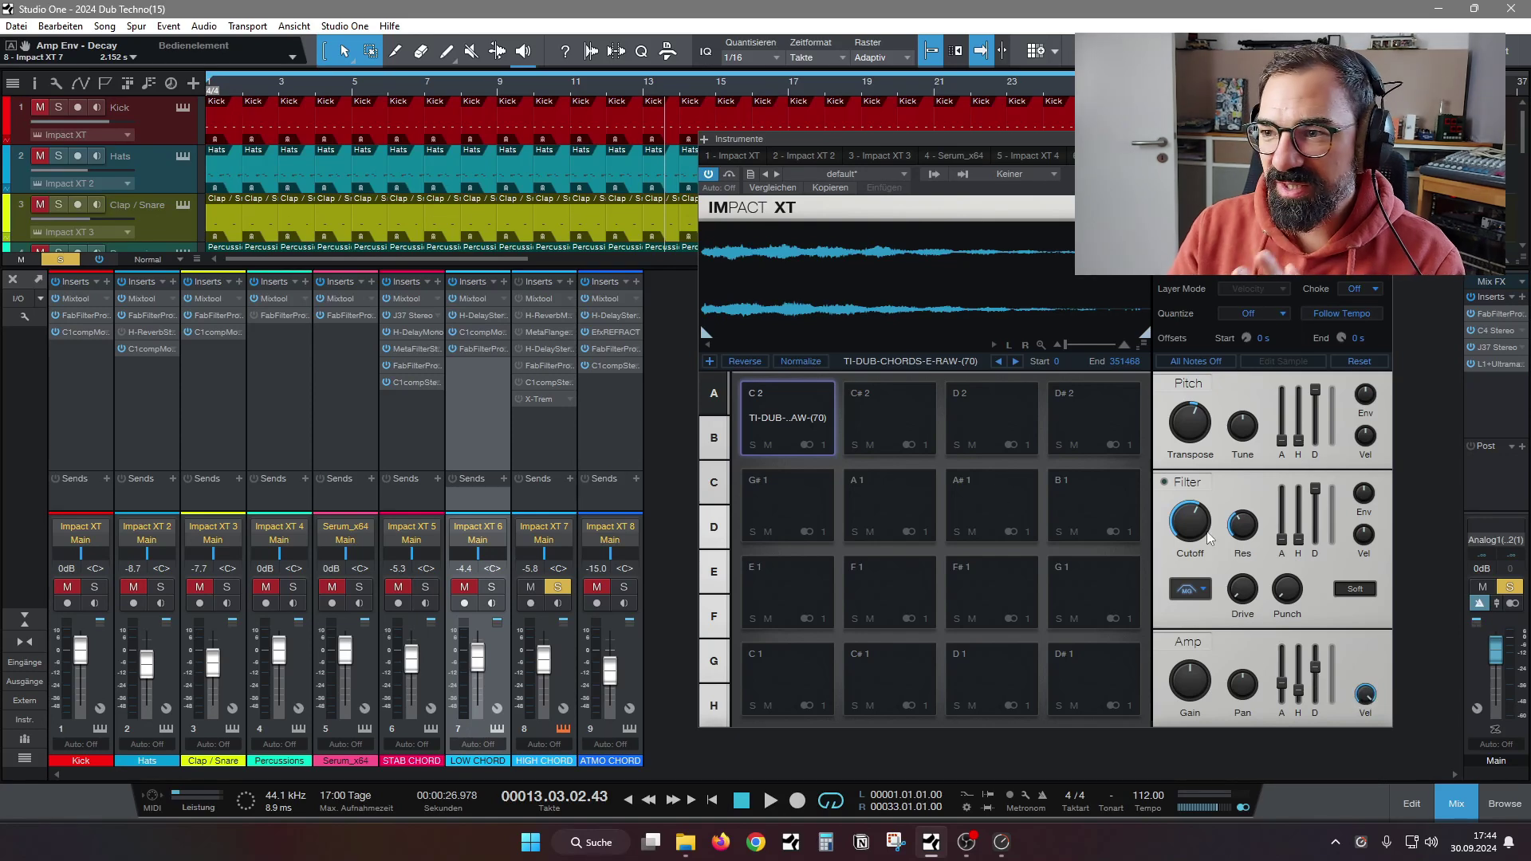
Open the first HIGH CHORD part in an enlarged note editor and show its Filter - Cutoff automation across several bars
click(1456, 811)
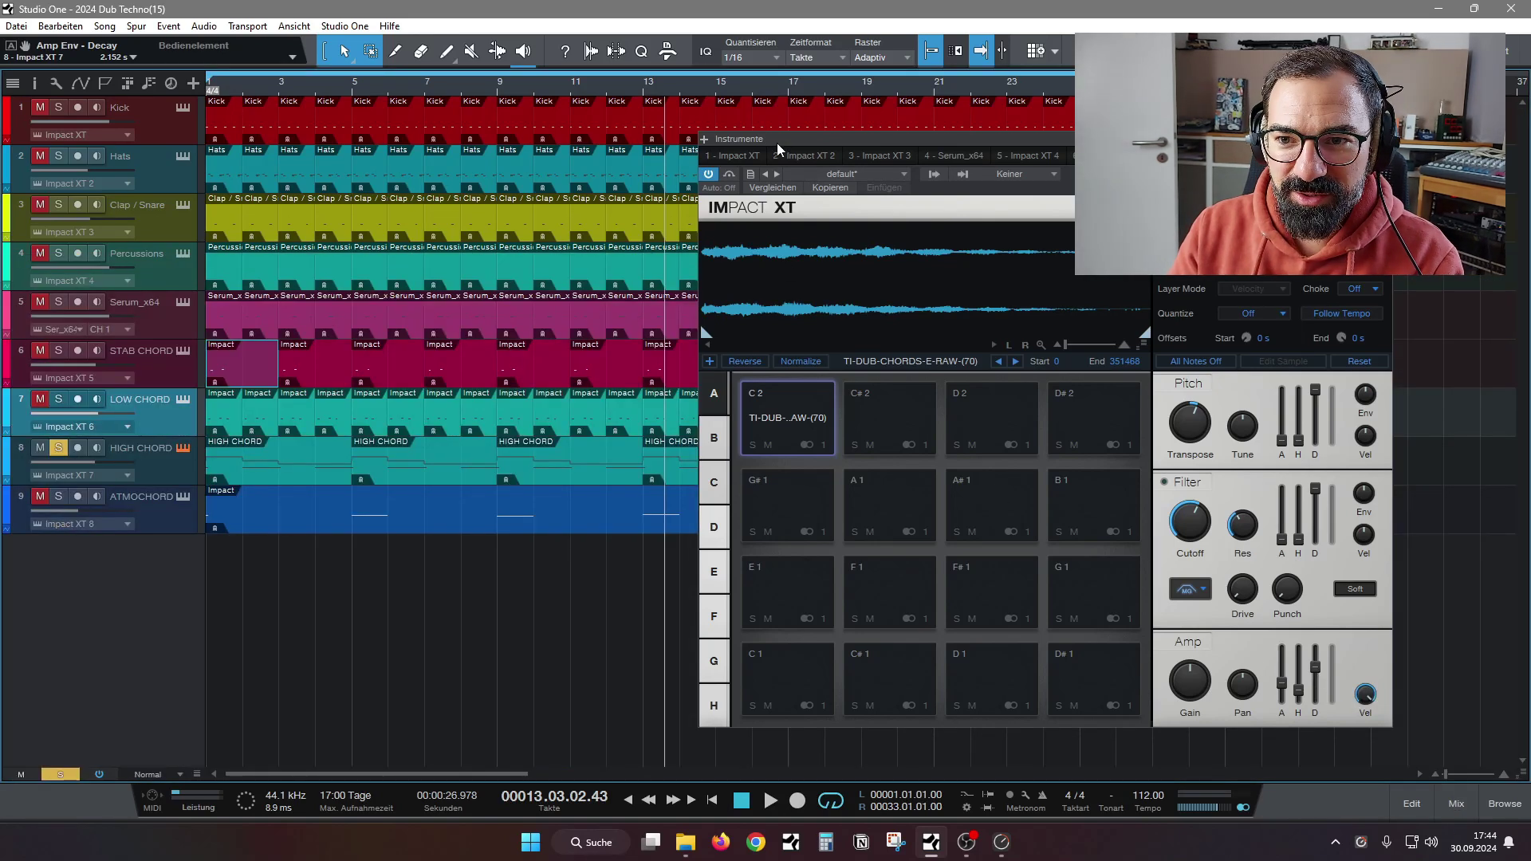
drag(777, 142, 933, 251)
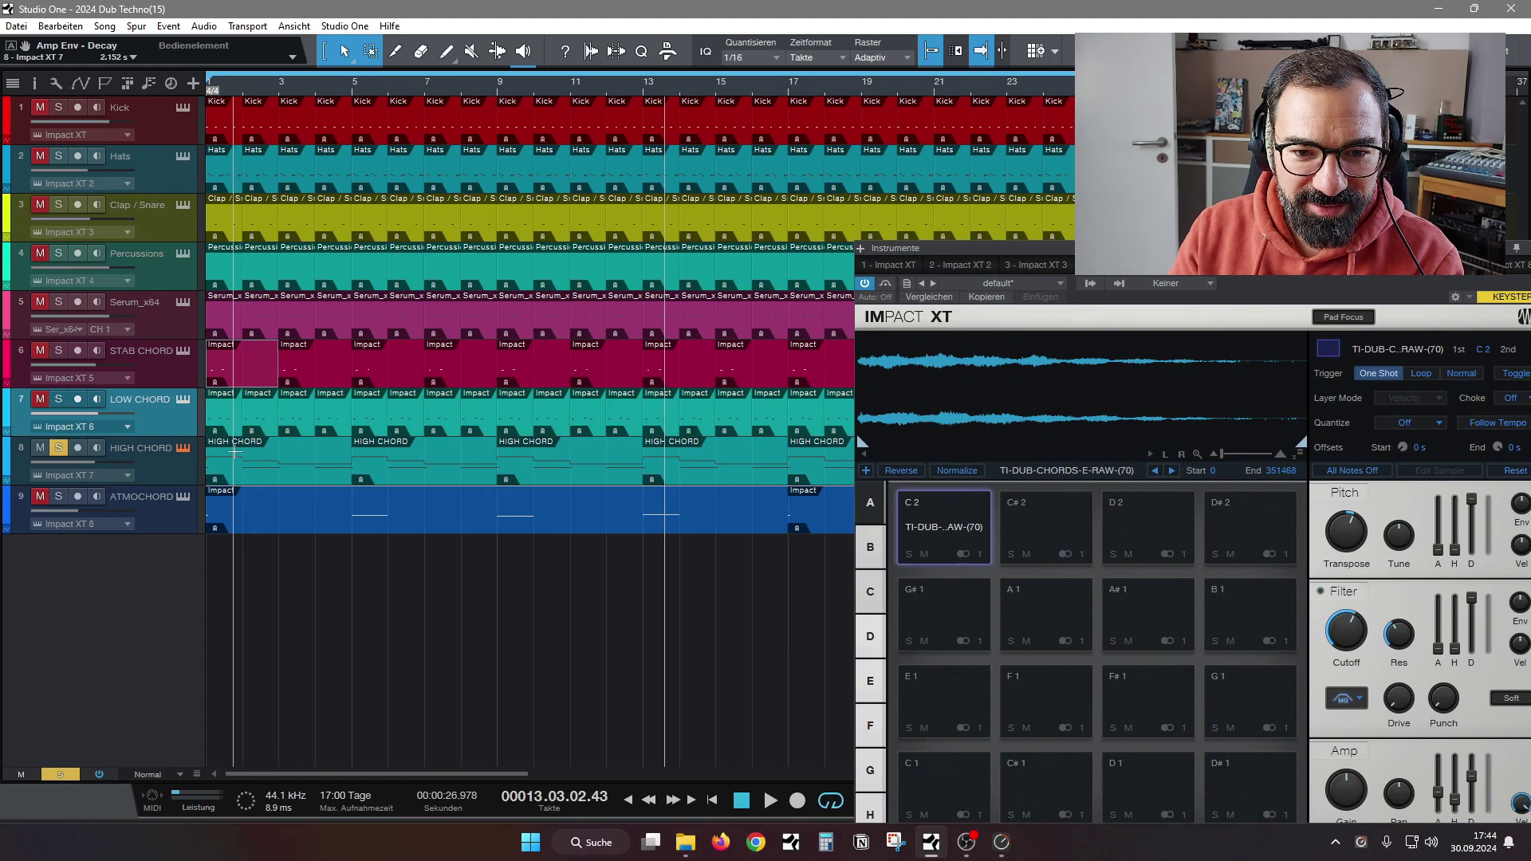
double_click(271, 482)
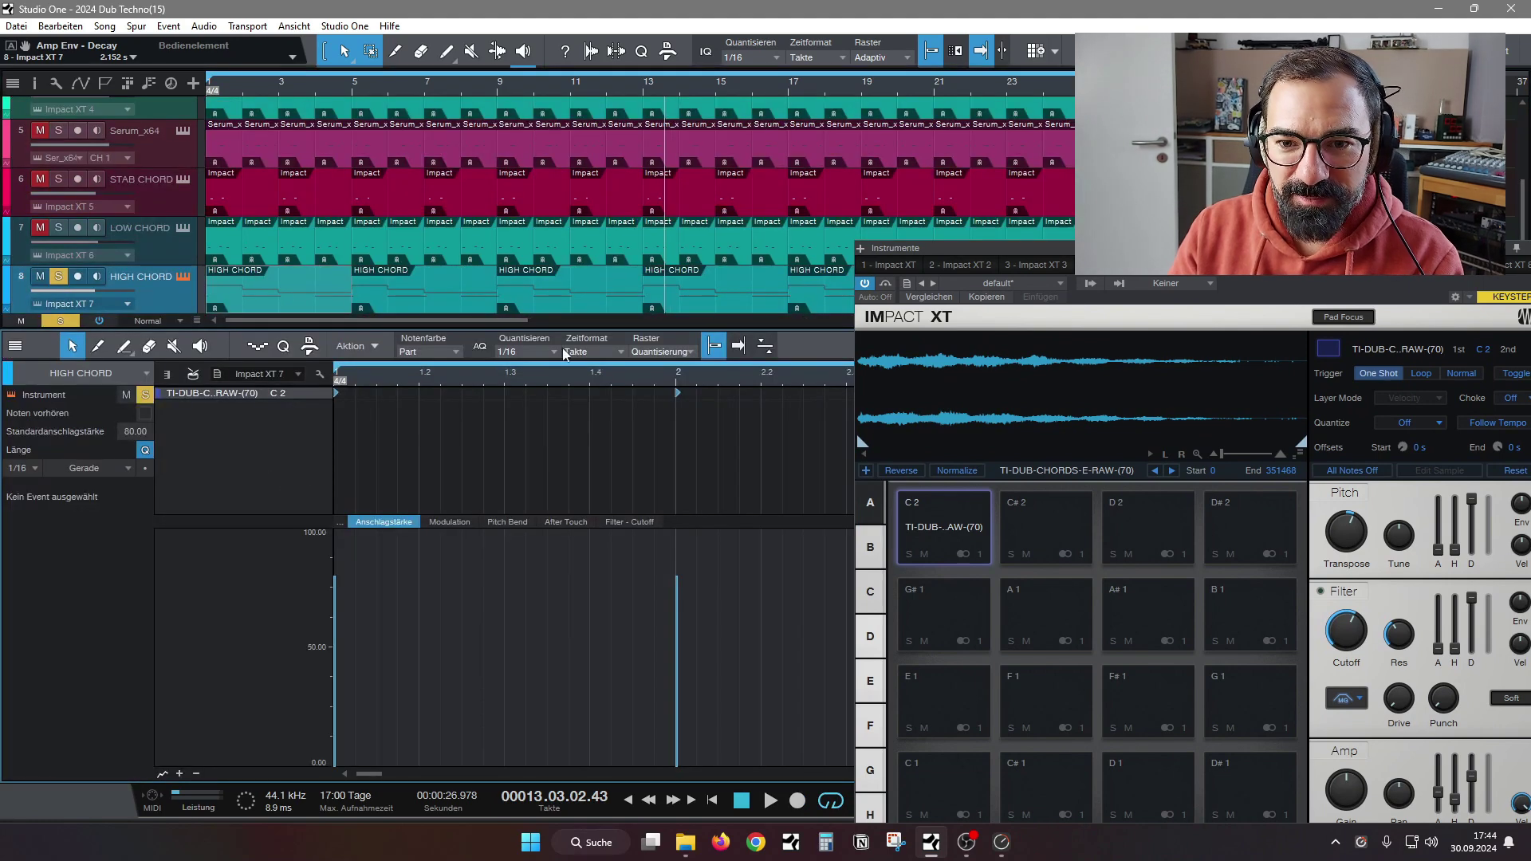
drag(718, 327, 706, 279)
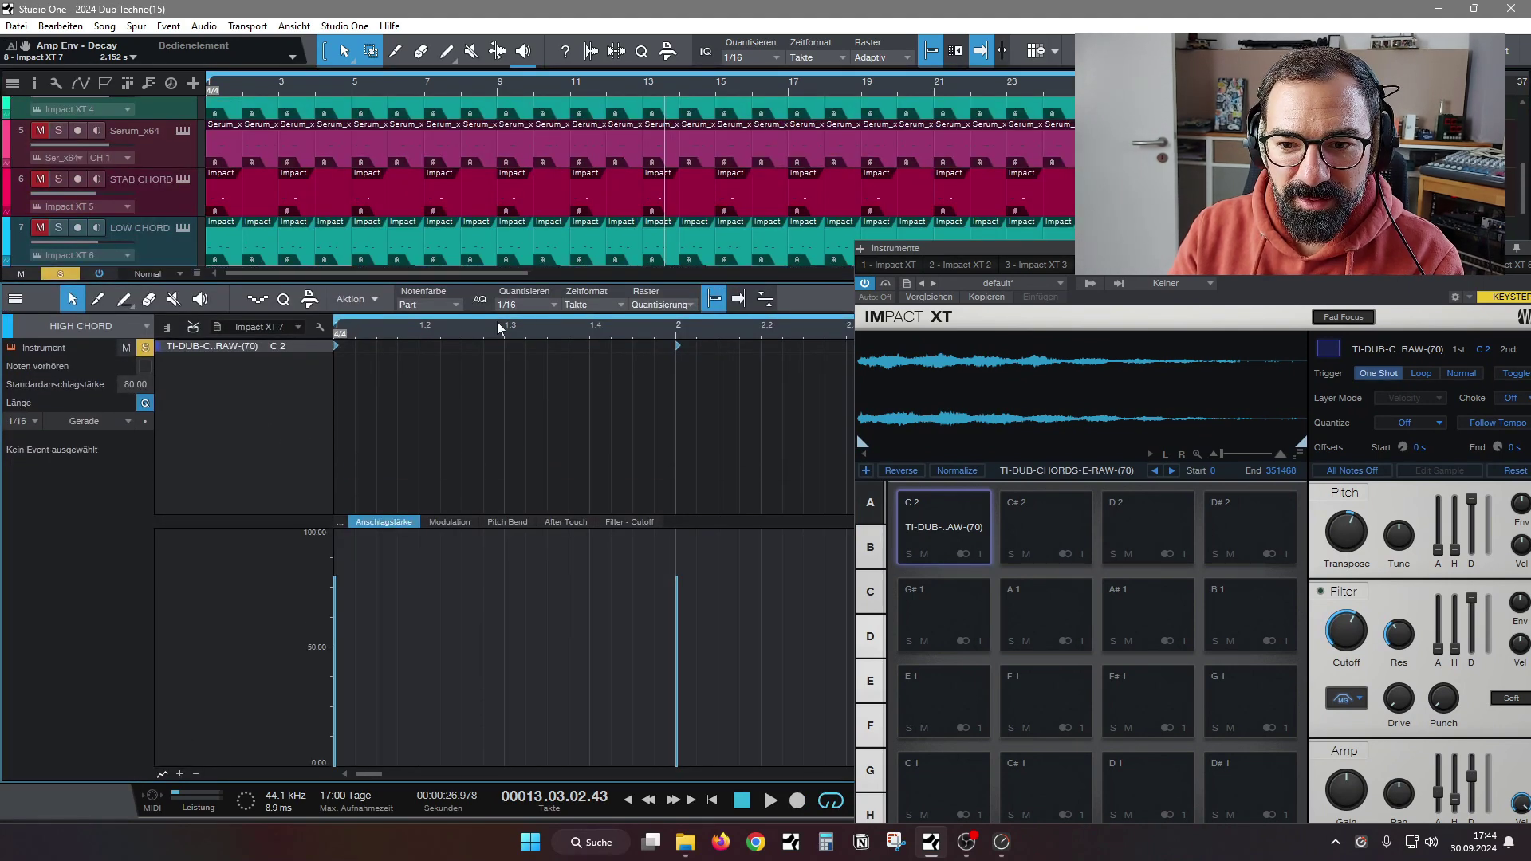
drag(954, 263, 1164, 364)
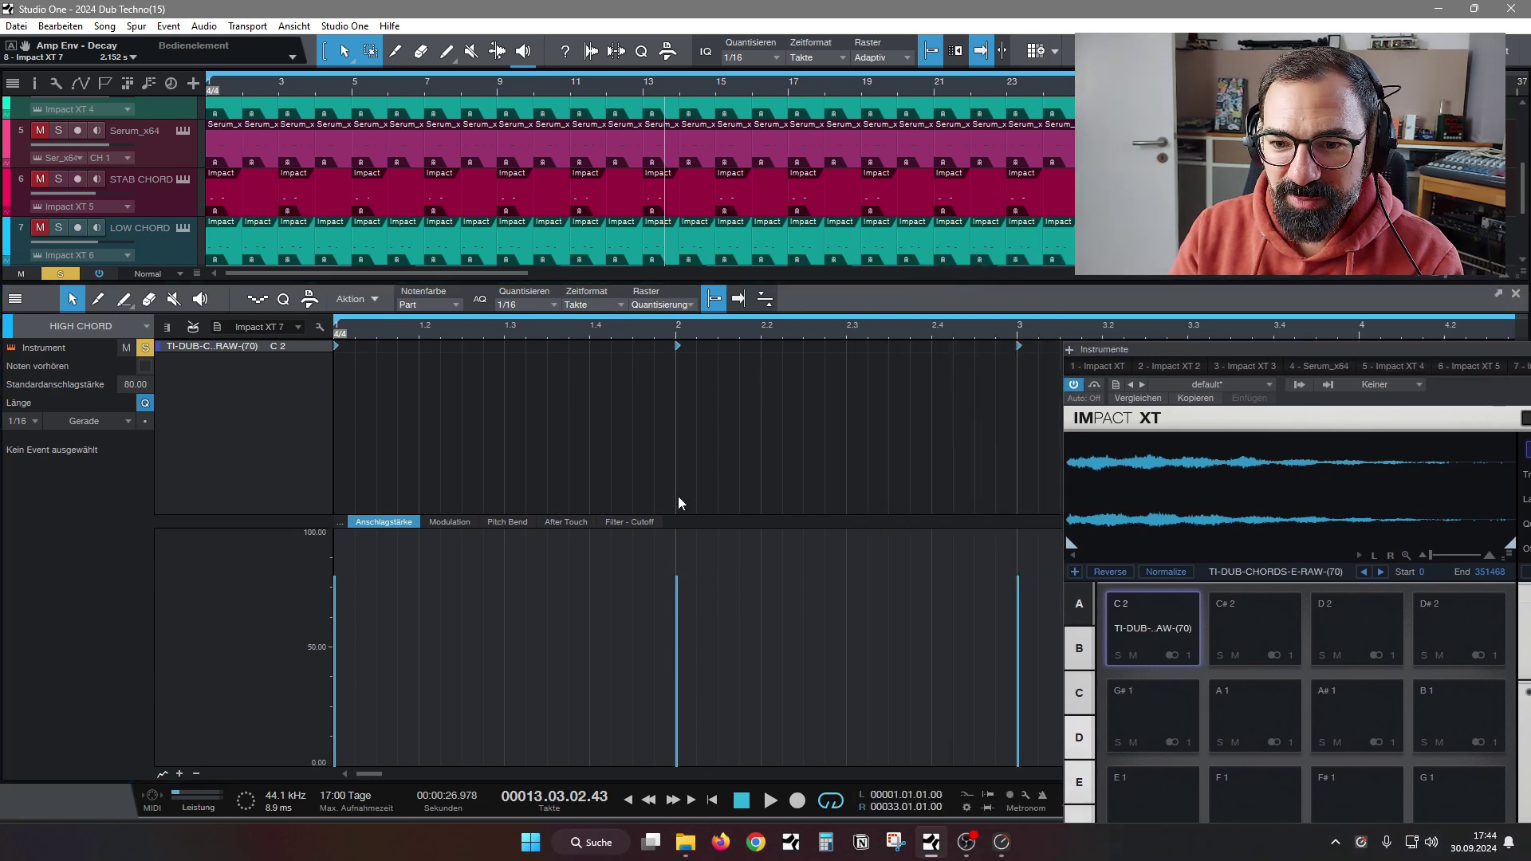
click(643, 523)
drag(660, 329, 622, 309)
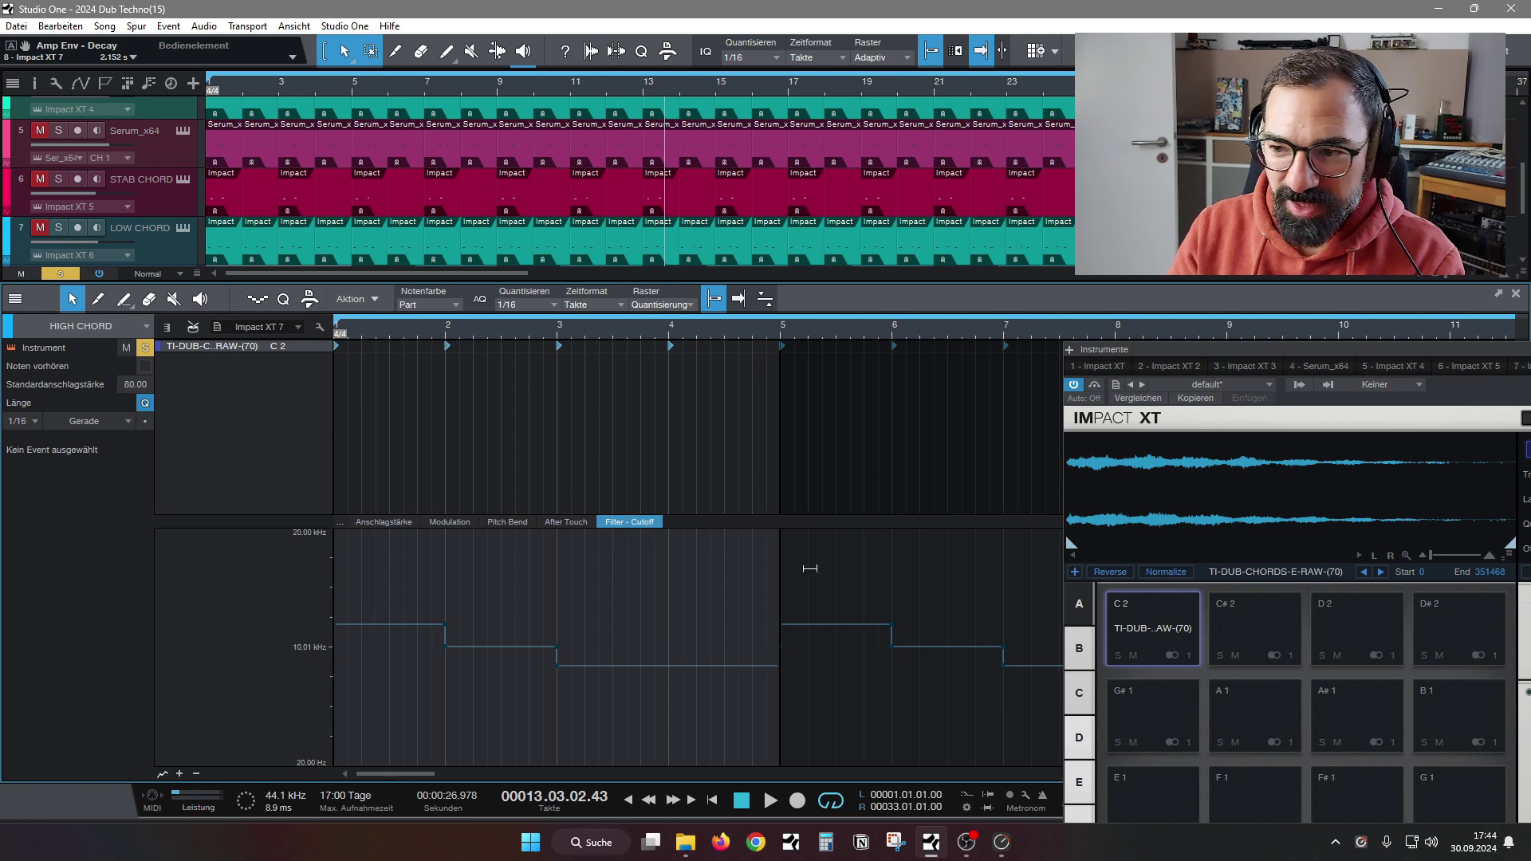
Reactivate the C 2 pad's filter in Impact XT and play the HIGH CHORD from the start of the song
drag(1196, 367, 839, 174)
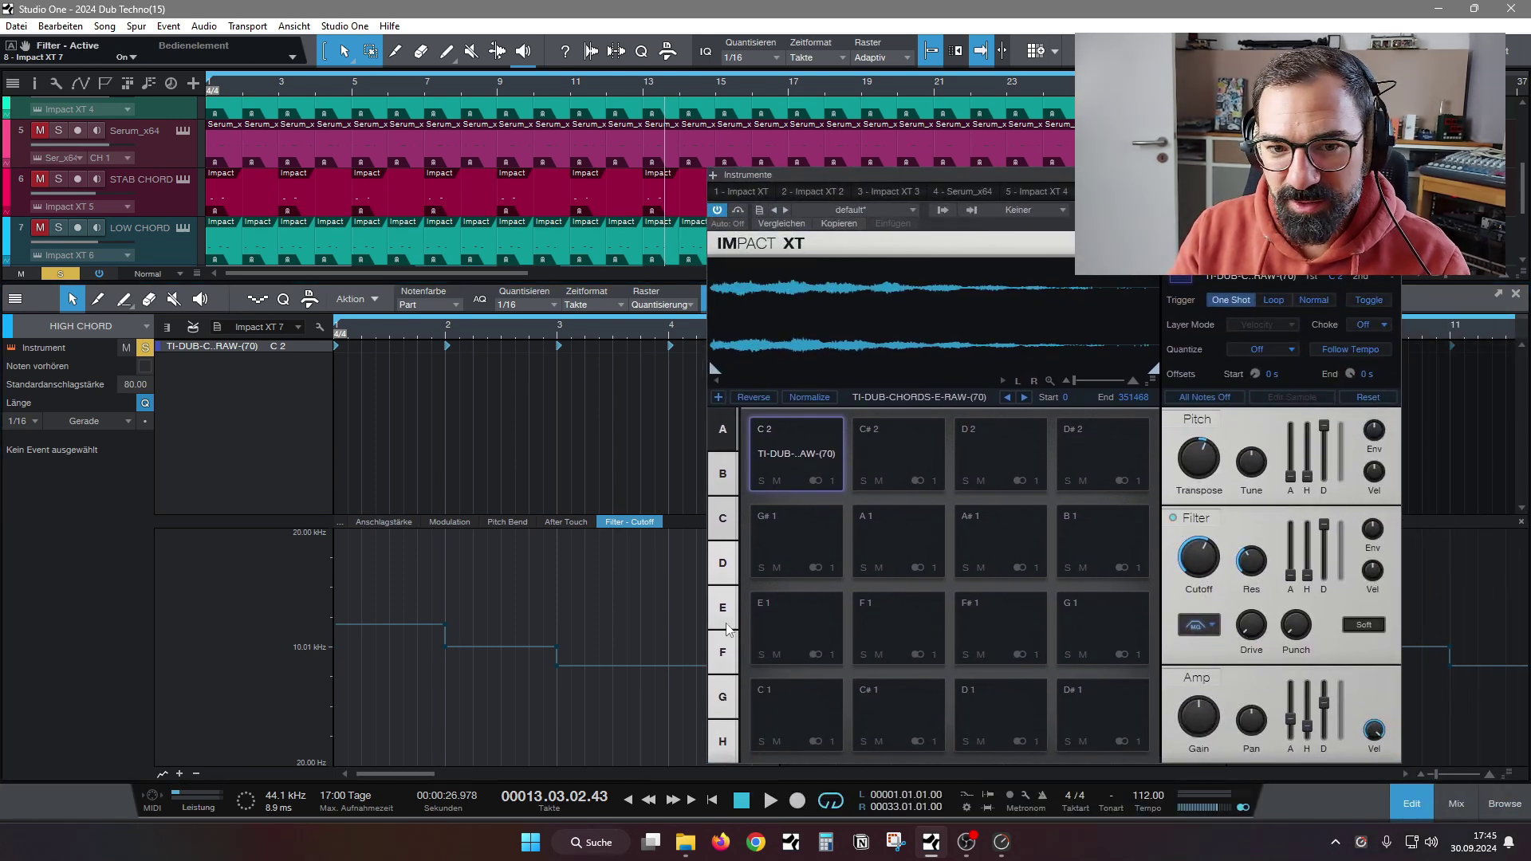
click(712, 800)
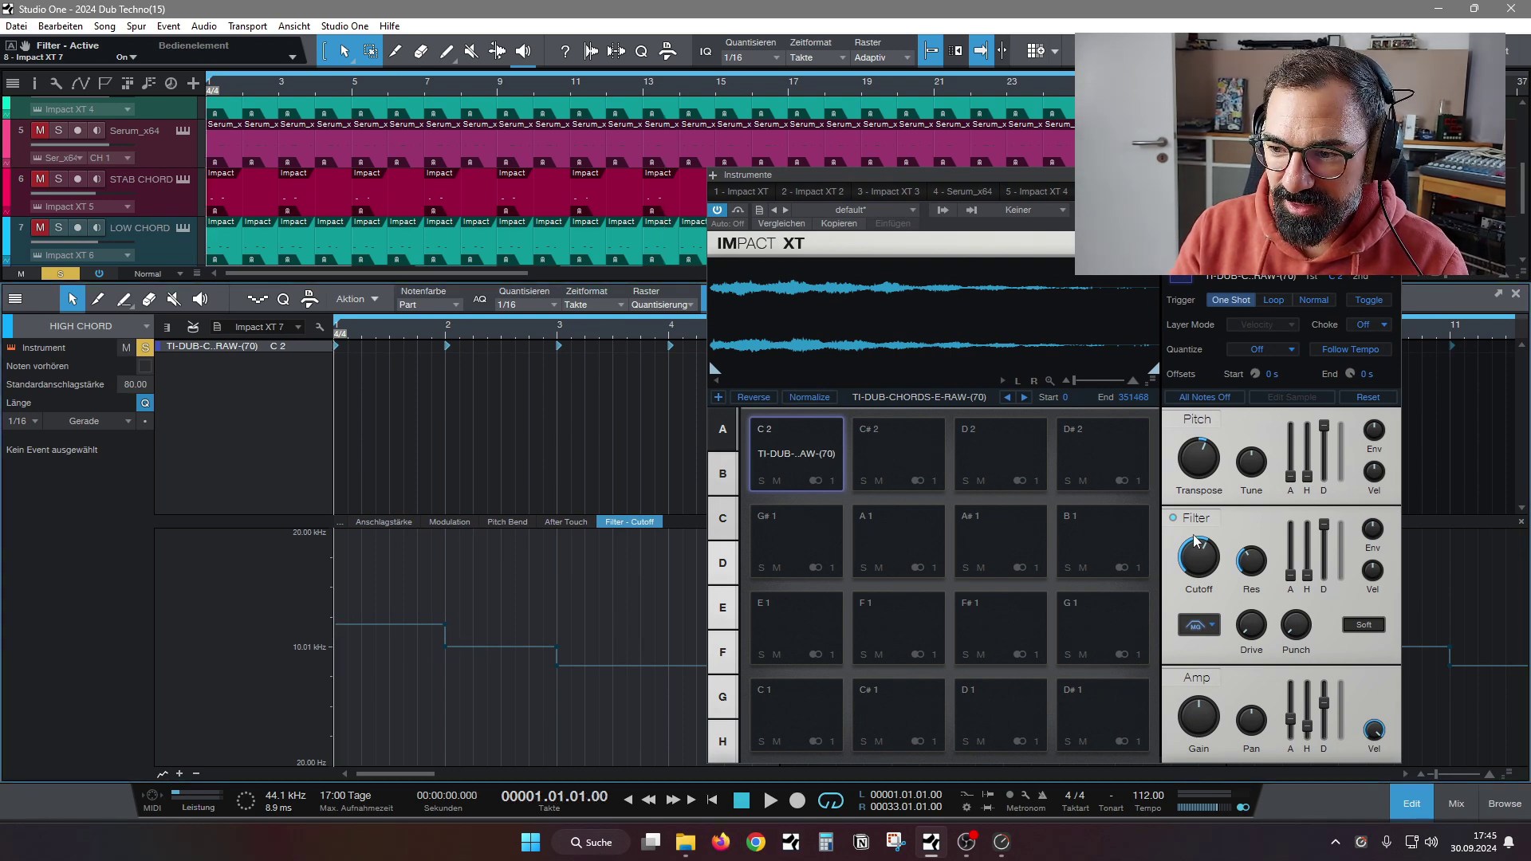
key(space)
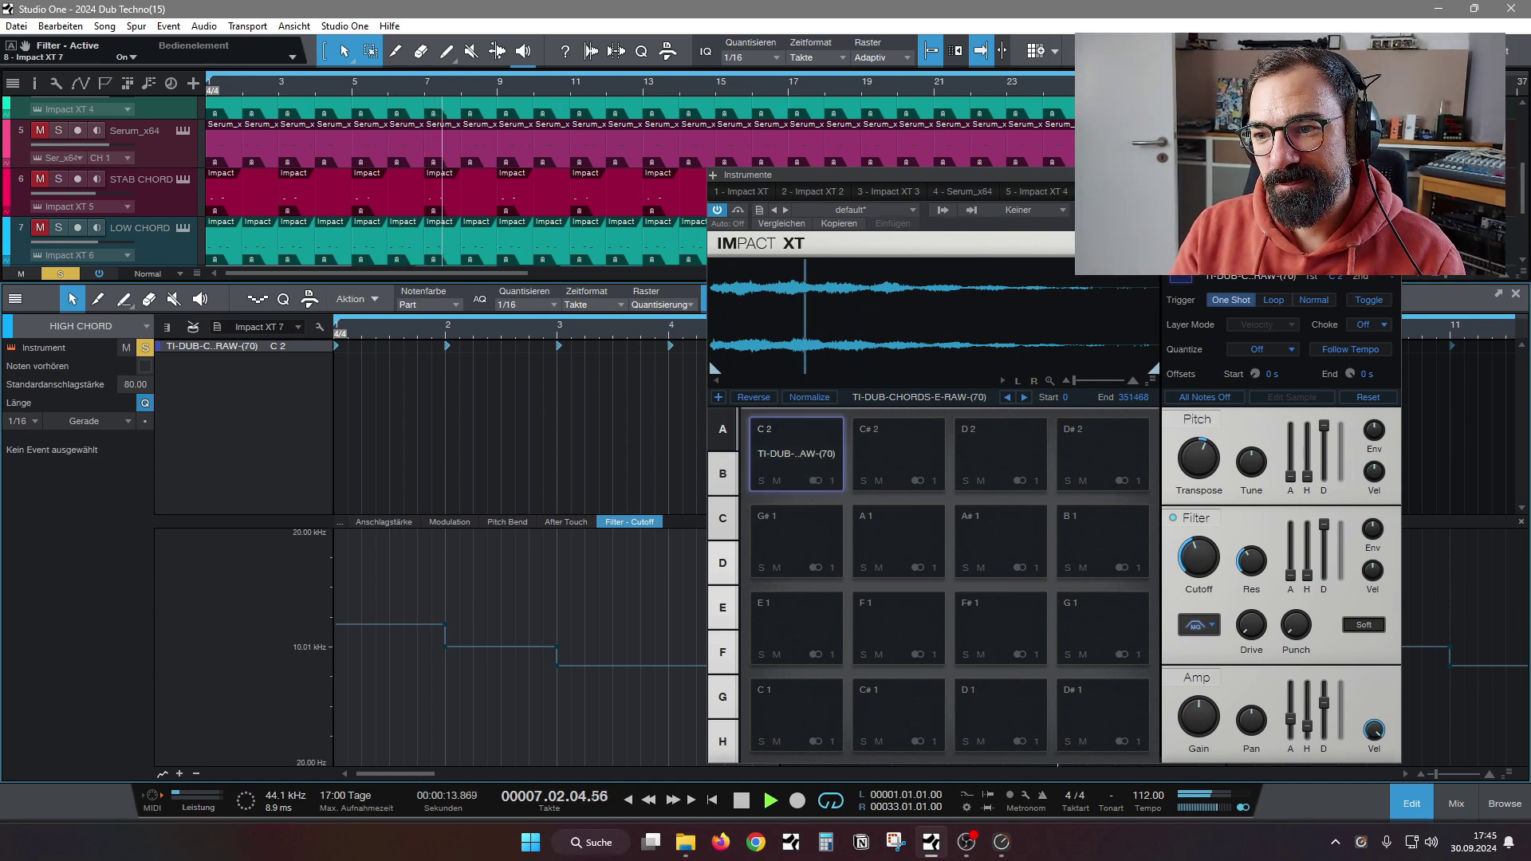
Close the Impact XT window and the note editor, and bring the mixer back into view
click(1392, 175)
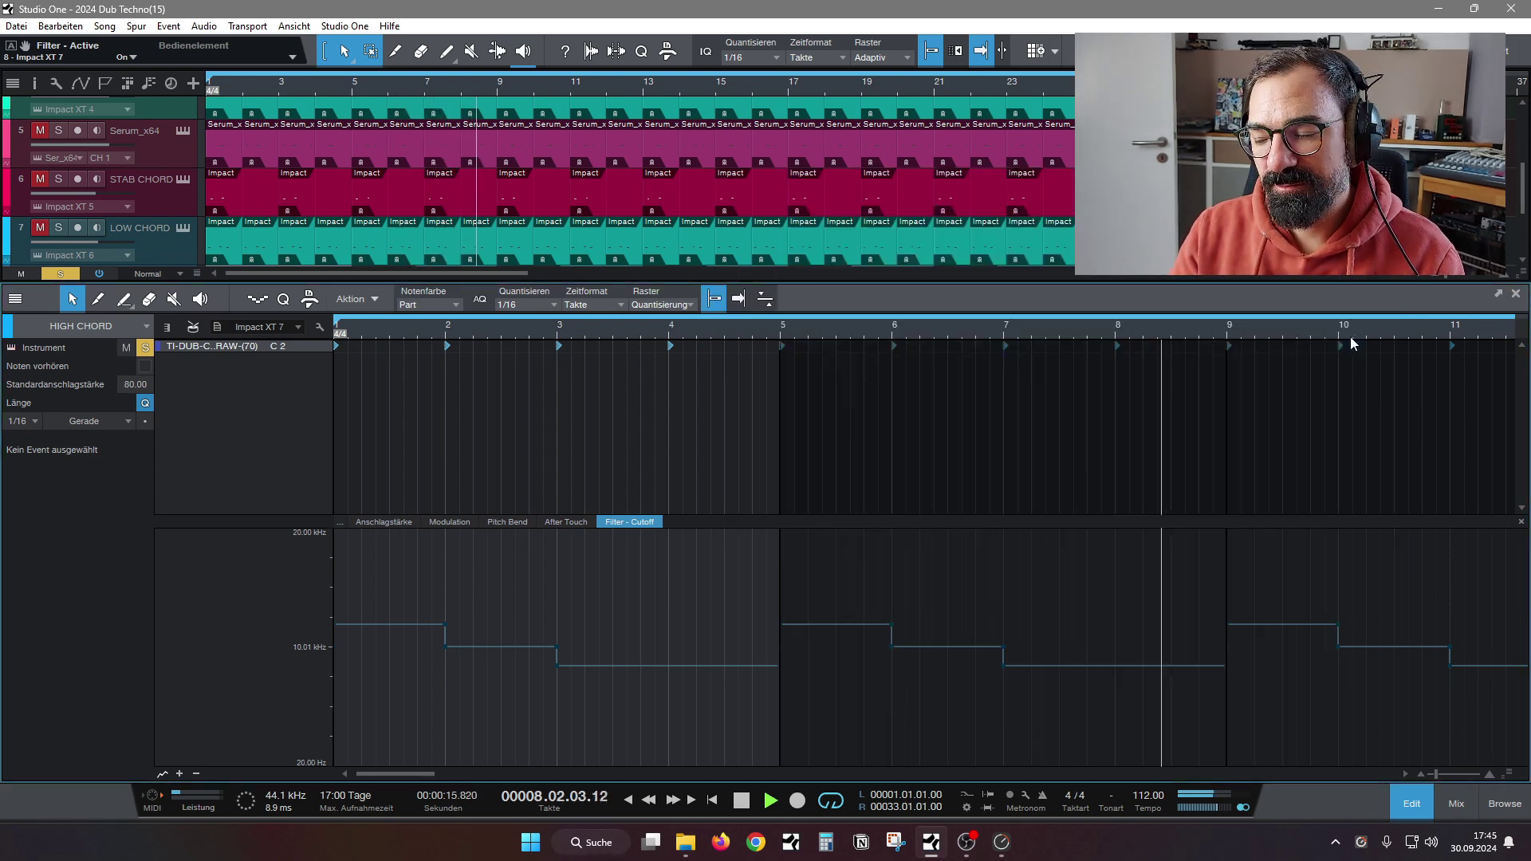
click(1410, 805)
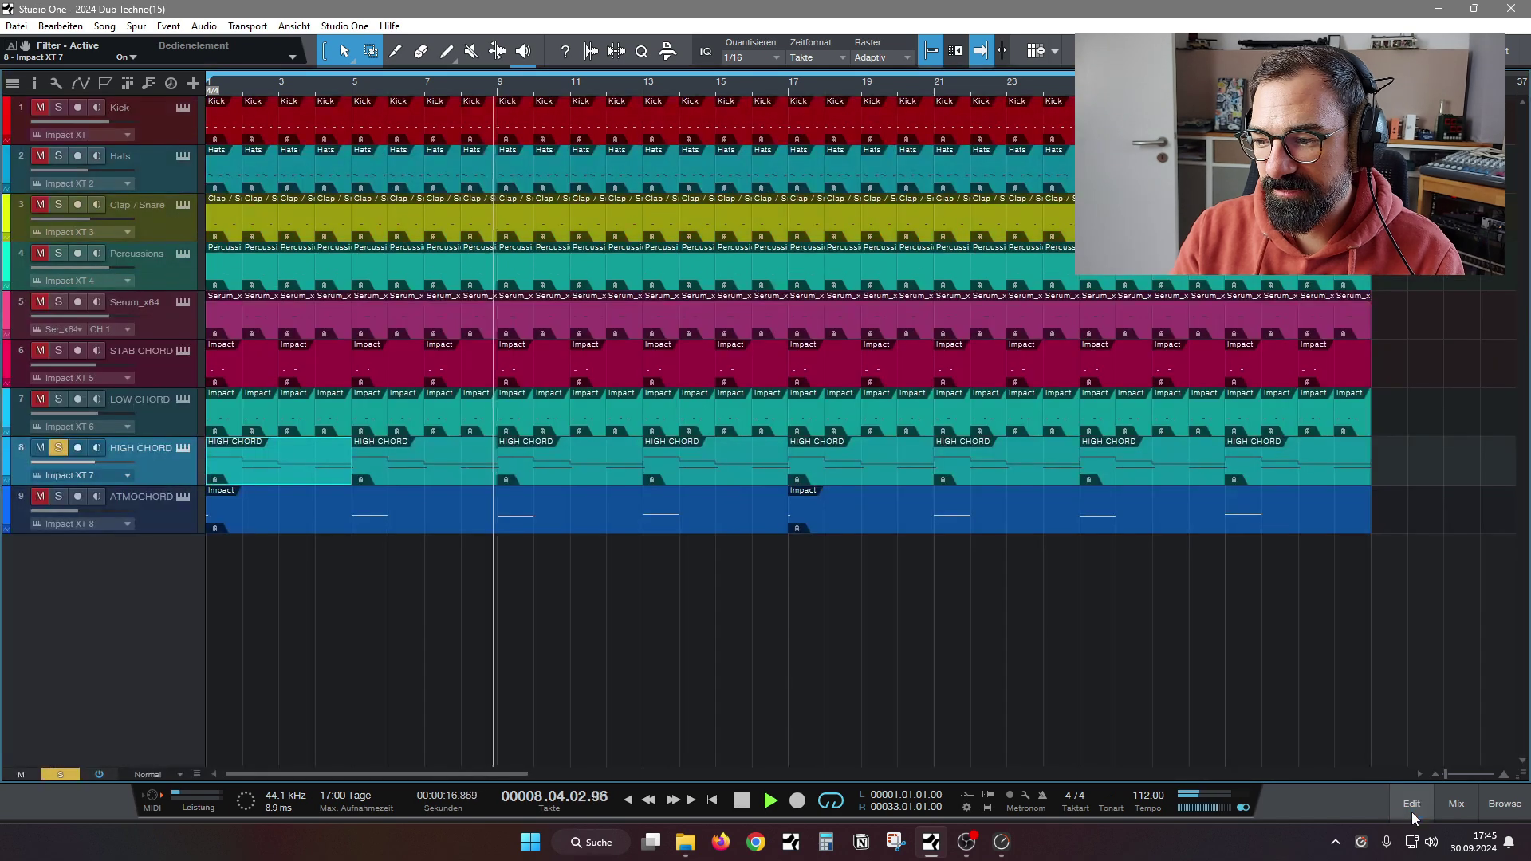
click(1455, 805)
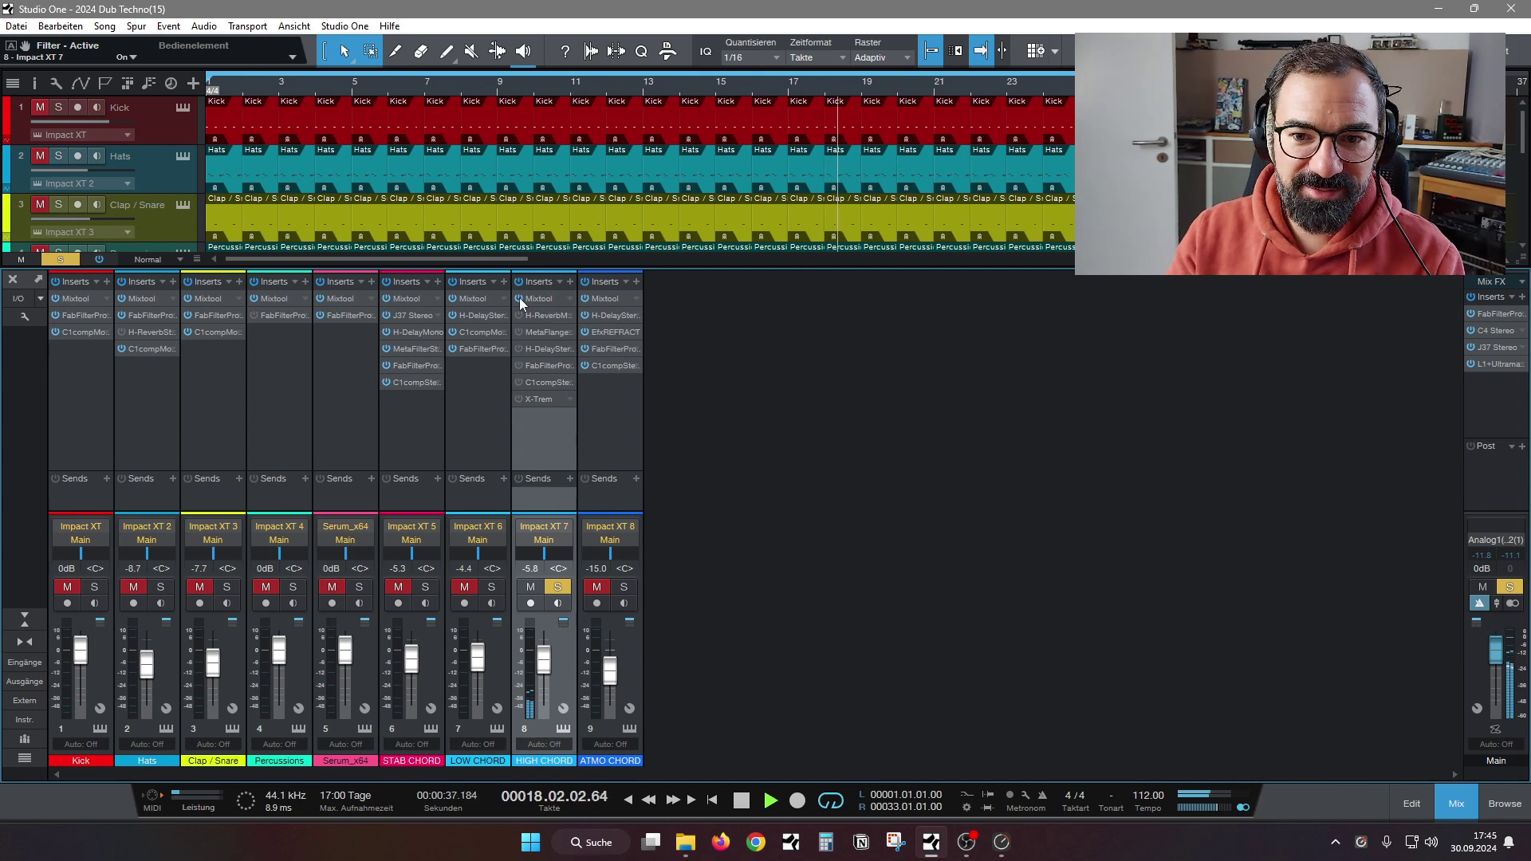
Activate the HIGH CHORD's Mixtool insert, inspect its gain setting beside the channel strips, and close its window
right_click(549, 316)
click(550, 317)
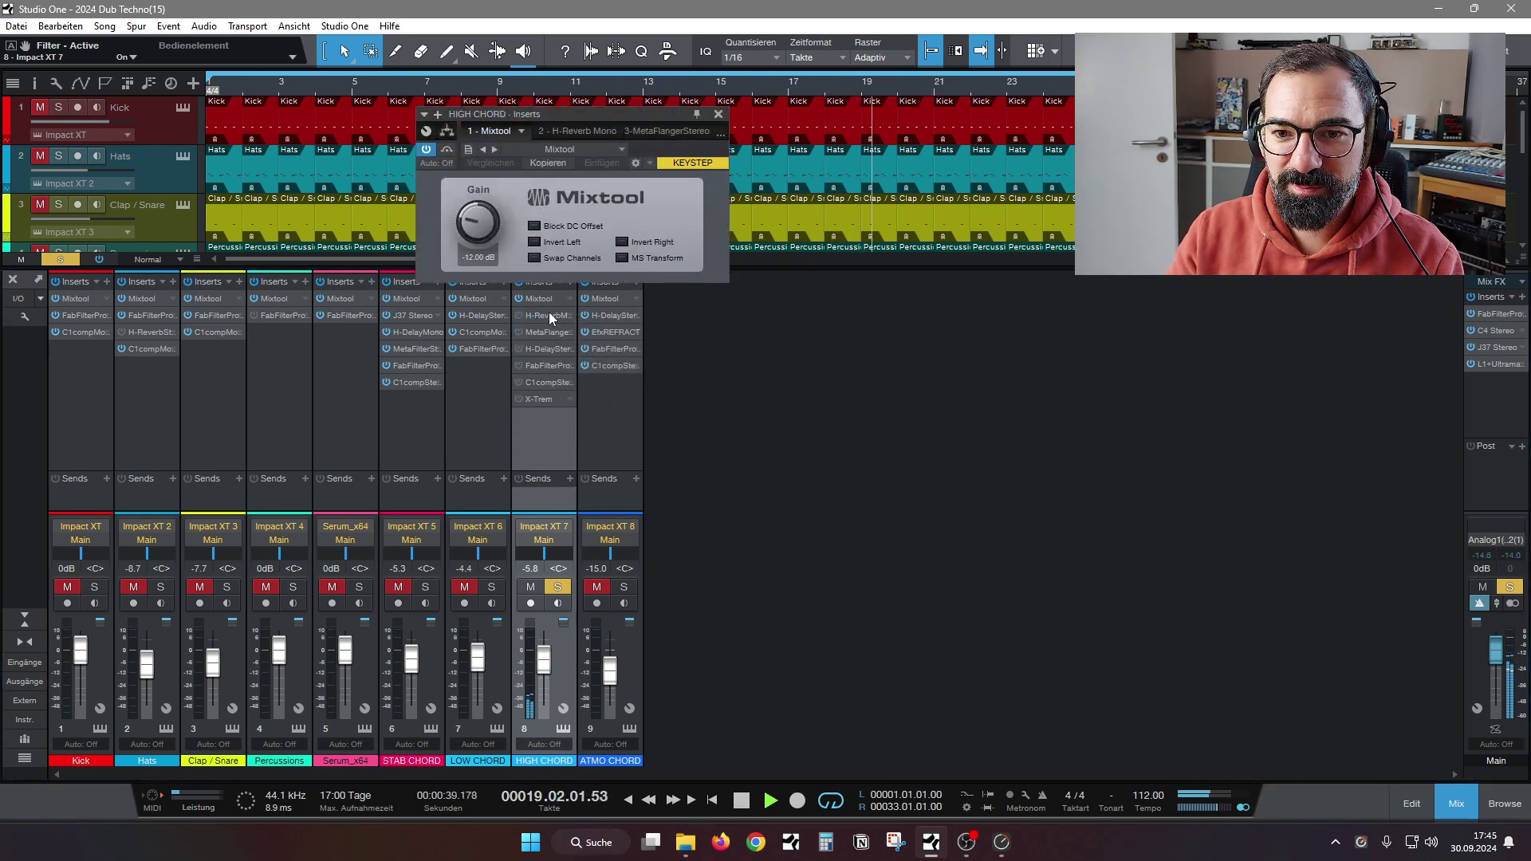
drag(531, 113, 817, 275)
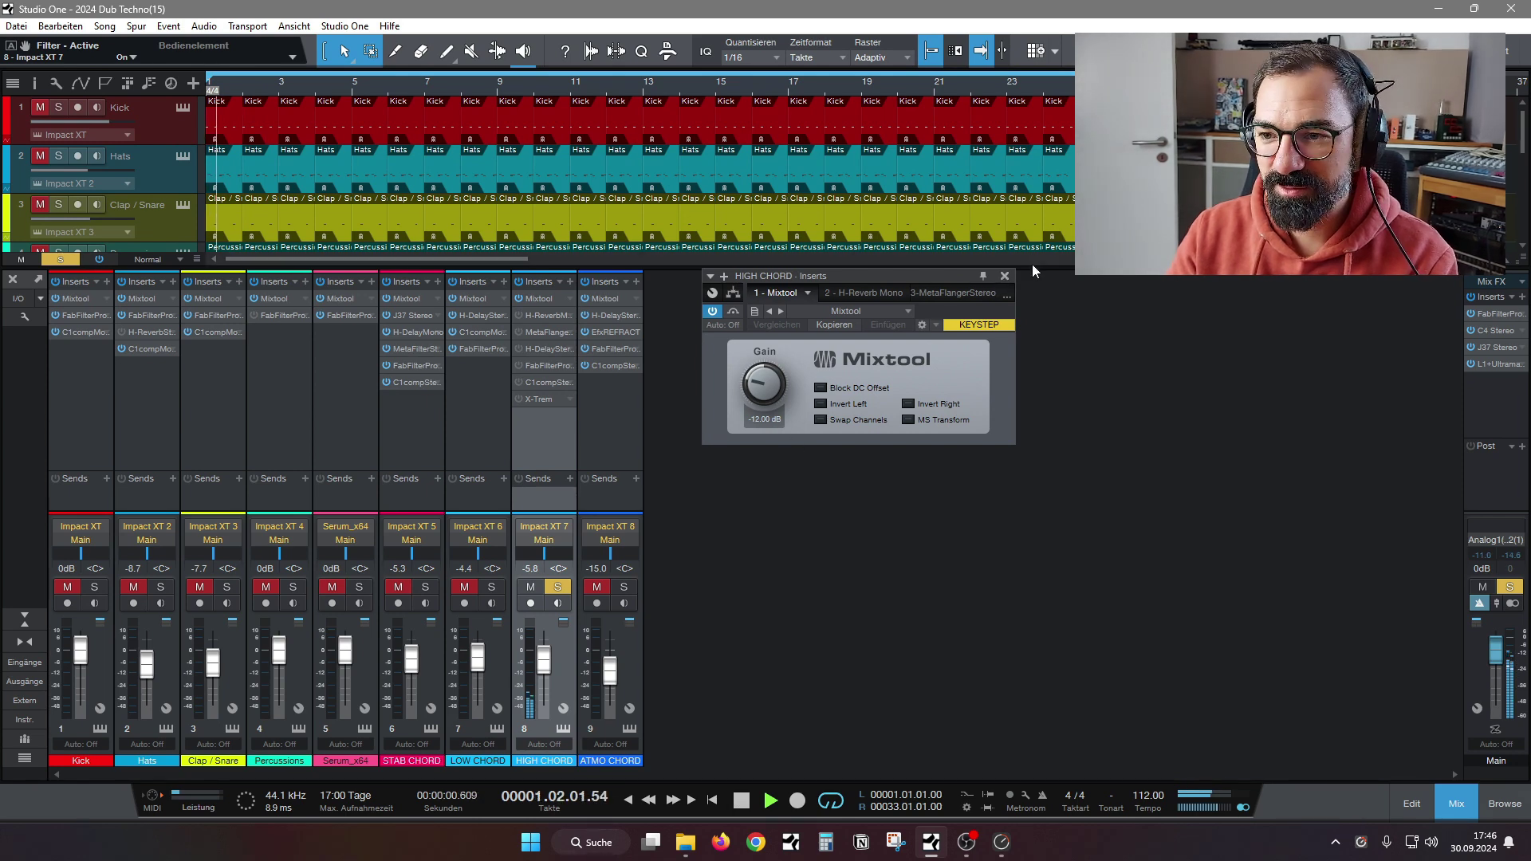
click(1005, 276)
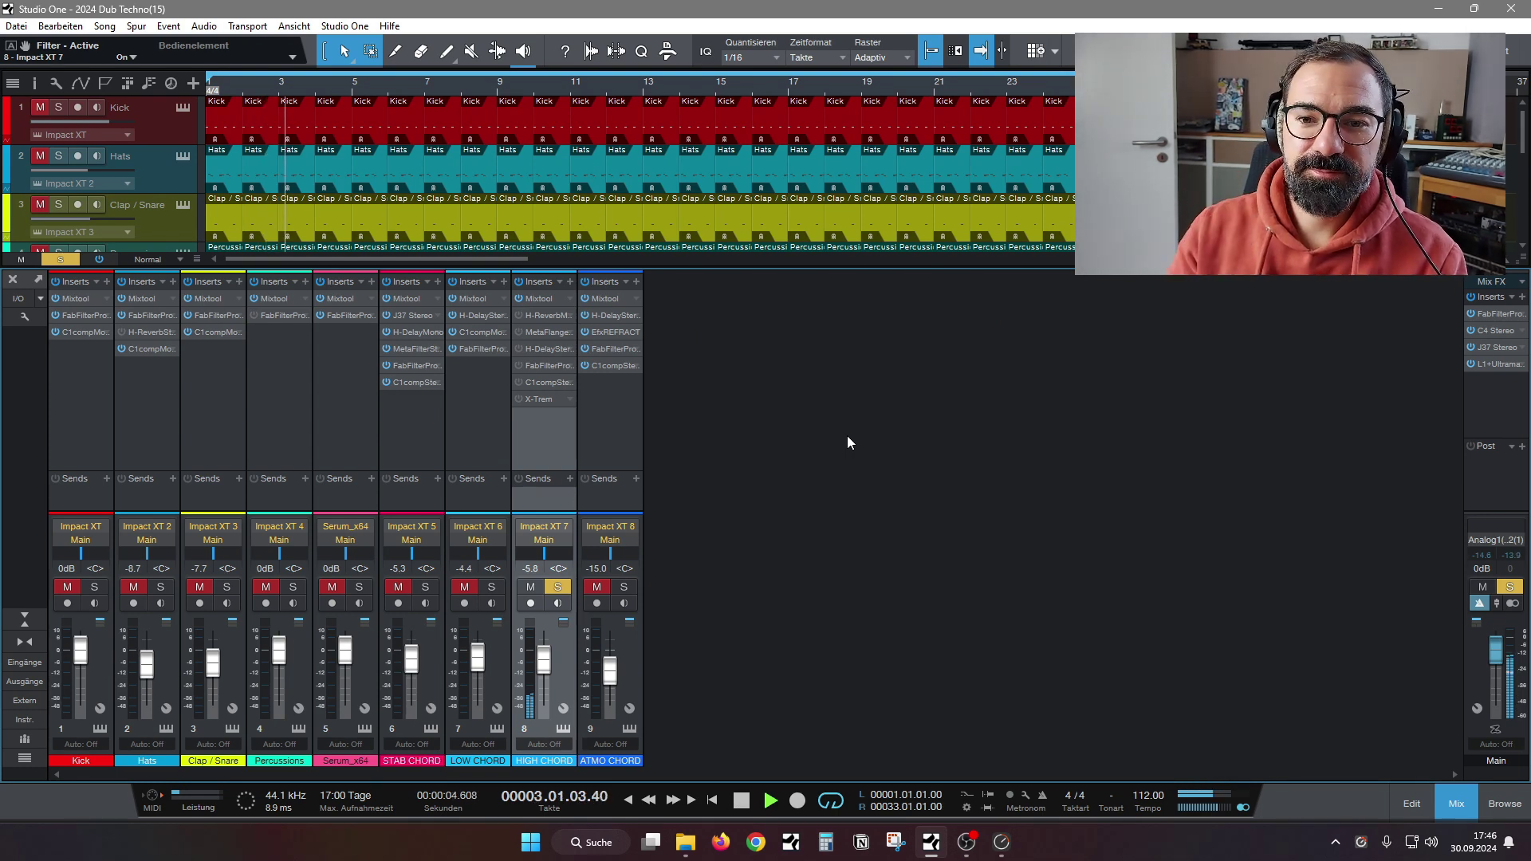
Activate the HIGH CHORD's H-Reverb Mono insert and open its settings beside the channel strips
right_click(543, 316)
click(556, 341)
drag(675, 114, 968, 212)
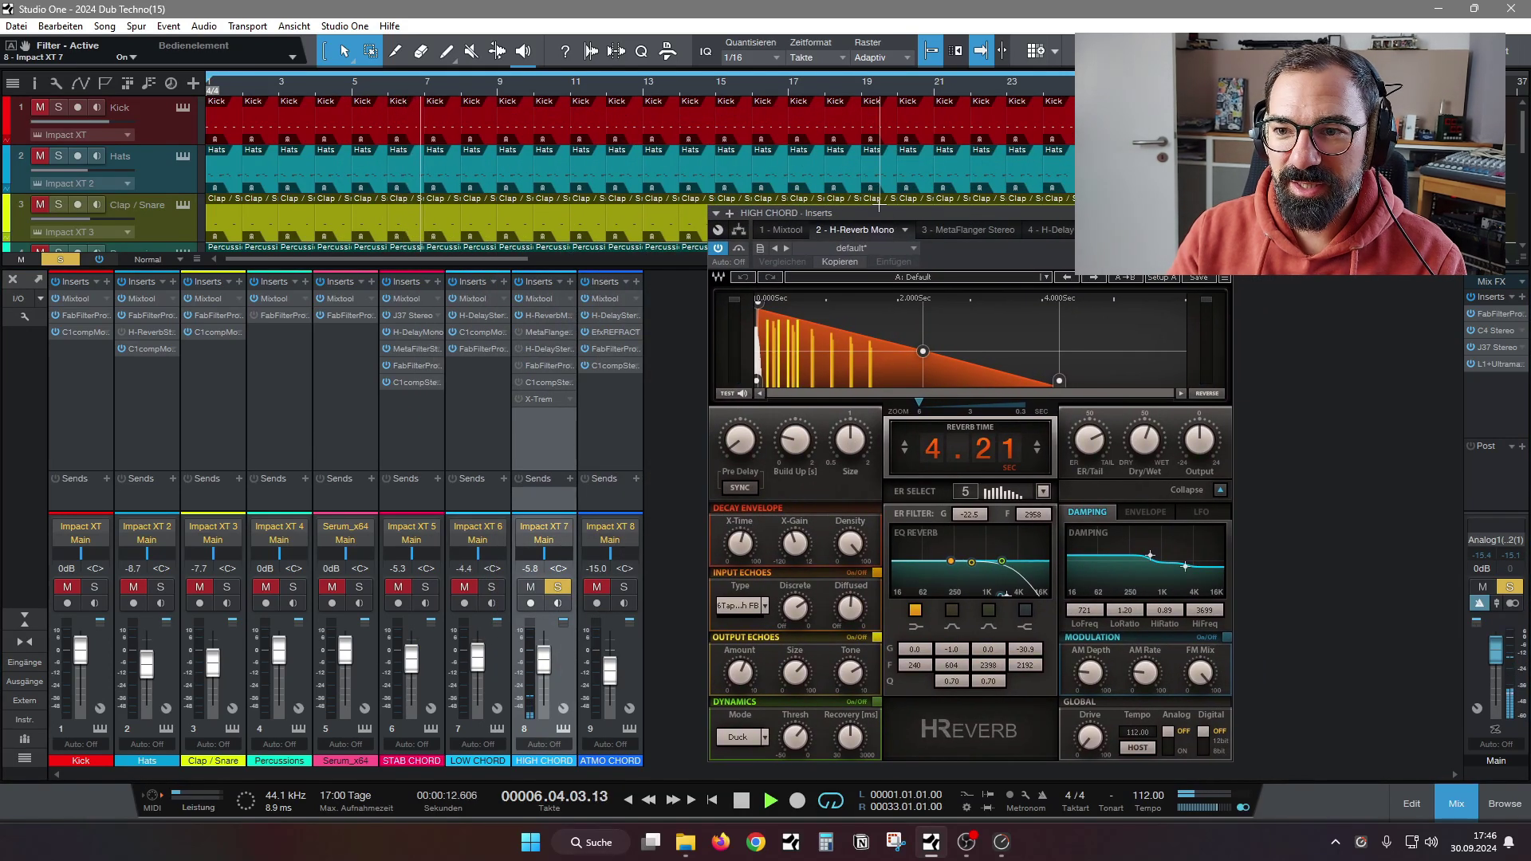
drag(873, 213, 859, 204)
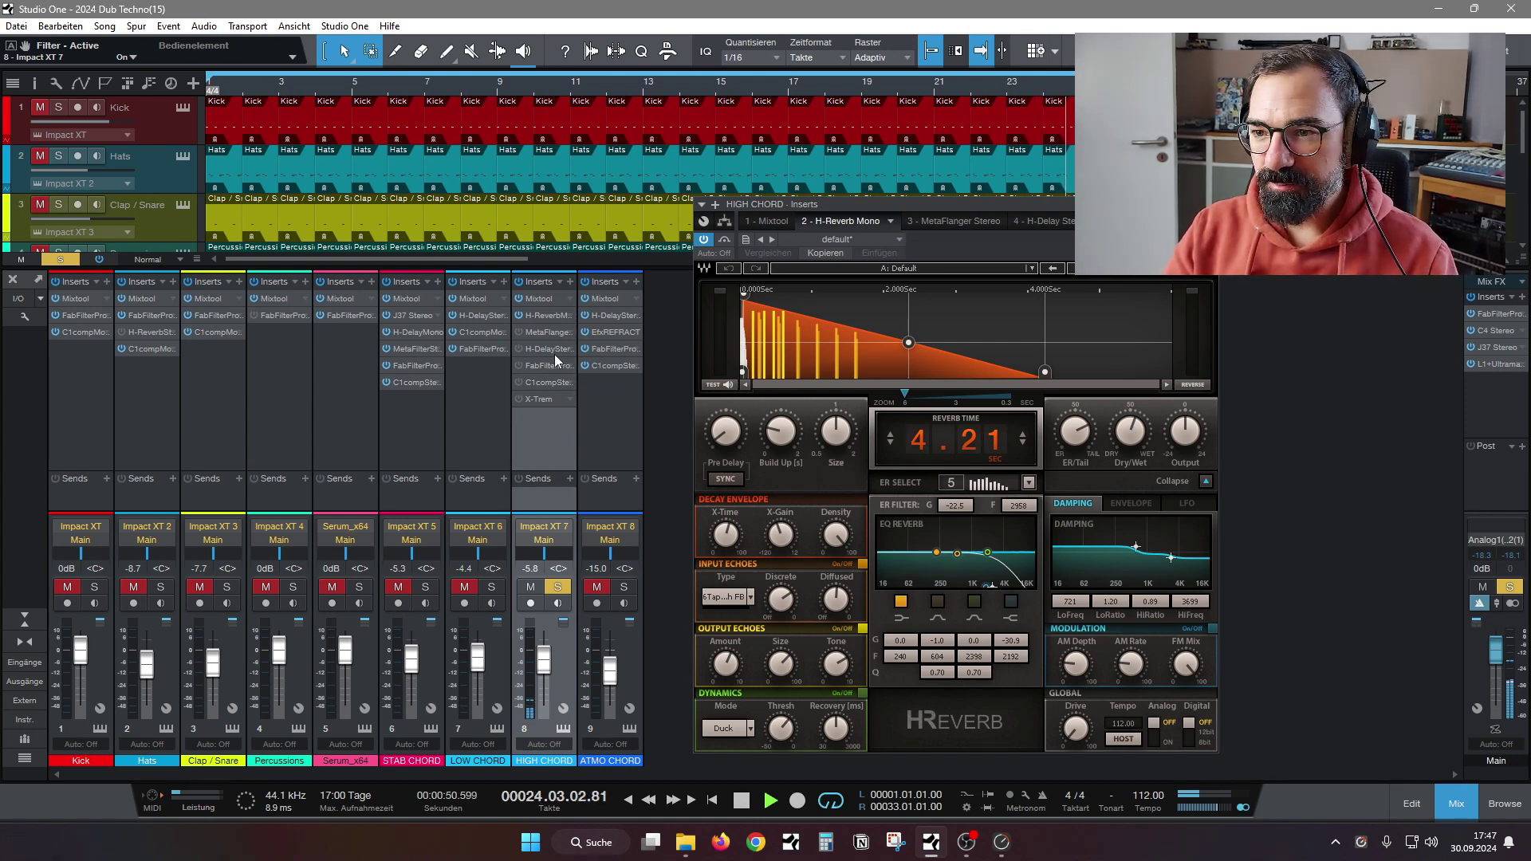
Activate the HIGH CHORD's MetaFlanger Stereo, open its settings, and compare the sound with the effect bypassed and active
click(519, 332)
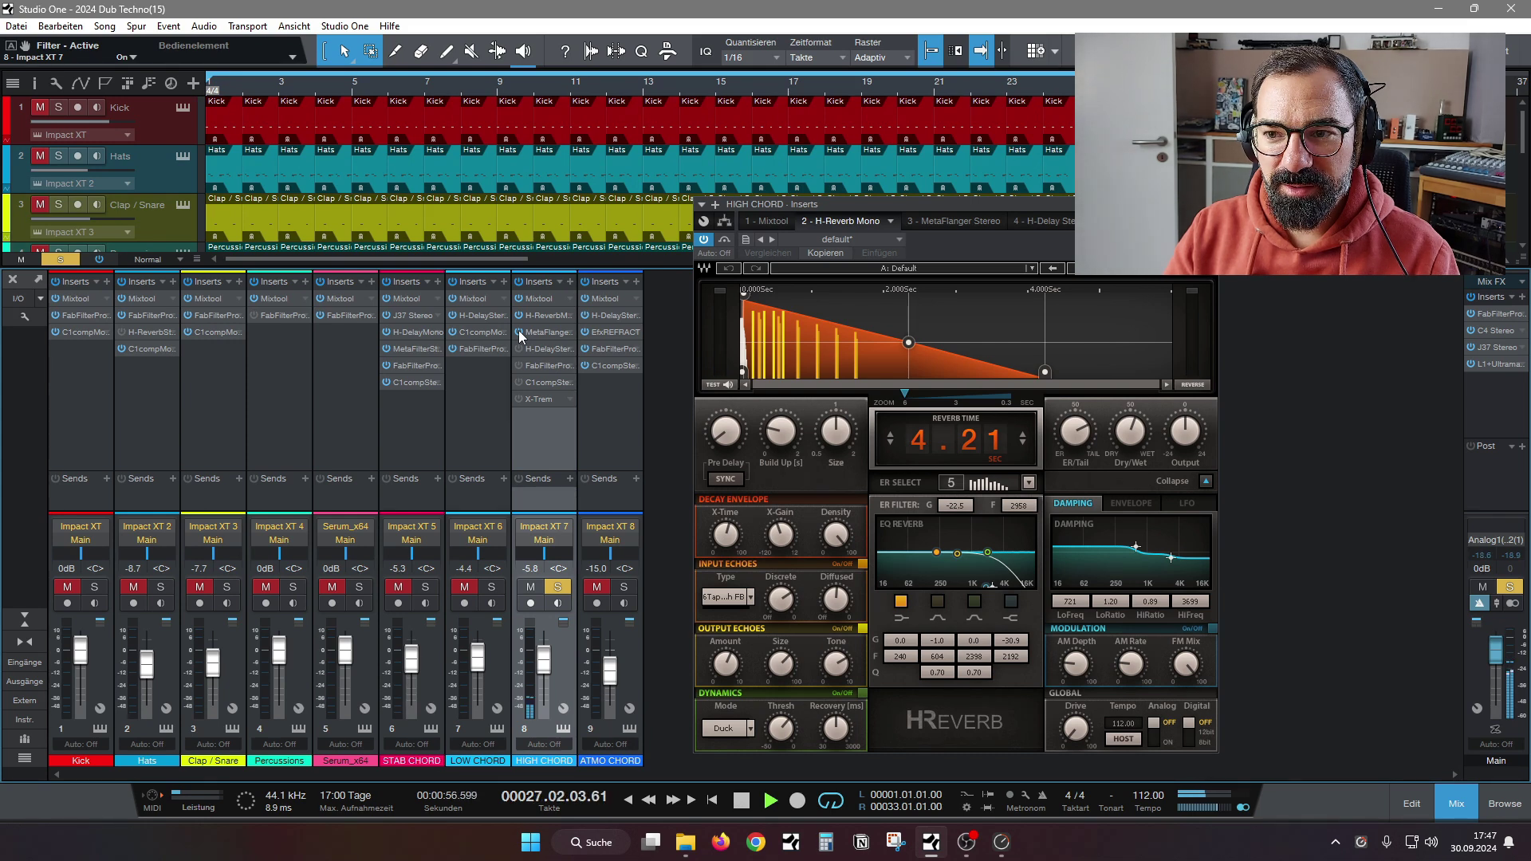
click(934, 222)
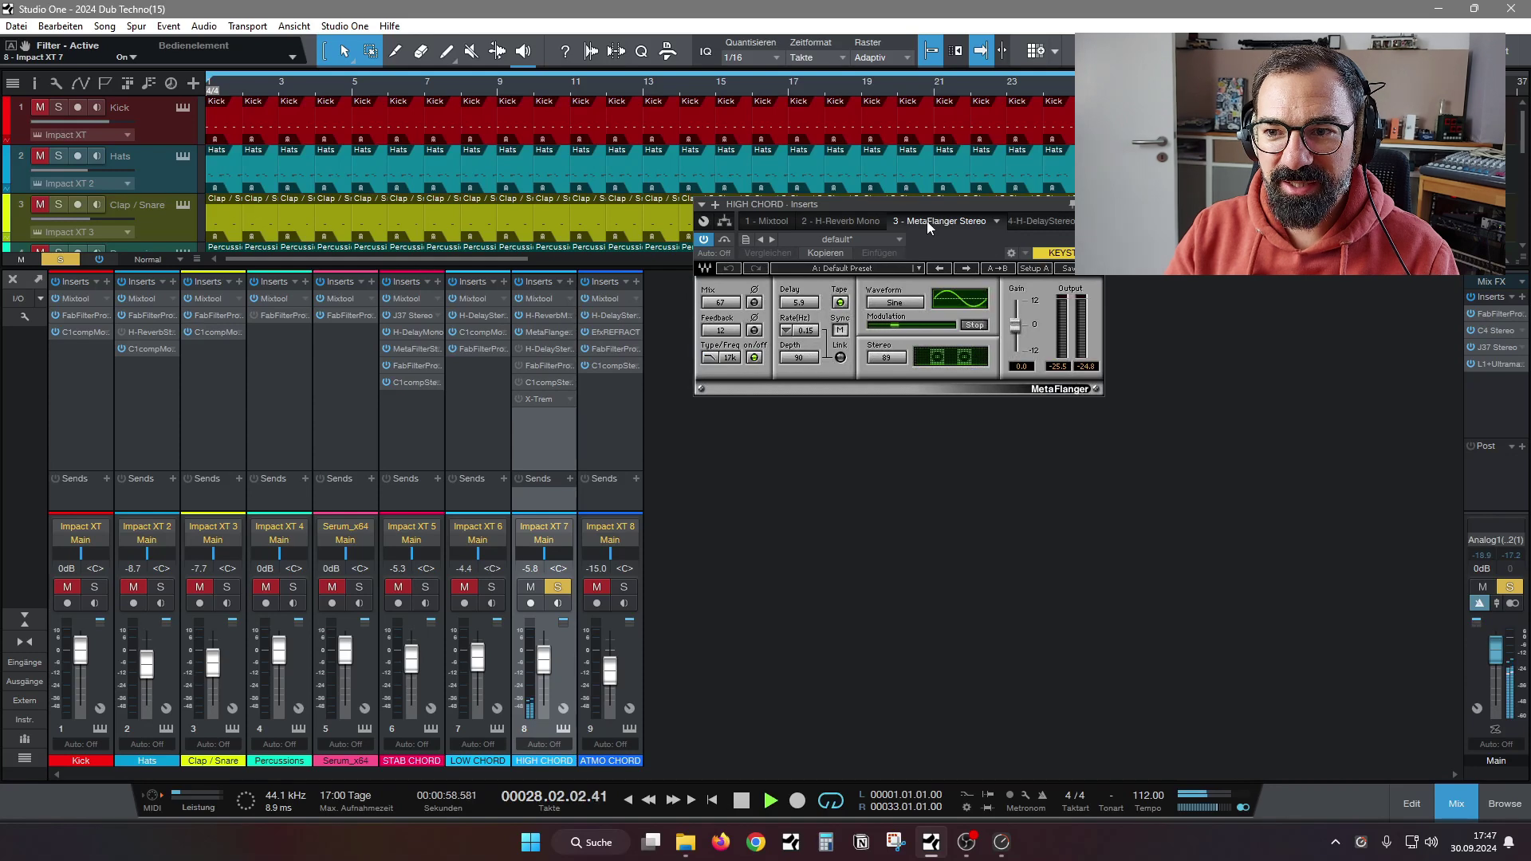
drag(909, 209, 907, 221)
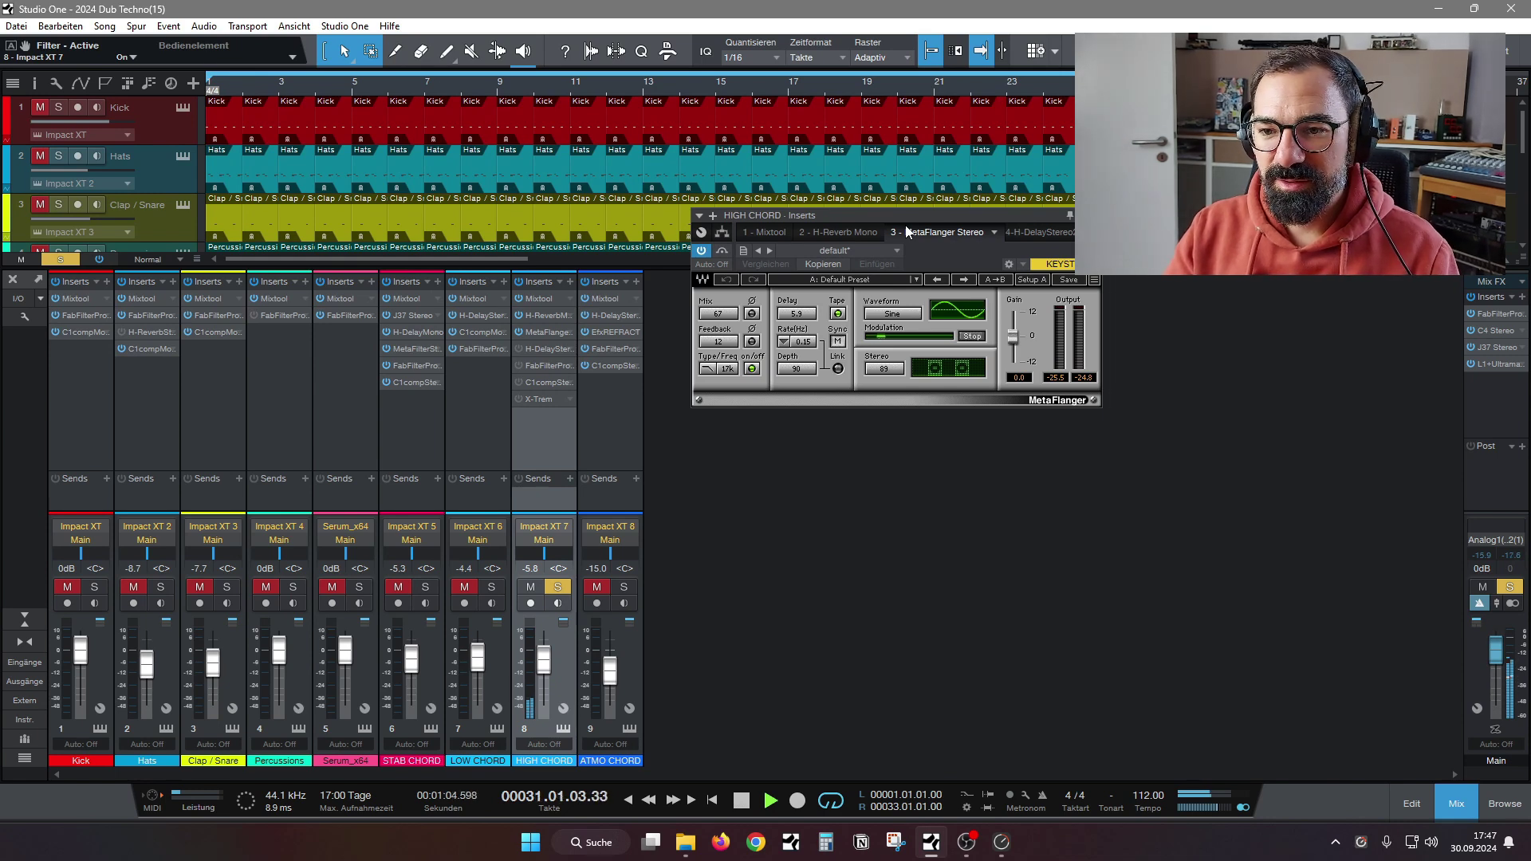
click(702, 250)
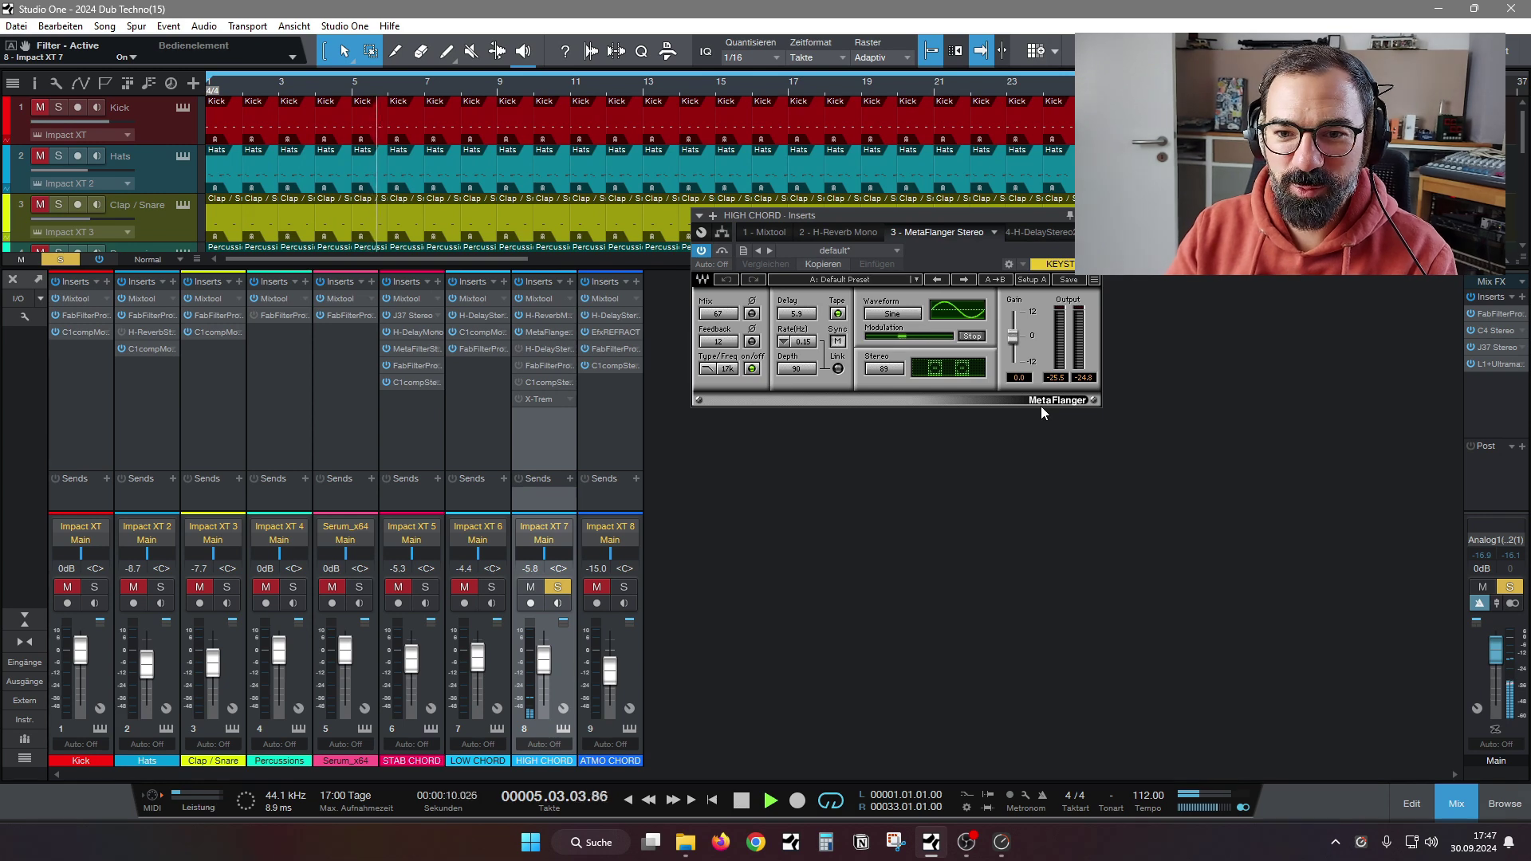
Open and activate the HIGH CHORD's H-Delay Stereo, check its feedback, and set its HiPass filter to 649 Hz
click(1038, 237)
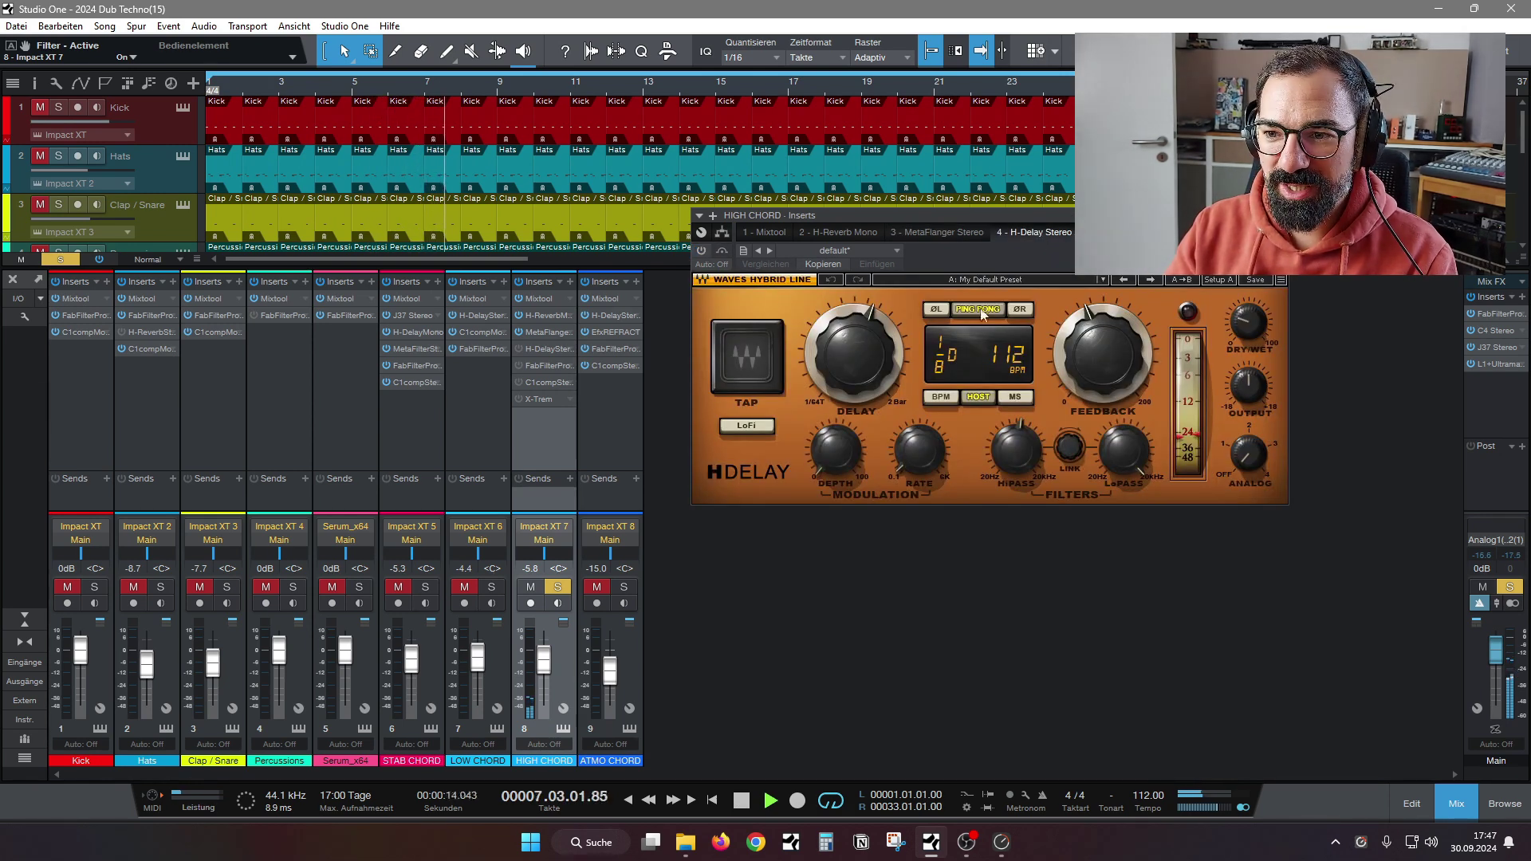
click(700, 254)
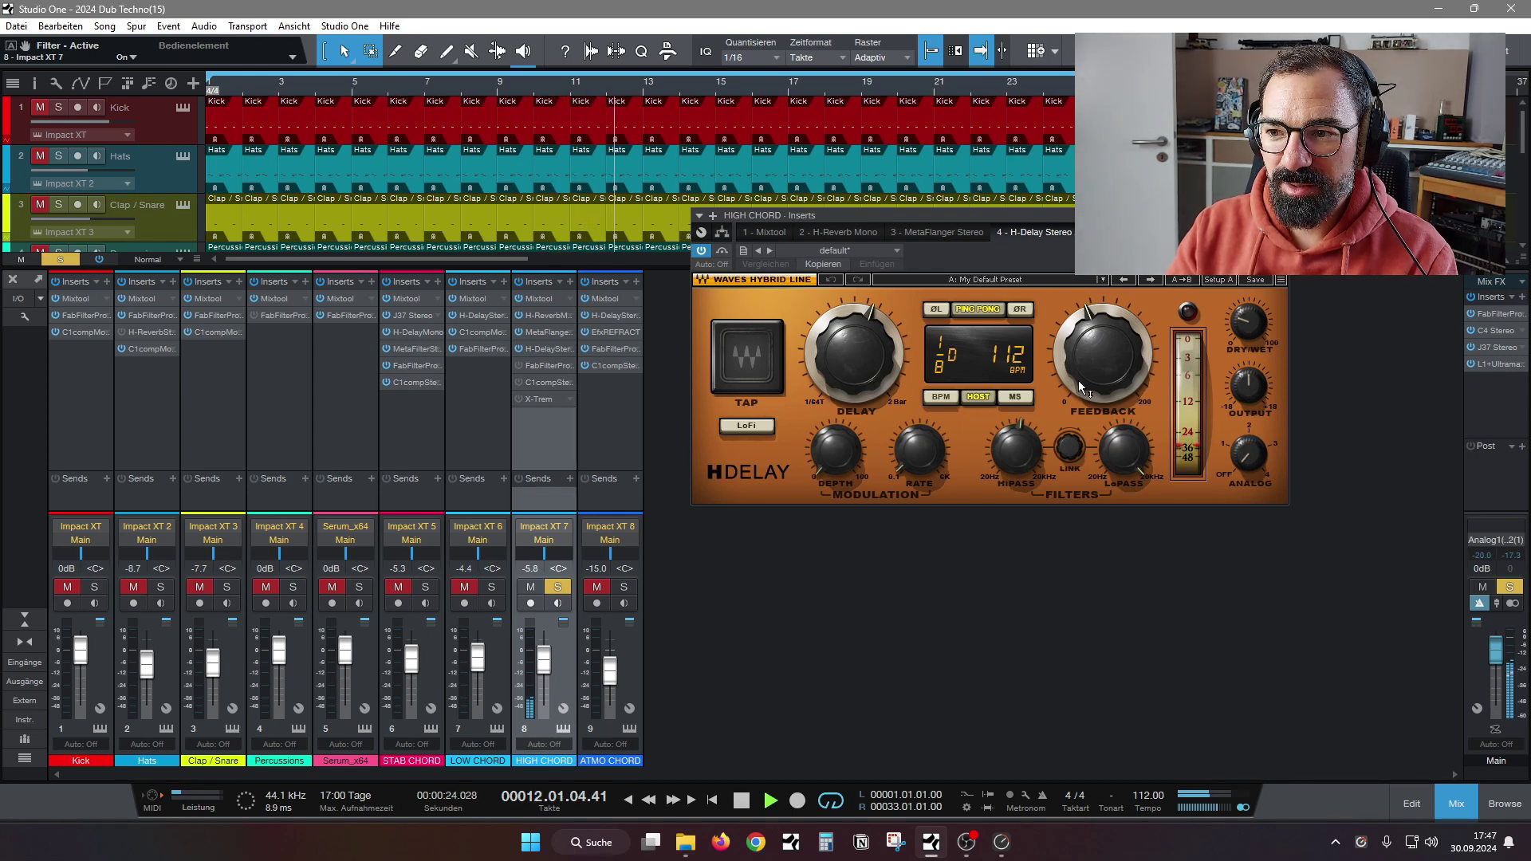
mouse_move(1101, 320)
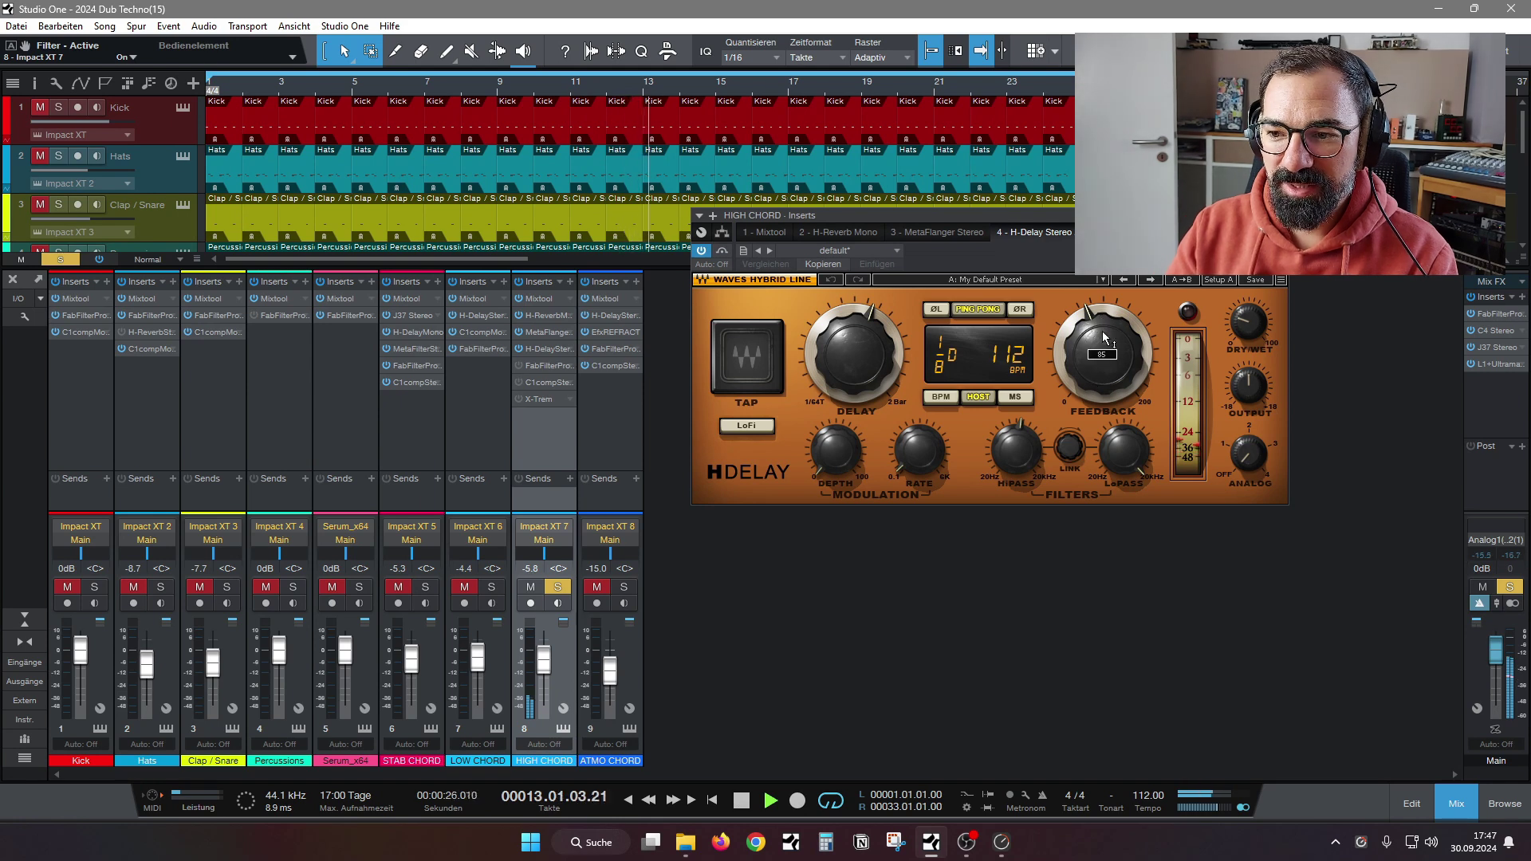
mouse_move(1024, 465)
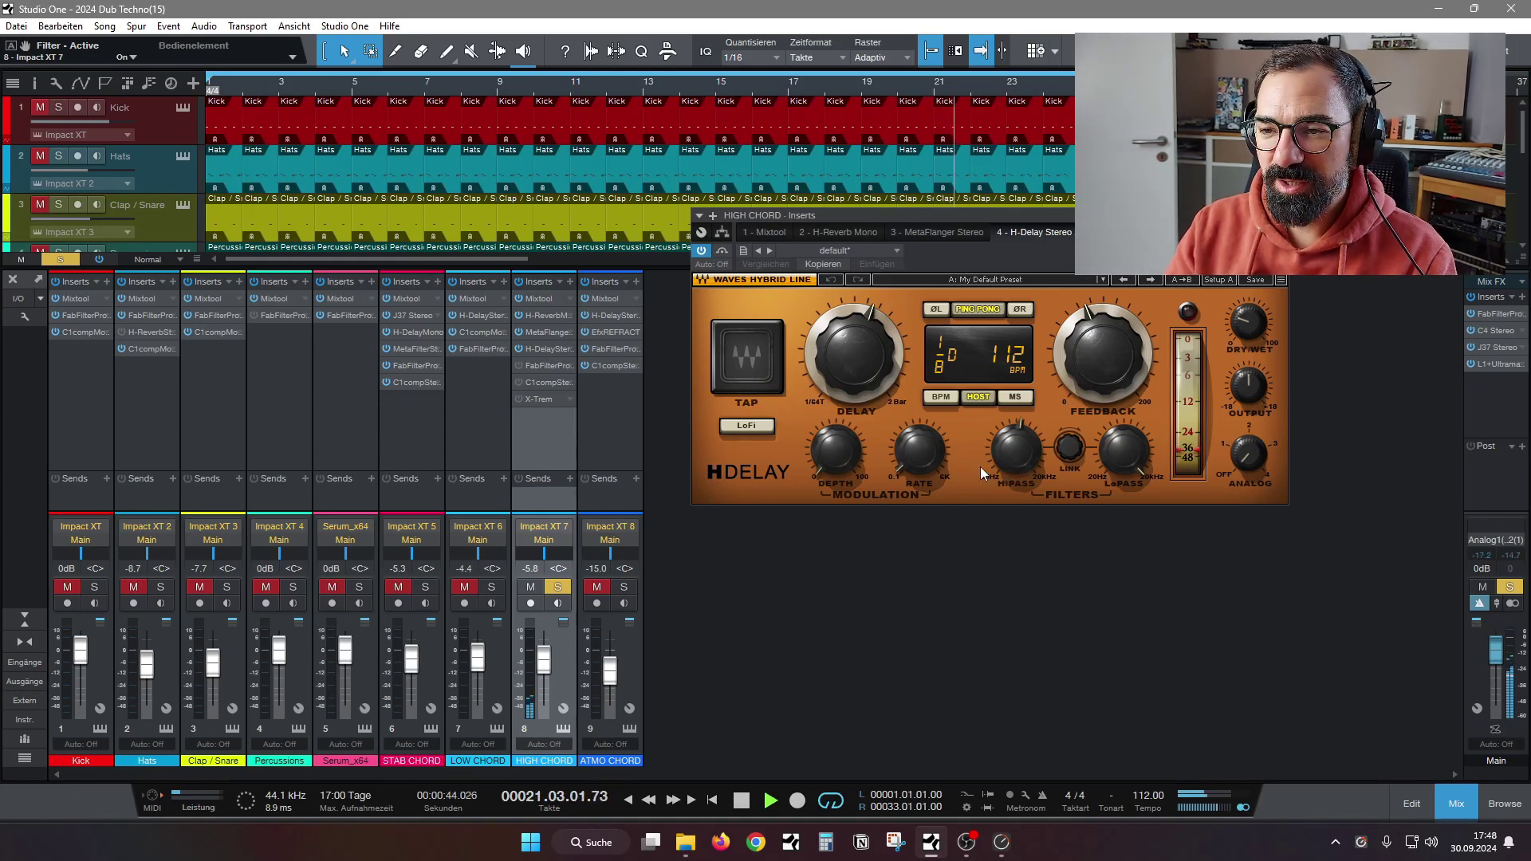
drag(970, 216, 971, 221)
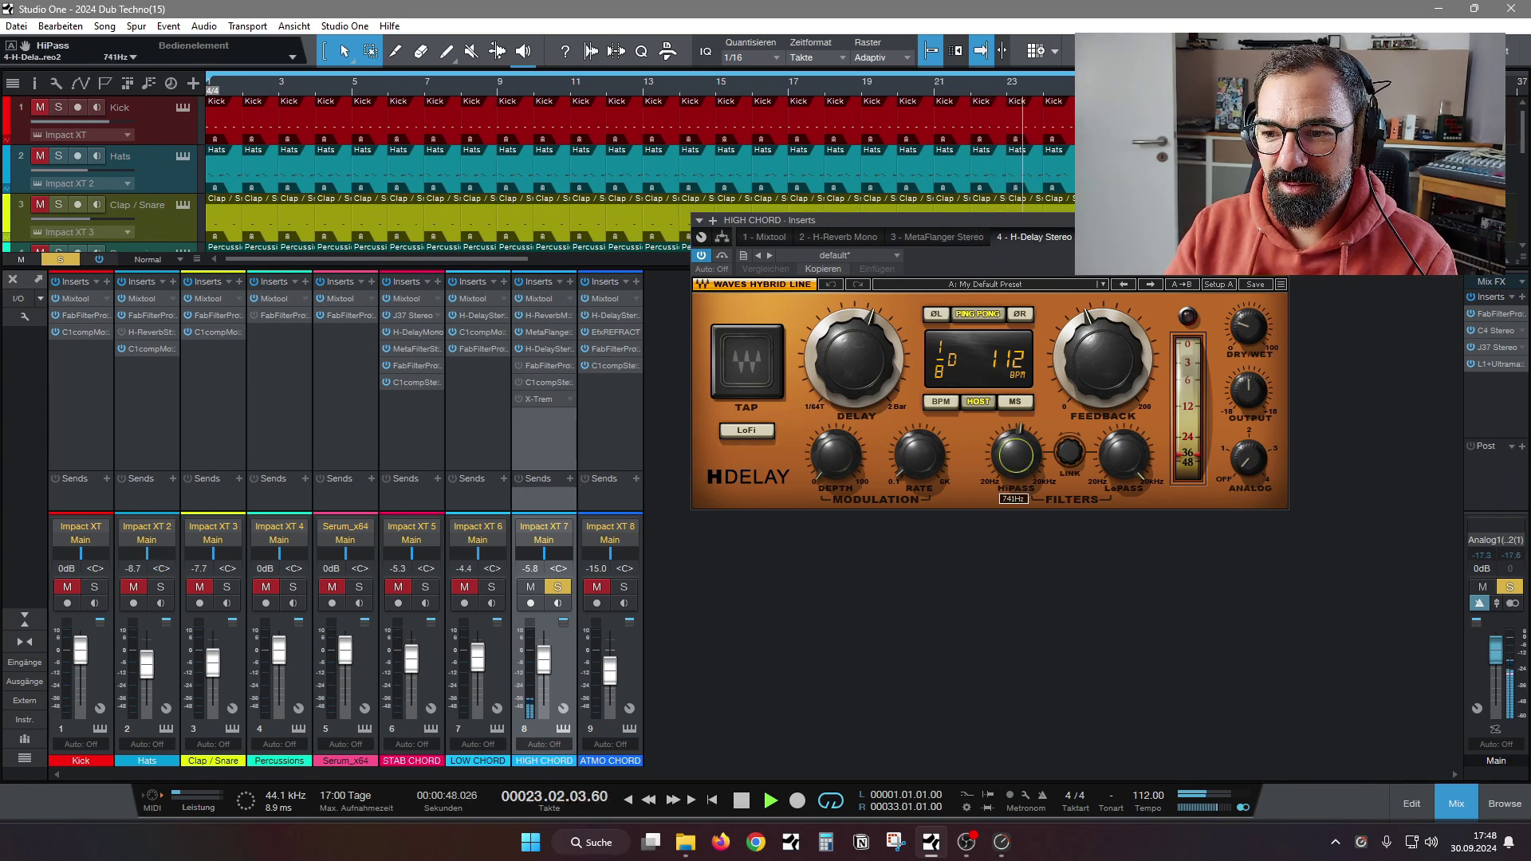
drag(1020, 456, 1021, 469)
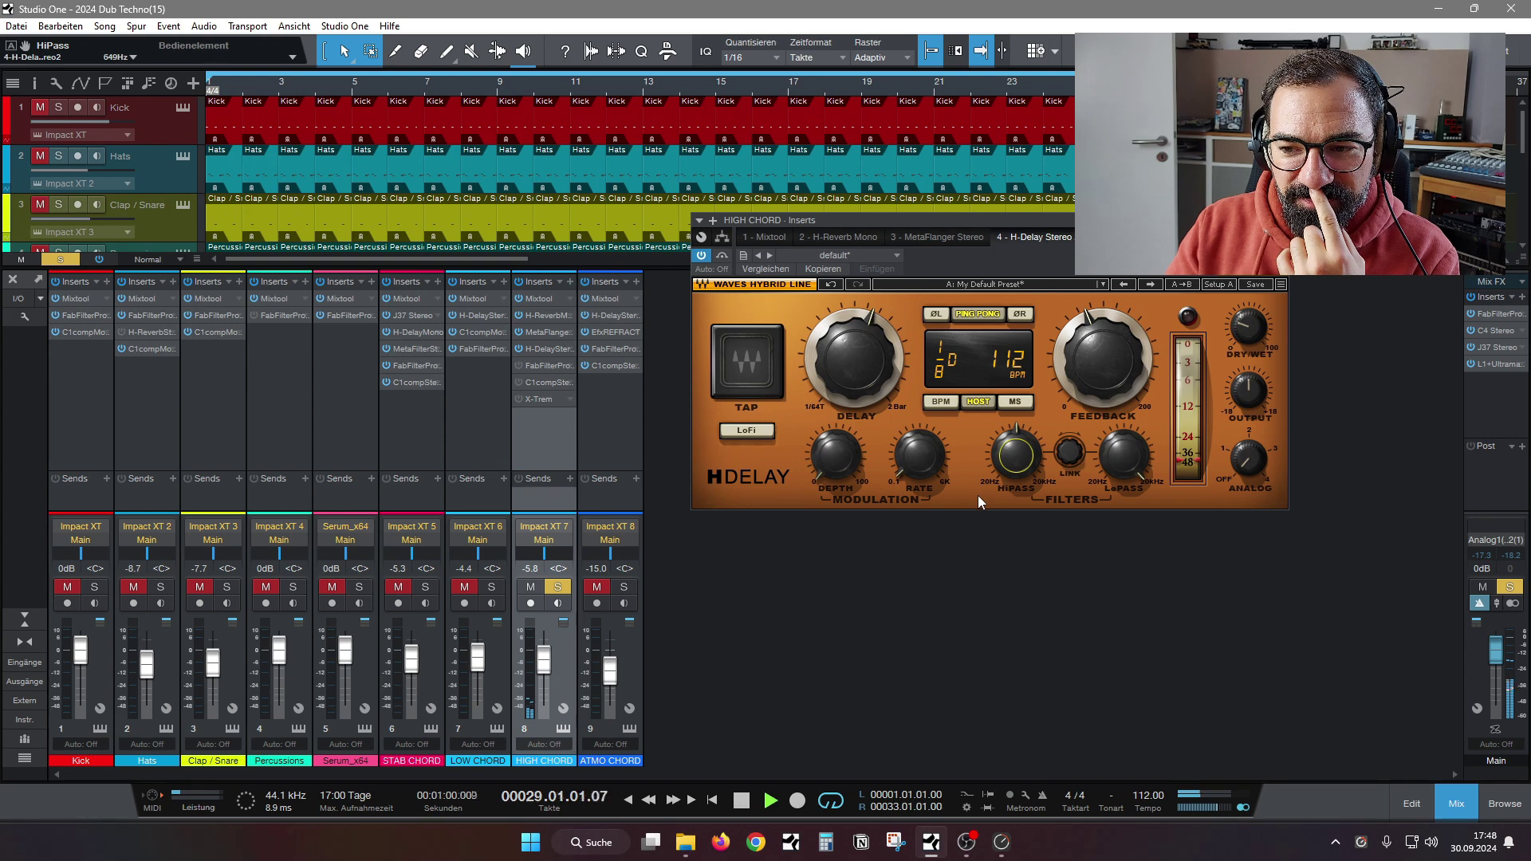
Open and activate the HIGH CHORD's FabFilter Pro-Q 3, and inspect its 24 dB/oct low cut and bell band
click(1116, 237)
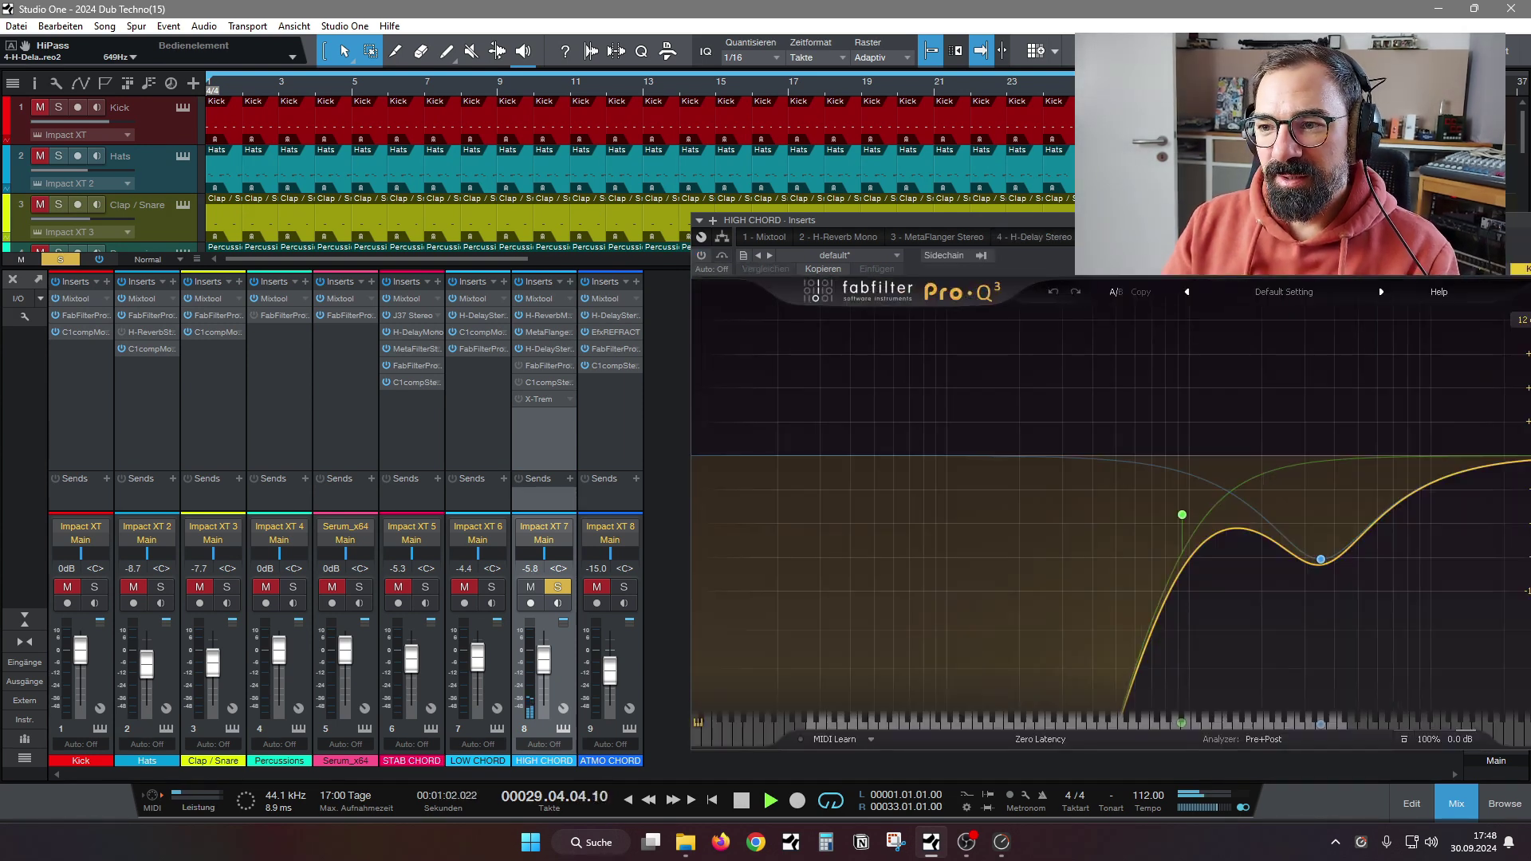
drag(1136, 237, 860, 170)
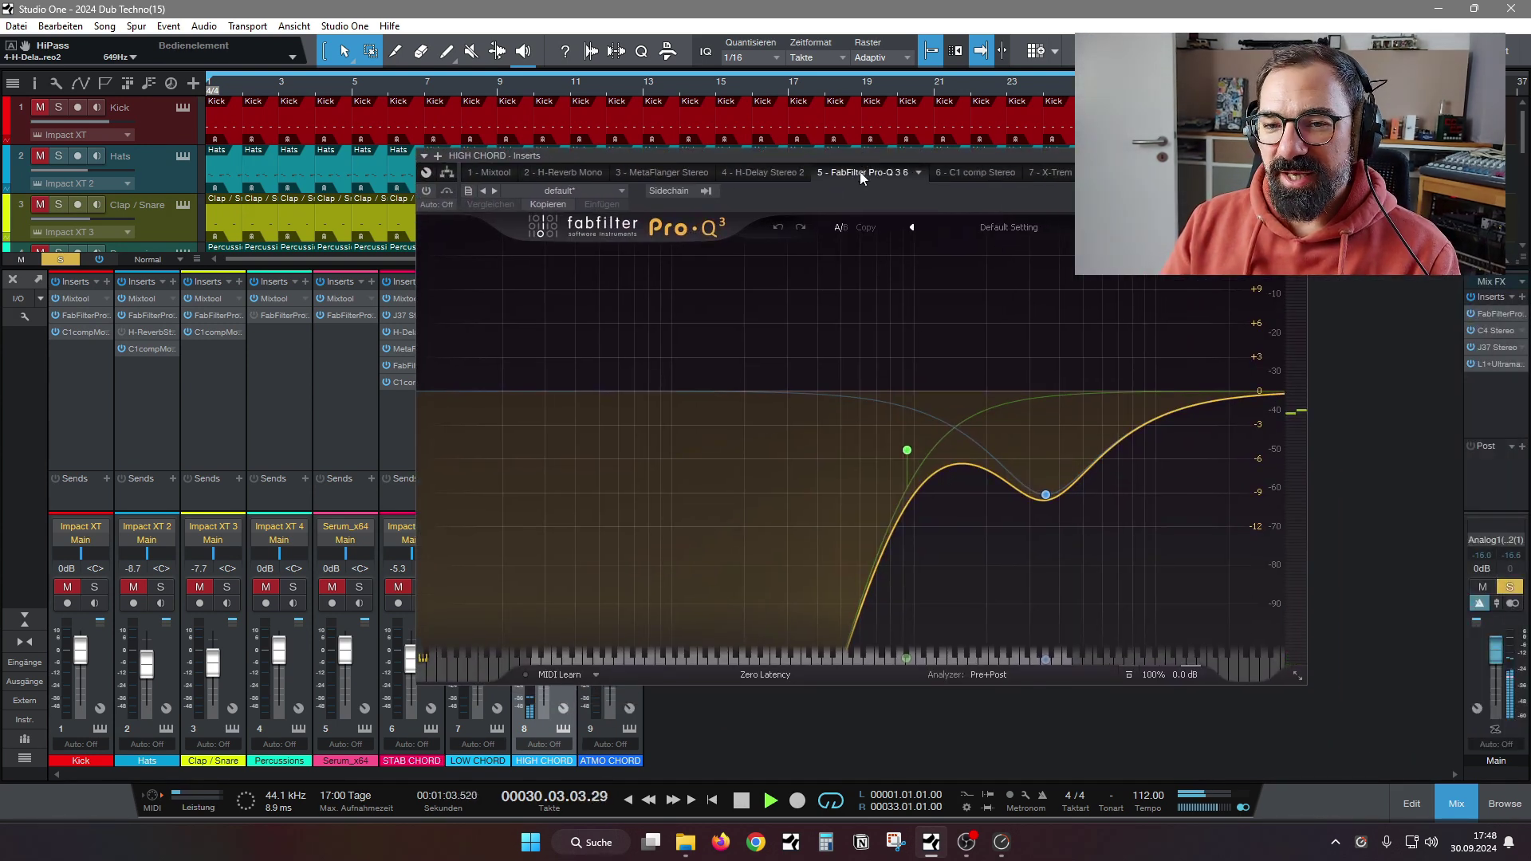
click(427, 194)
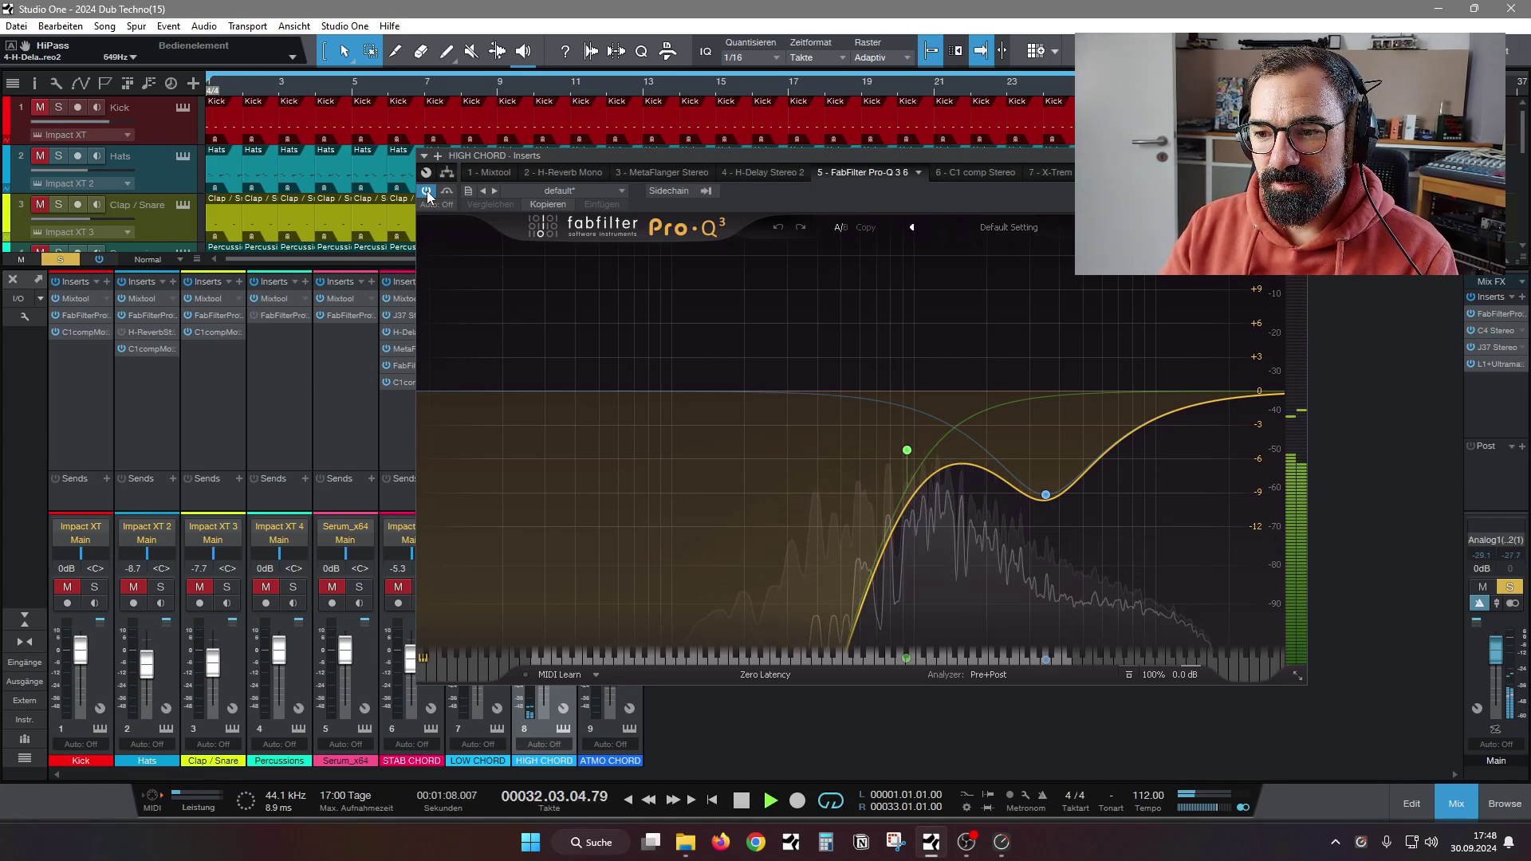
mouse_move(946, 490)
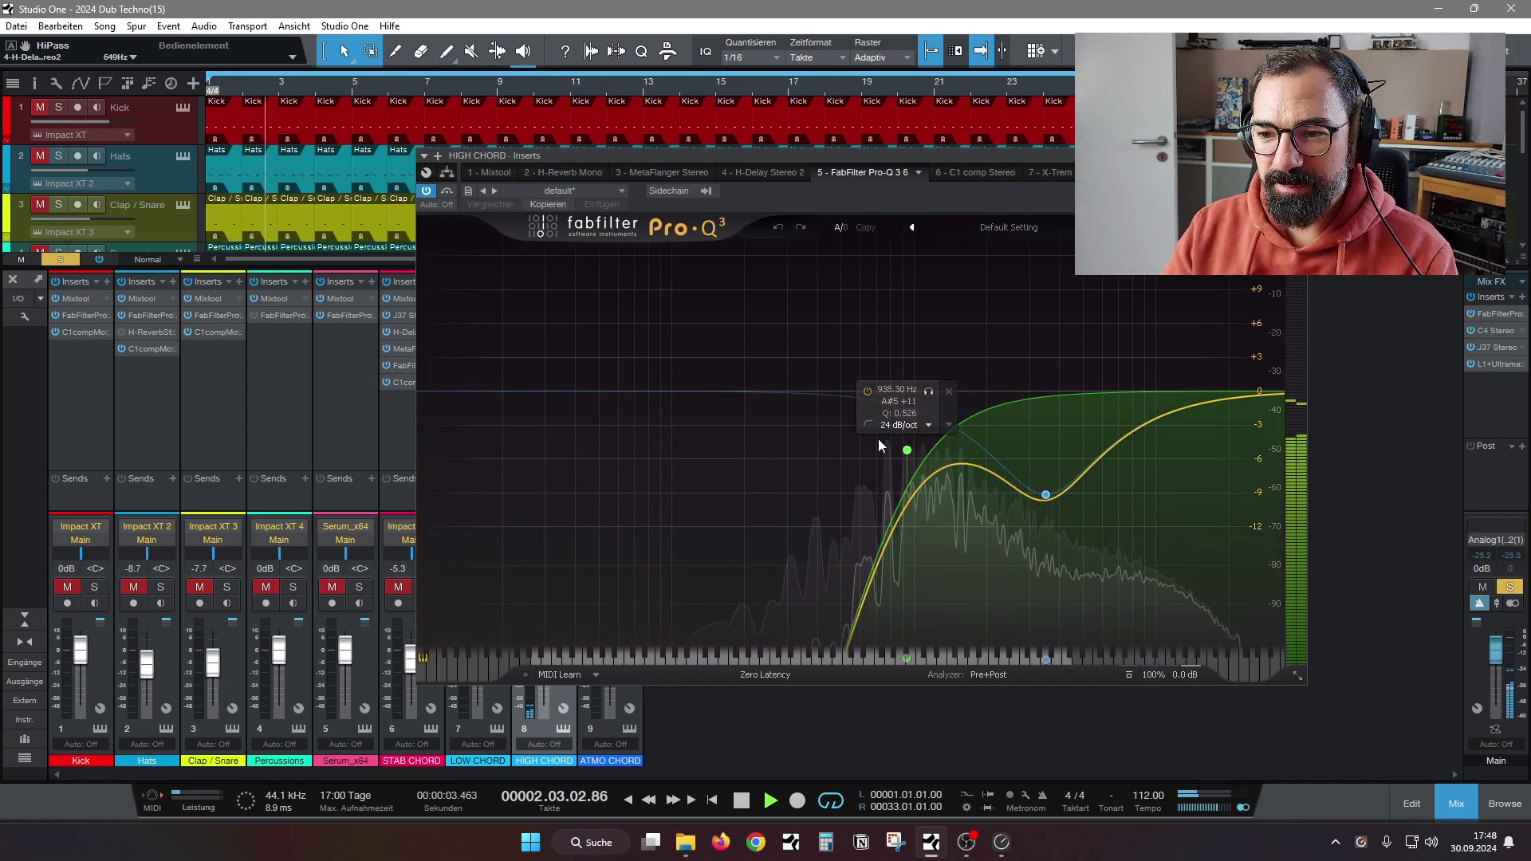
click(929, 393)
mouse_move(1077, 463)
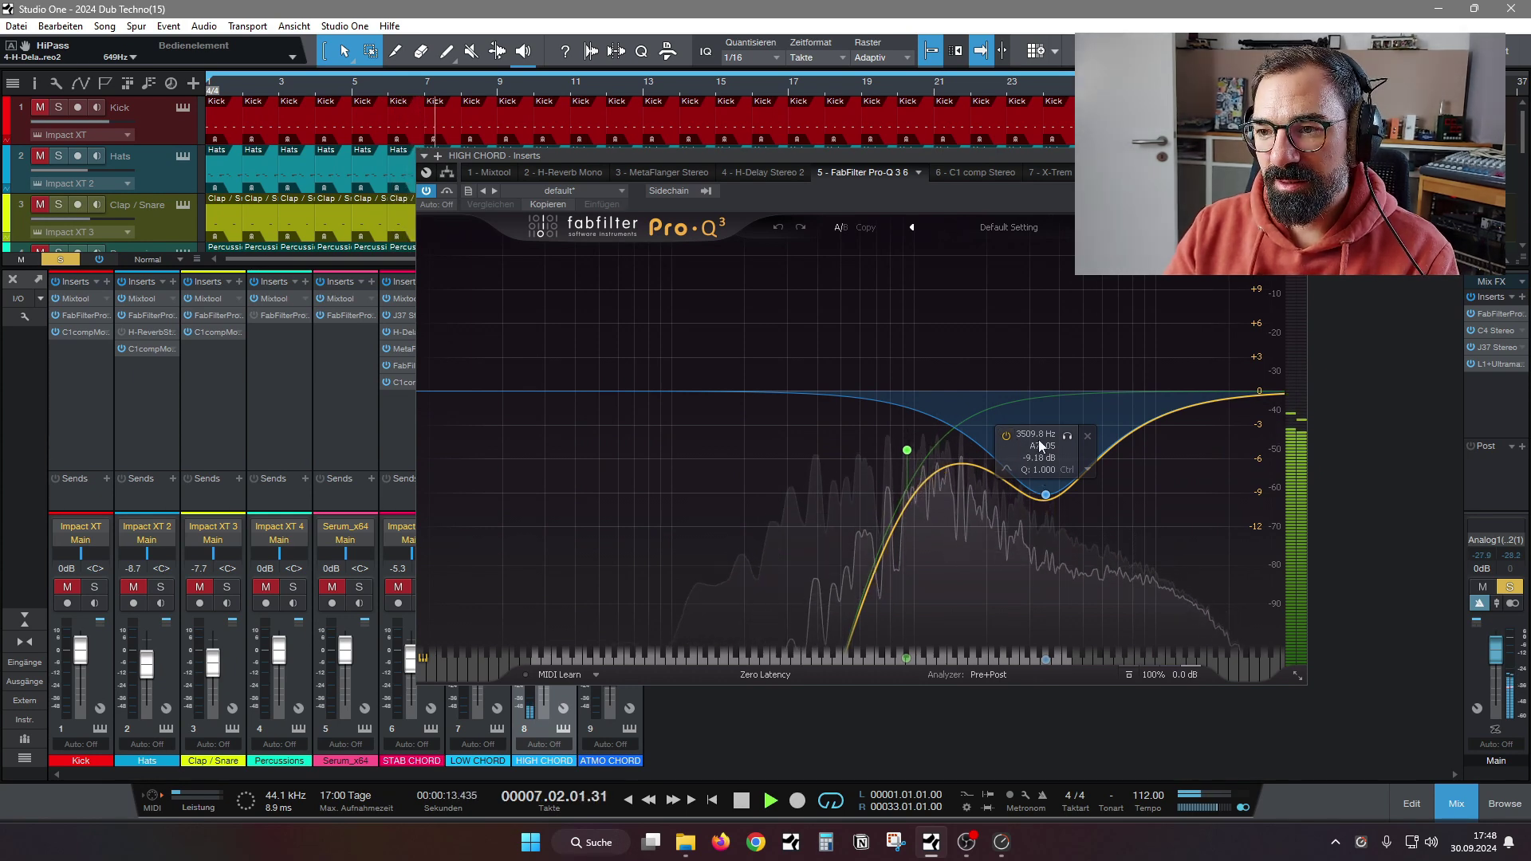
Open and activate the HIGH CHORD's C1 comp Stereo, and place its window beside the channel strips
click(989, 171)
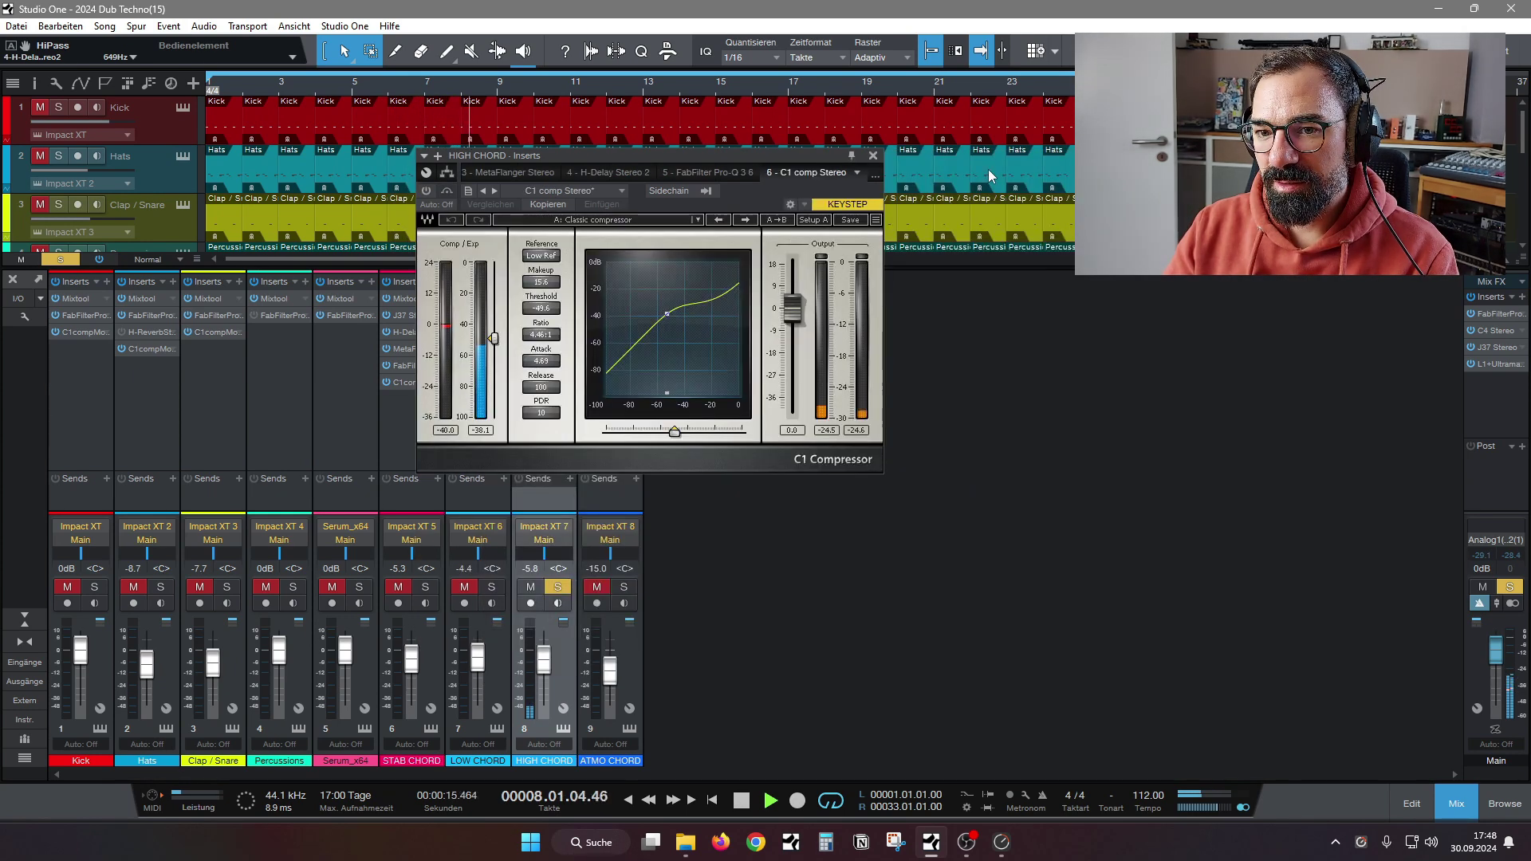
click(427, 191)
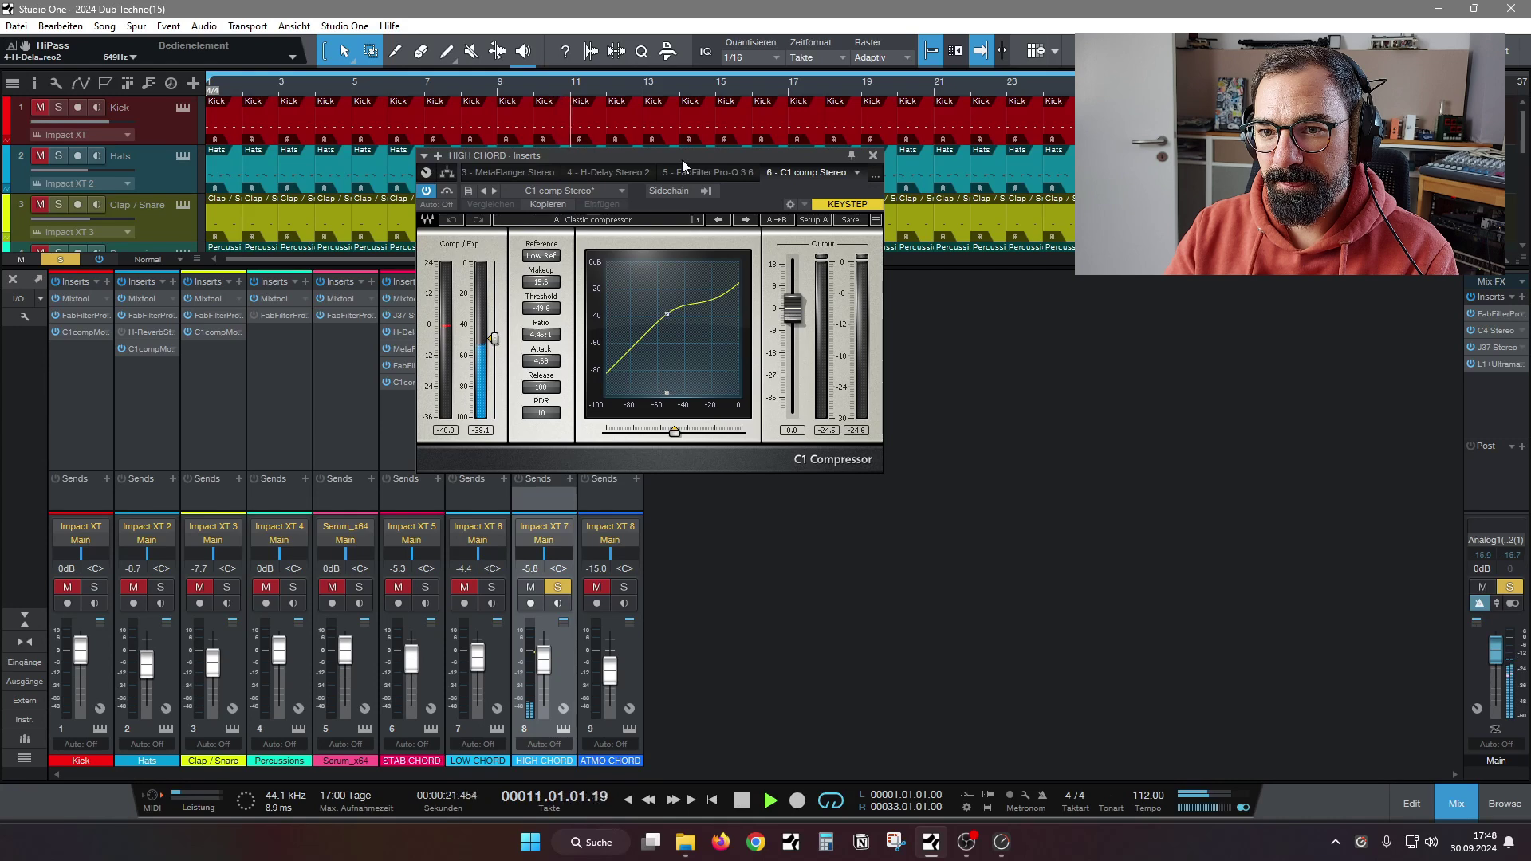
drag(678, 155, 928, 271)
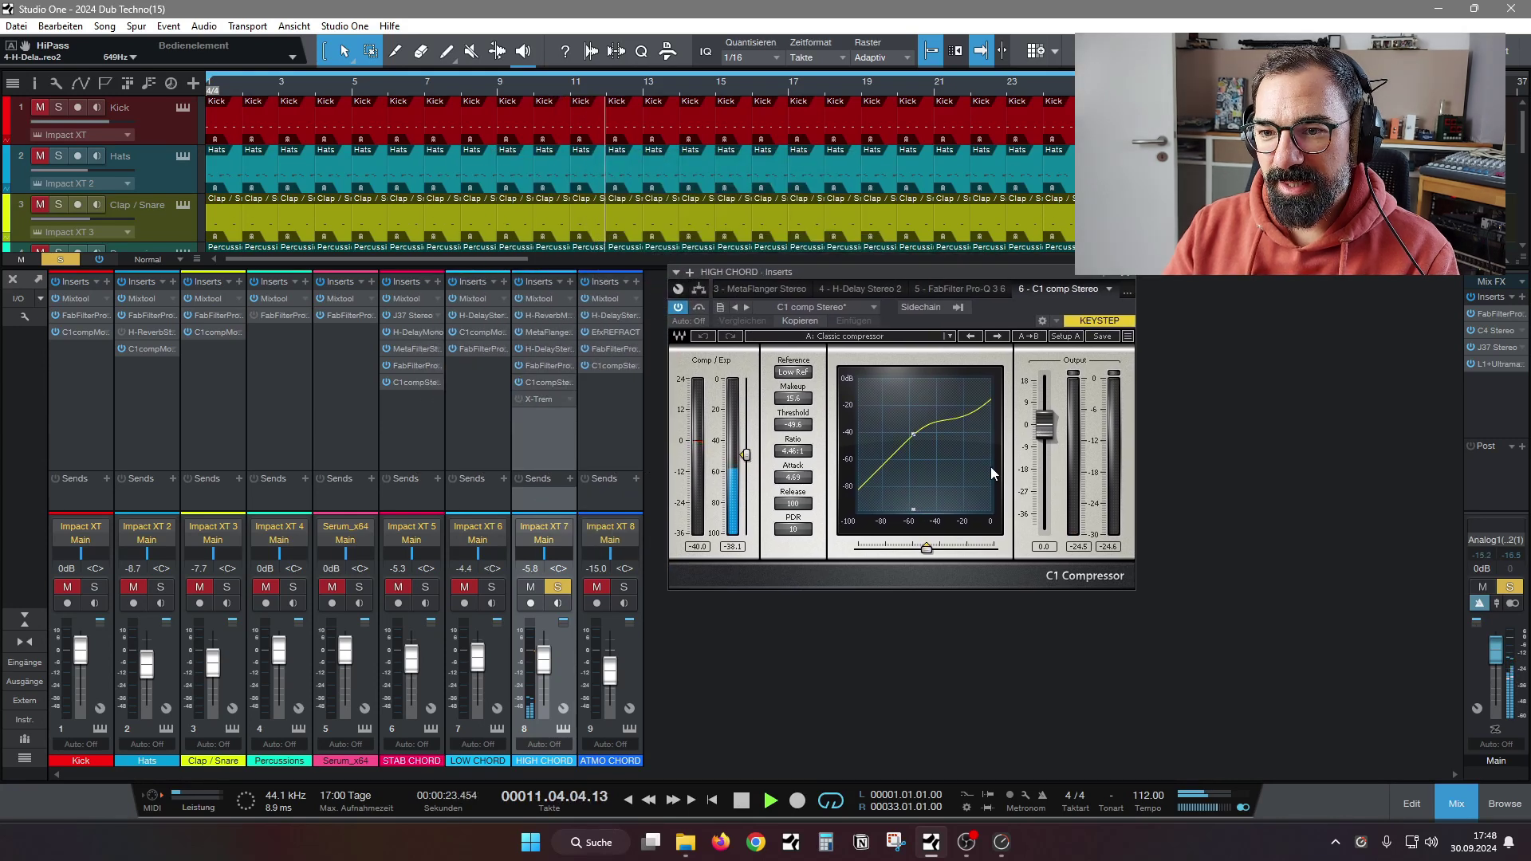
Activate the HIGH CHORD's X-Trem insert and open its settings beside the channel strips
right_click(533, 399)
click(547, 418)
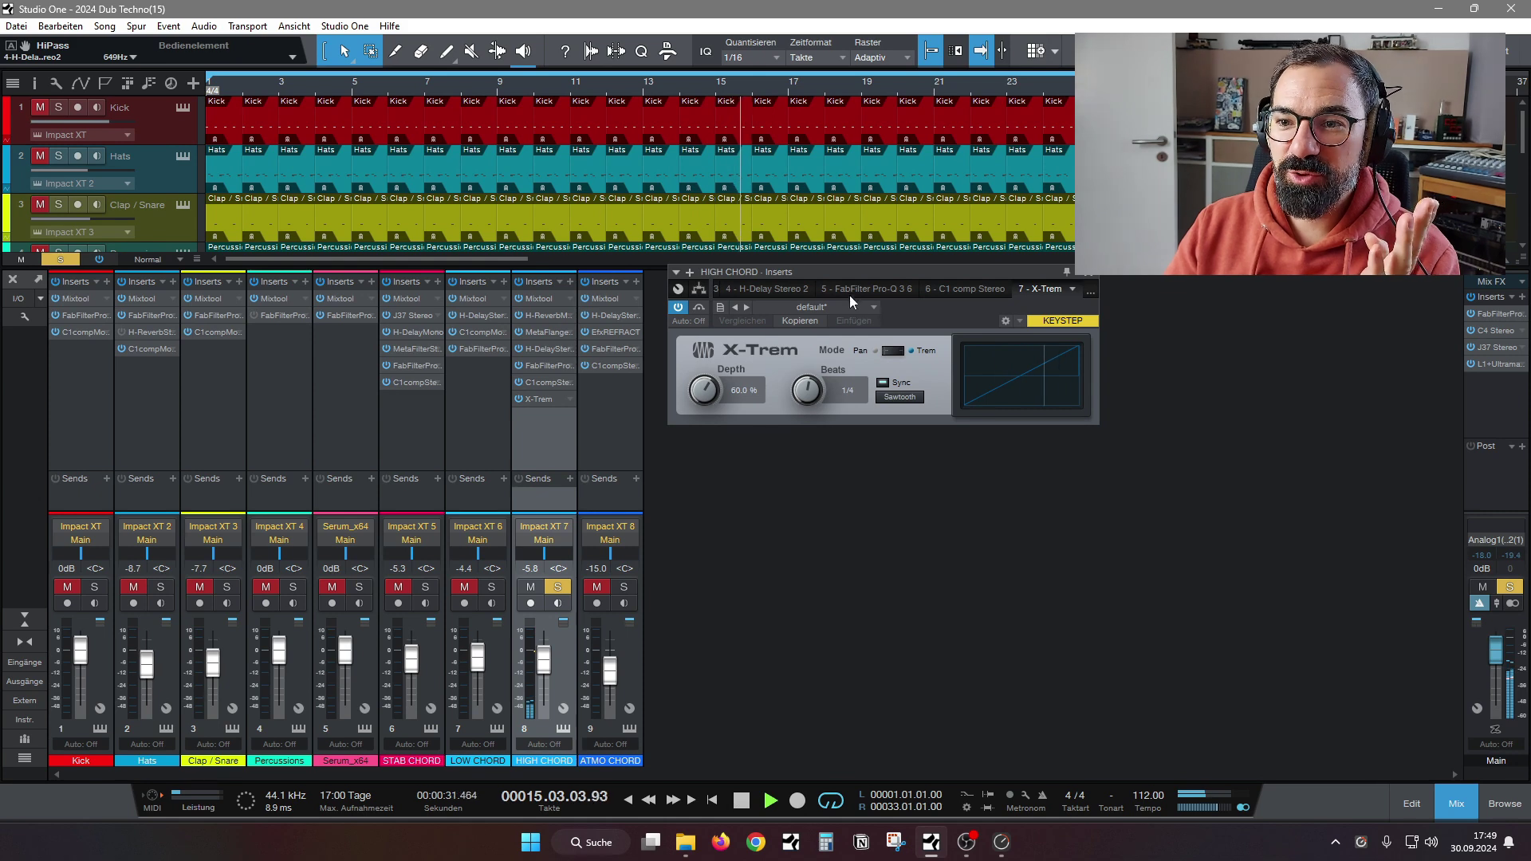
drag(845, 274, 842, 290)
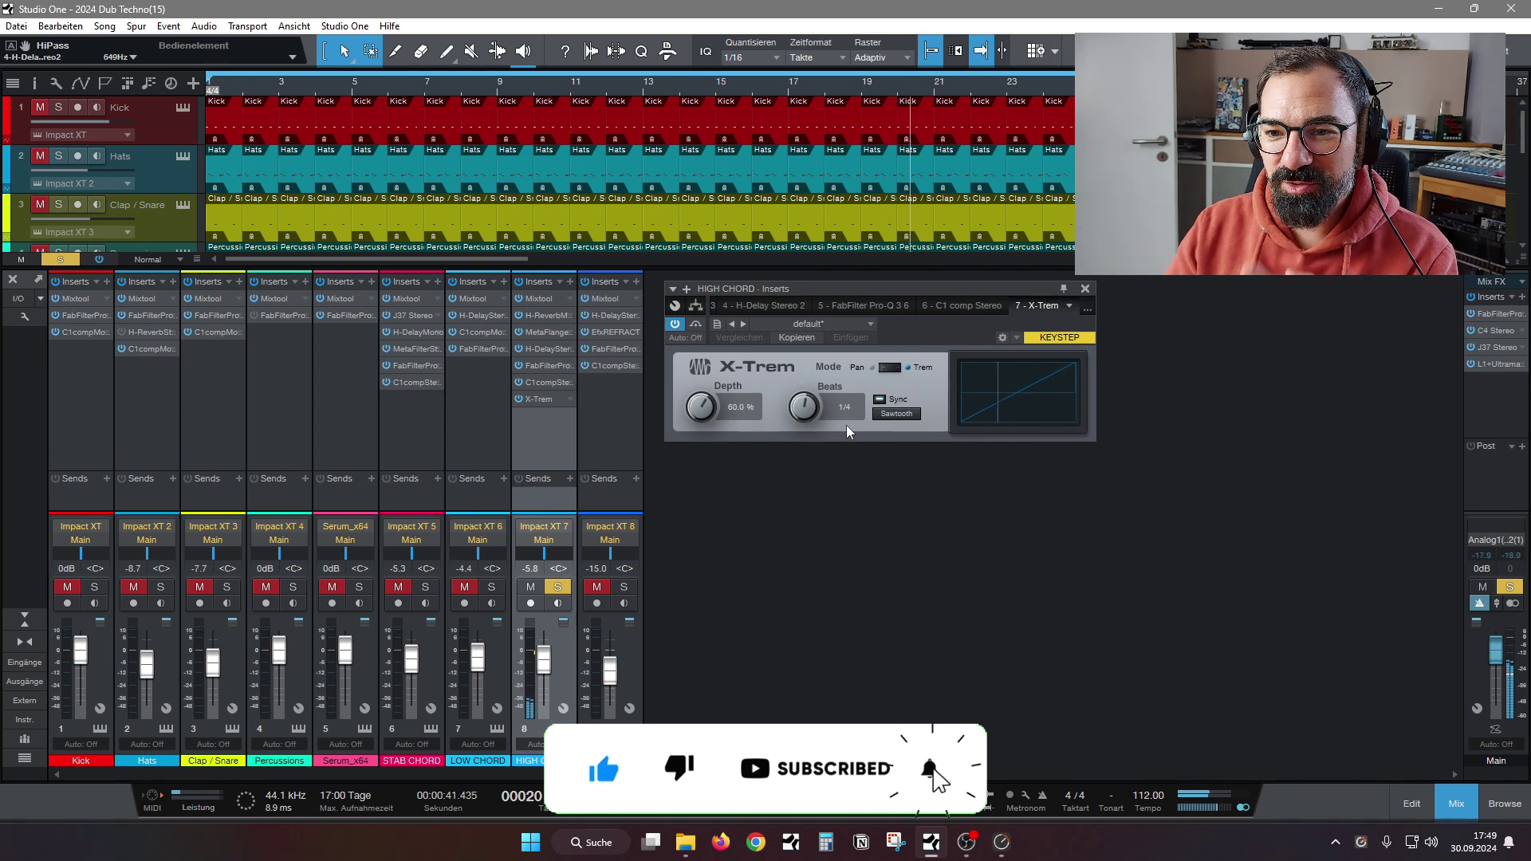
Audition X-Trem in Pan mode and at different depths, restore Trem mode with 60% depth, and close its window
click(880, 369)
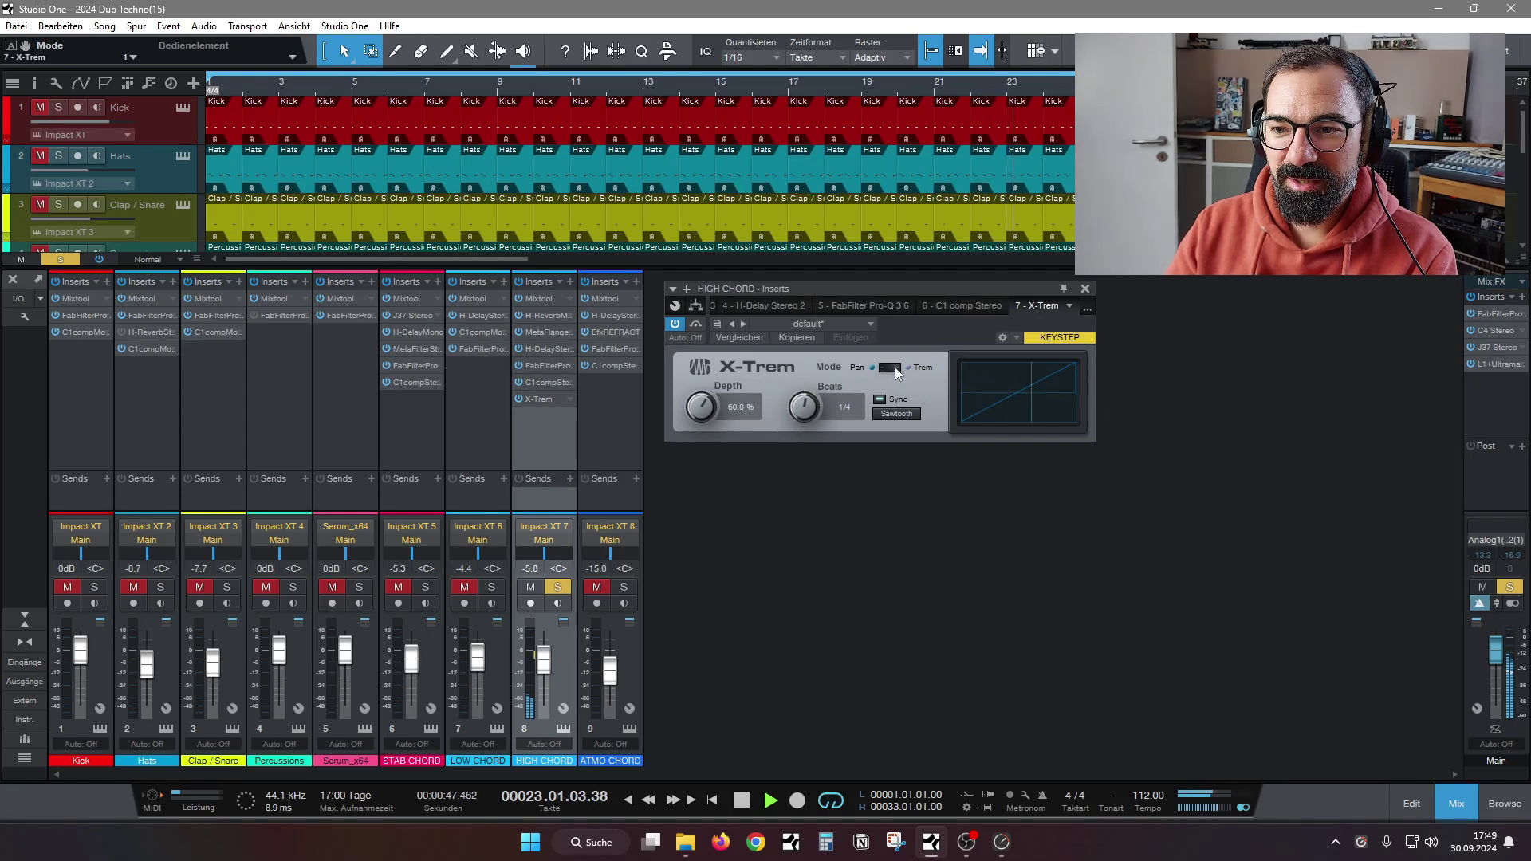
click(896, 366)
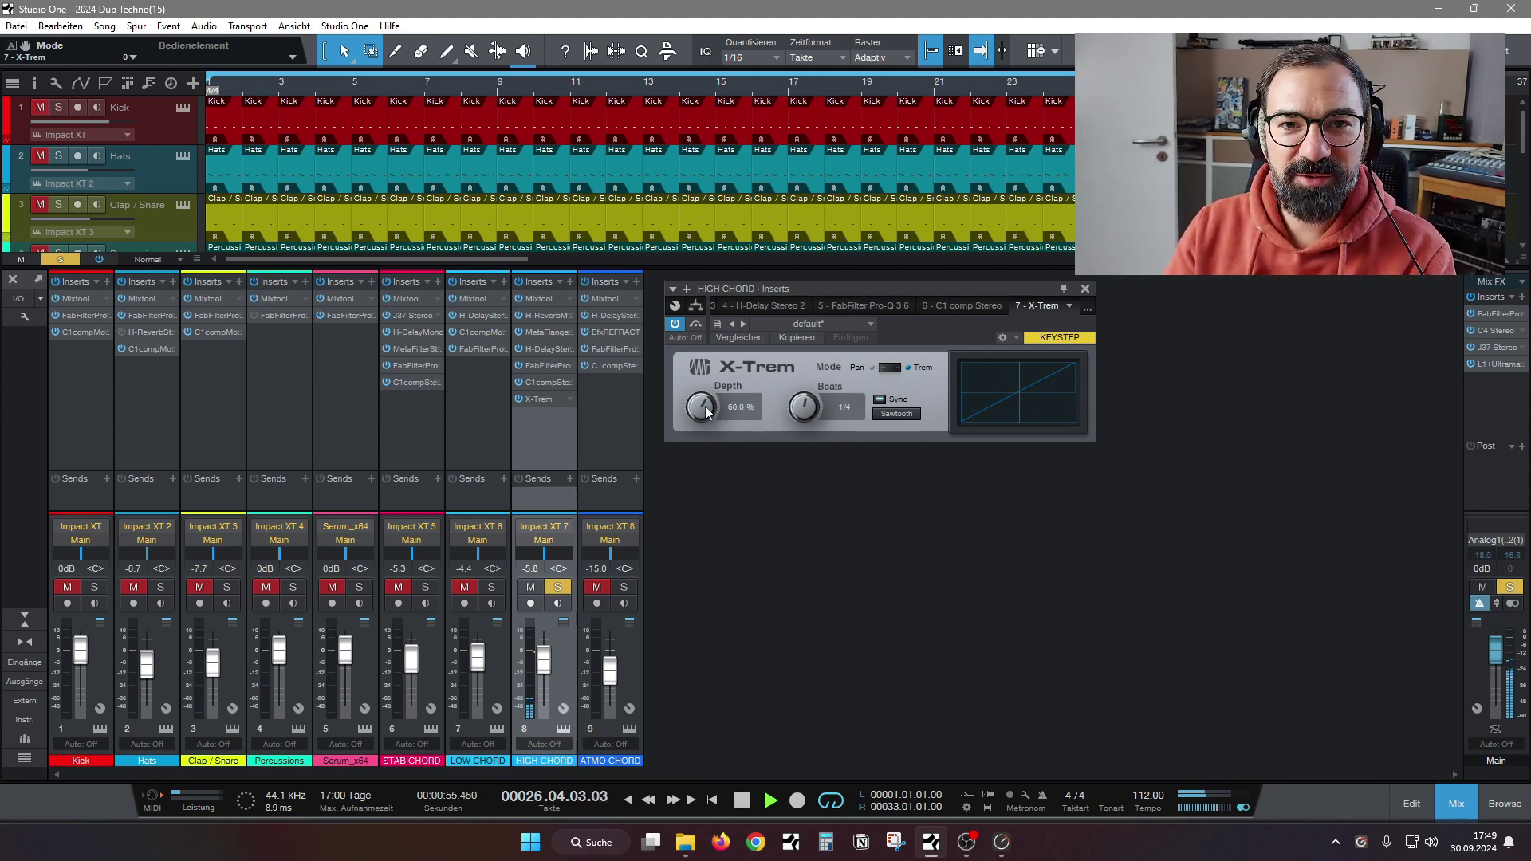
drag(702, 408, 701, 420)
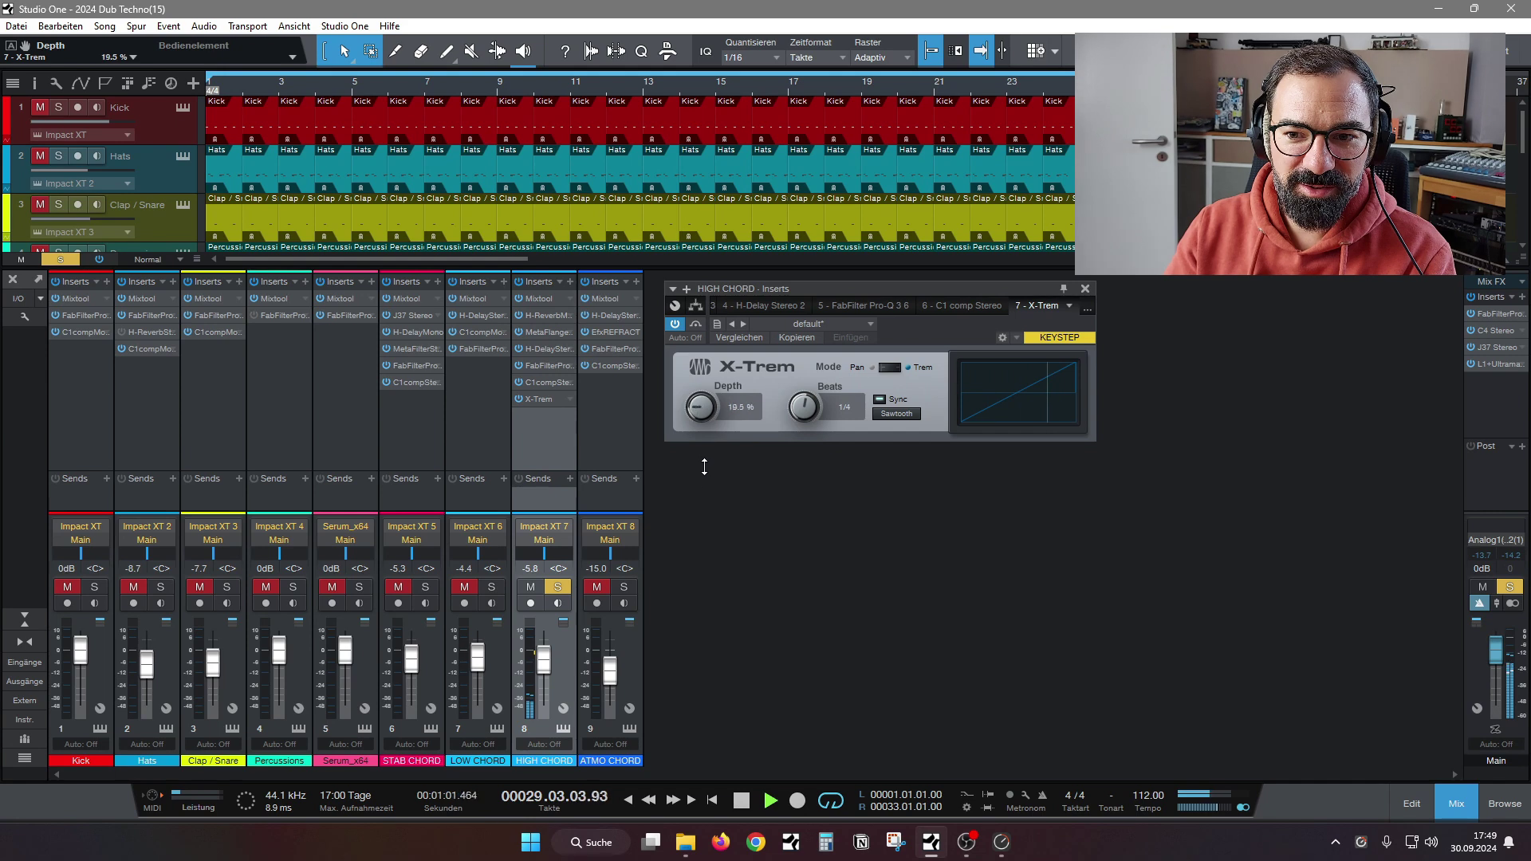
drag(705, 431, 724, 386)
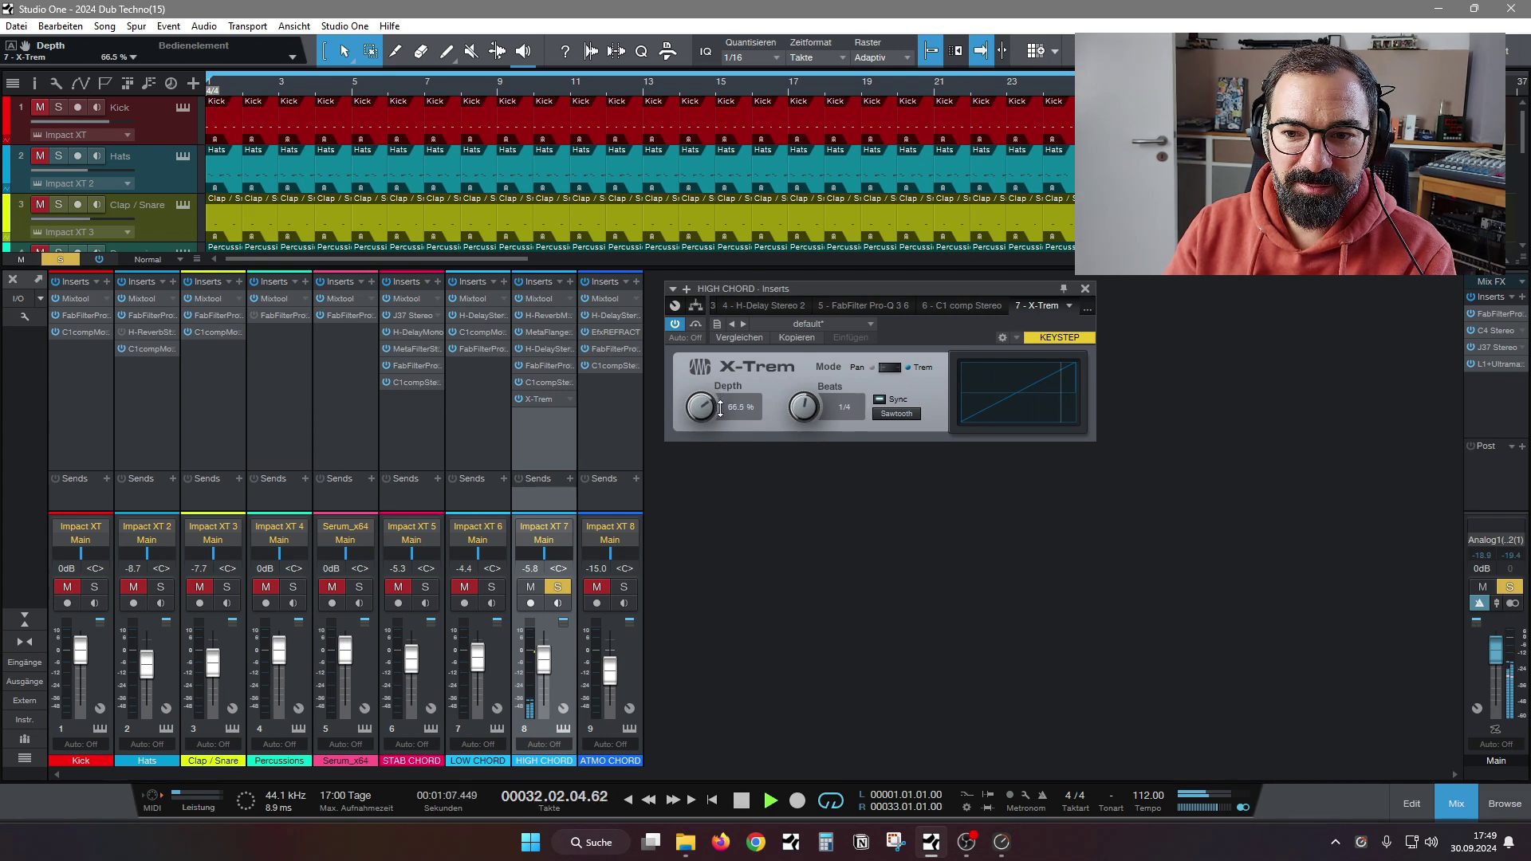
drag(719, 415, 721, 418)
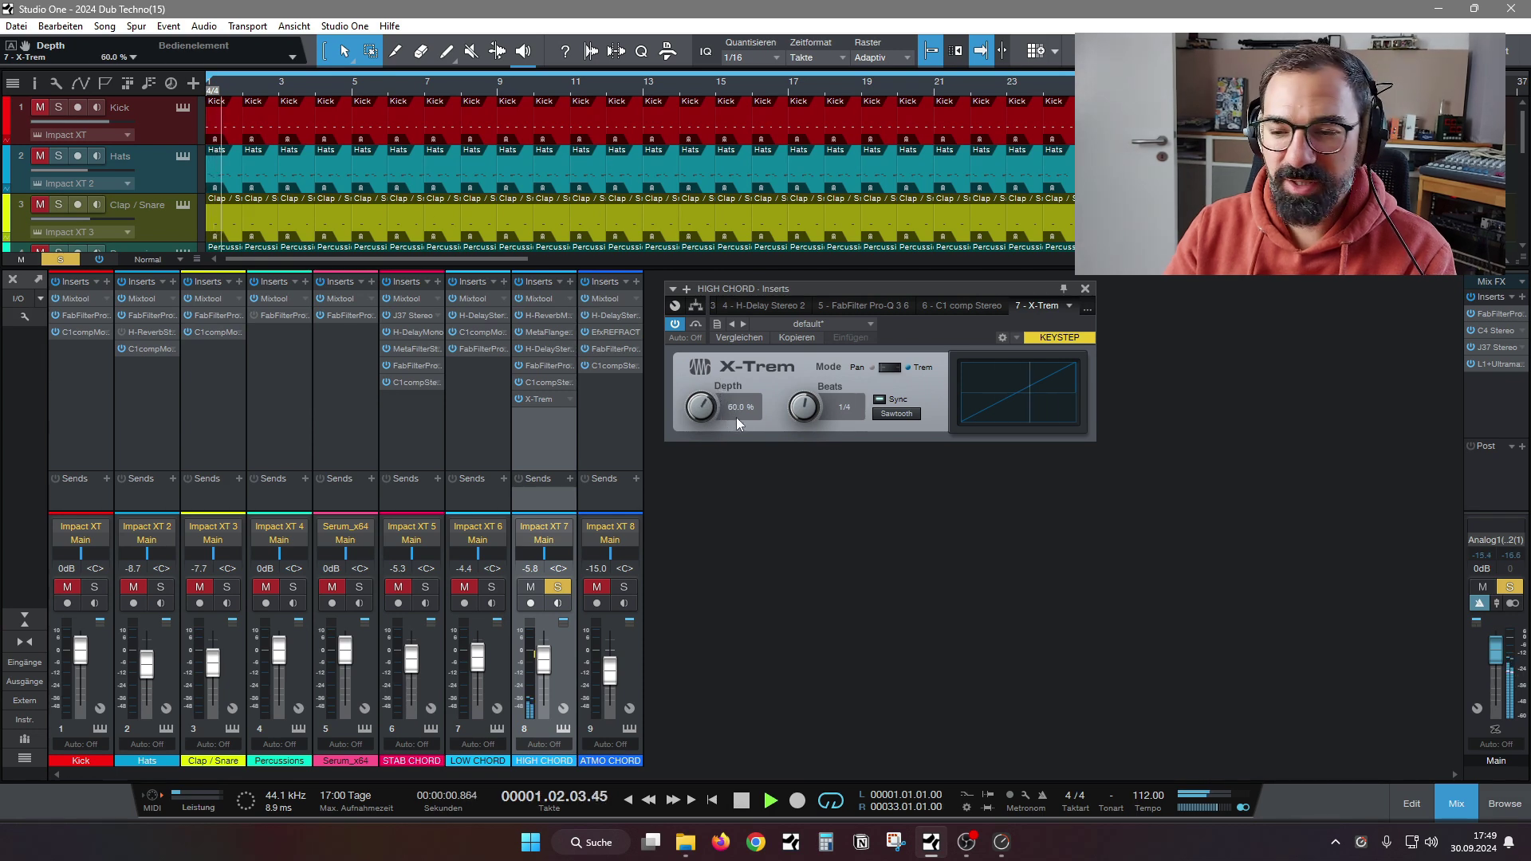
click(1086, 289)
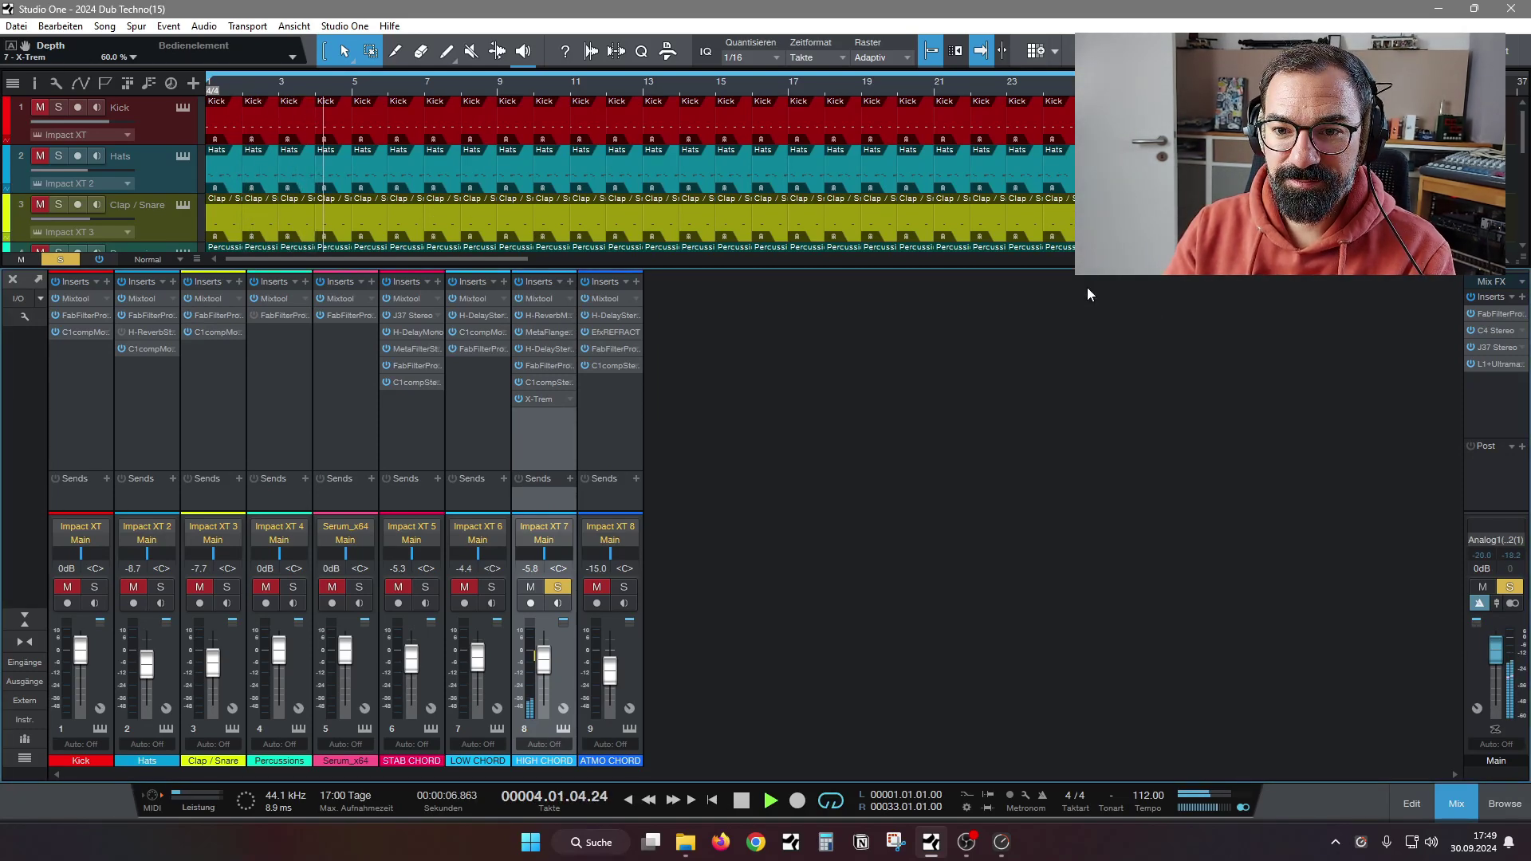
Switch the solo from HIGH CHORD to ATMO CHORD and hide the mixer to show the full arrangement
click(562, 589)
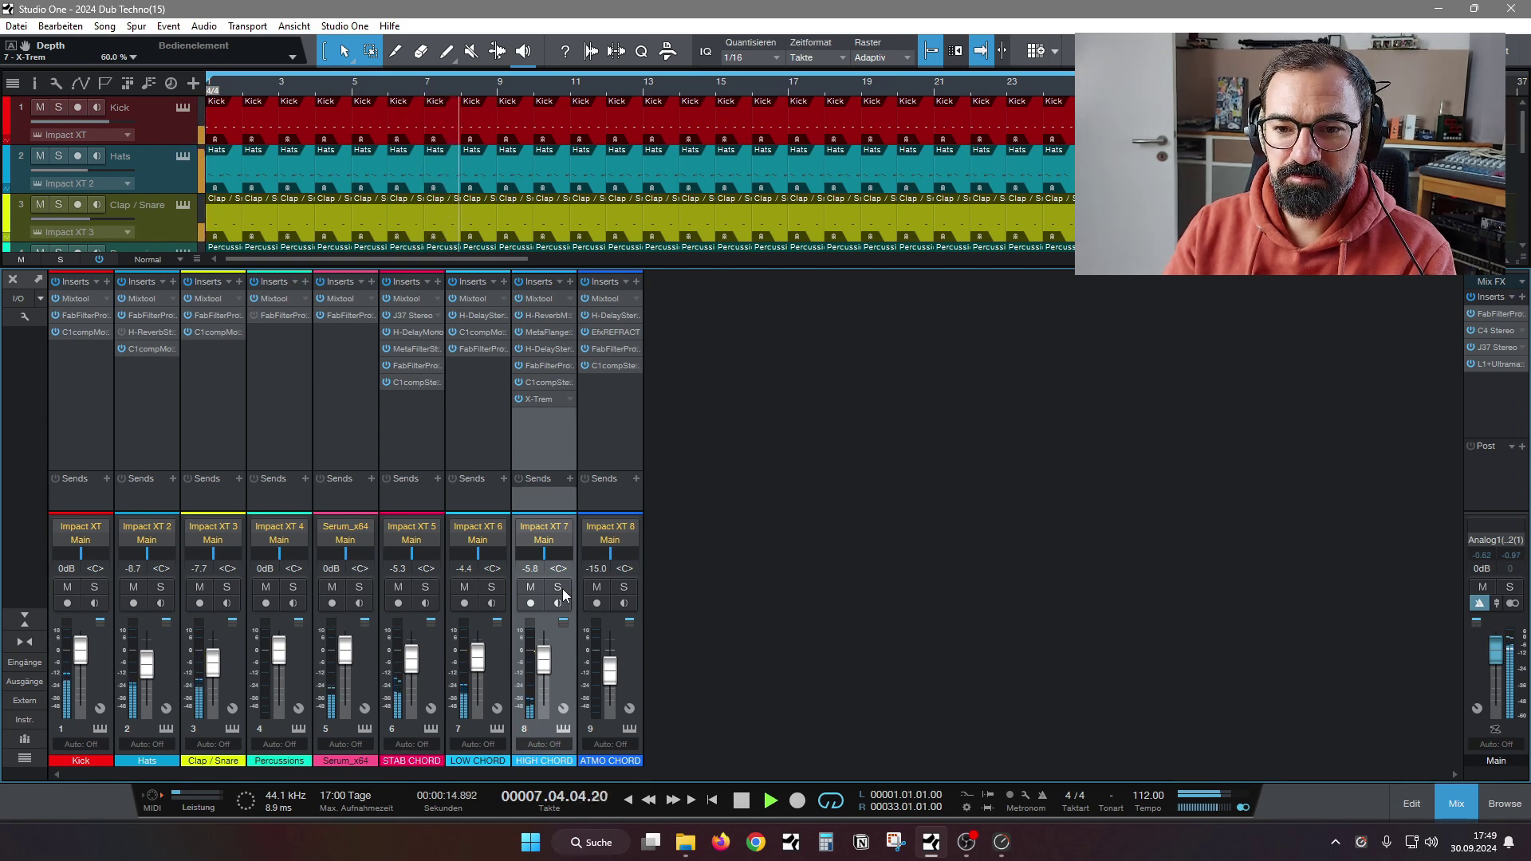
click(623, 588)
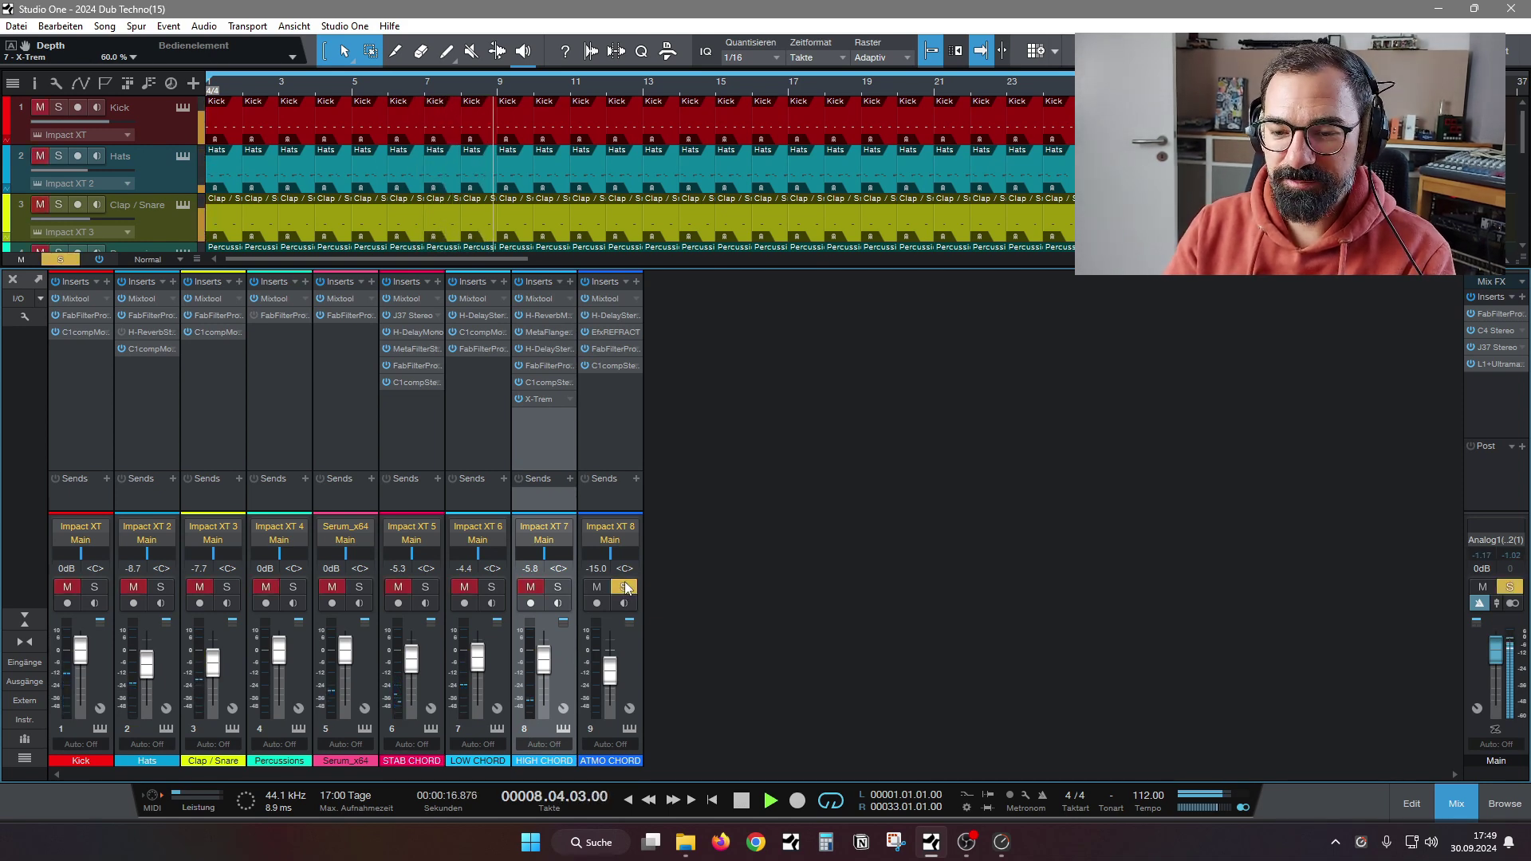
click(1453, 806)
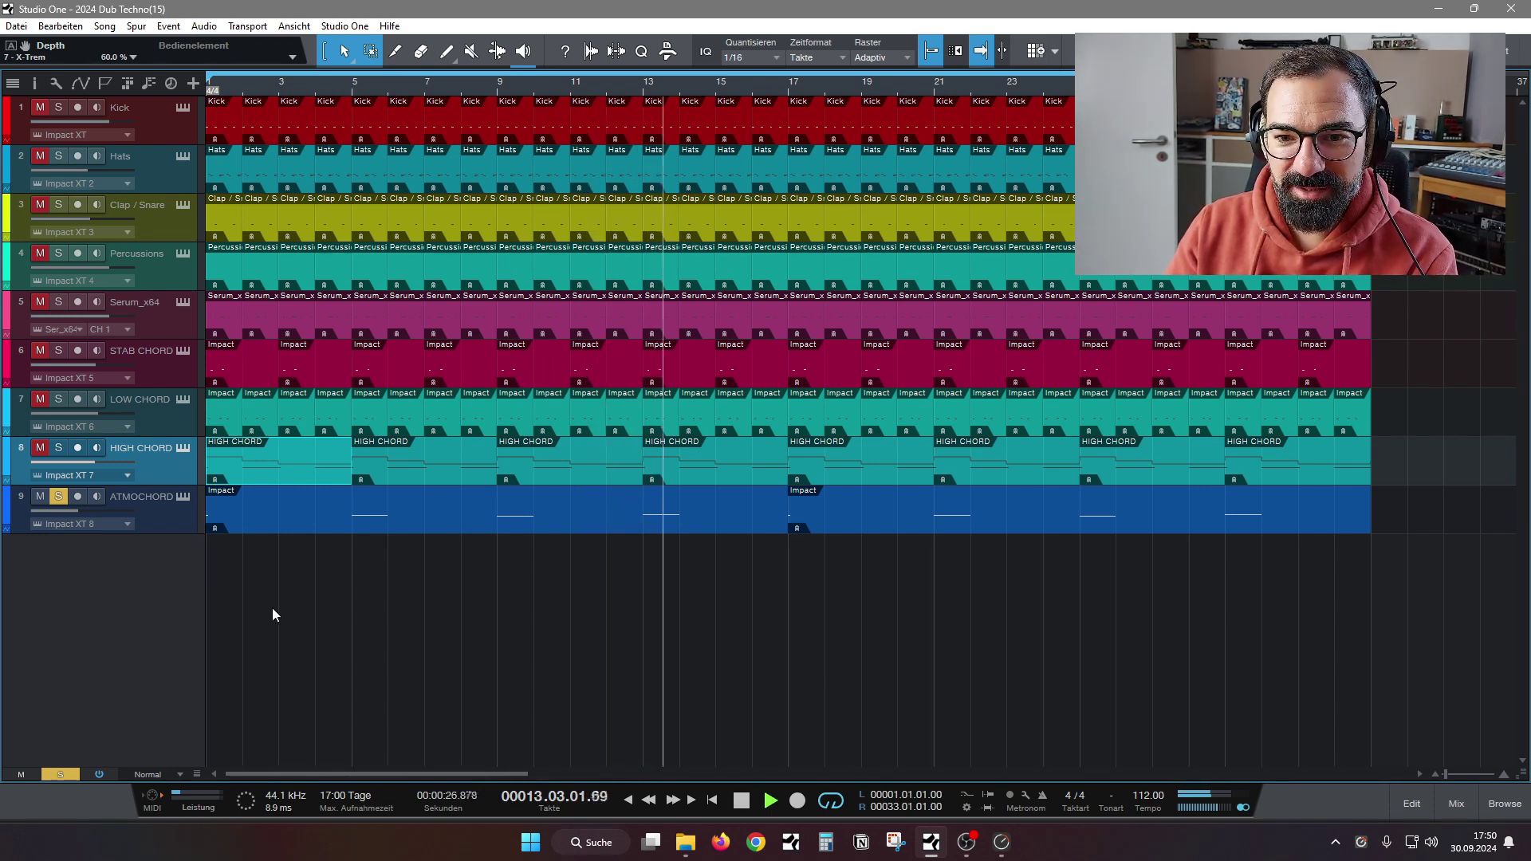
Open the ATMO CHORD's Impact XT sampler, stop playback, and place the sampler beside the reopened mixer channels
click(182, 497)
key(space)
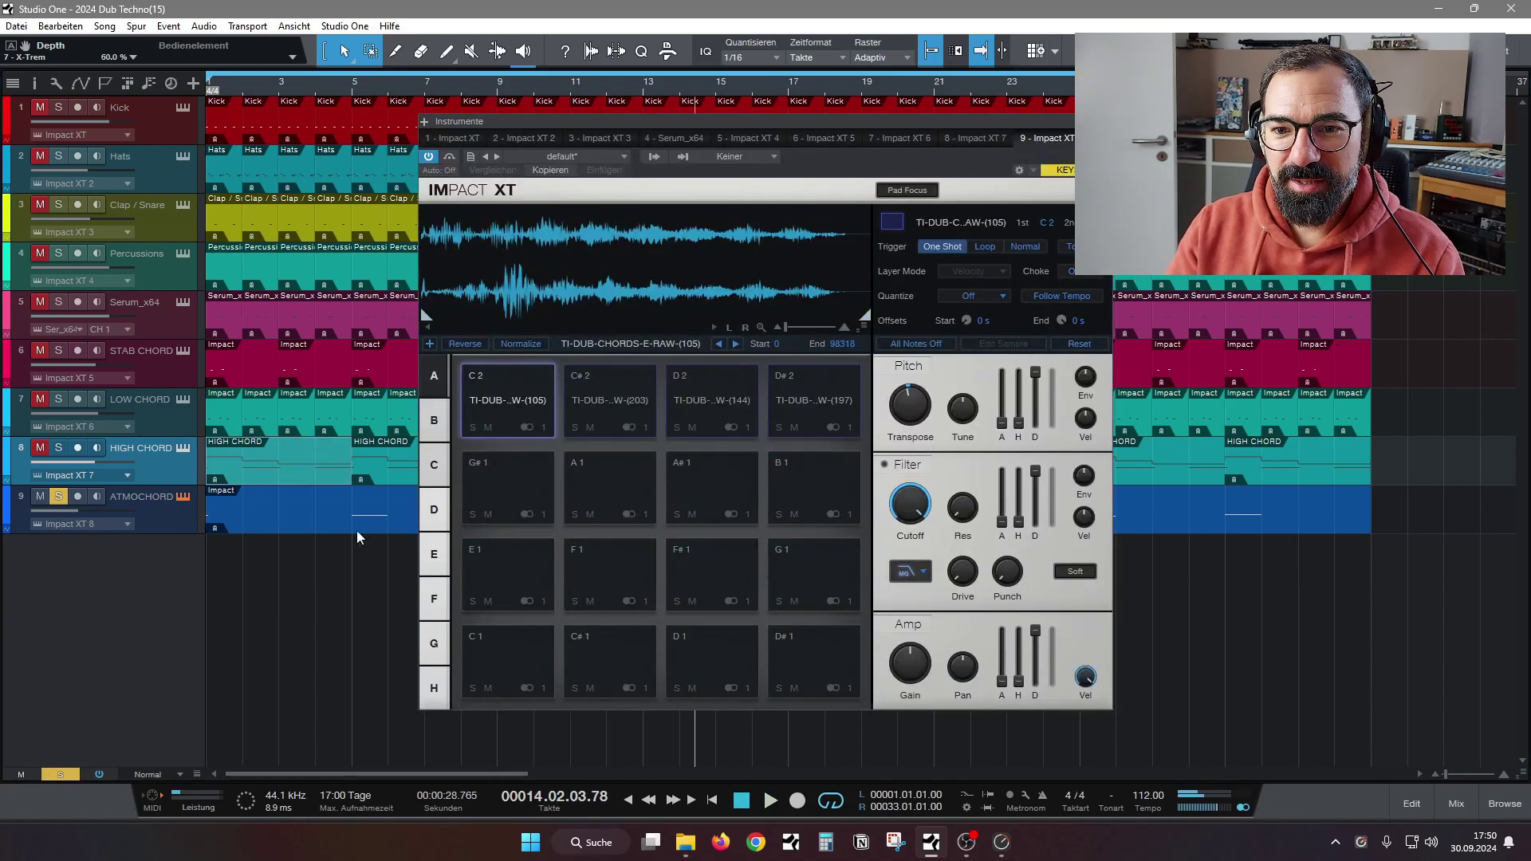
drag(610, 122, 679, 134)
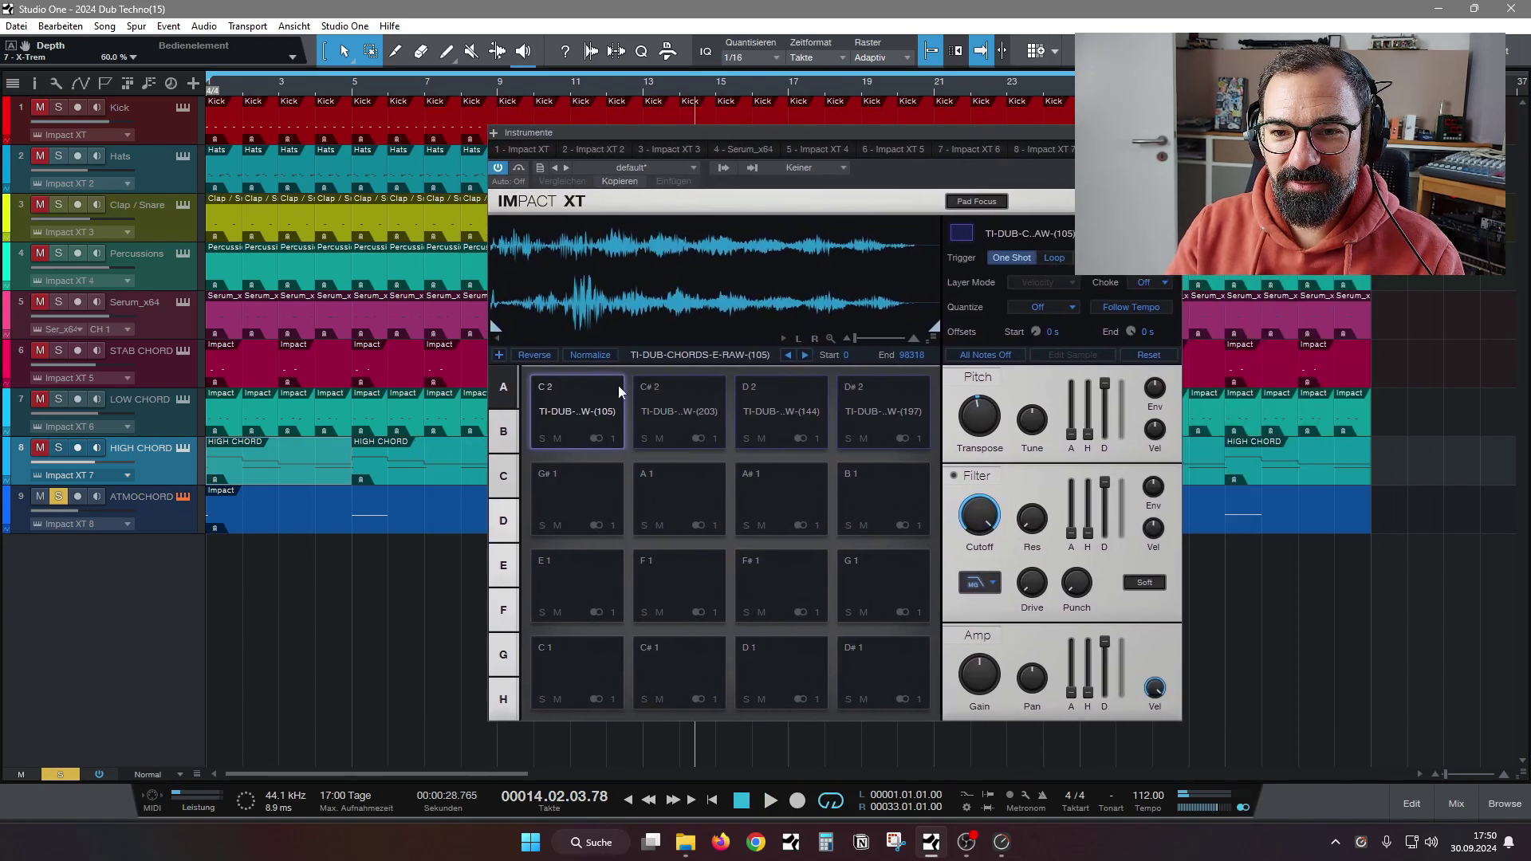
click(1456, 804)
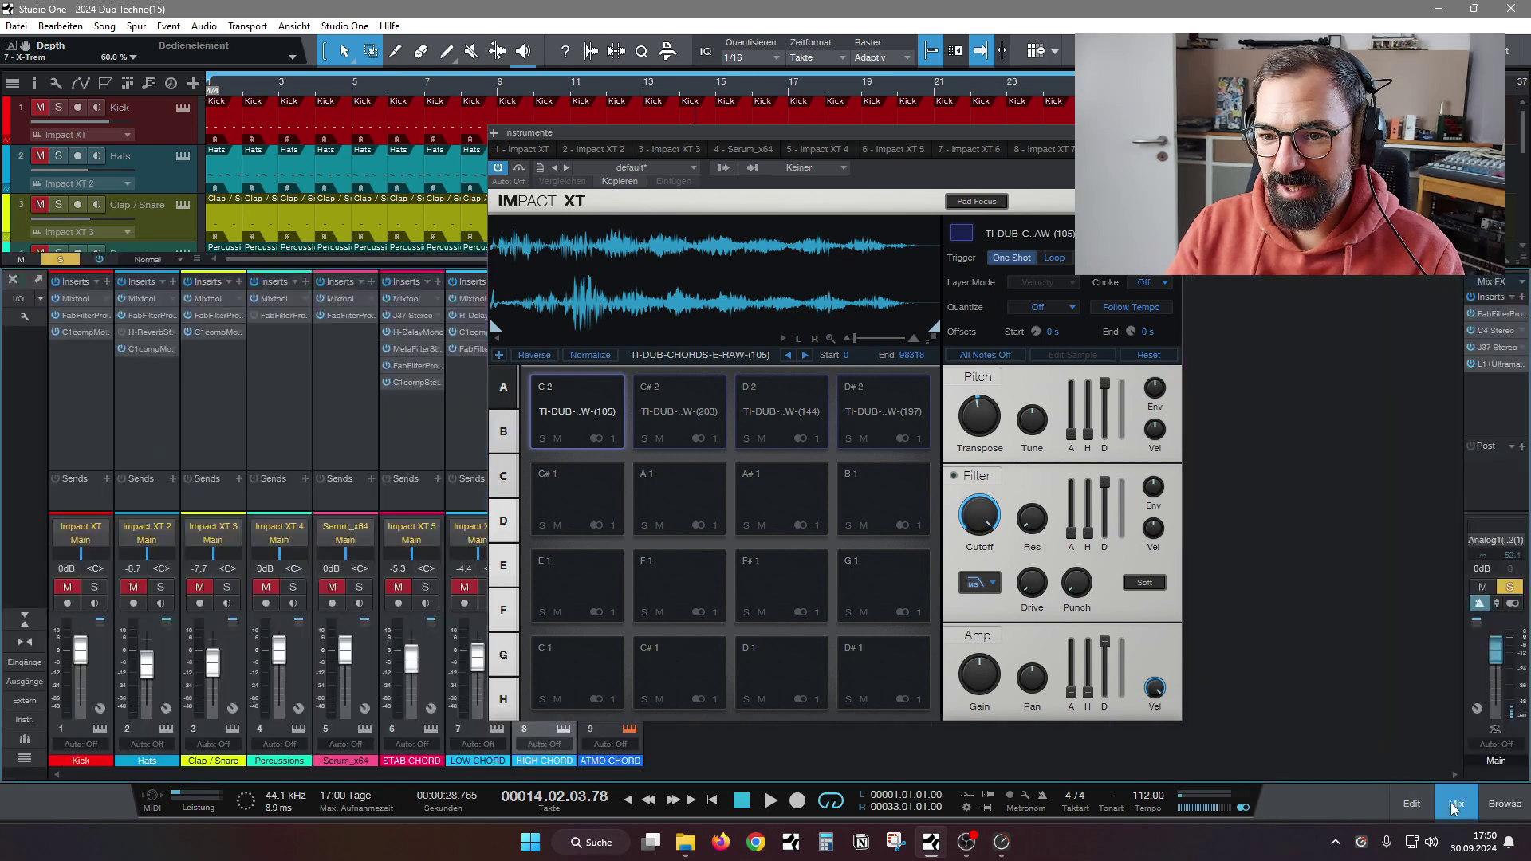
drag(915, 132, 1158, 162)
Audition the ATMO CHORD samples on pads C 2, C# 2, D 2 and D# 2 in turn
click(816, 444)
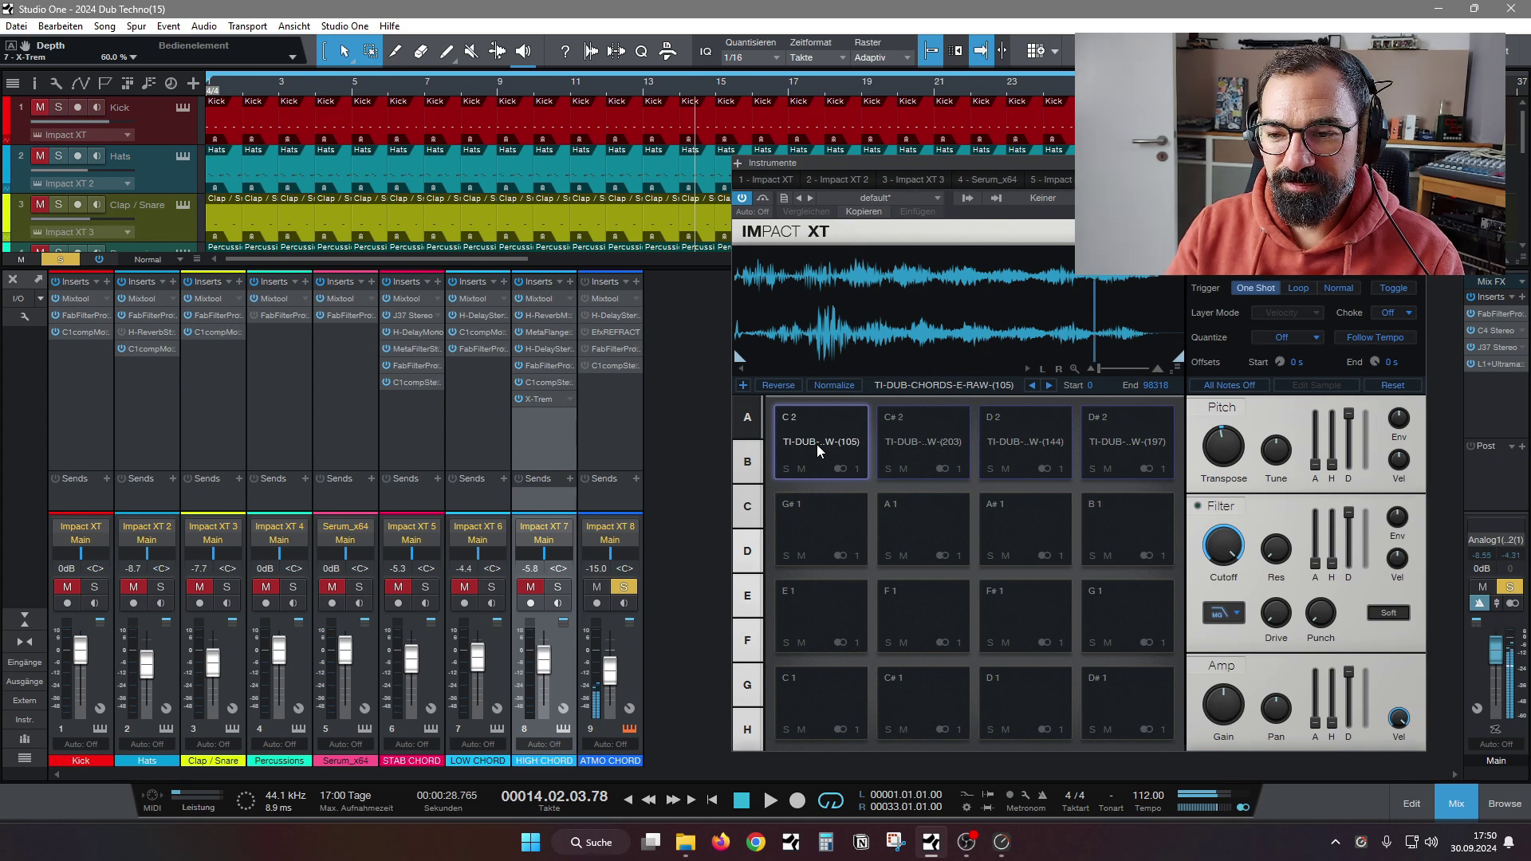
click(893, 438)
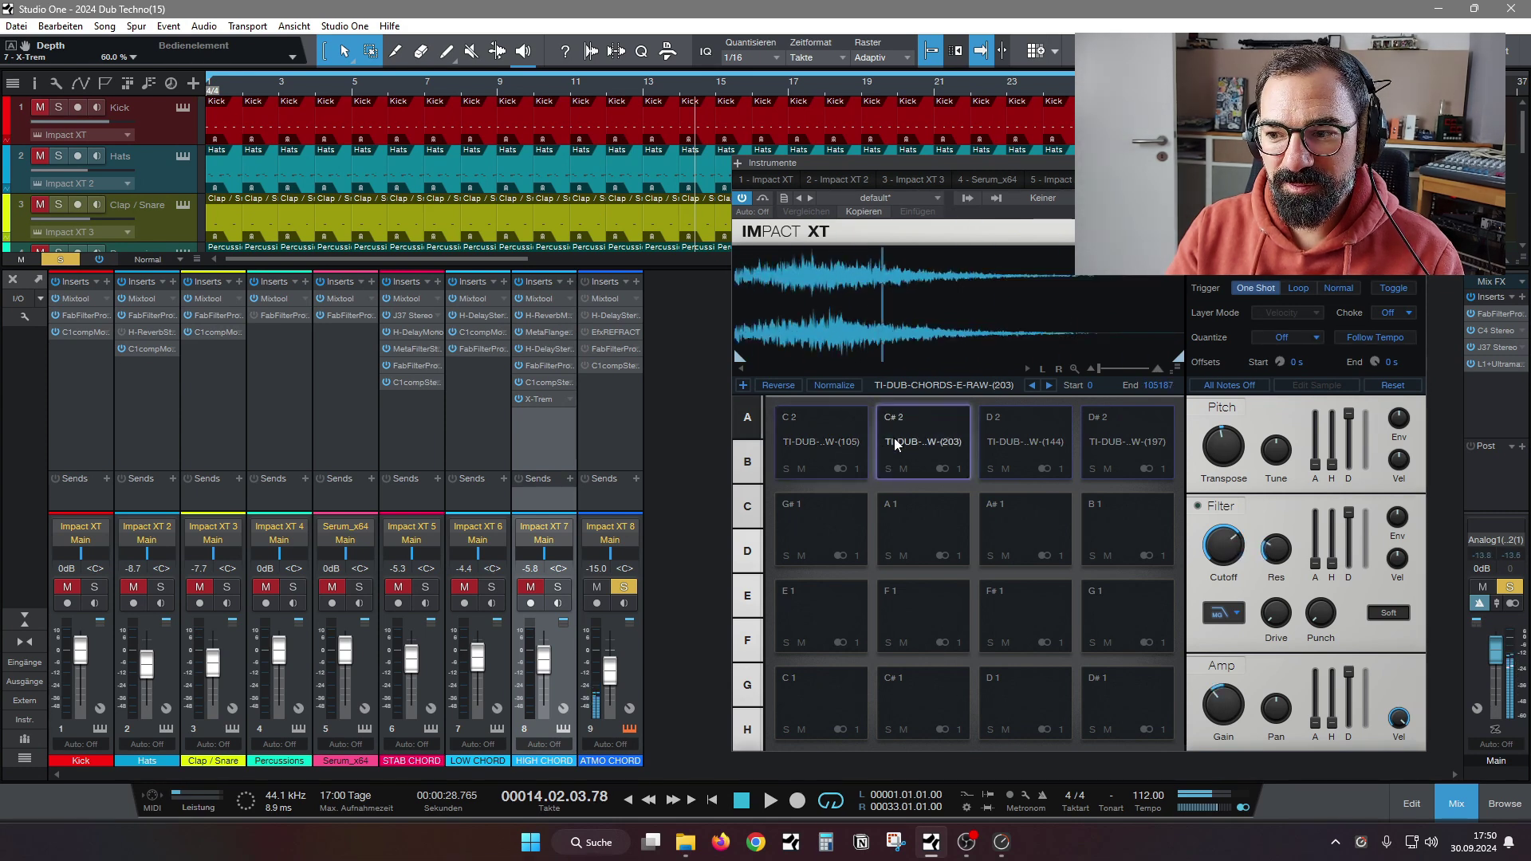
click(1030, 445)
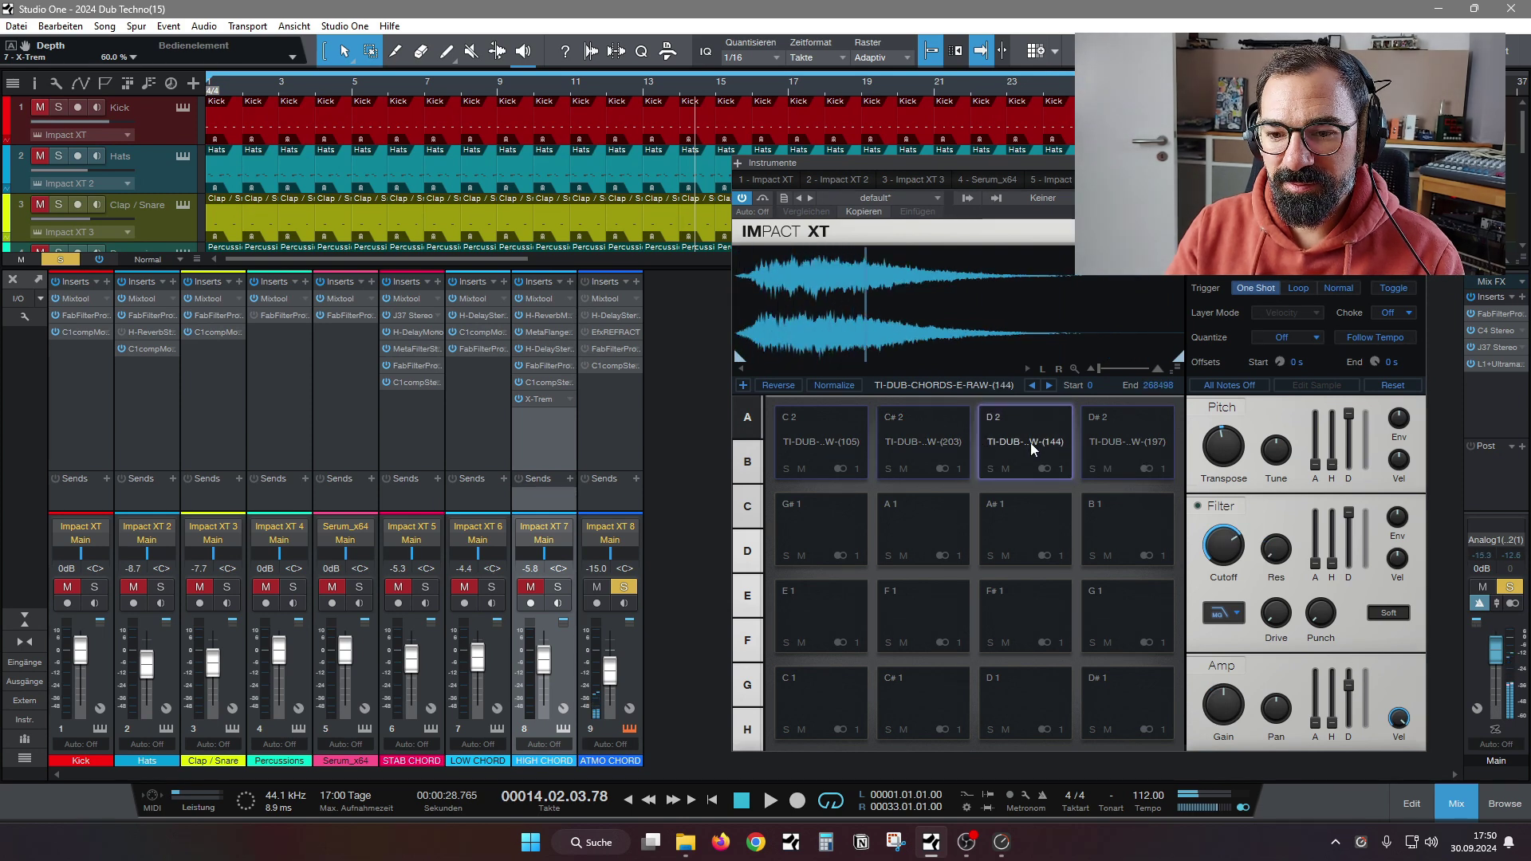
click(1108, 441)
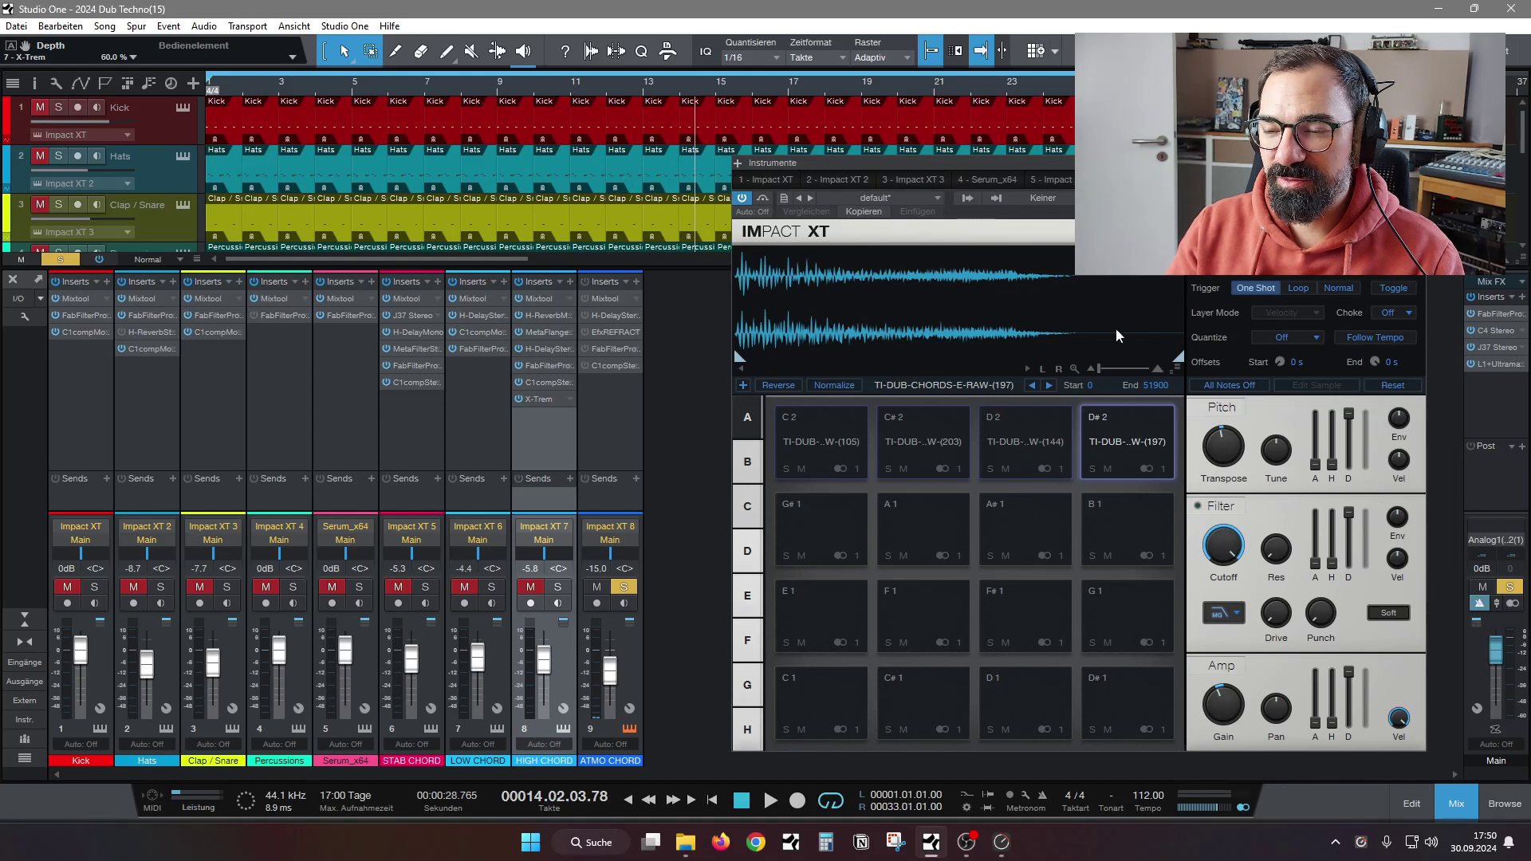
Compare the raw chord samples on pads C 2 to D# 2 once more and close the Impact XT window
click(831, 443)
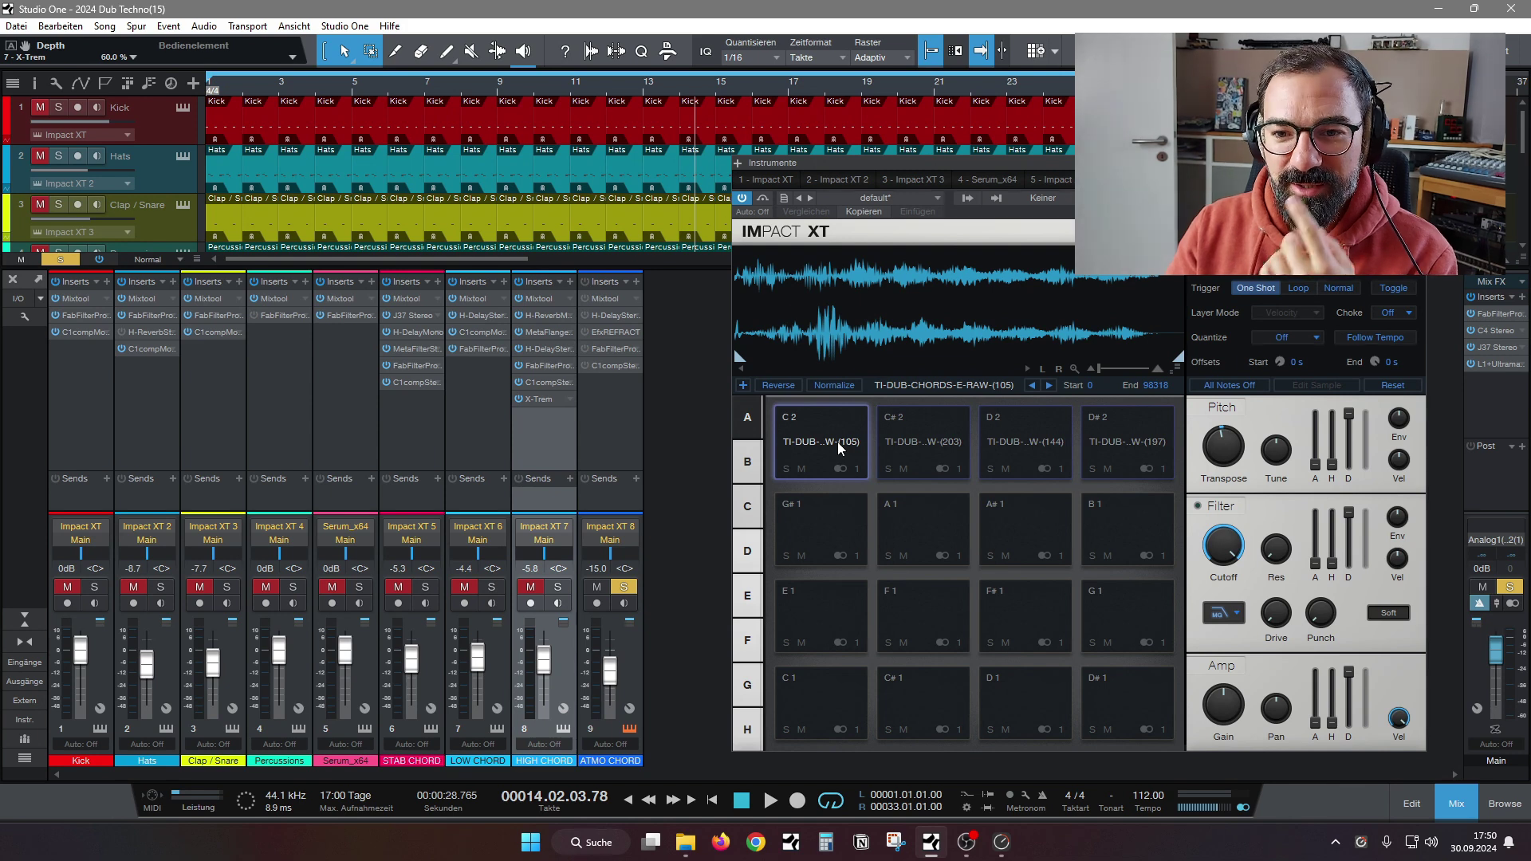
click(930, 427)
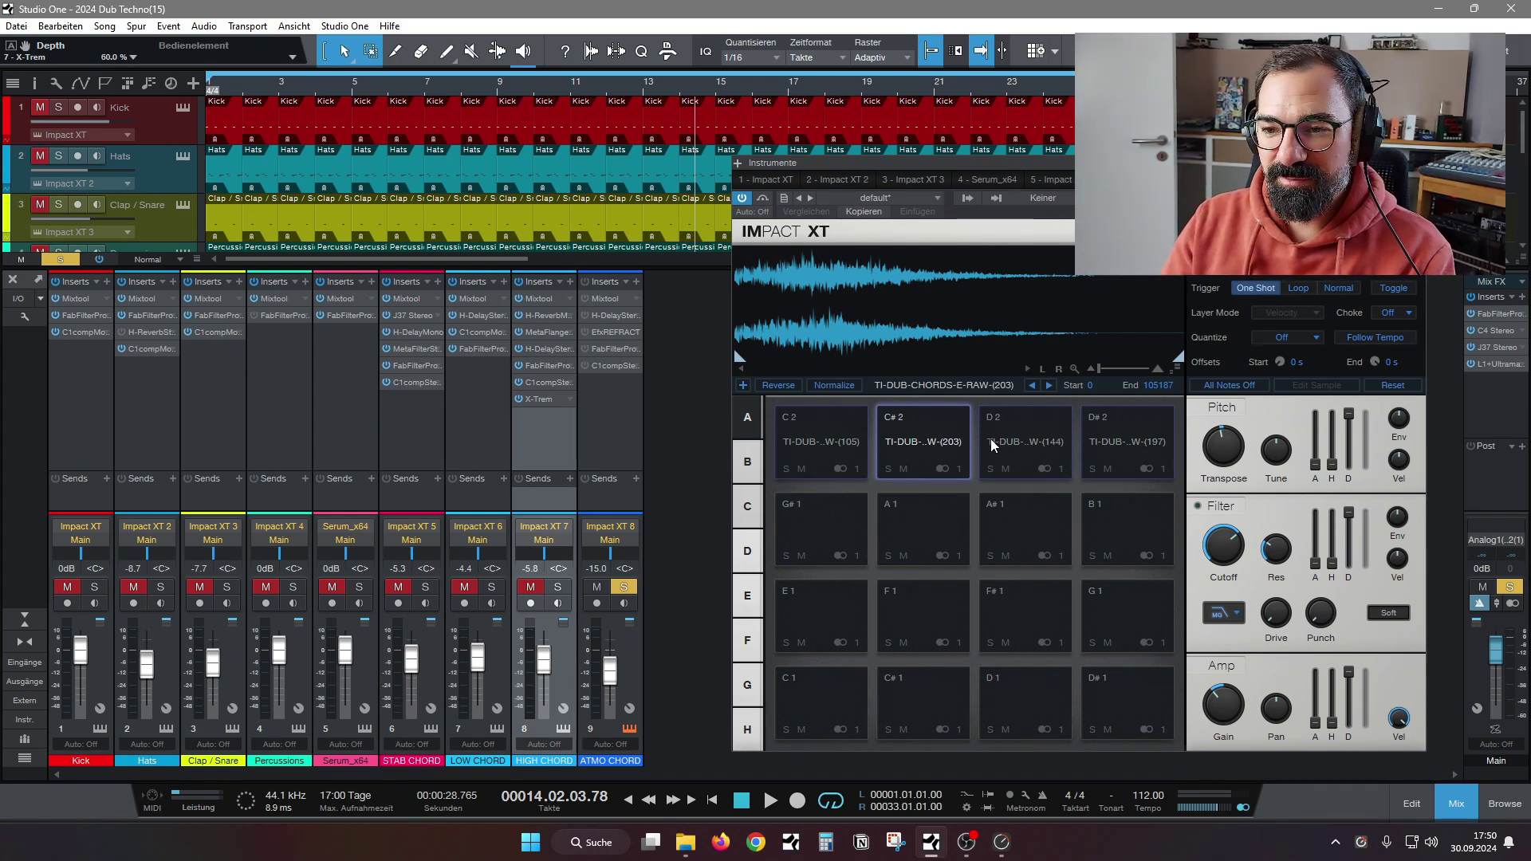
click(830, 438)
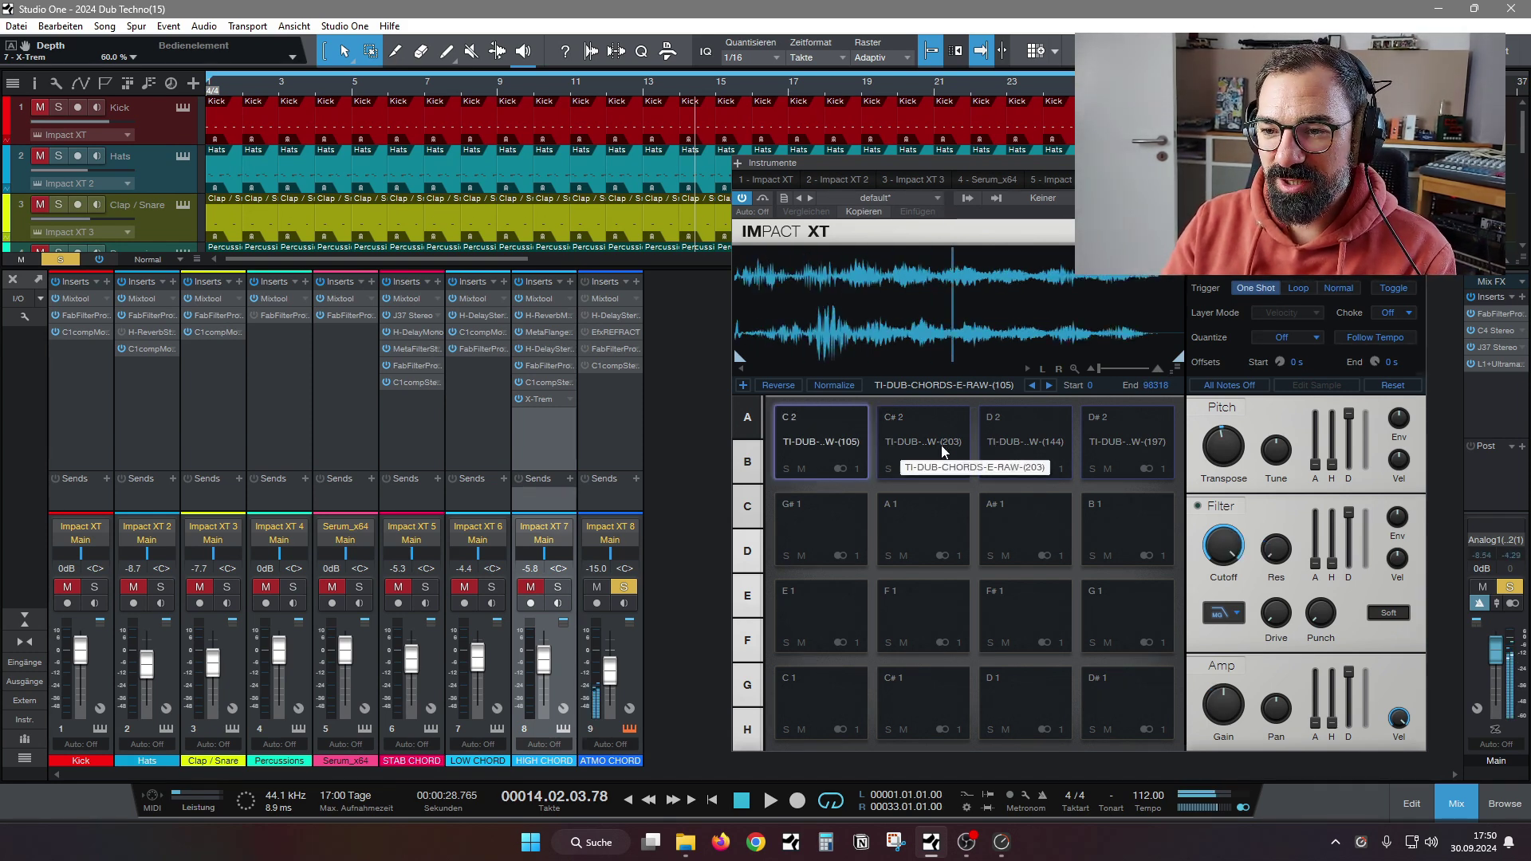
click(1027, 444)
click(1113, 431)
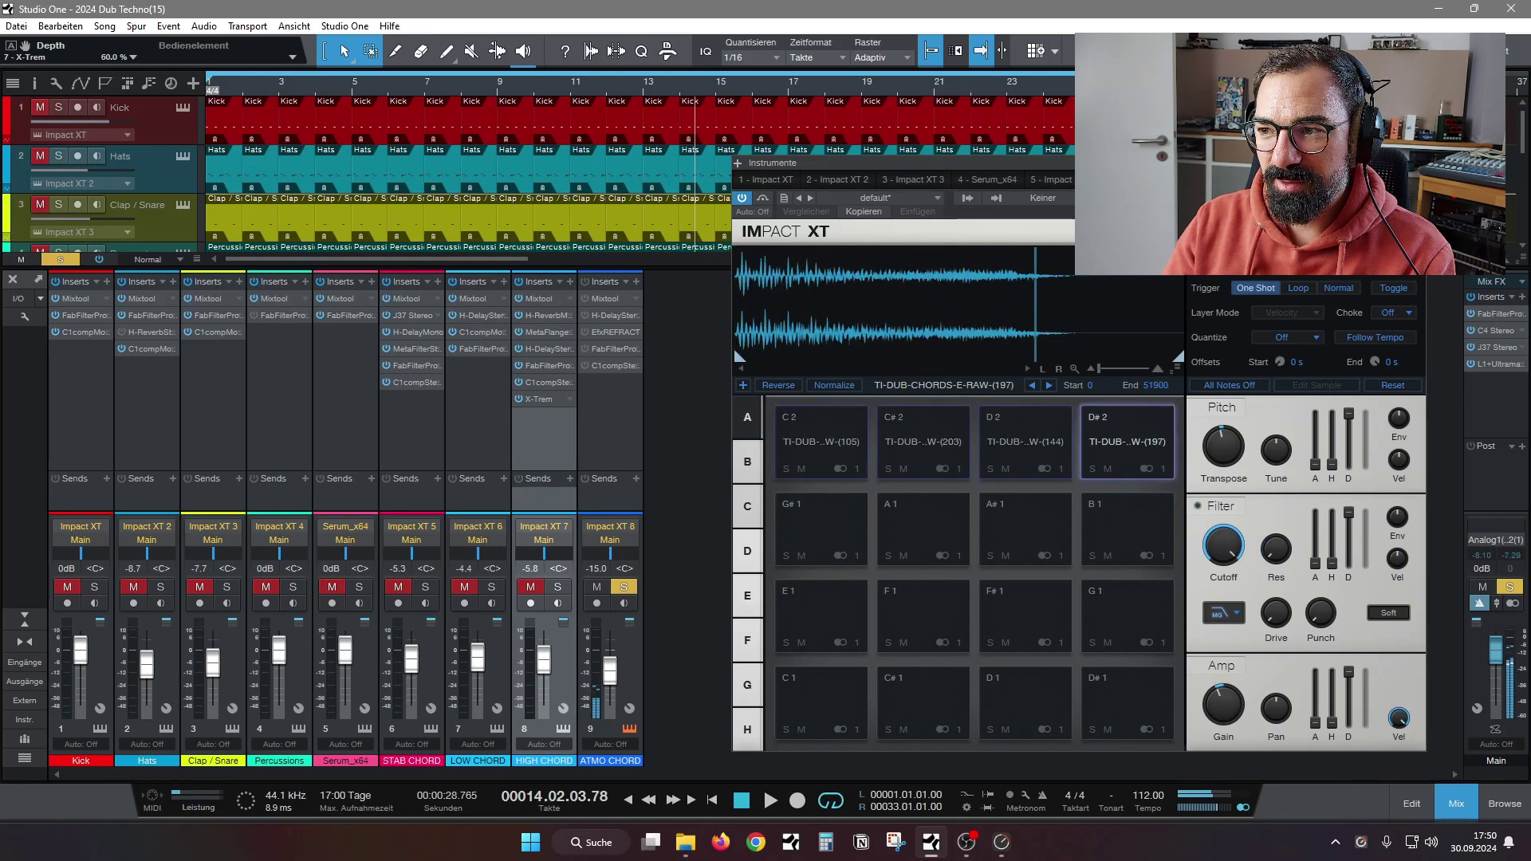
click(1416, 163)
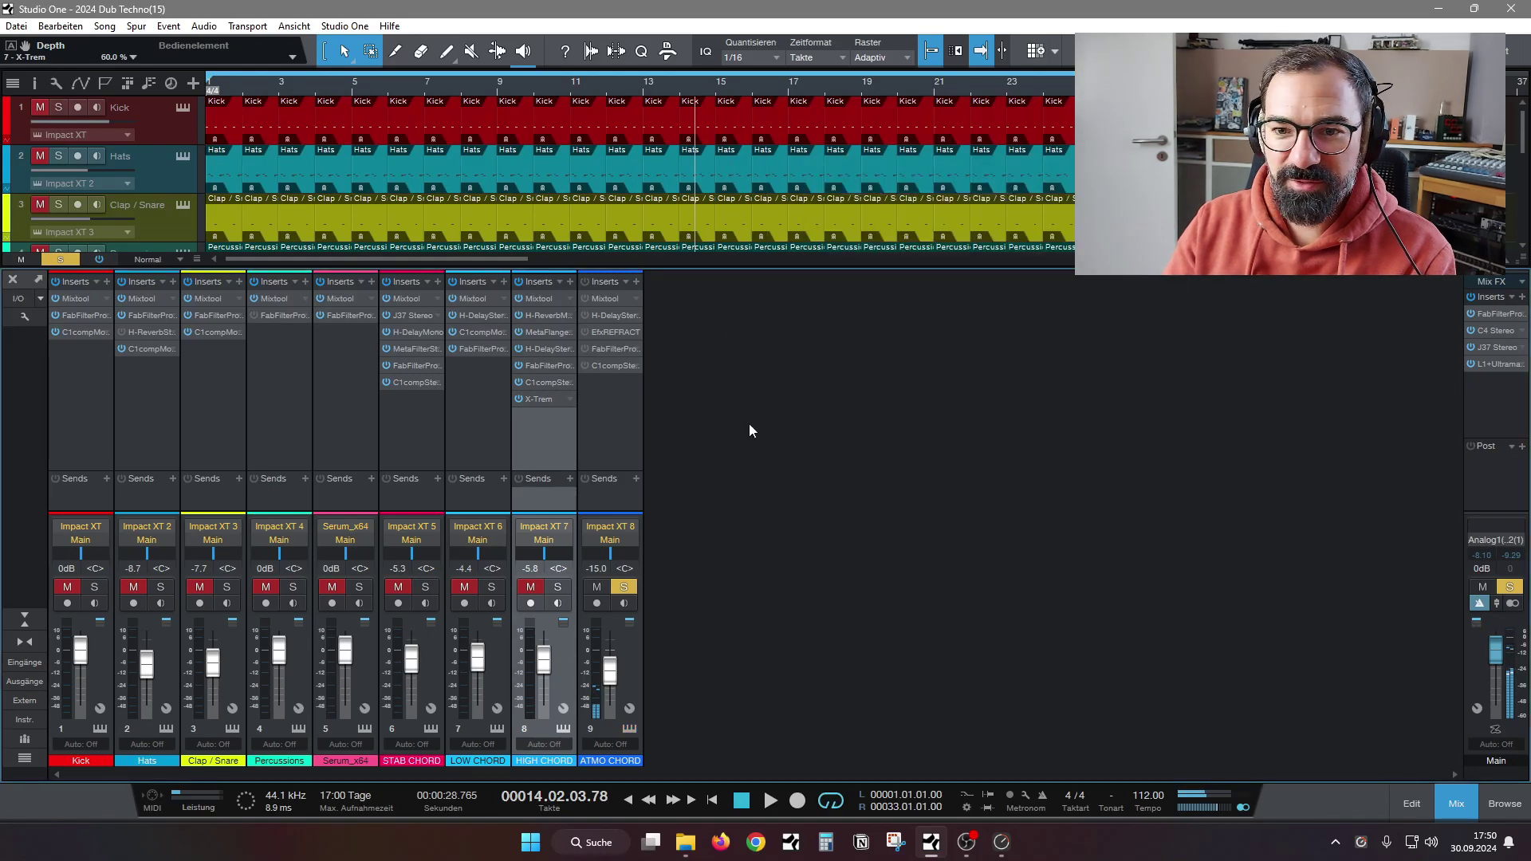
Reactivate the ATMO CHORD's insert effects, reopen its Impact XT, and audition pads C 2 and C# 2 through them
click(587, 316)
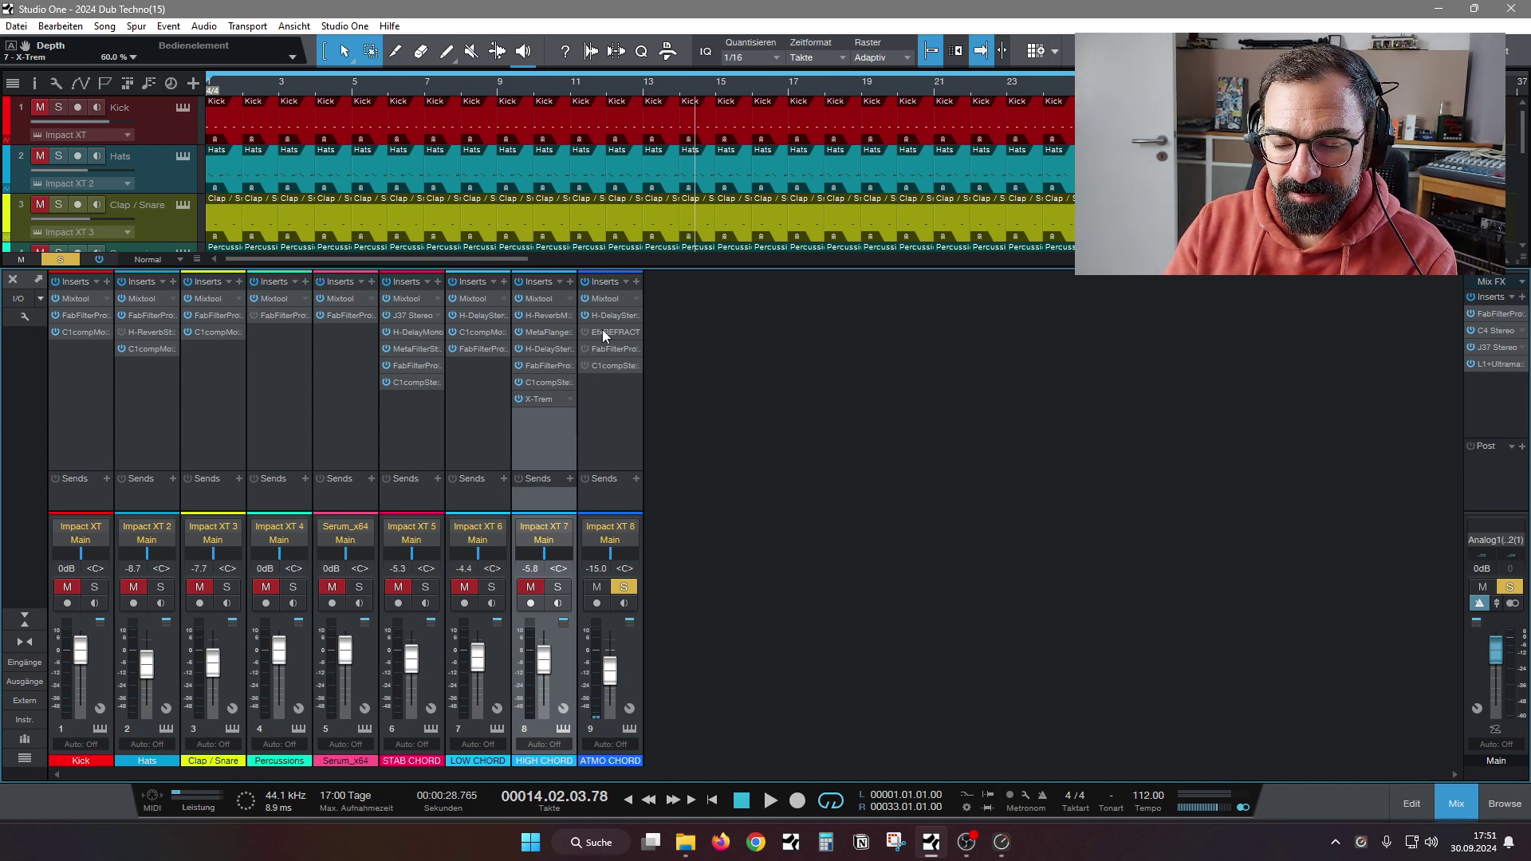
click(629, 728)
click(784, 447)
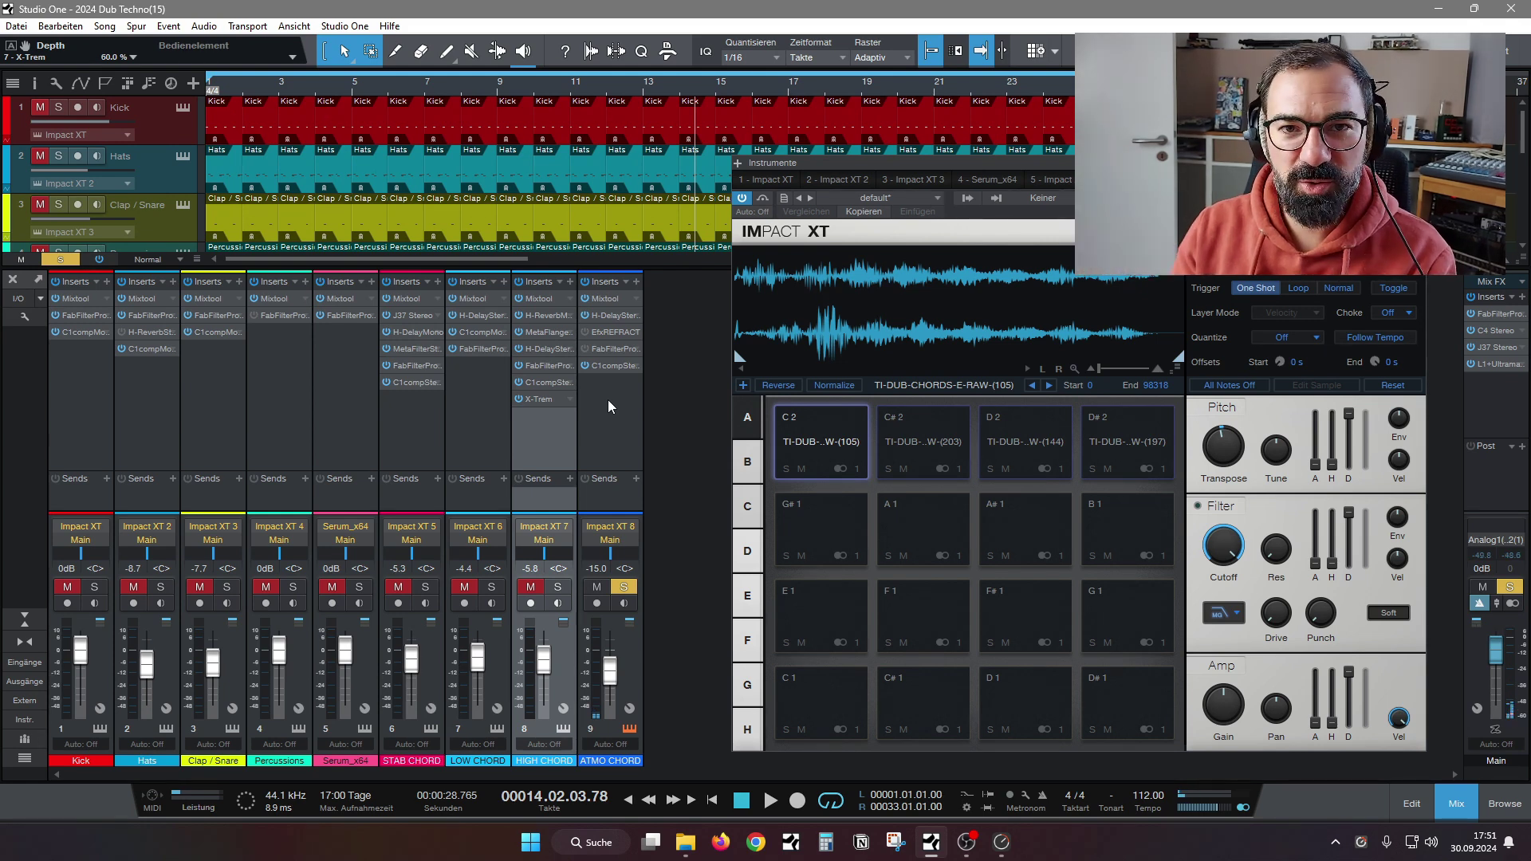
click(770, 425)
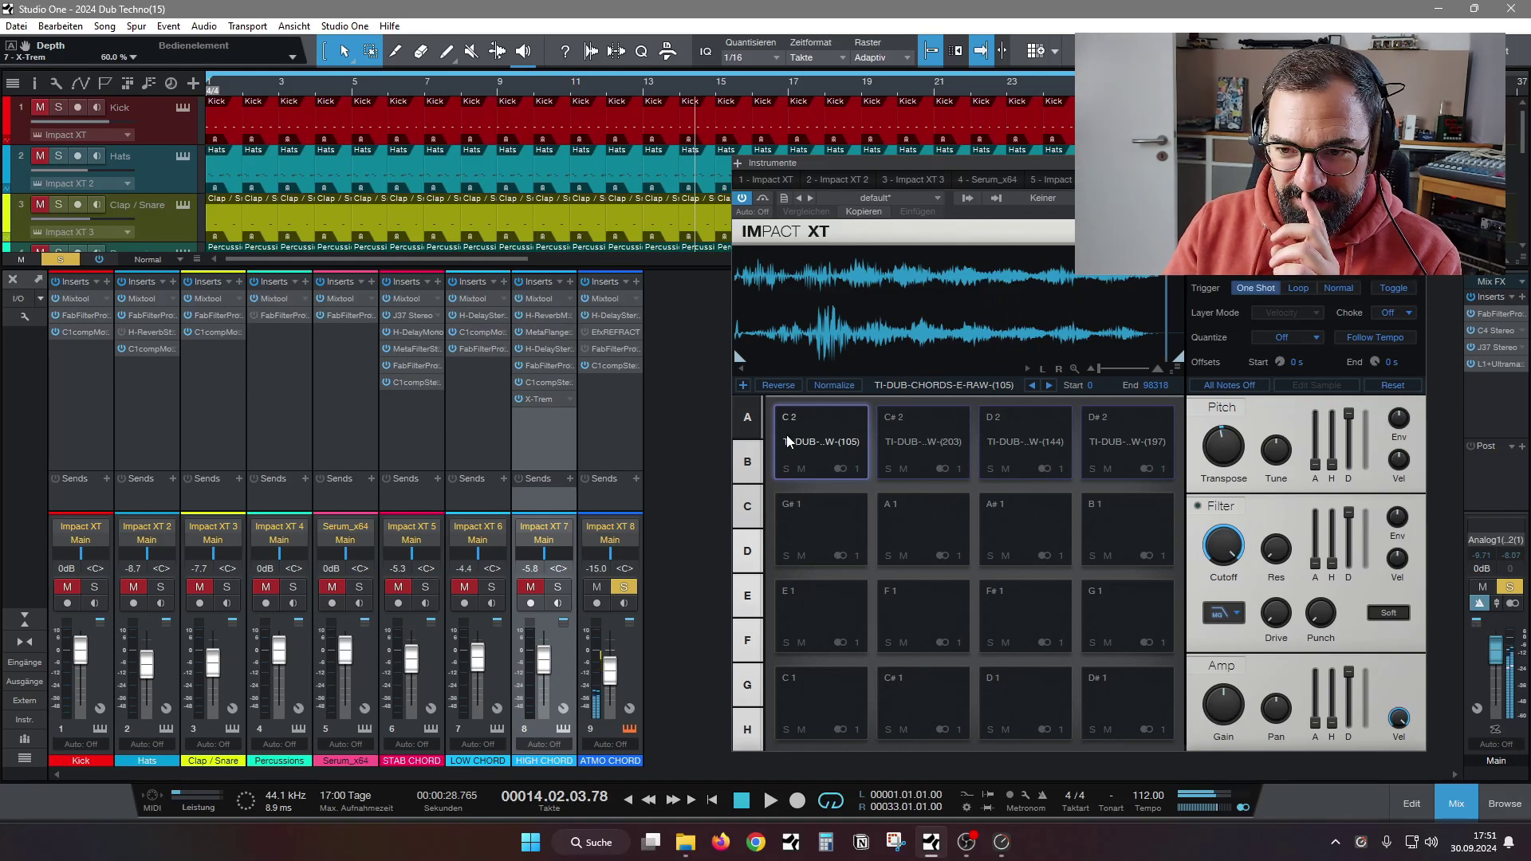
click(933, 441)
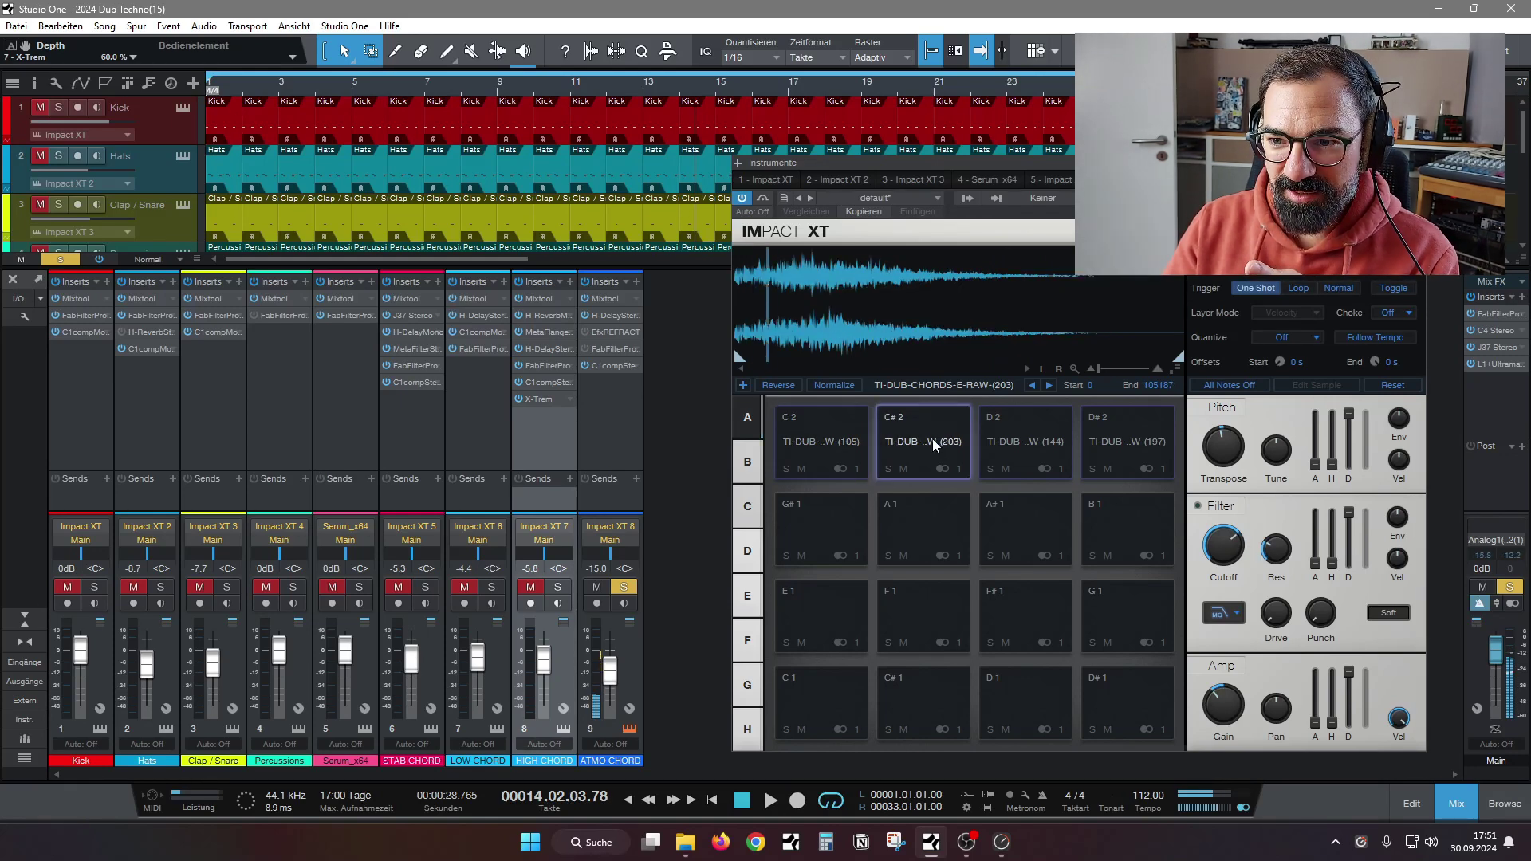
Audition pads D 2 and D# 2, and open the ATMO CHORD's Efx REFRACT insert beside the sampler
click(1024, 444)
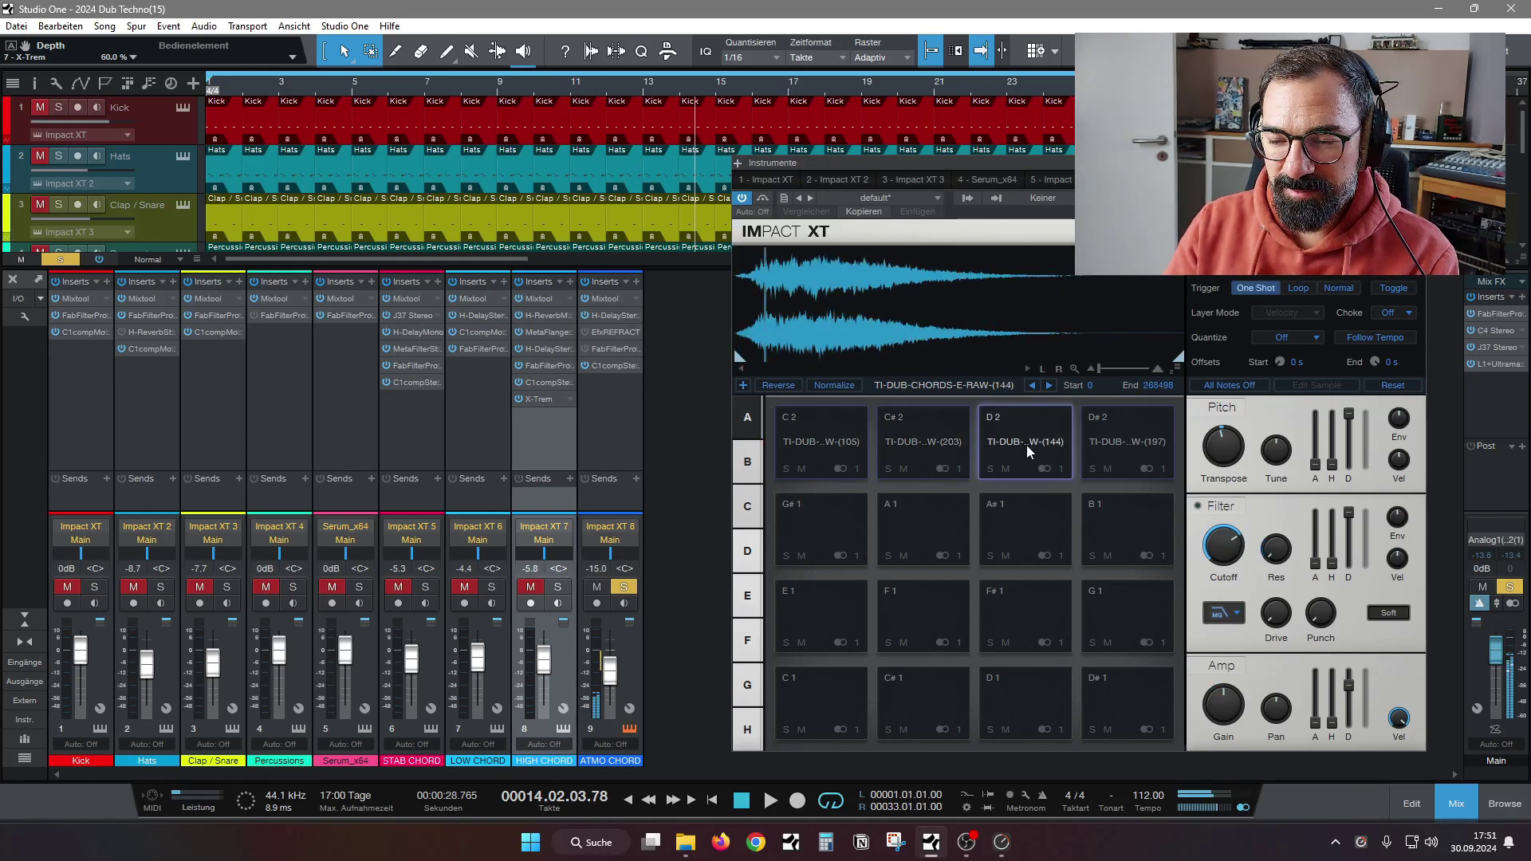
click(1138, 441)
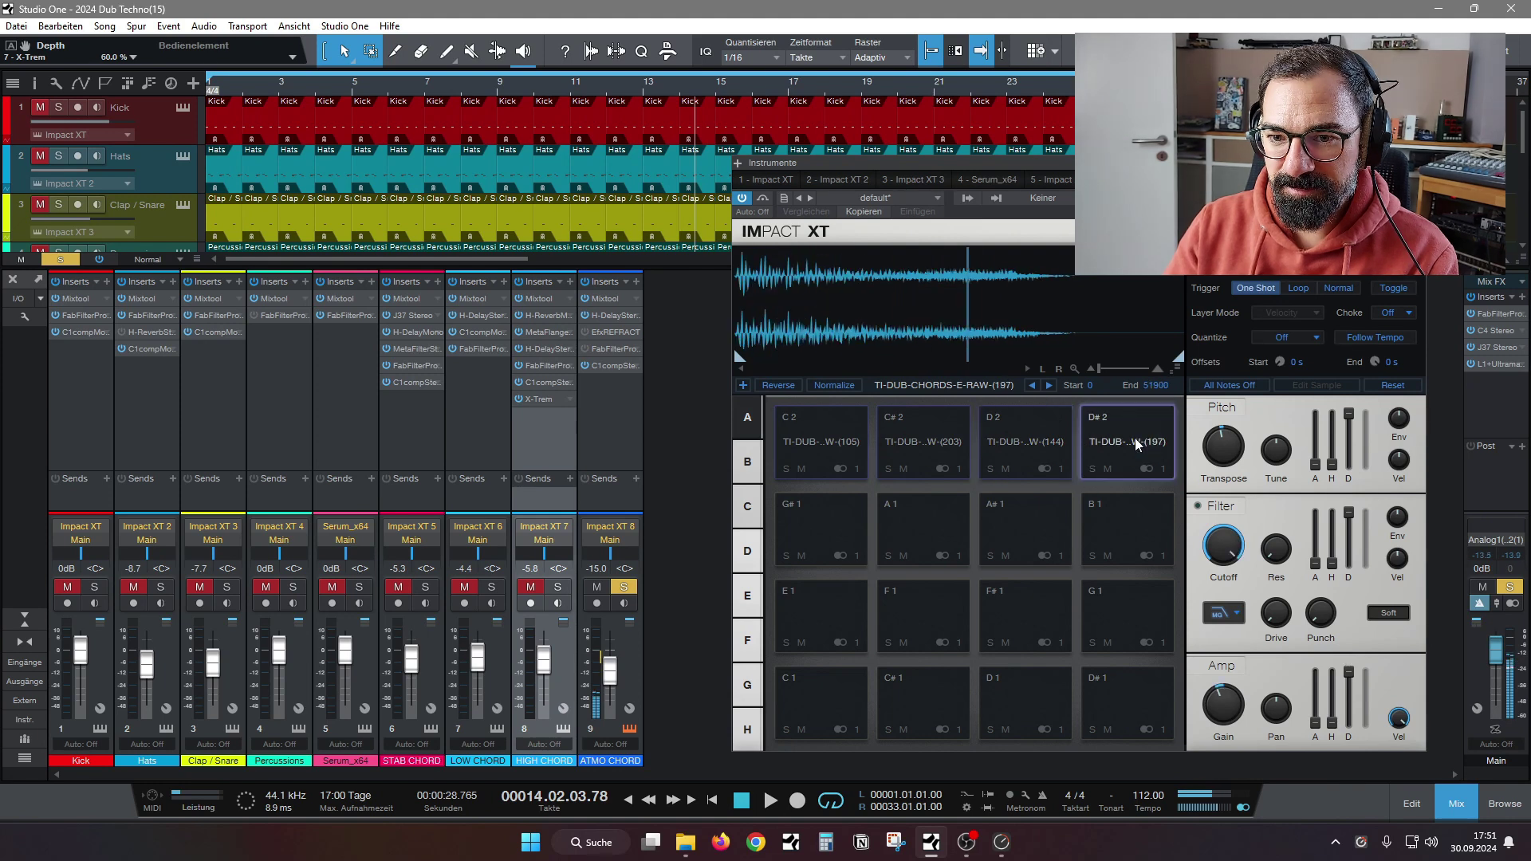
right_click(600, 332)
click(623, 352)
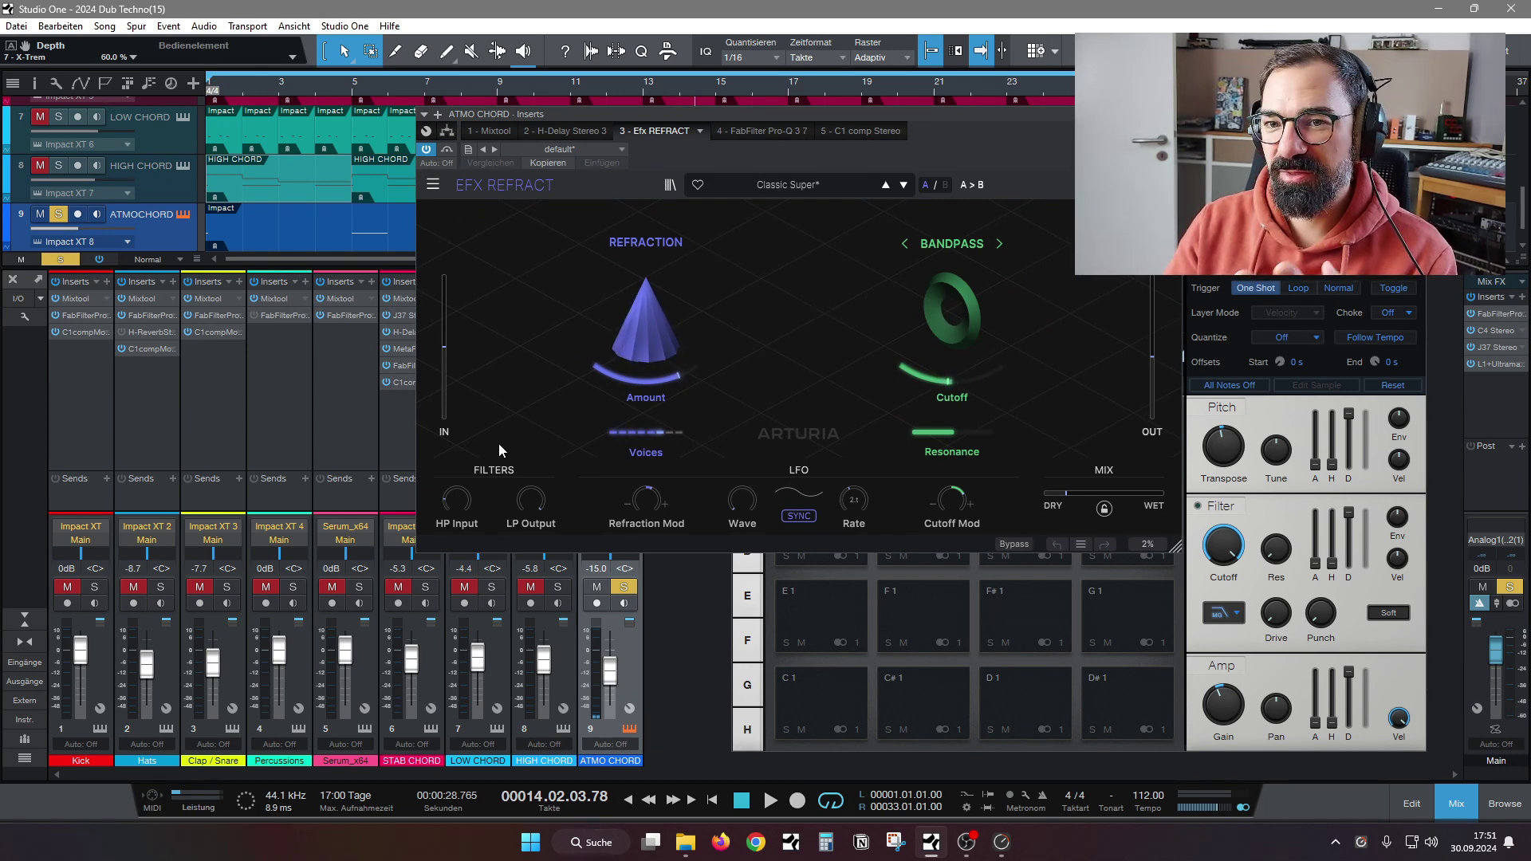
drag(941, 110, 584, 124)
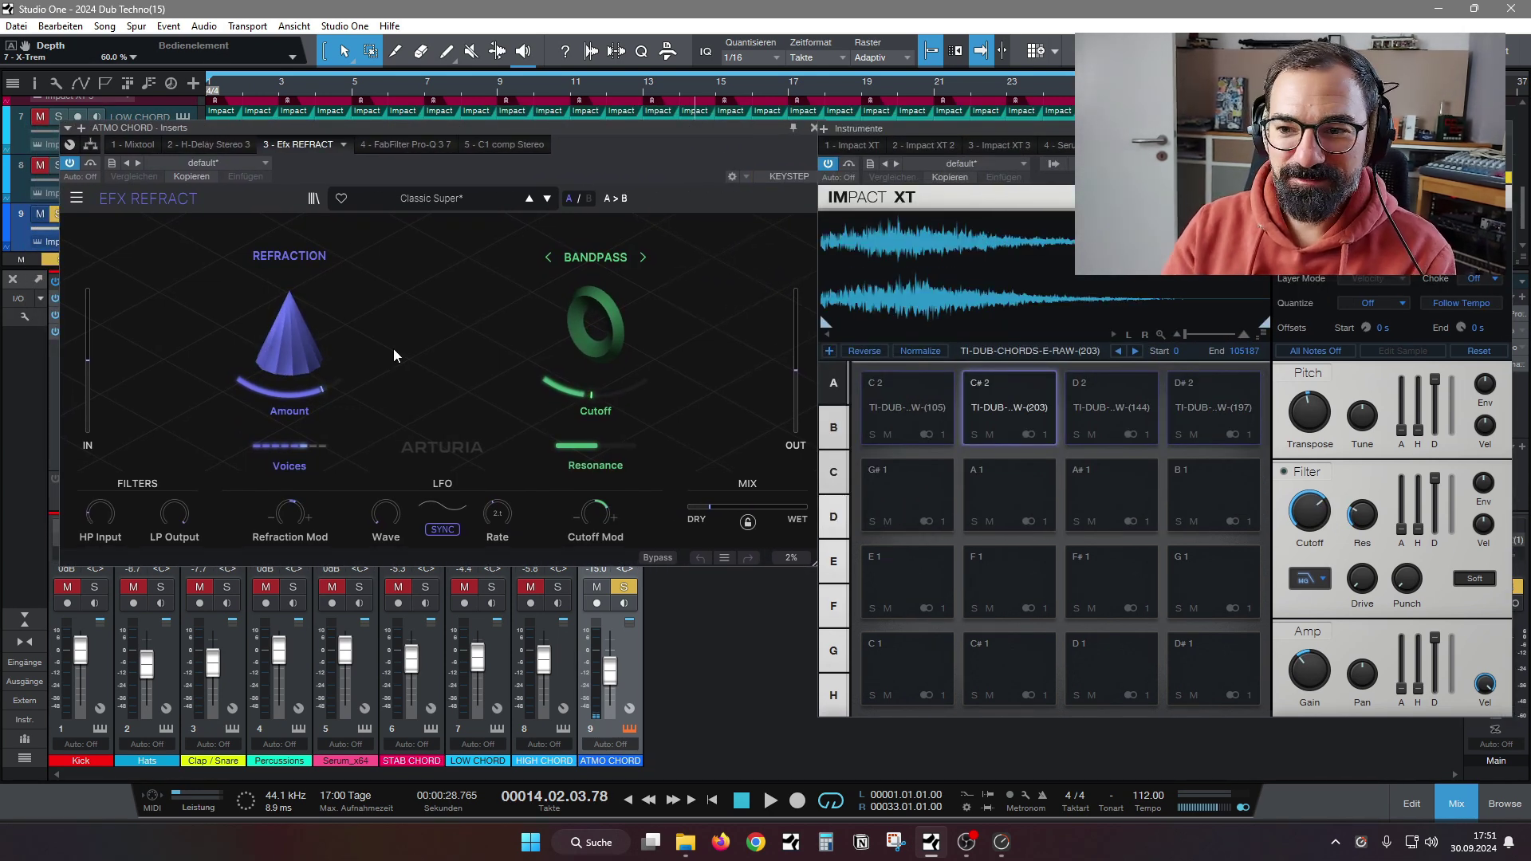
Audition pads C 2, D 2 and D# 2, and C 2 once more, while watching the Efx REFRACT display
click(909, 404)
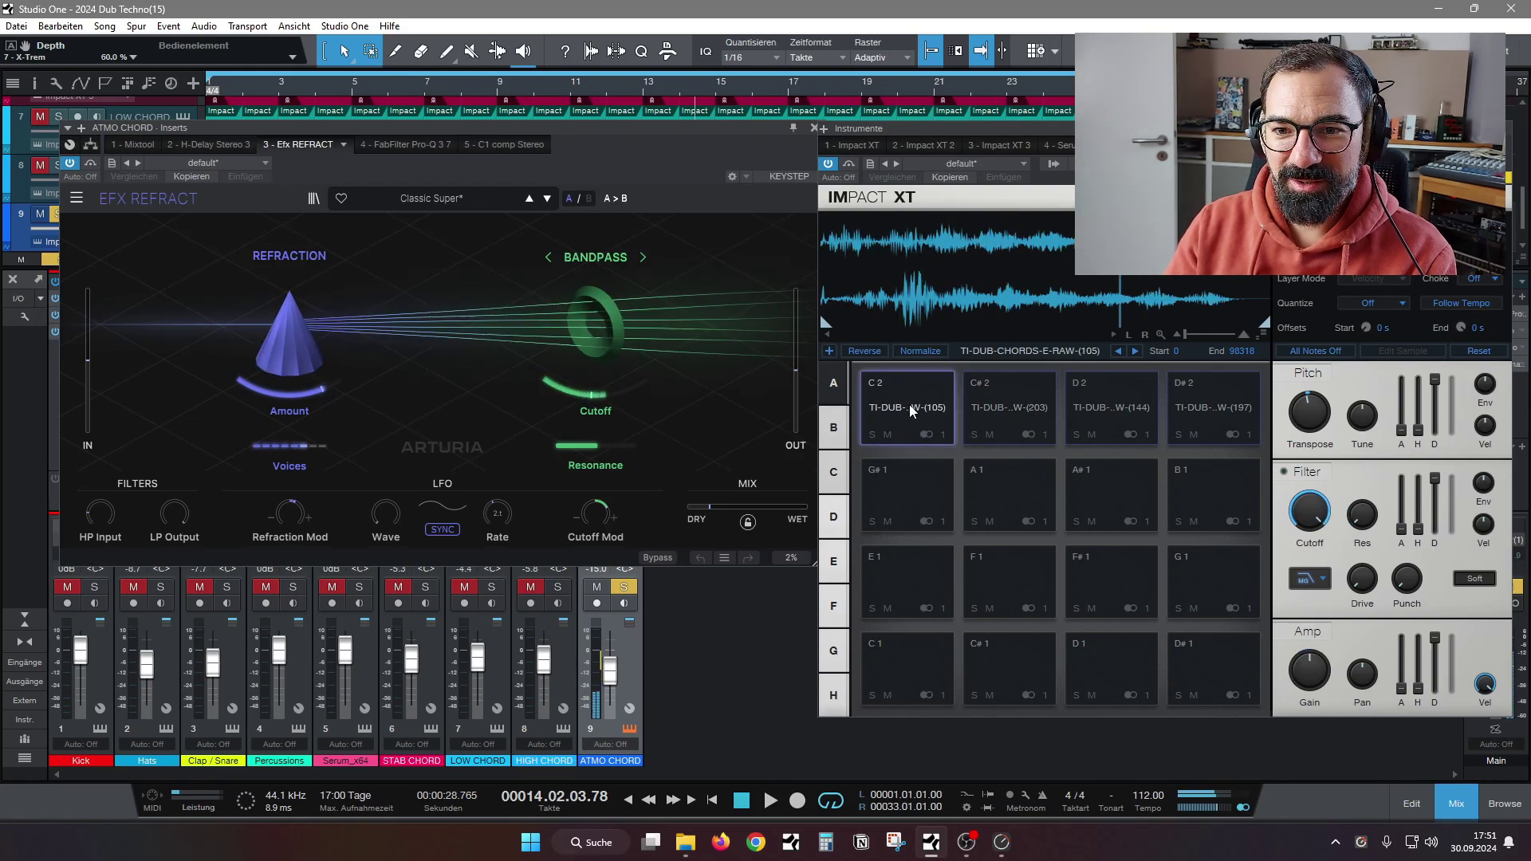
click(1095, 405)
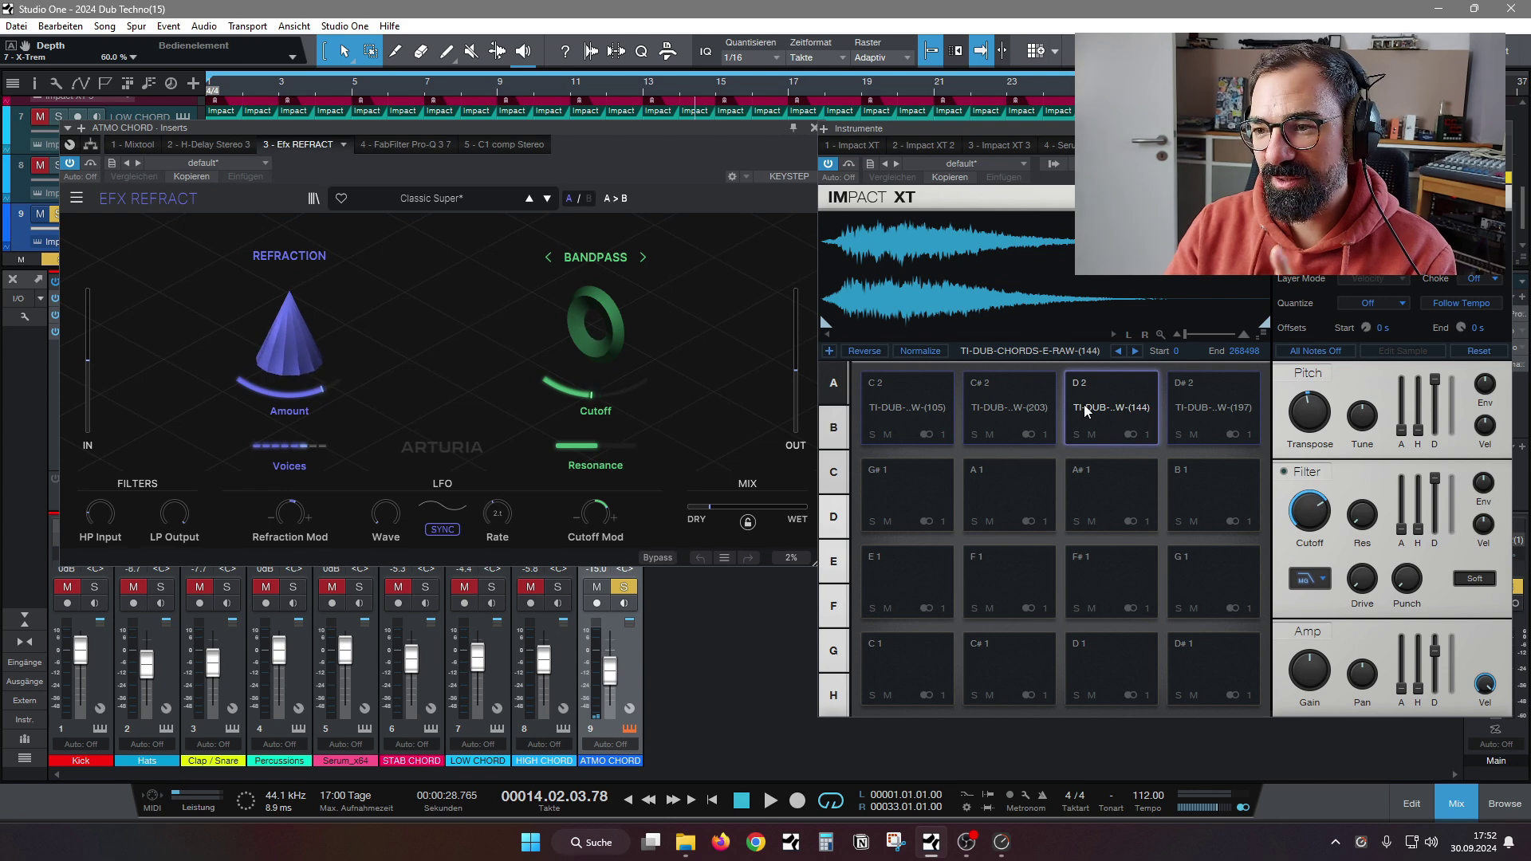
click(1185, 408)
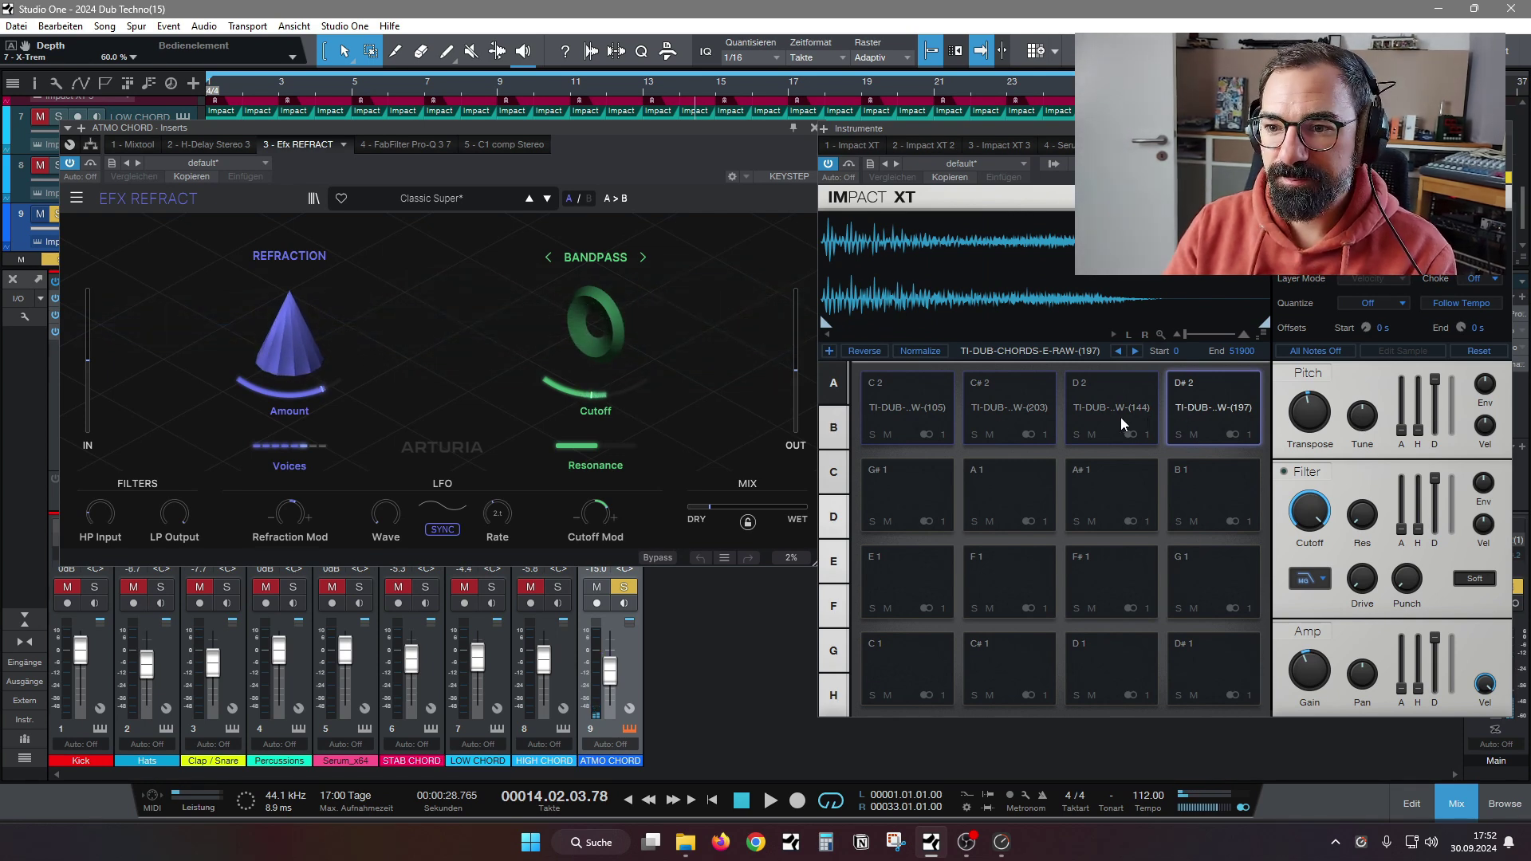
click(931, 416)
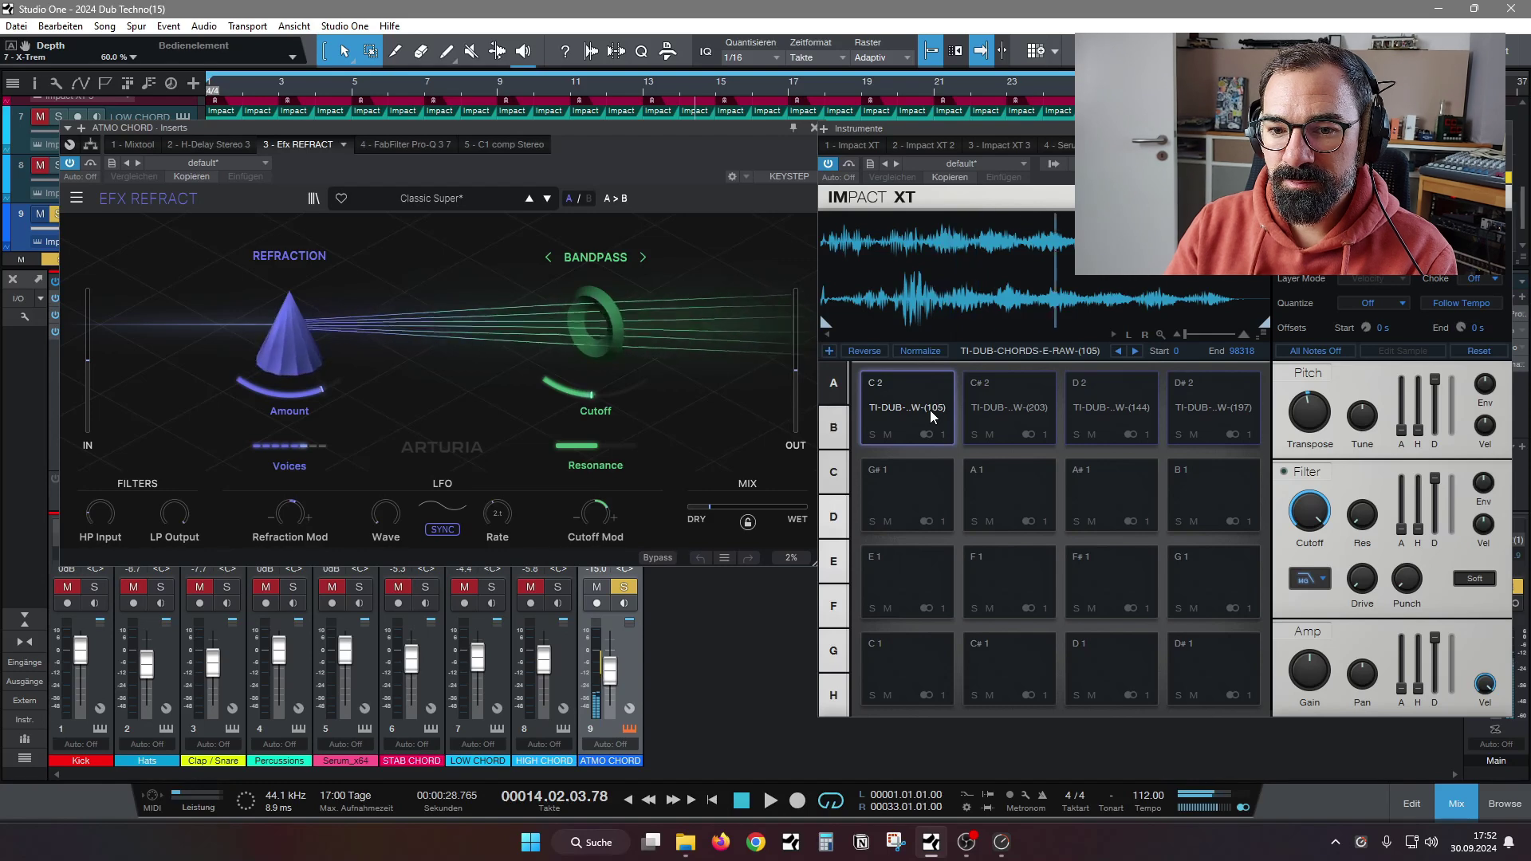
Open the ATMO CHORD's FabFilter Pro-Q 3, activate it and place its window over the sampler's edge
click(395, 146)
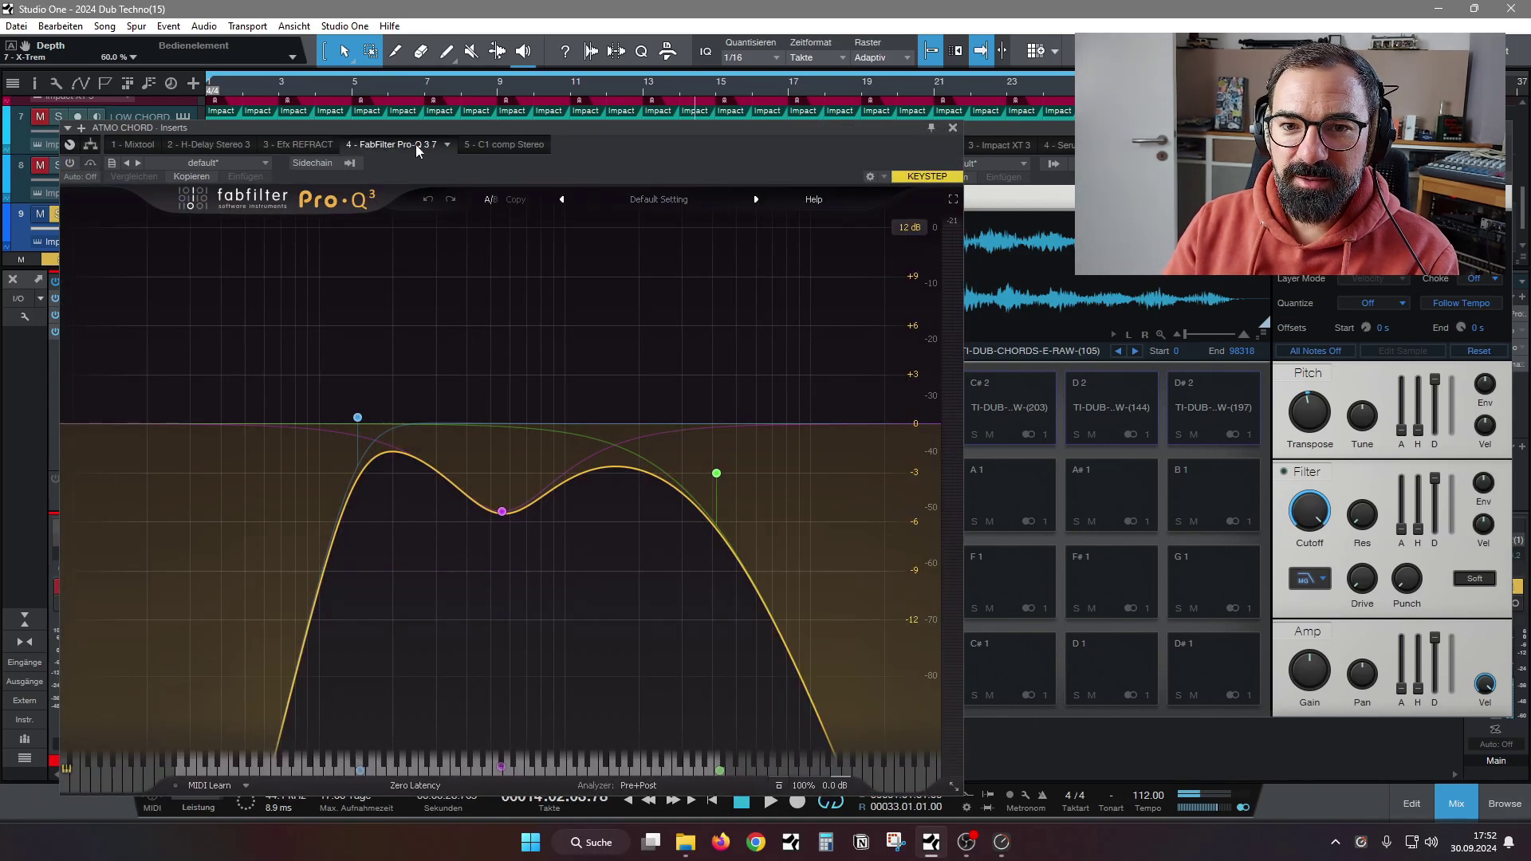
drag(414, 145, 513, 122)
click(189, 140)
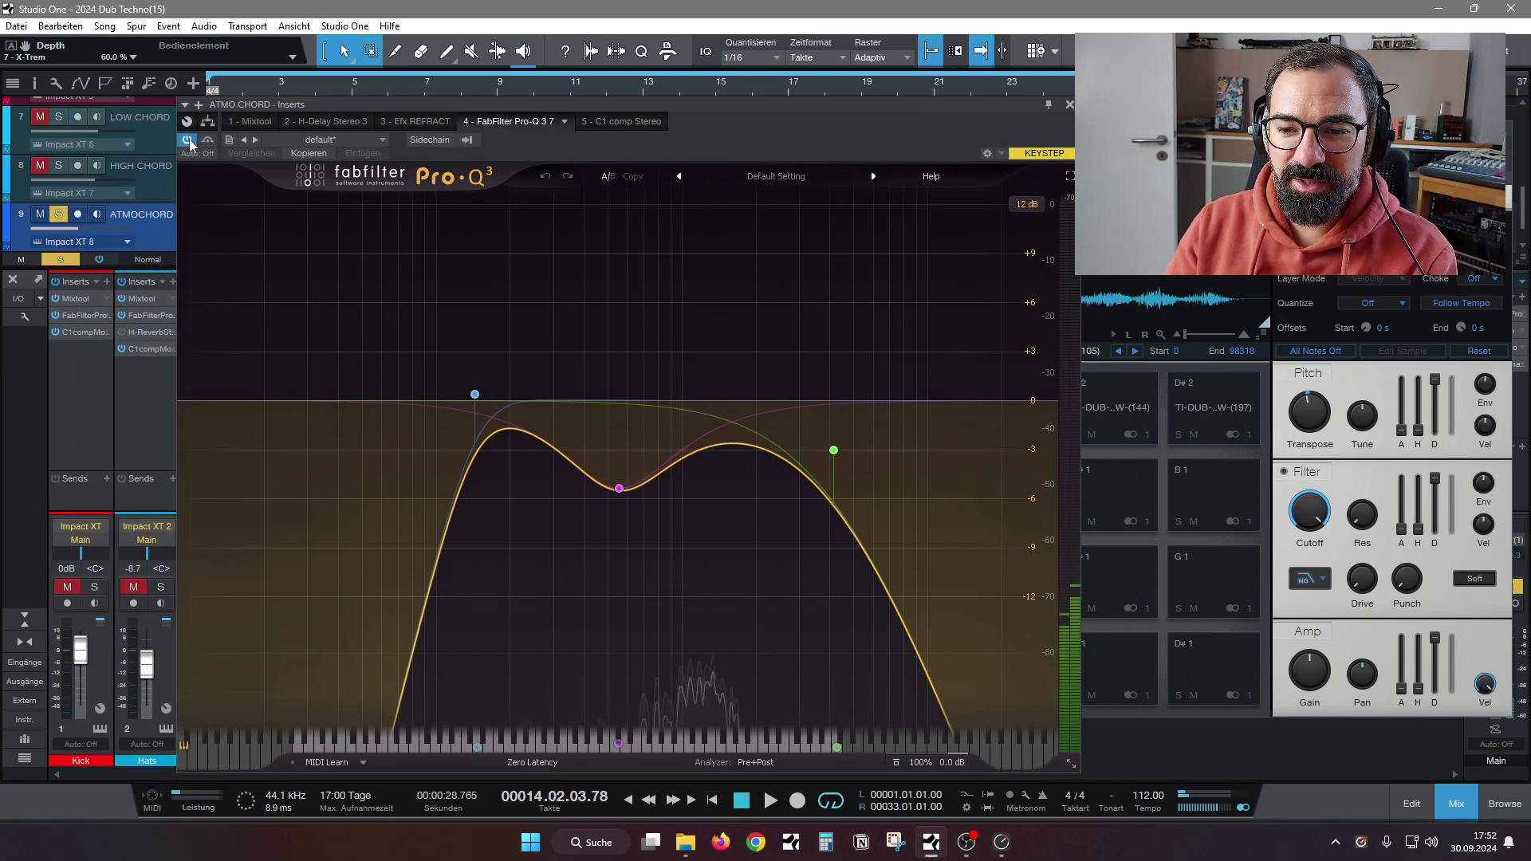
drag(1027, 108, 883, 113)
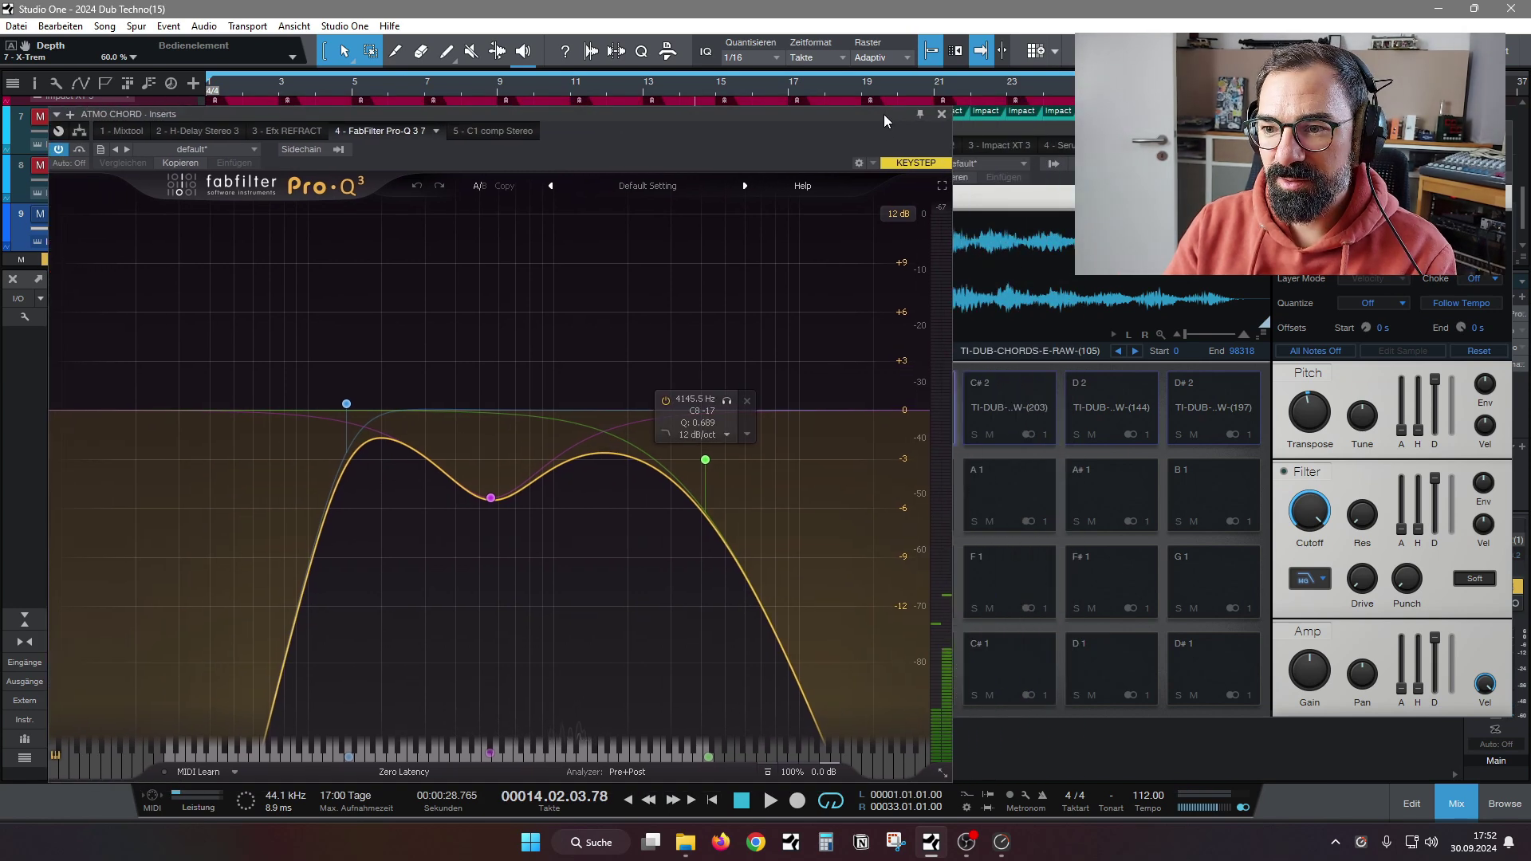
Audition pads C# 2 and D 2 through the Pro-Q 3 and examine its low-cut and mid-dip bands
click(1030, 406)
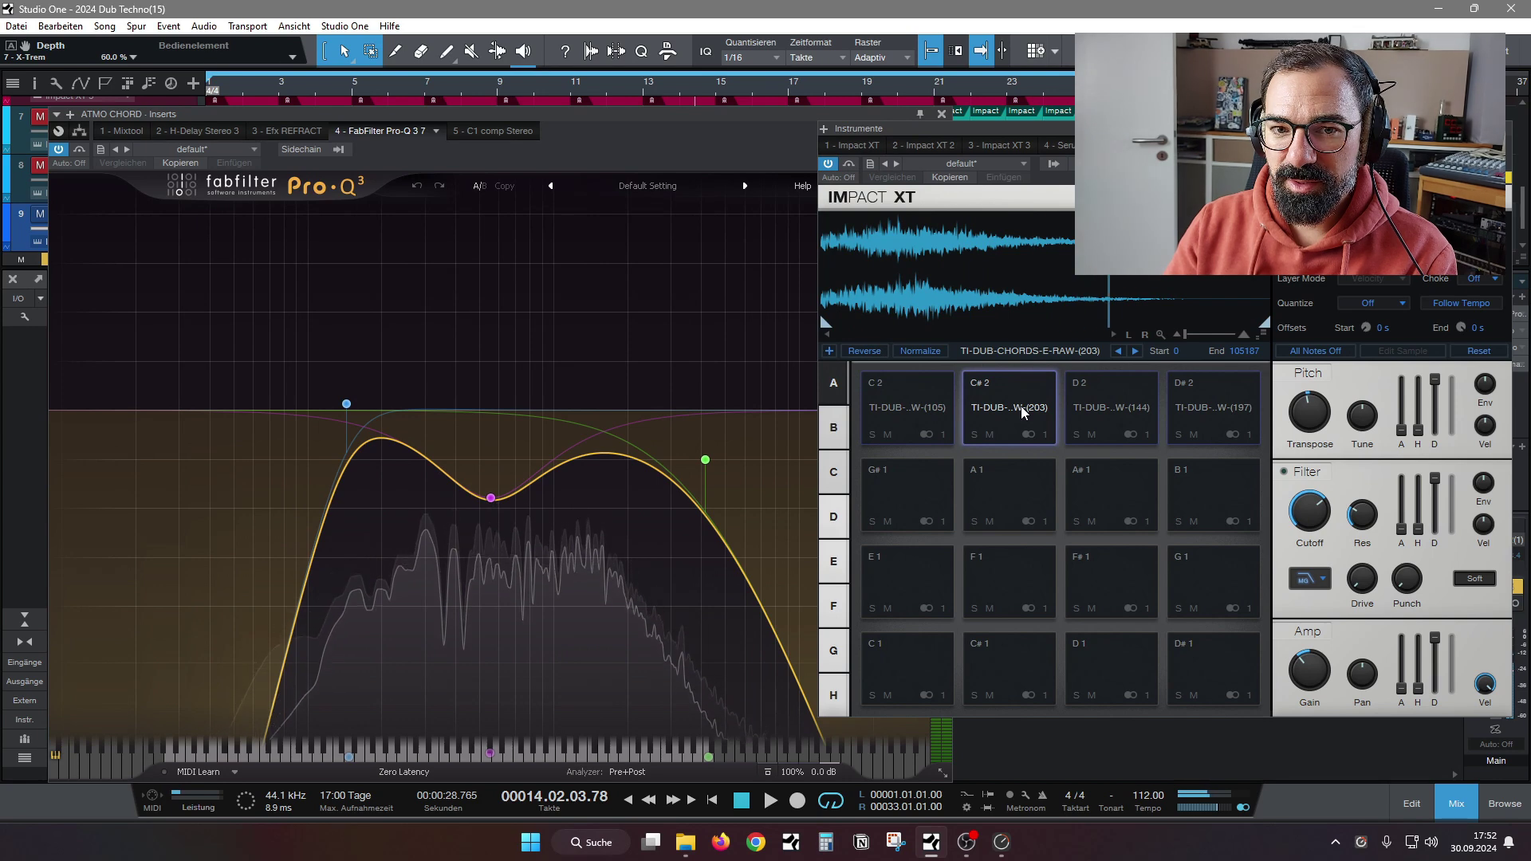
click(312, 559)
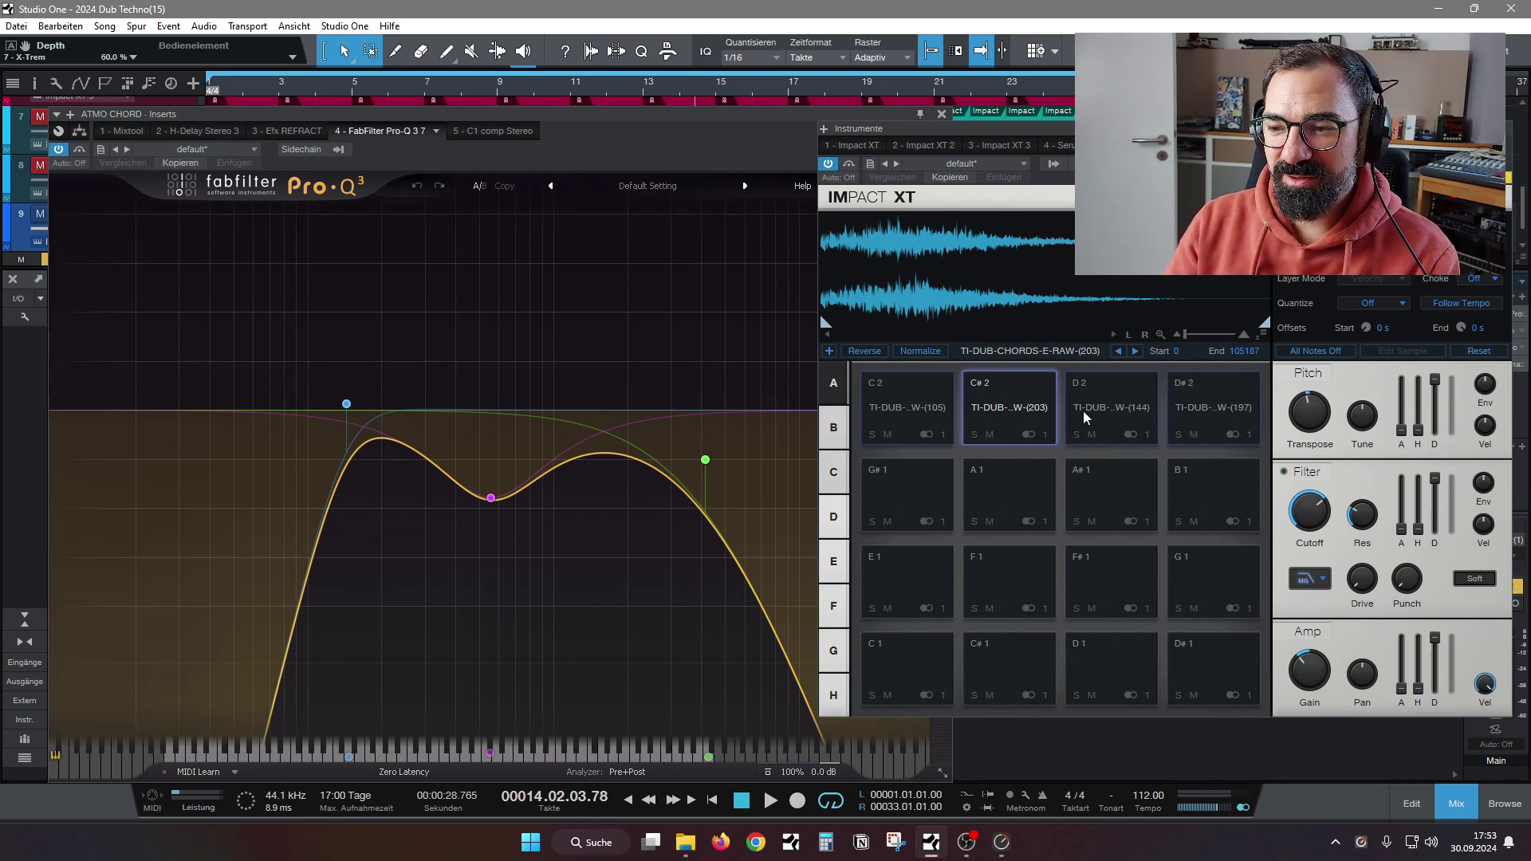
mouse_move(531, 488)
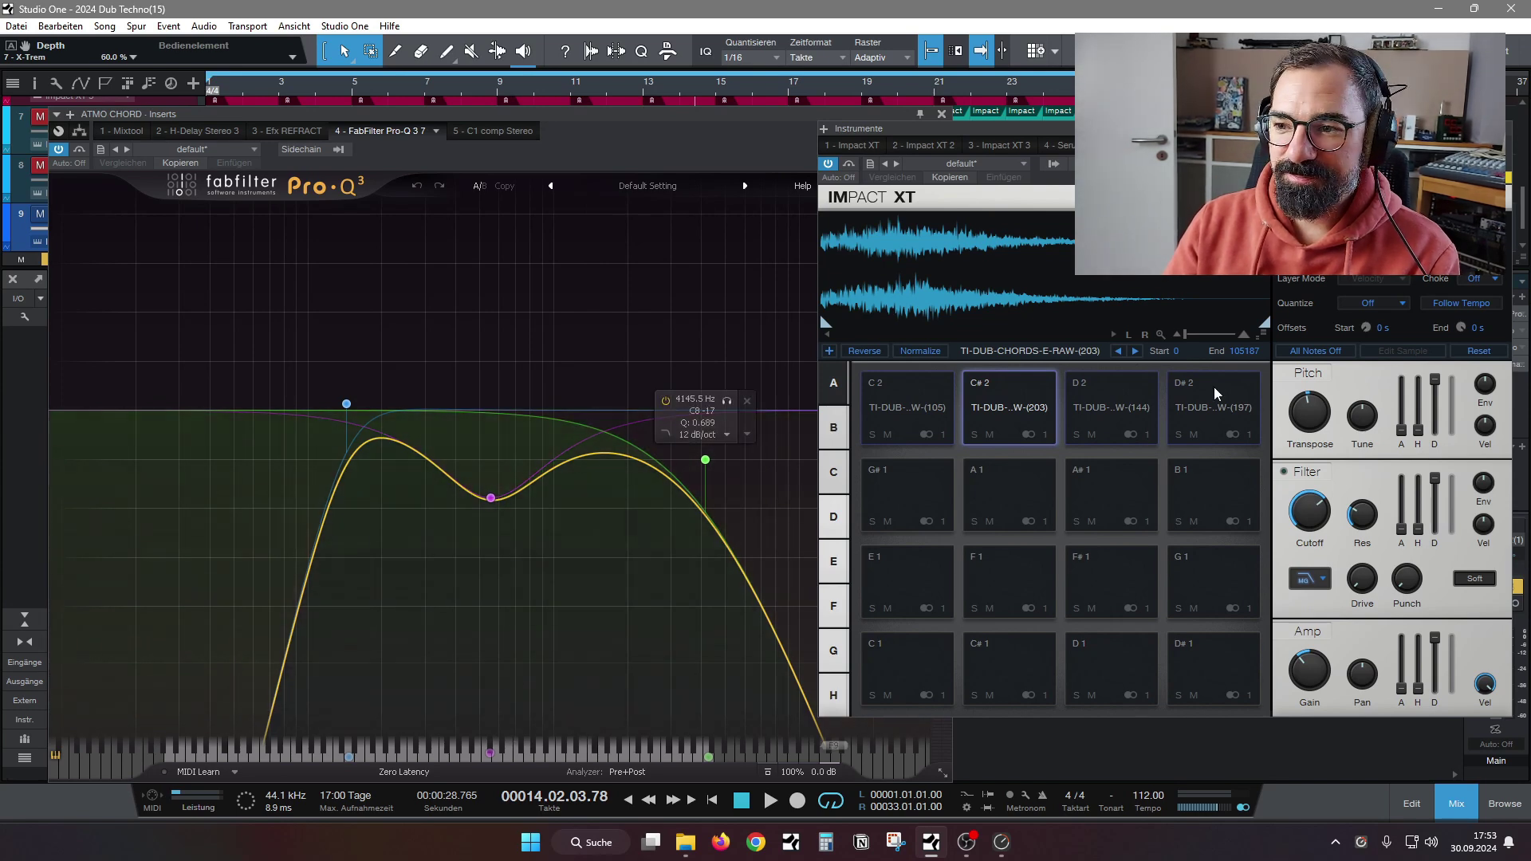
click(1126, 391)
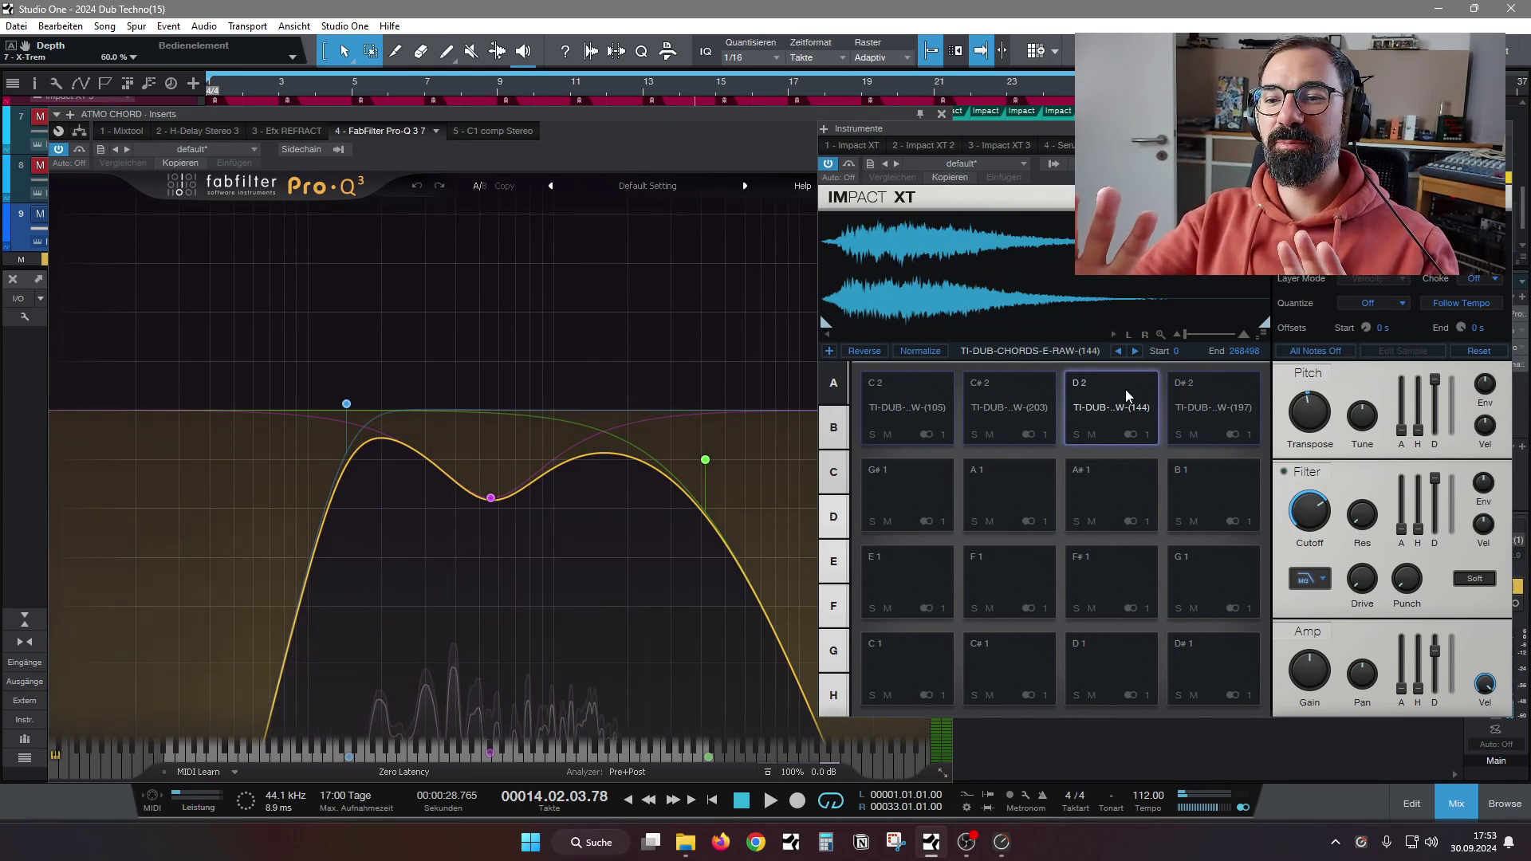
Inspect the Pro-Q 3's high-cut band and the C1 comp Stereo settings, and close the ATMO CHORD's inserts window
click(712, 181)
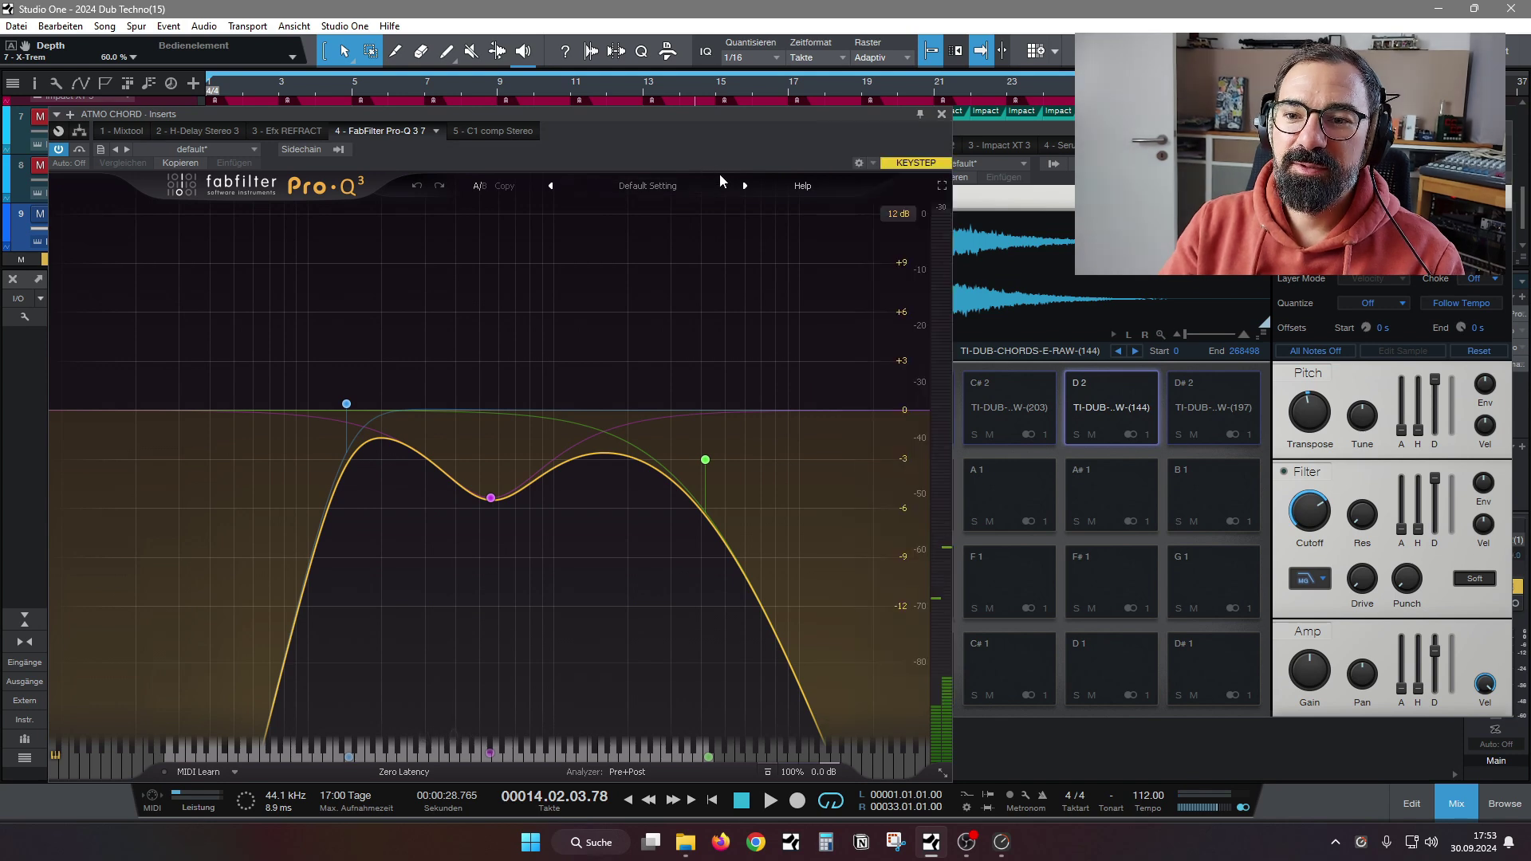
mouse_move(707, 463)
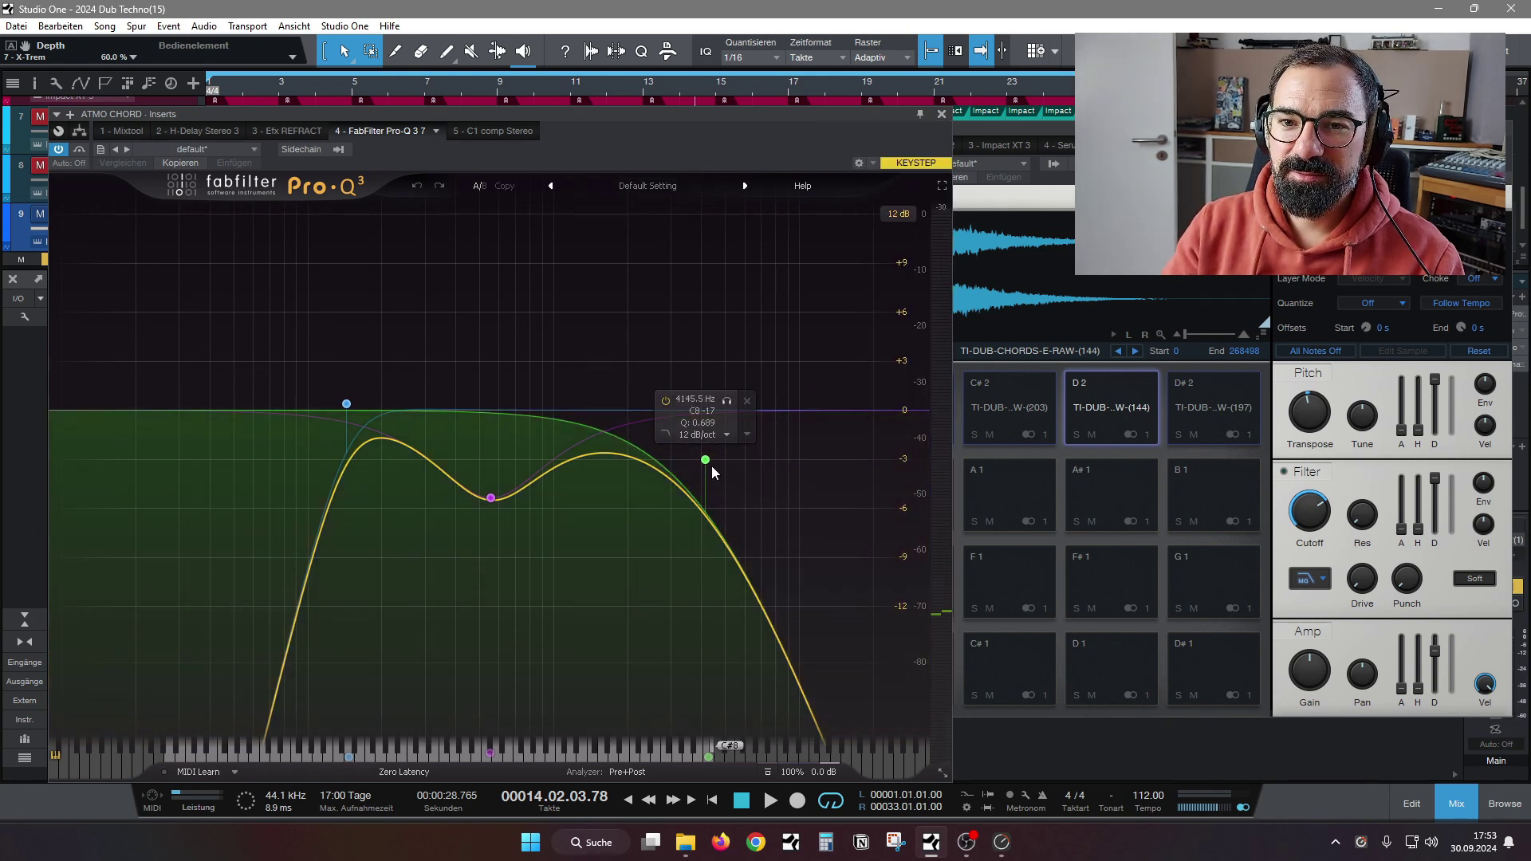
click(480, 132)
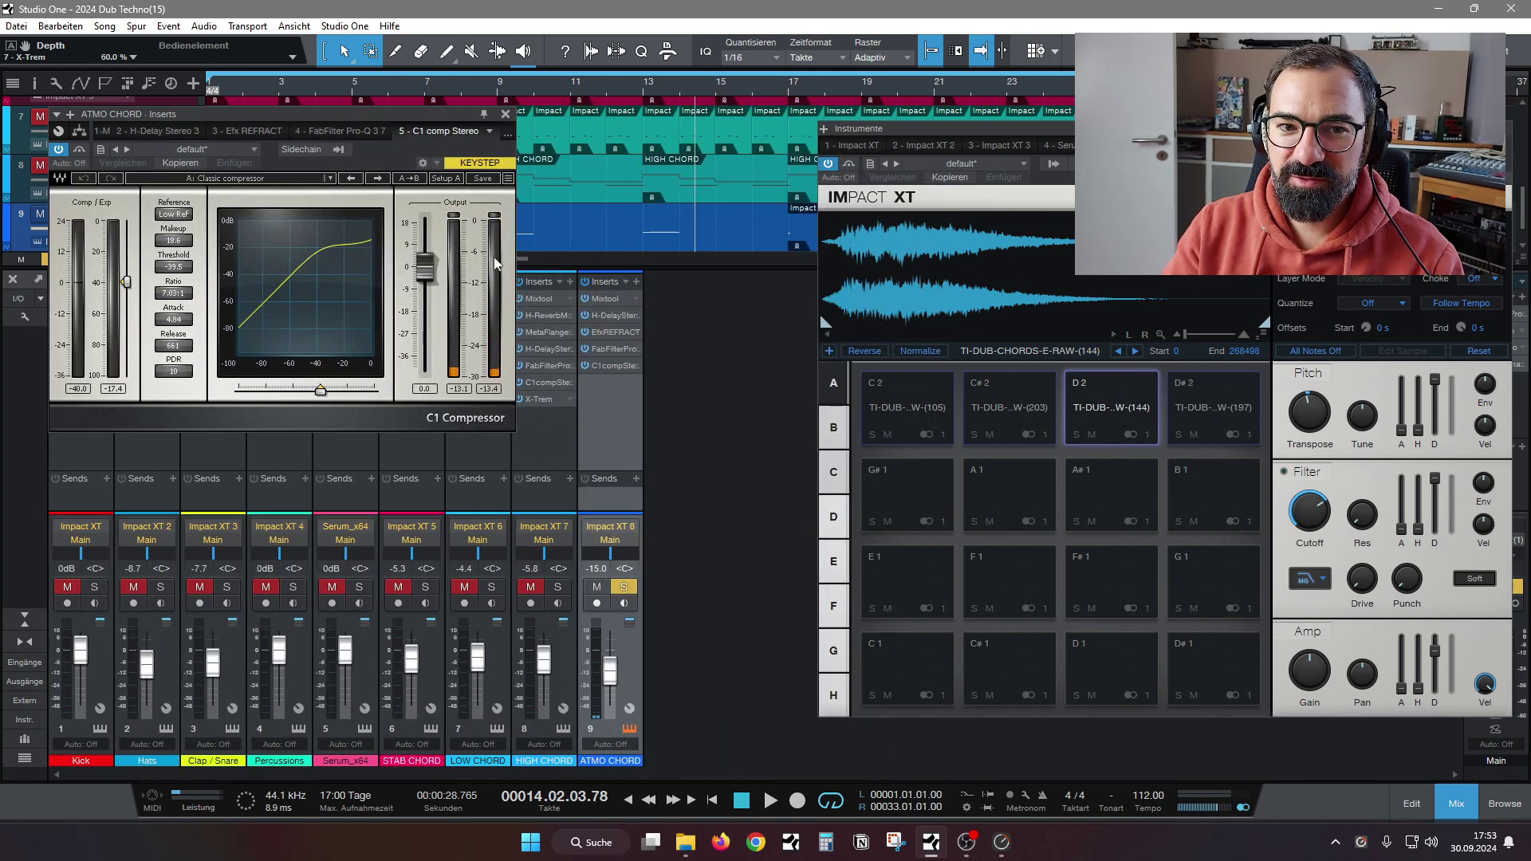
click(506, 116)
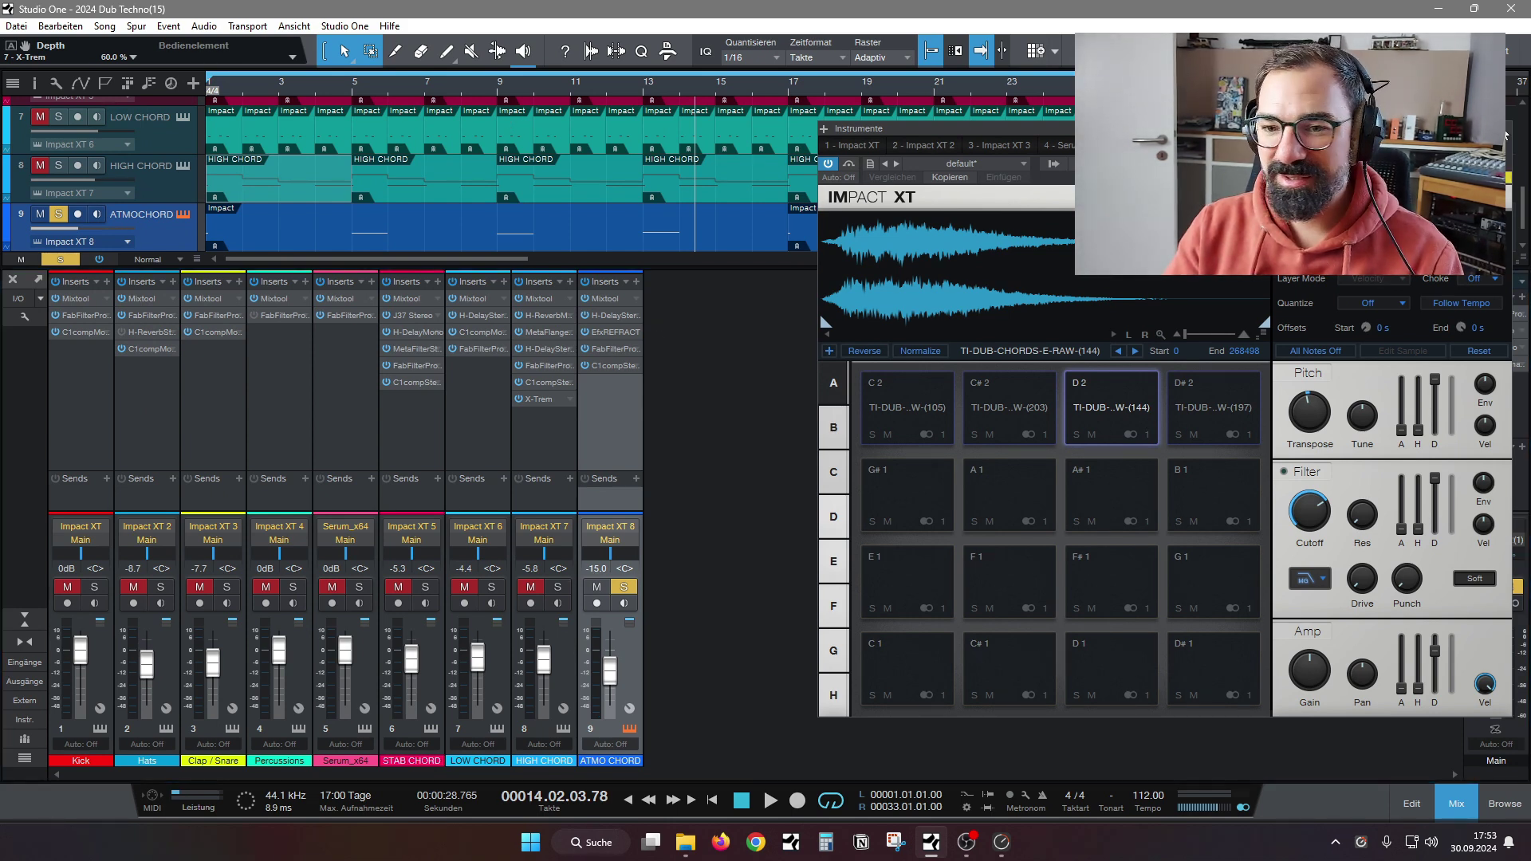
Close the Impact XT window, unsolo the ATMO CHORD and hide the mixer to show the full arrangement
key(F11)
click(626, 588)
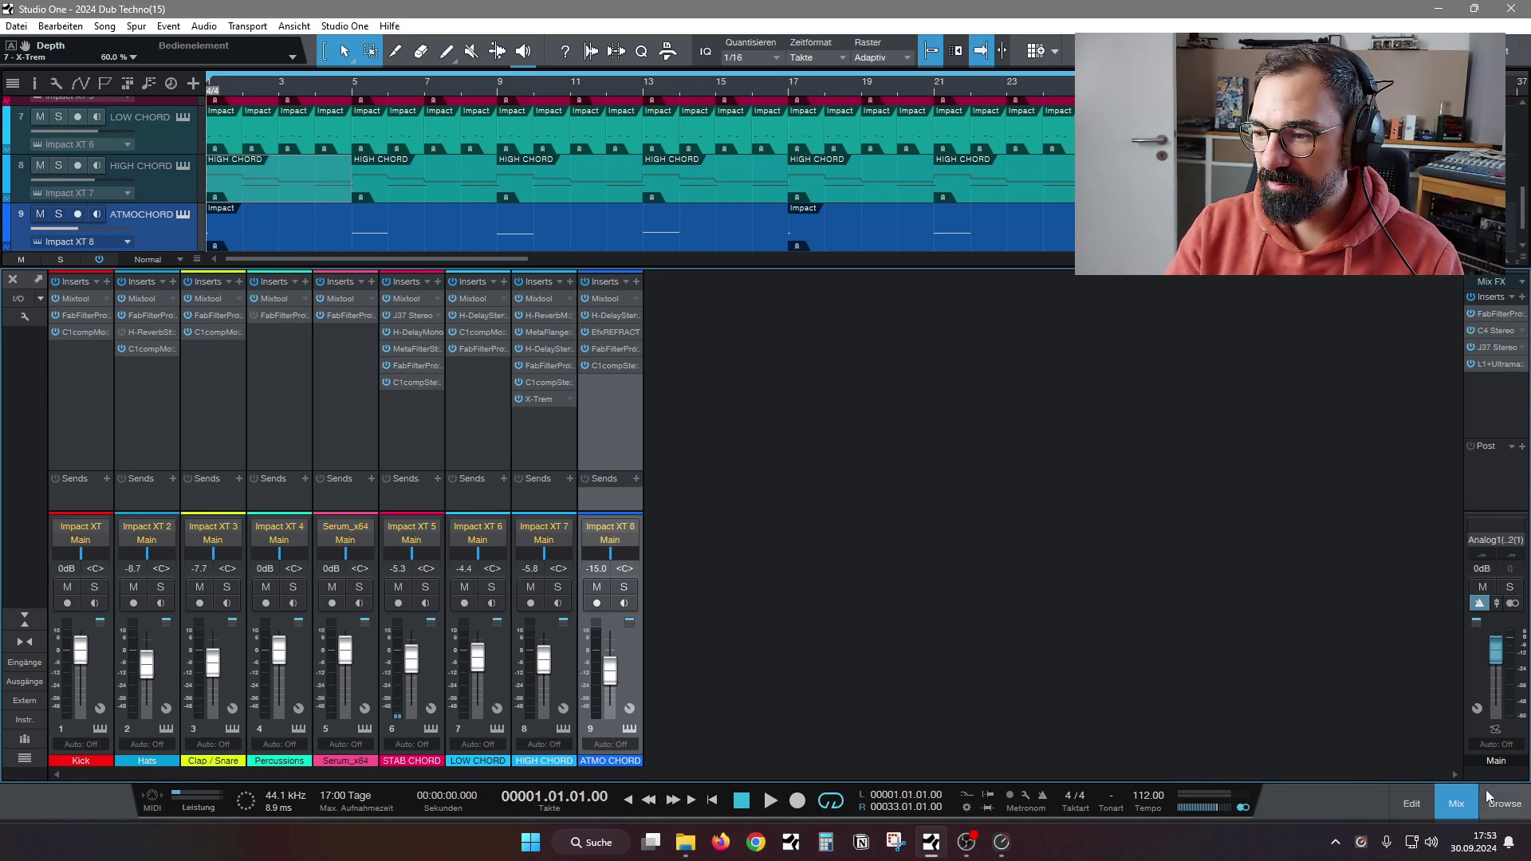
key(F3)
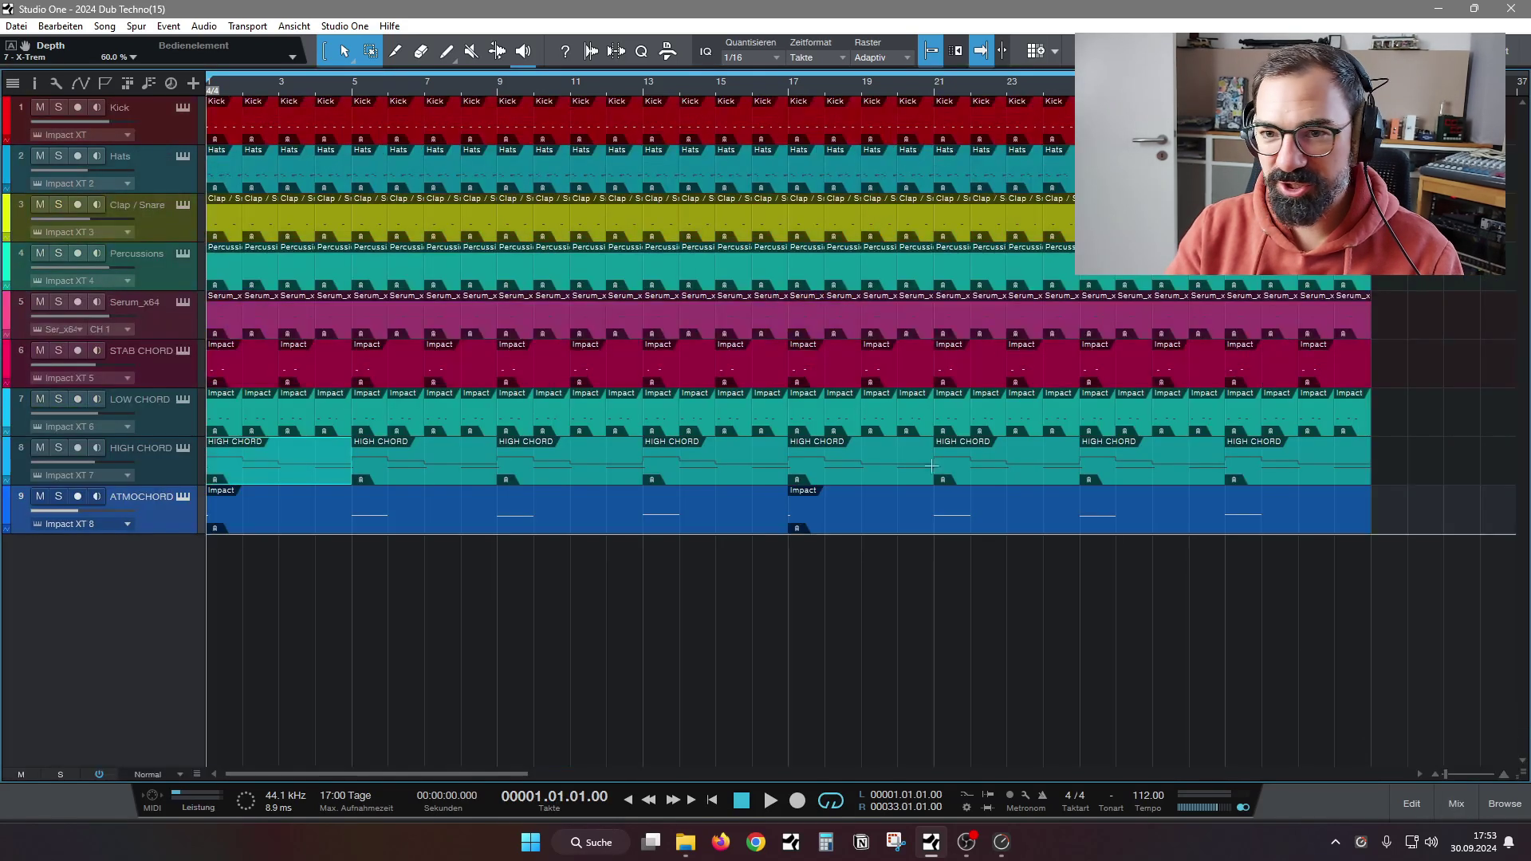
Solo the Kick track, open its Impact XT sampler and start playback
click(59, 108)
click(182, 107)
key(space)
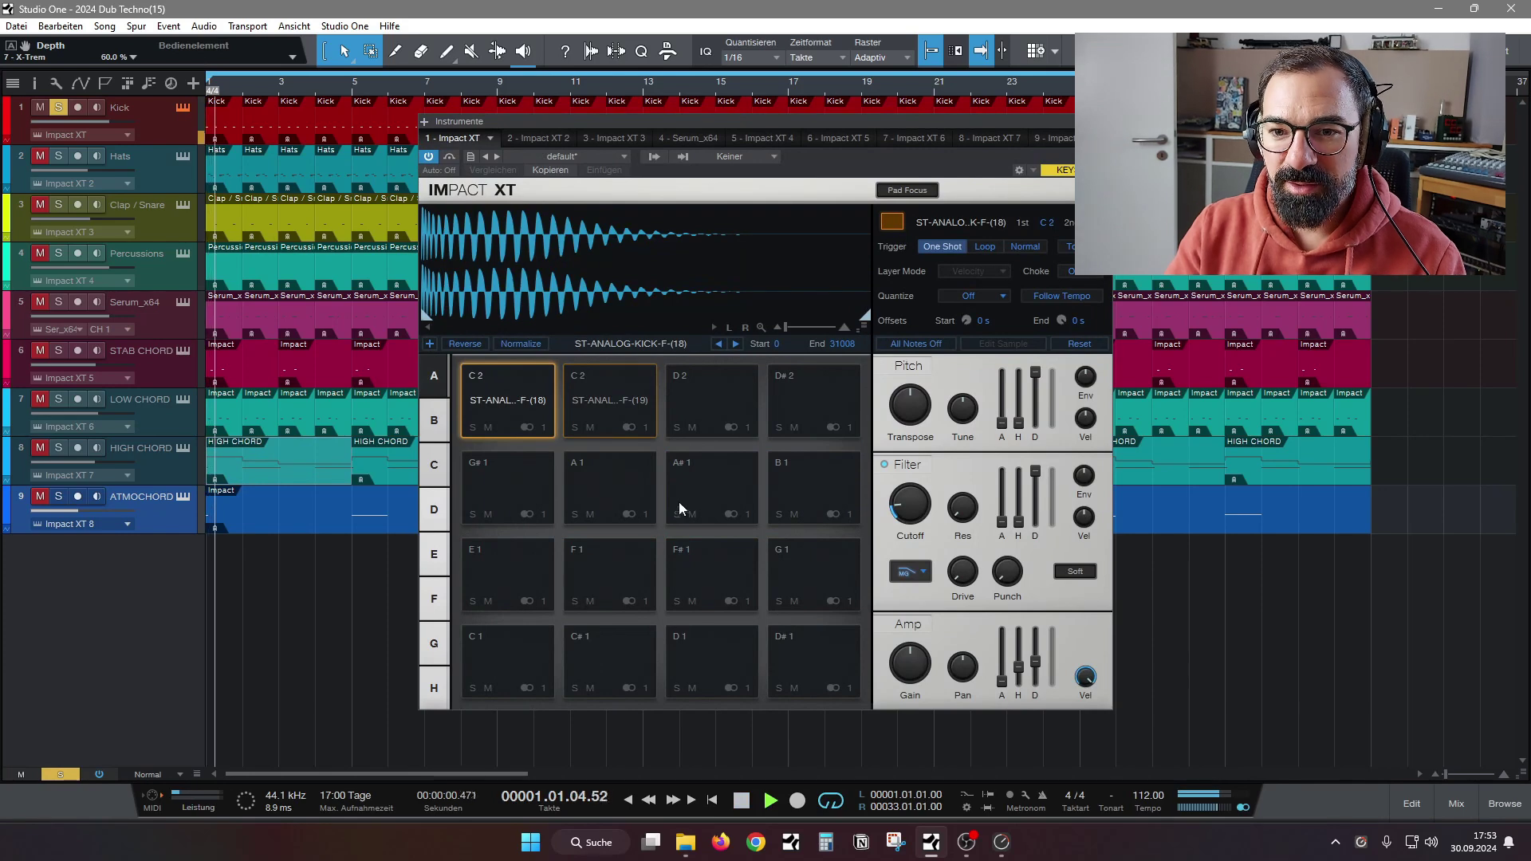
Hear each kick layer alone by muting the ST-ANALOG-KICK-F-(19) pad, and the ST-ANALOG-KICK-F-(18) pad in its place
click(591, 427)
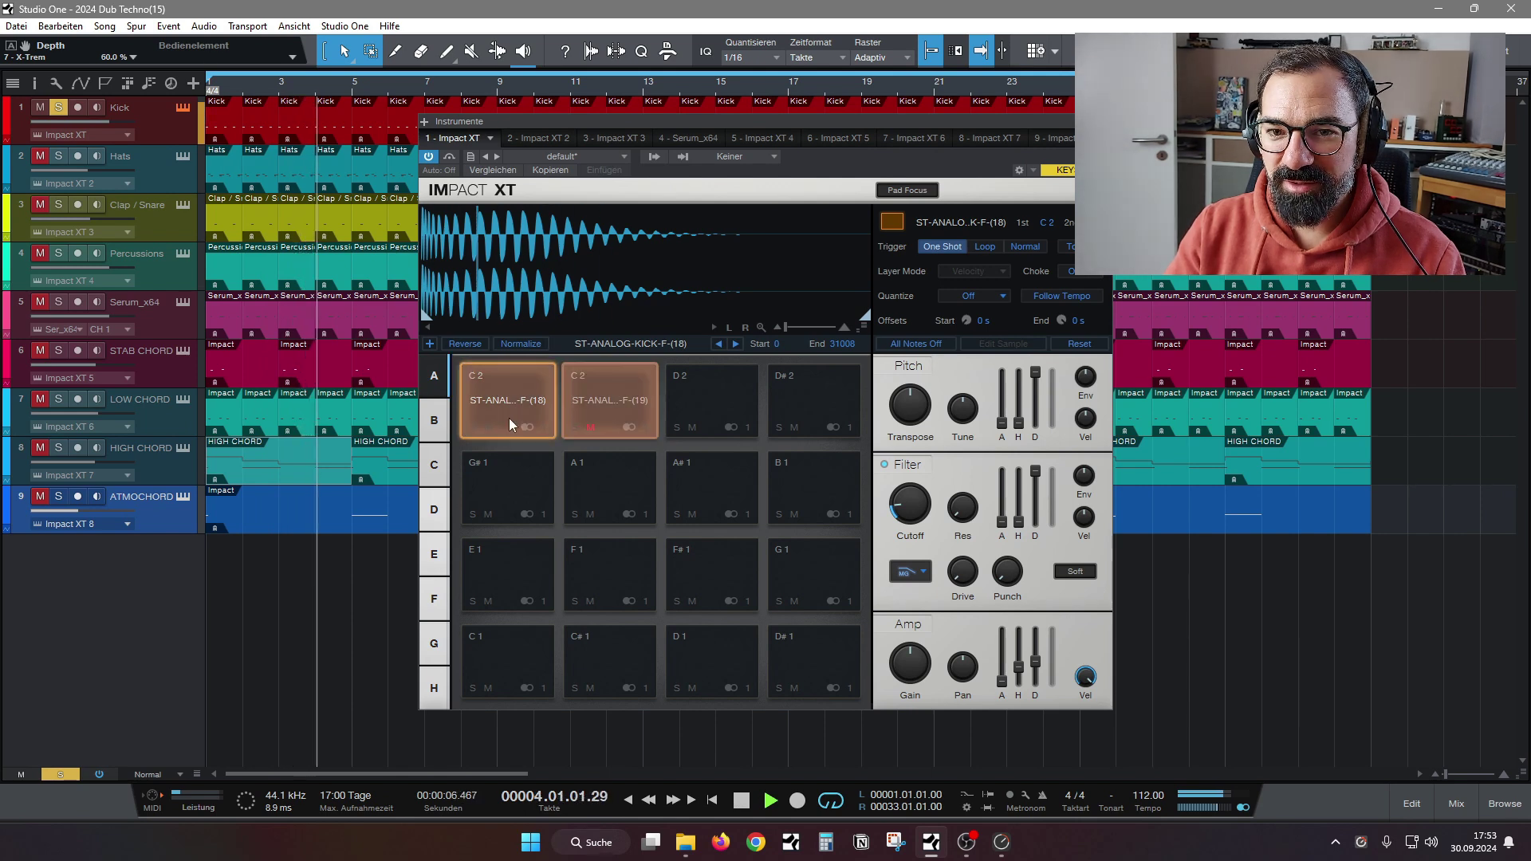
click(884, 464)
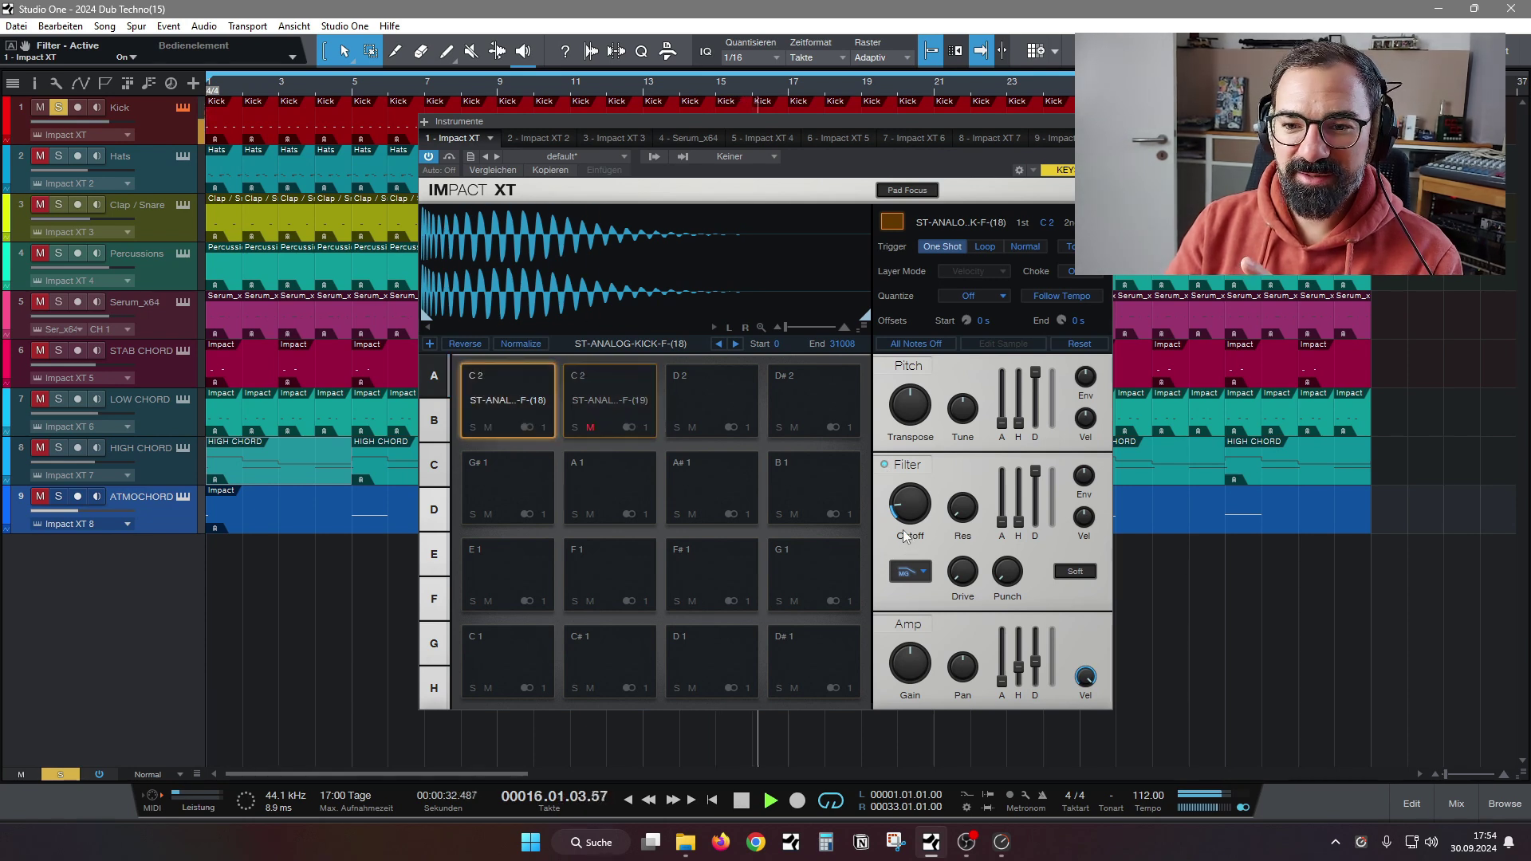
click(614, 397)
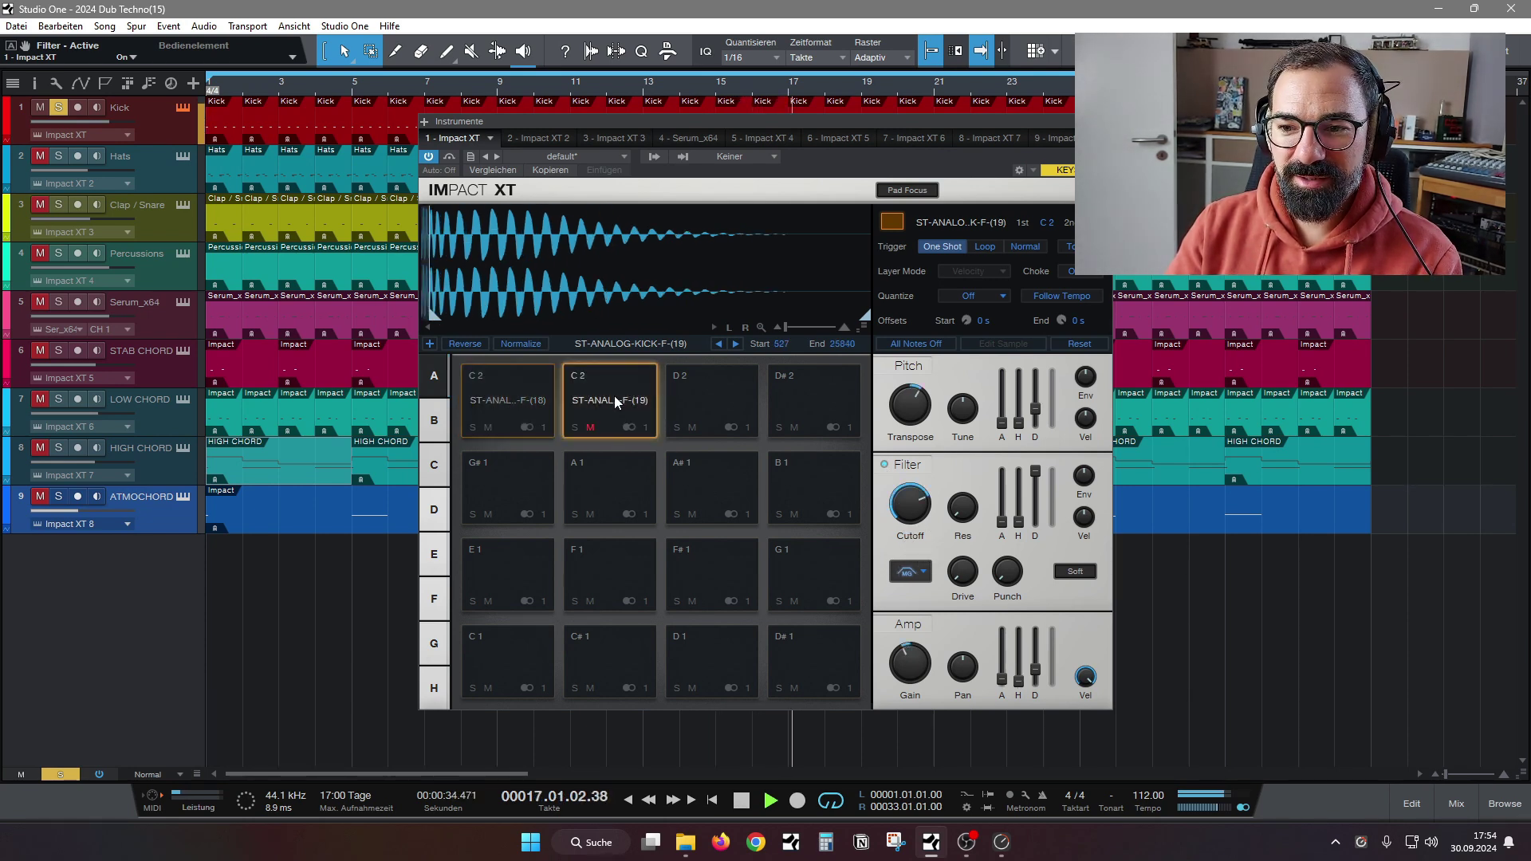
click(487, 428)
click(590, 428)
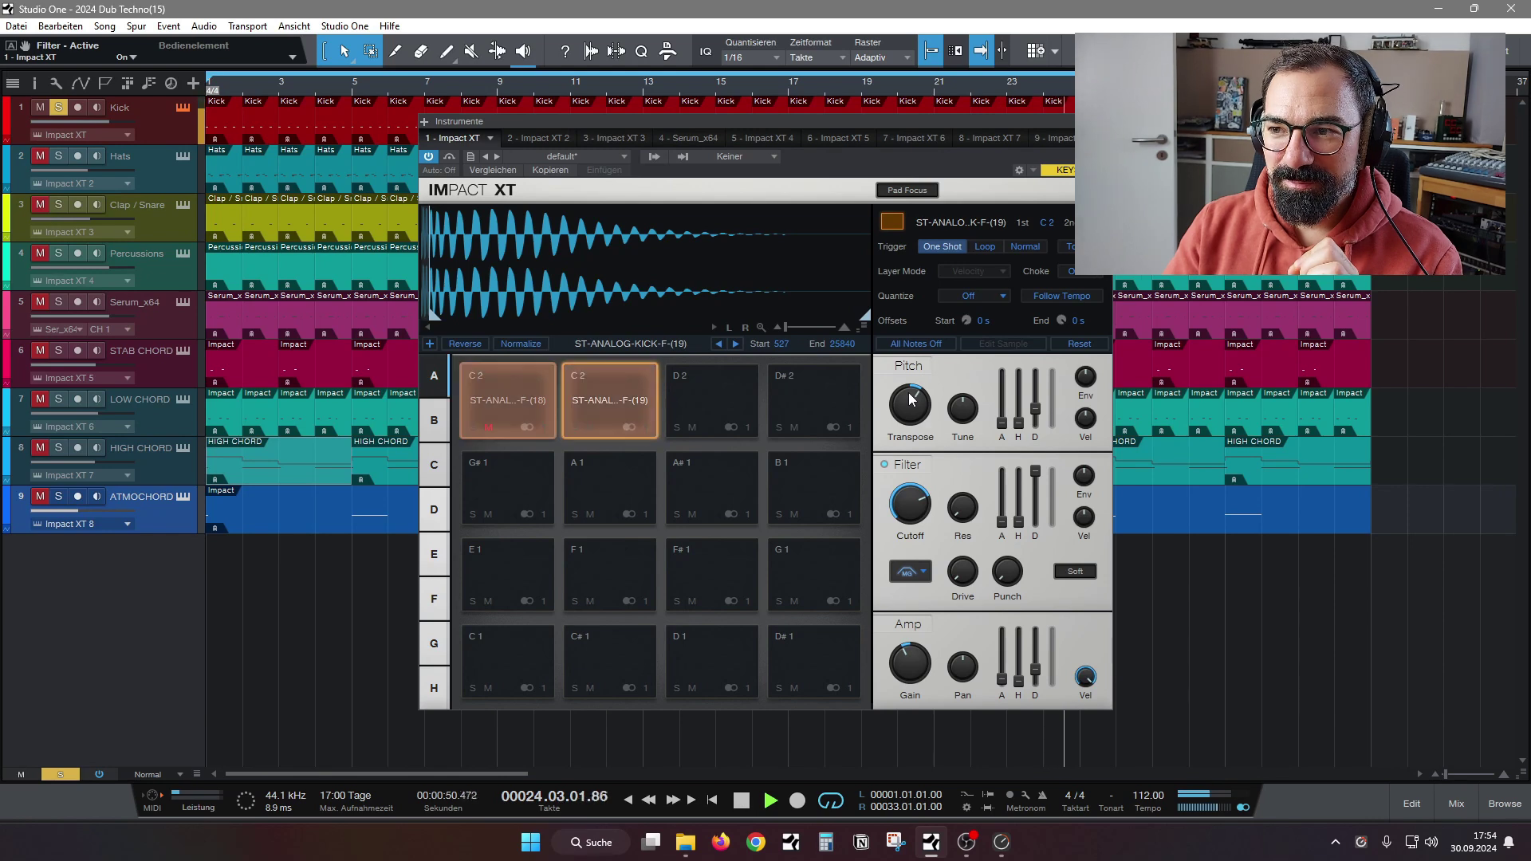
Isolate the second kick layer and compare it with its filter off and on at an amp decay of 28.5 ms
mouse_move(913, 397)
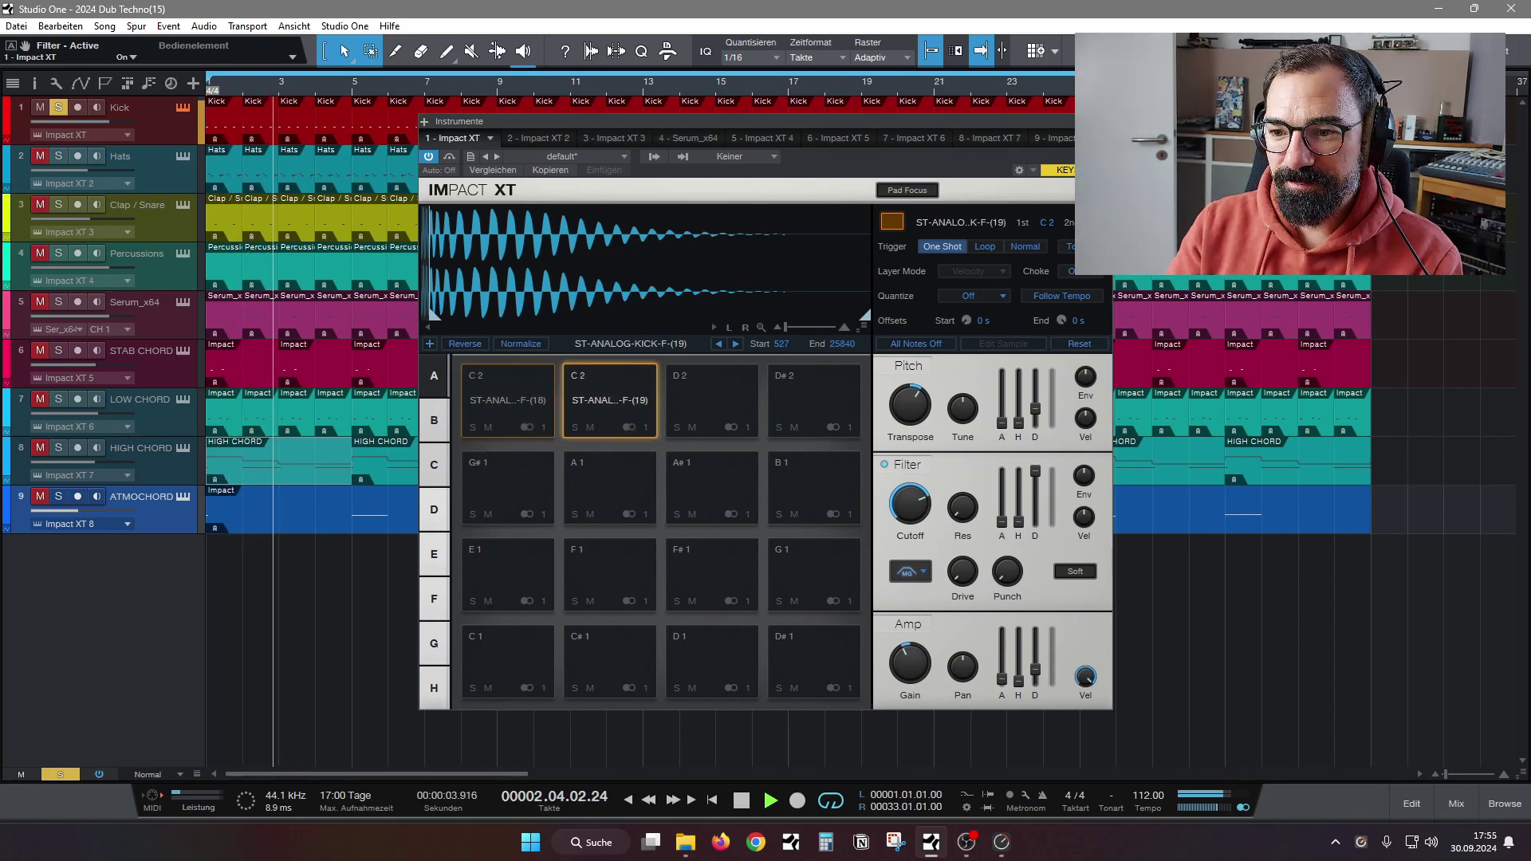
click(488, 427)
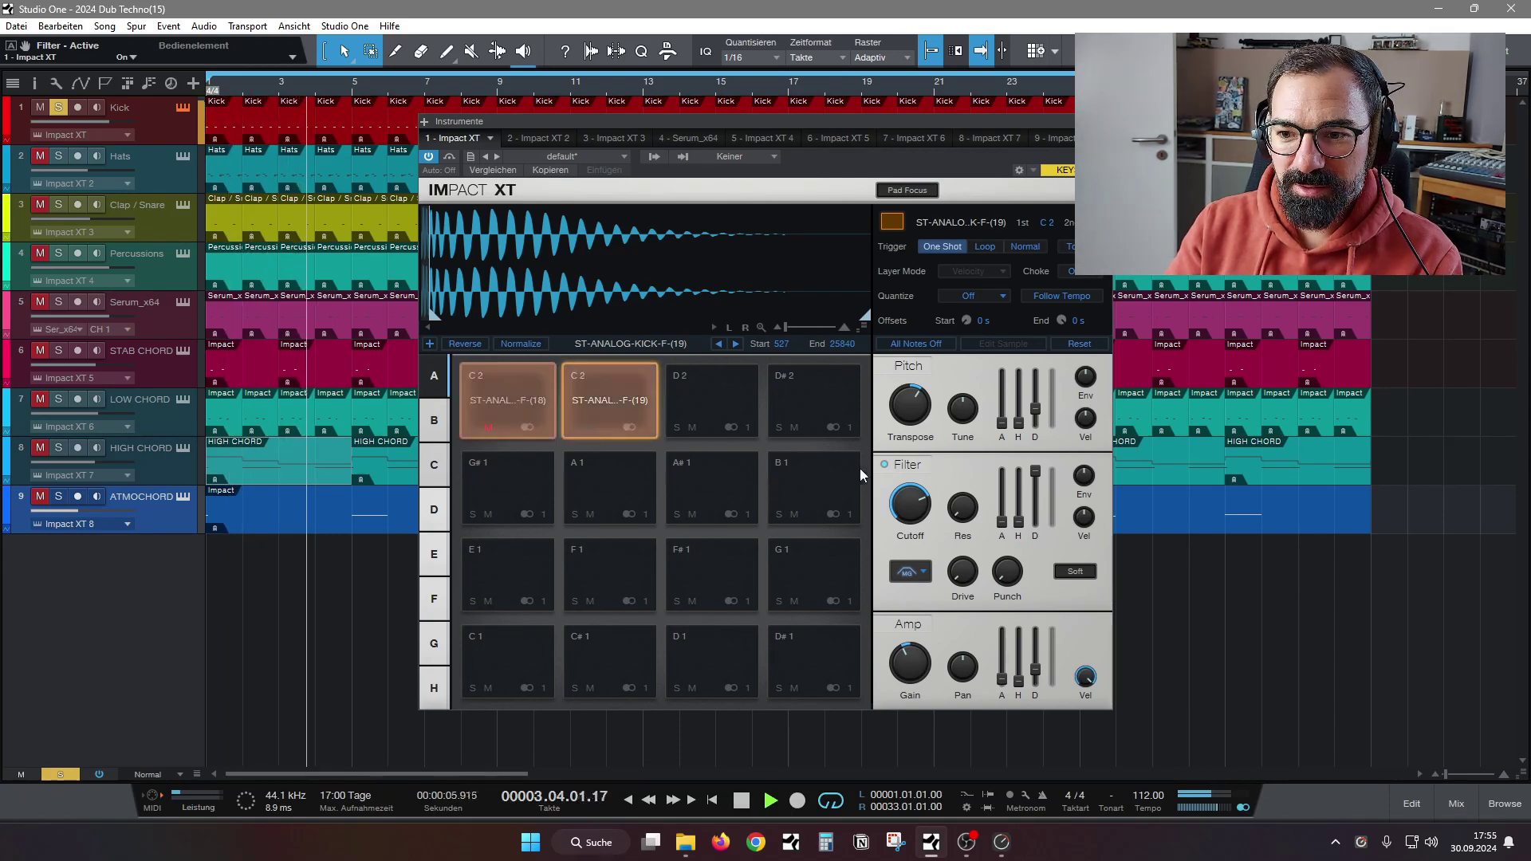
click(885, 464)
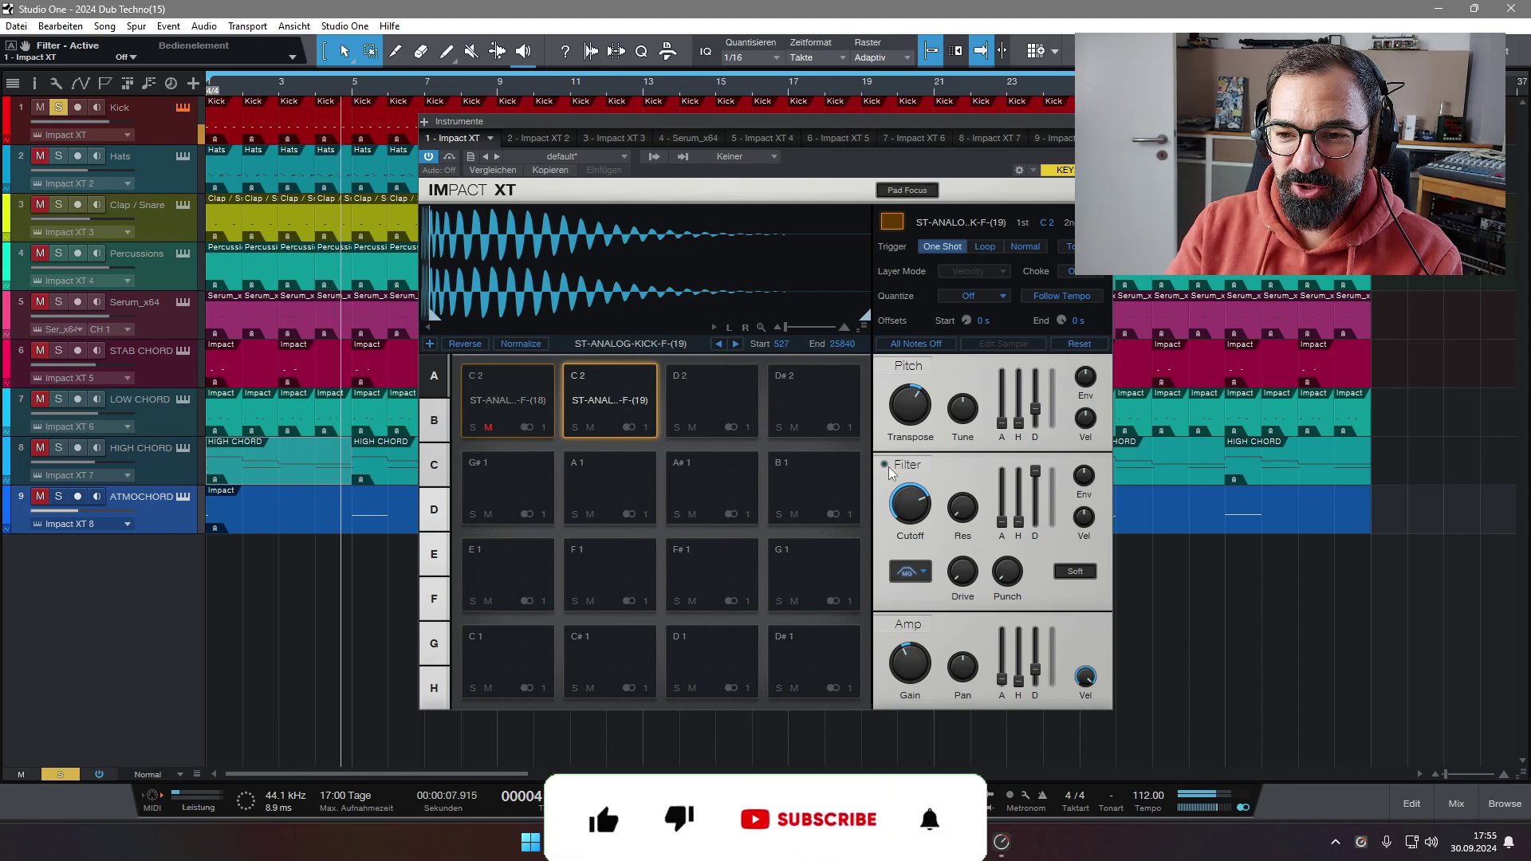
mouse_move(1035, 642)
mouse_down()
mouse_move(1037, 611)
mouse_move(1037, 662)
mouse_up()
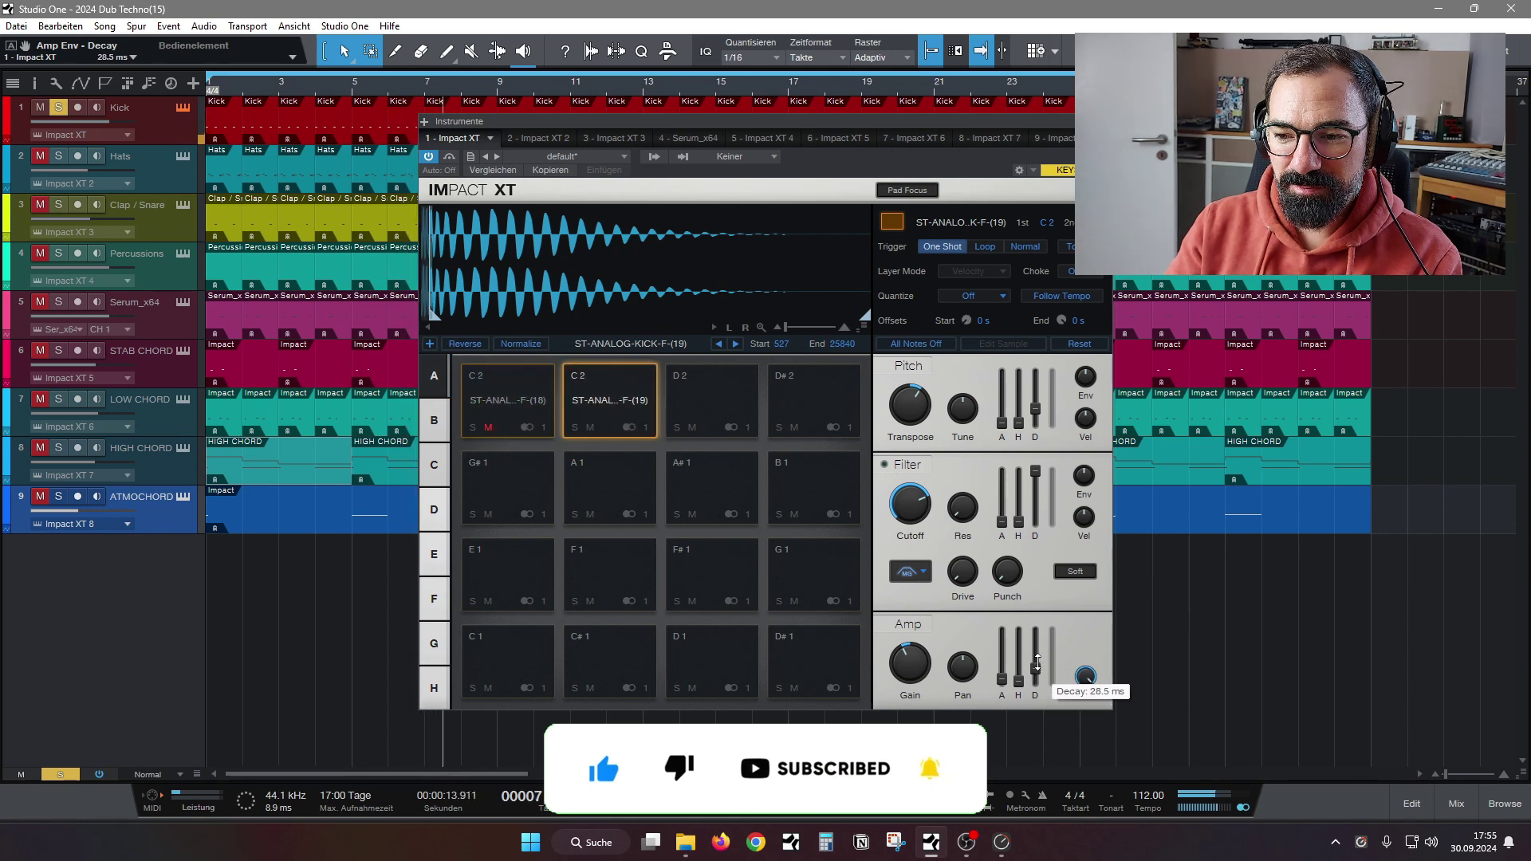
click(885, 464)
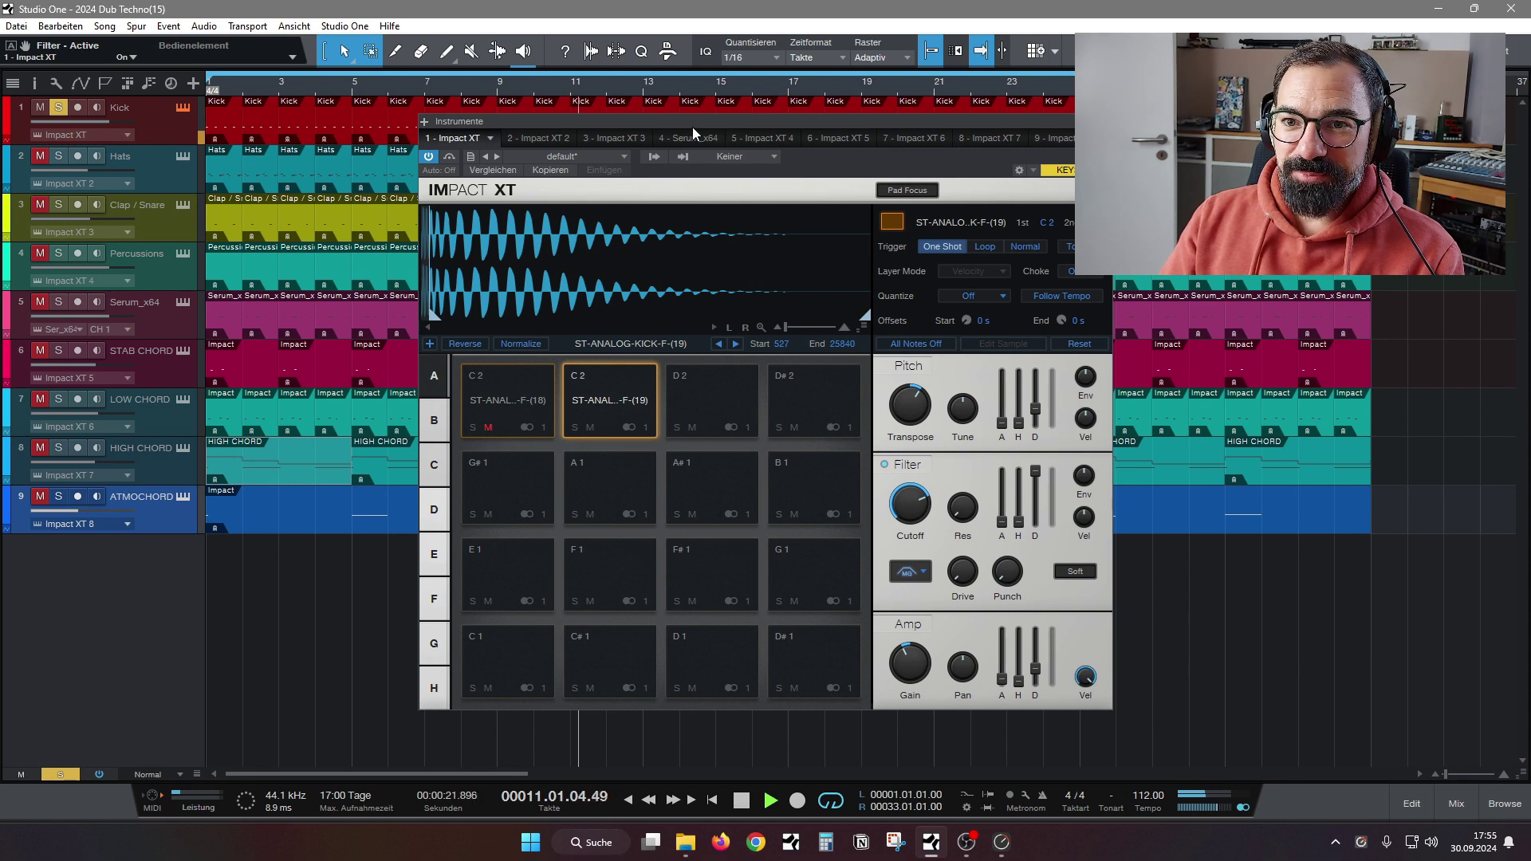
Unmute the first kick layer's pad, close the Kick's Impact XT window and reopen the mixer
drag(692, 126, 722, 117)
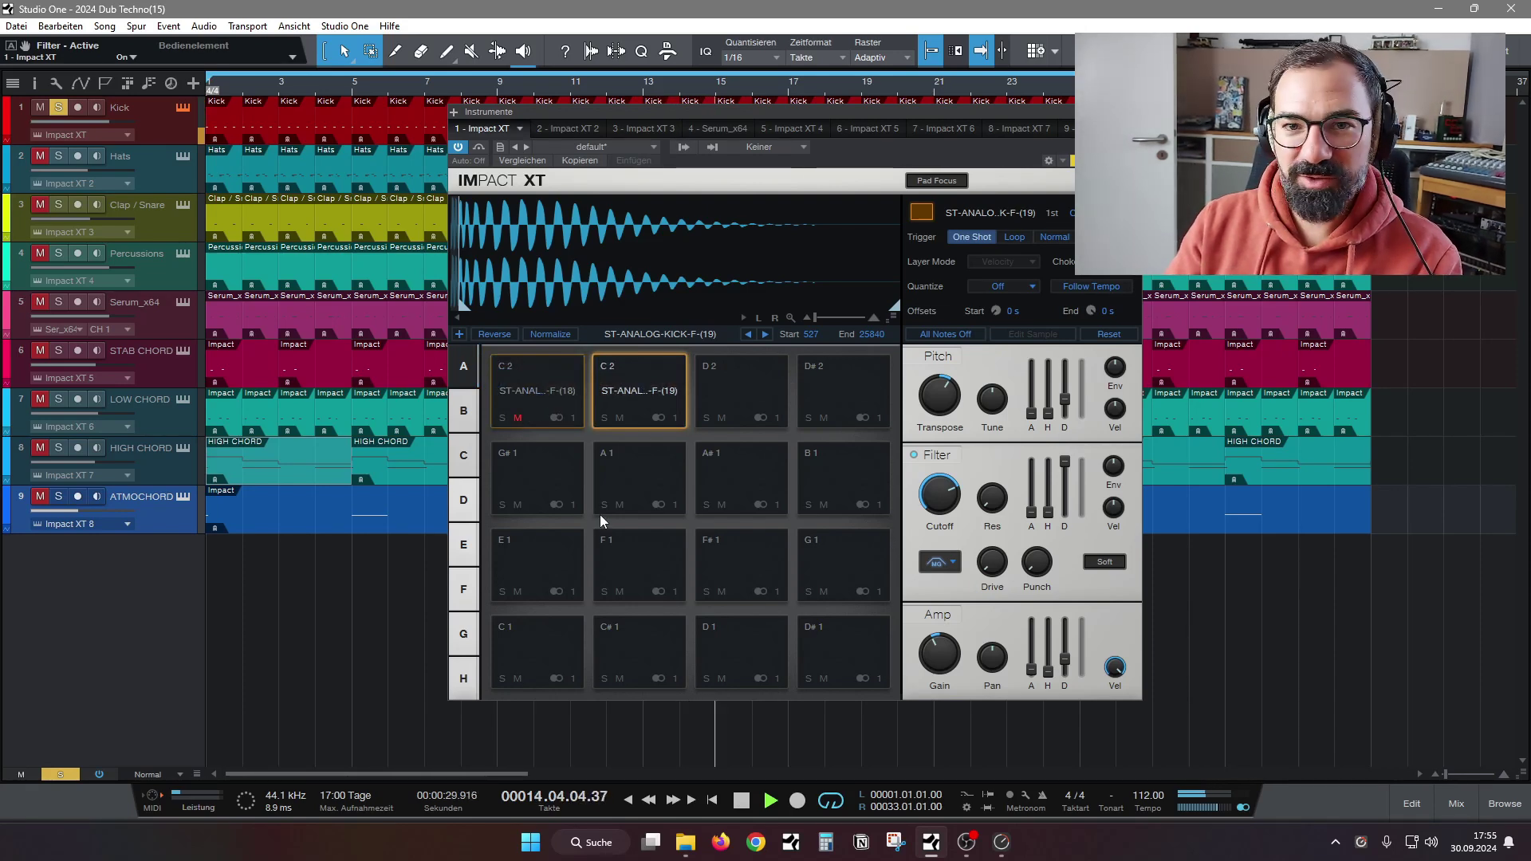
click(519, 417)
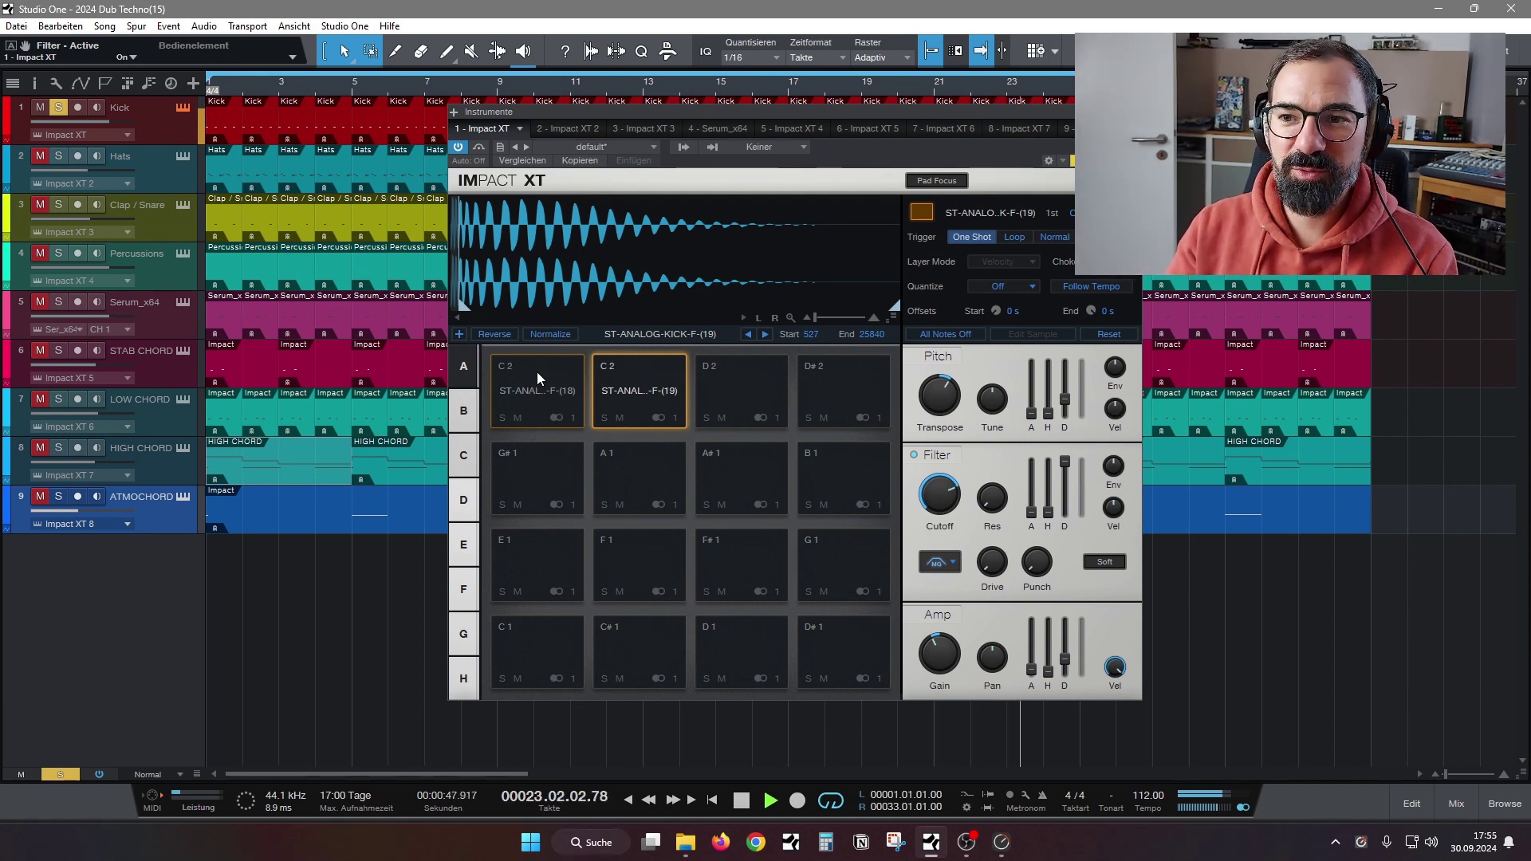
key(ctrl+w)
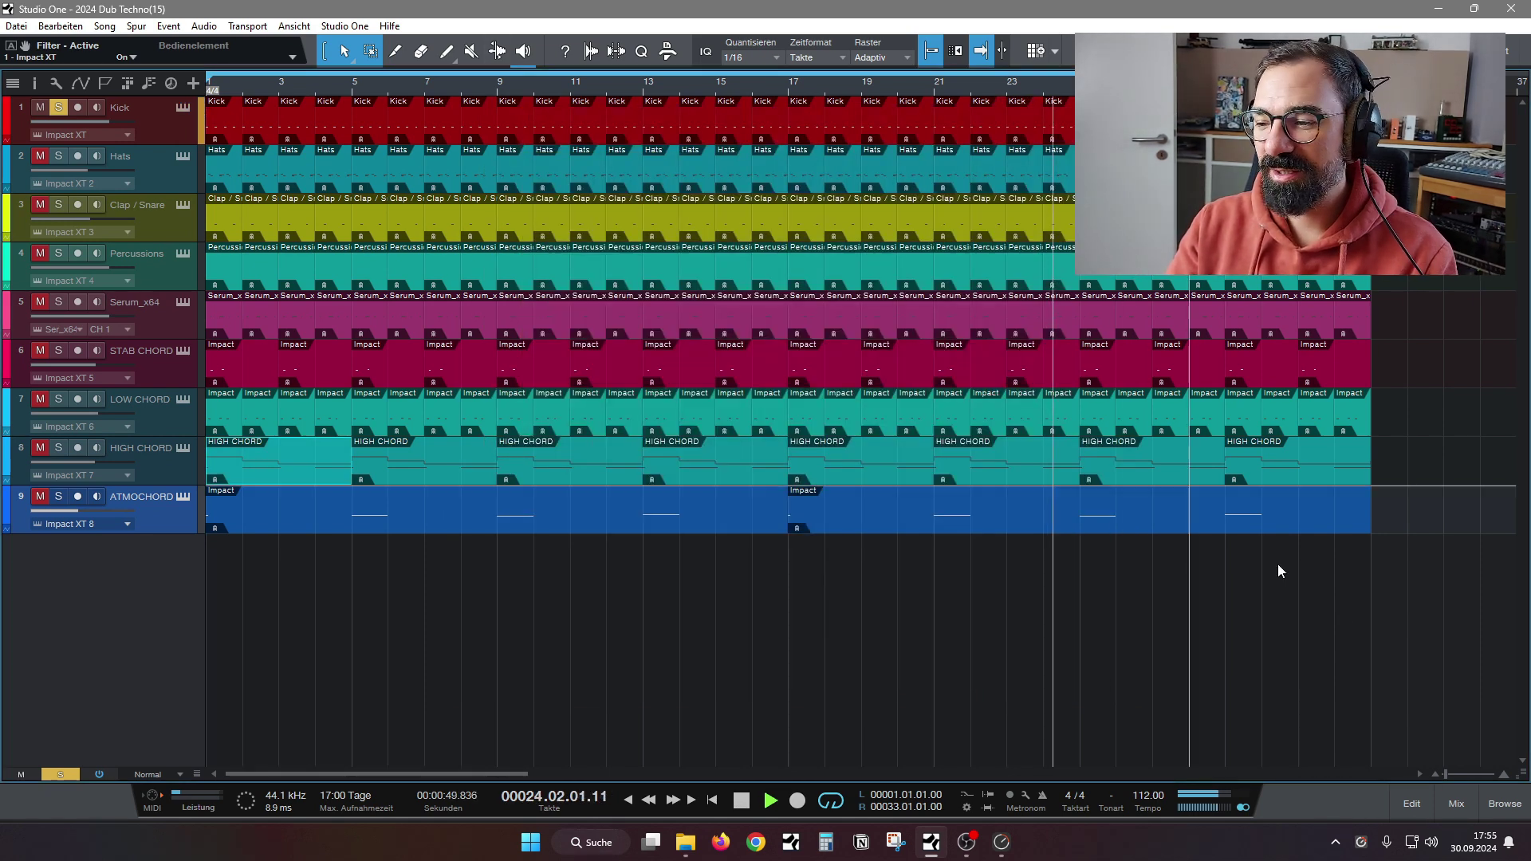
click(1456, 801)
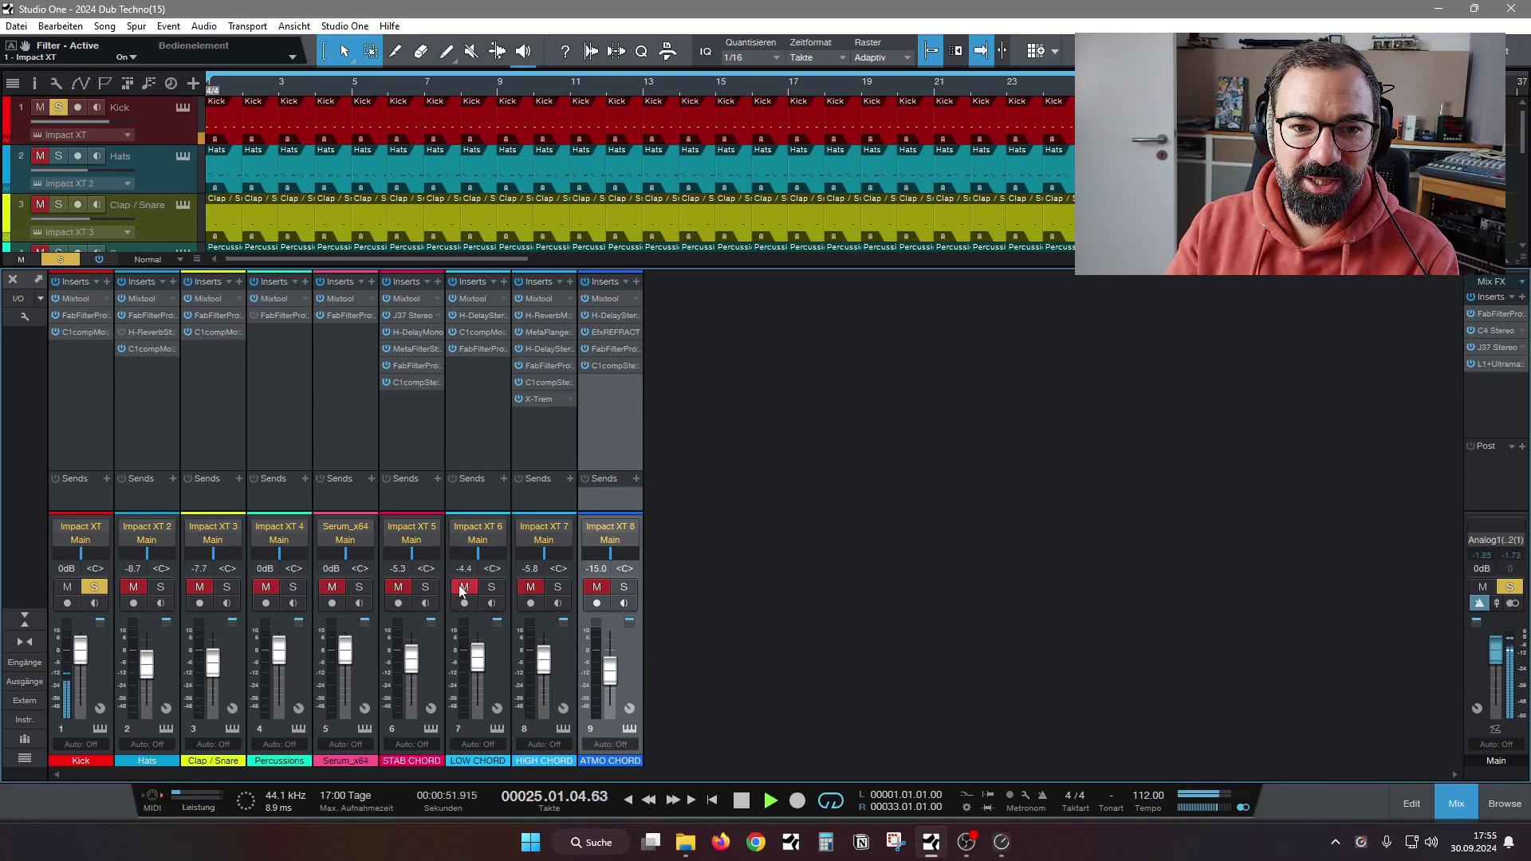
Open the Kick's FabFilter Pro-Q 3 and audition the 185.23 Hz cut band in solo twice
click(76, 315)
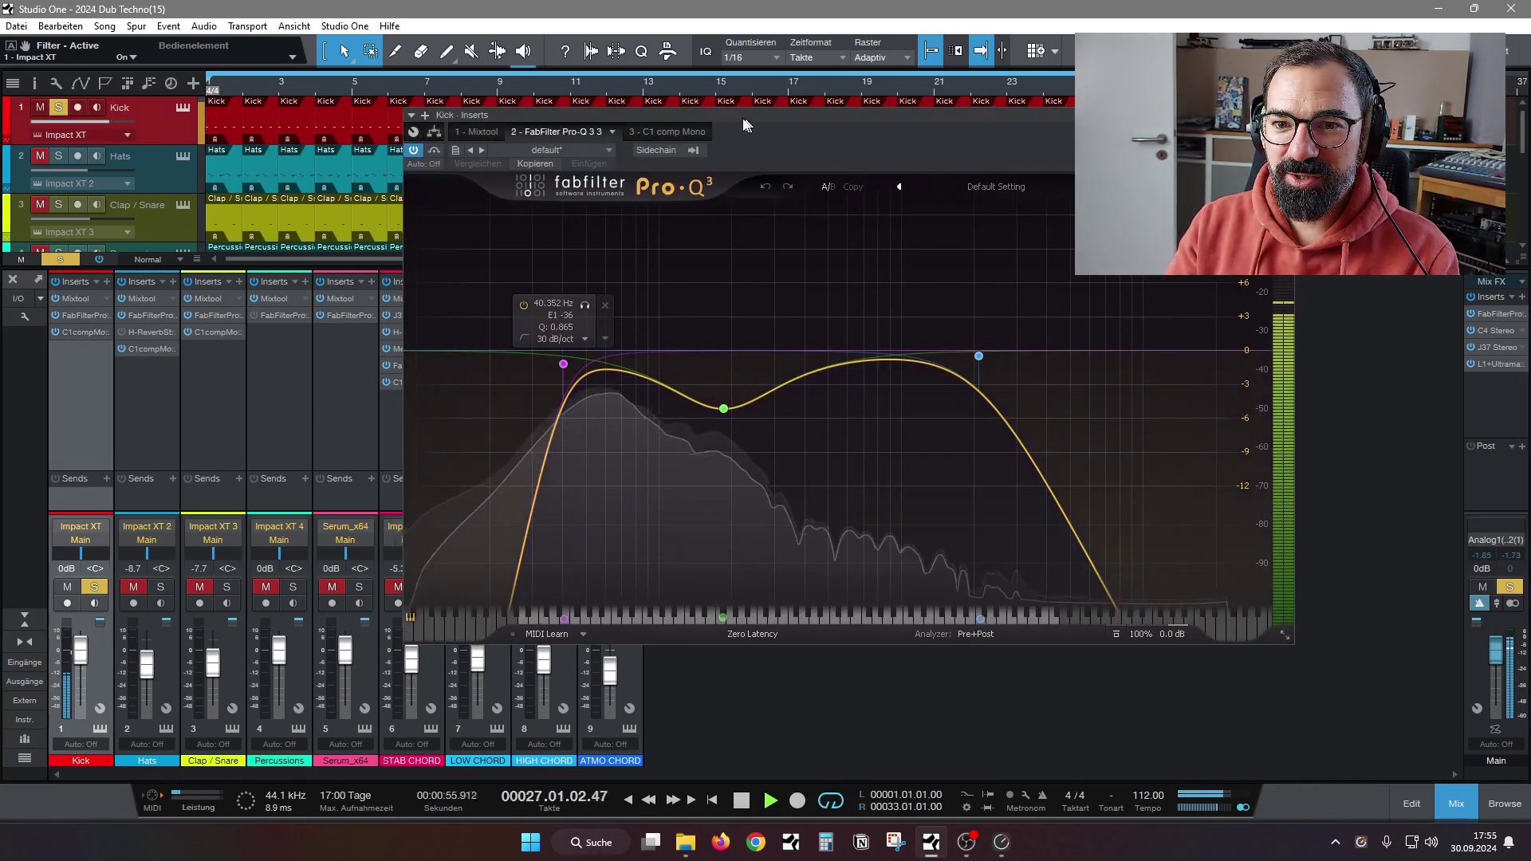
drag(746, 126, 724, 126)
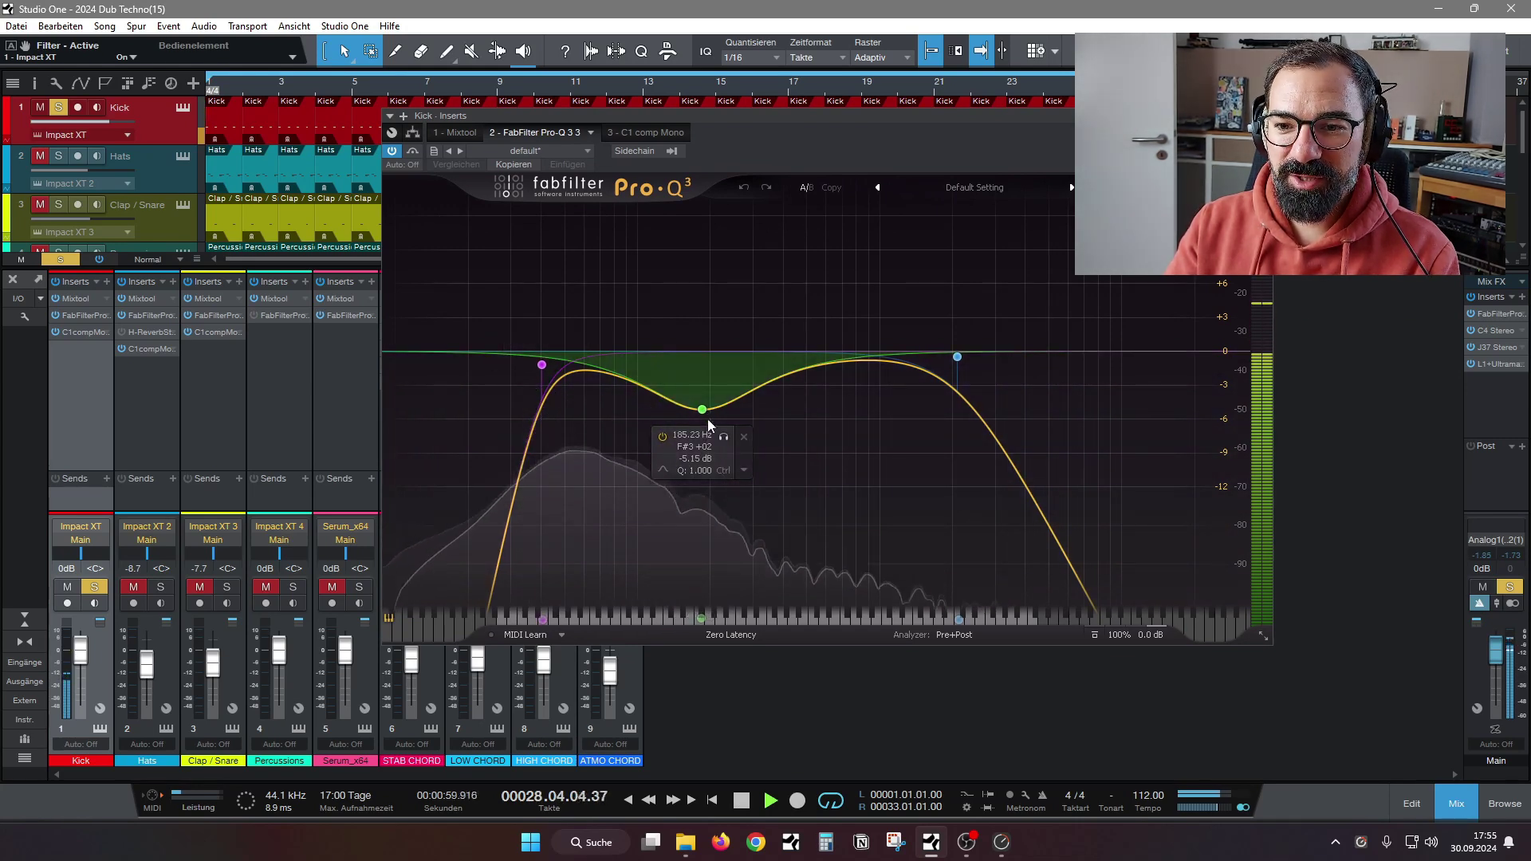
click(722, 437)
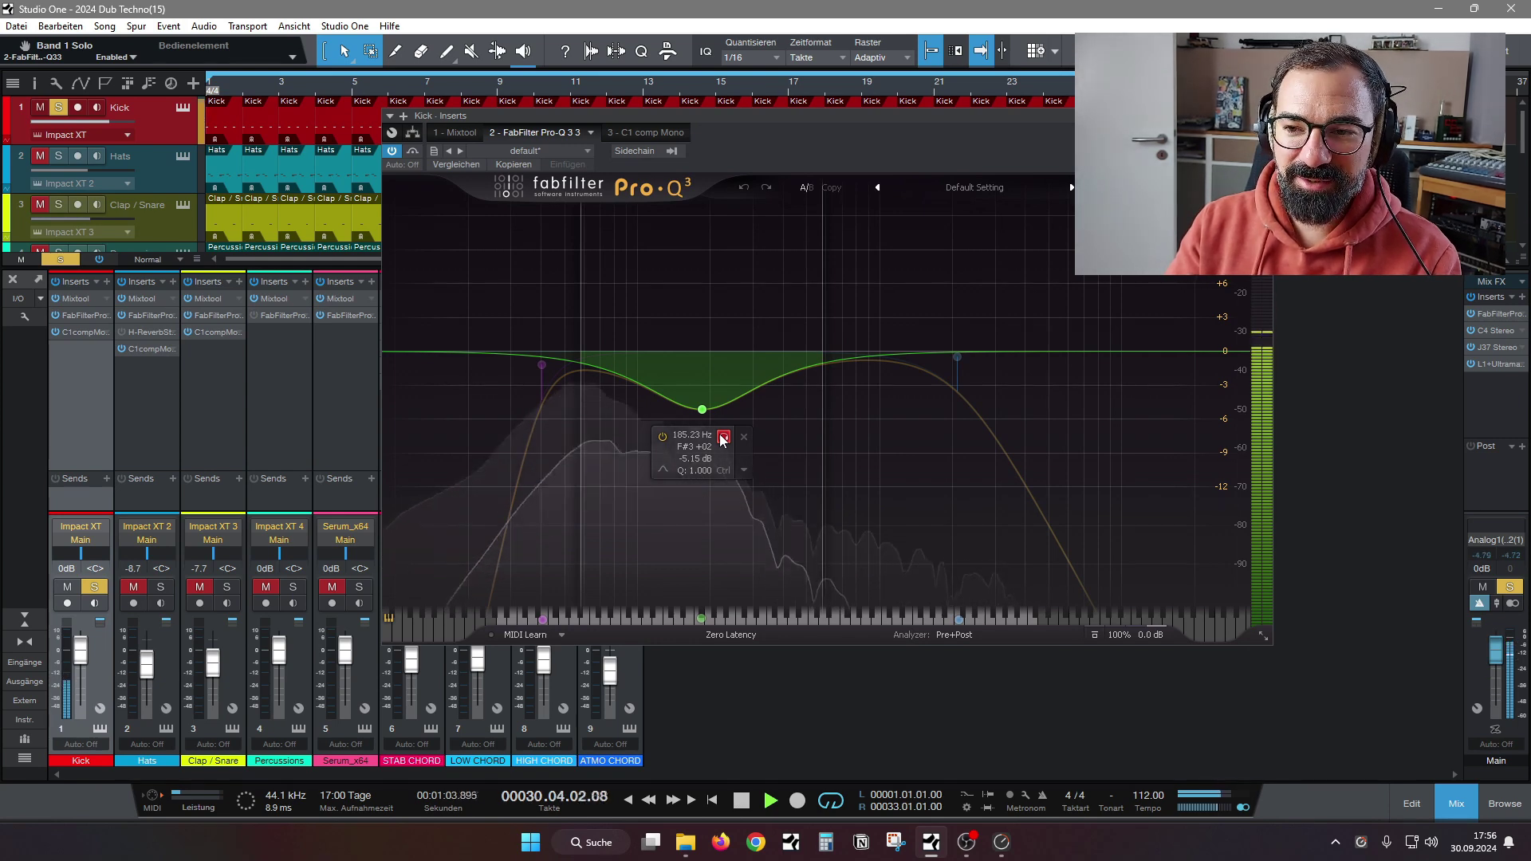
click(723, 437)
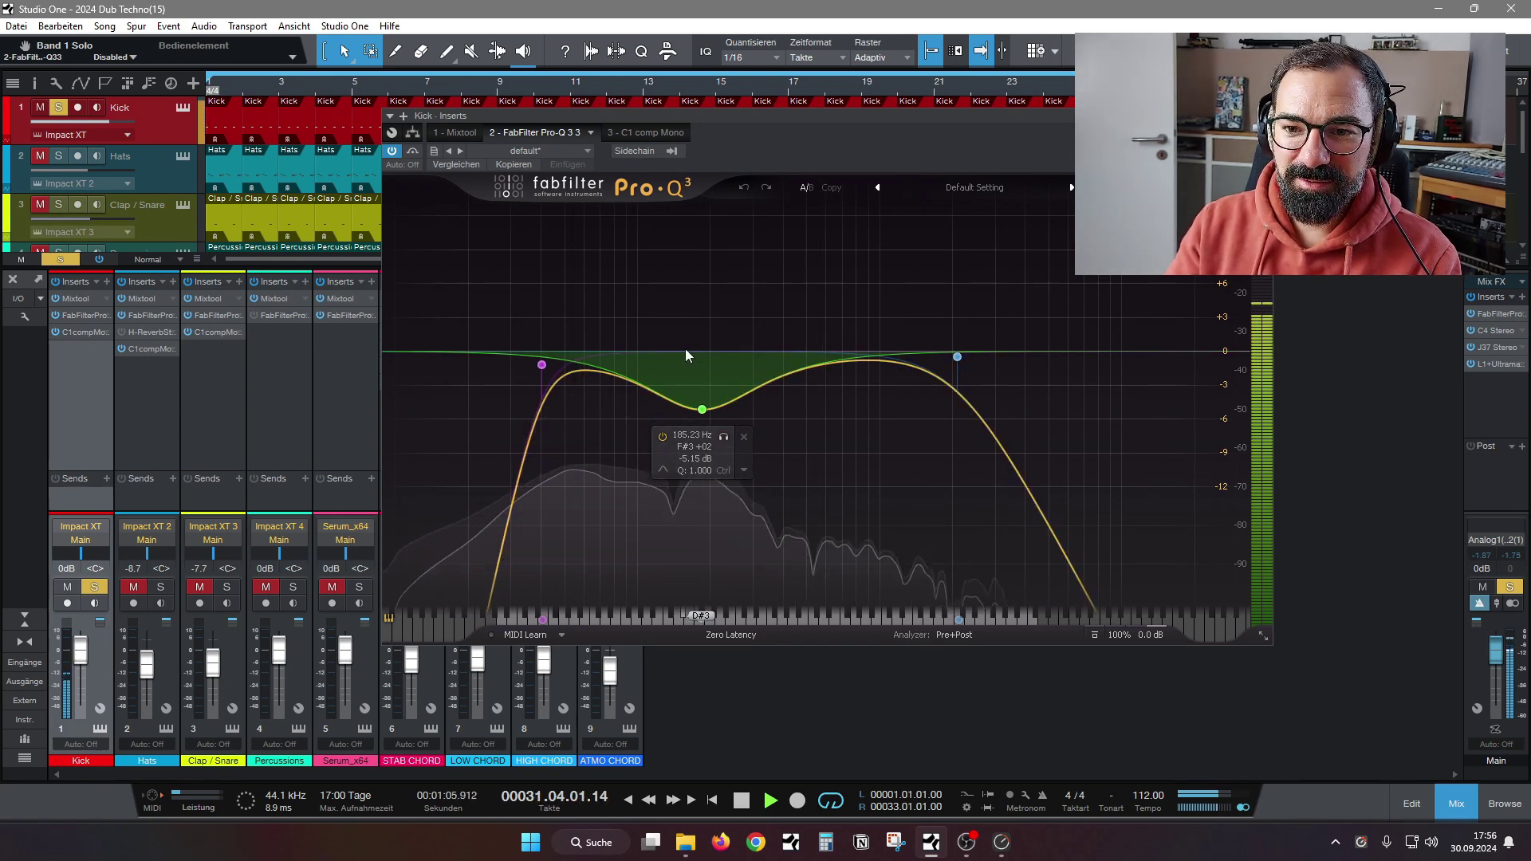
click(725, 443)
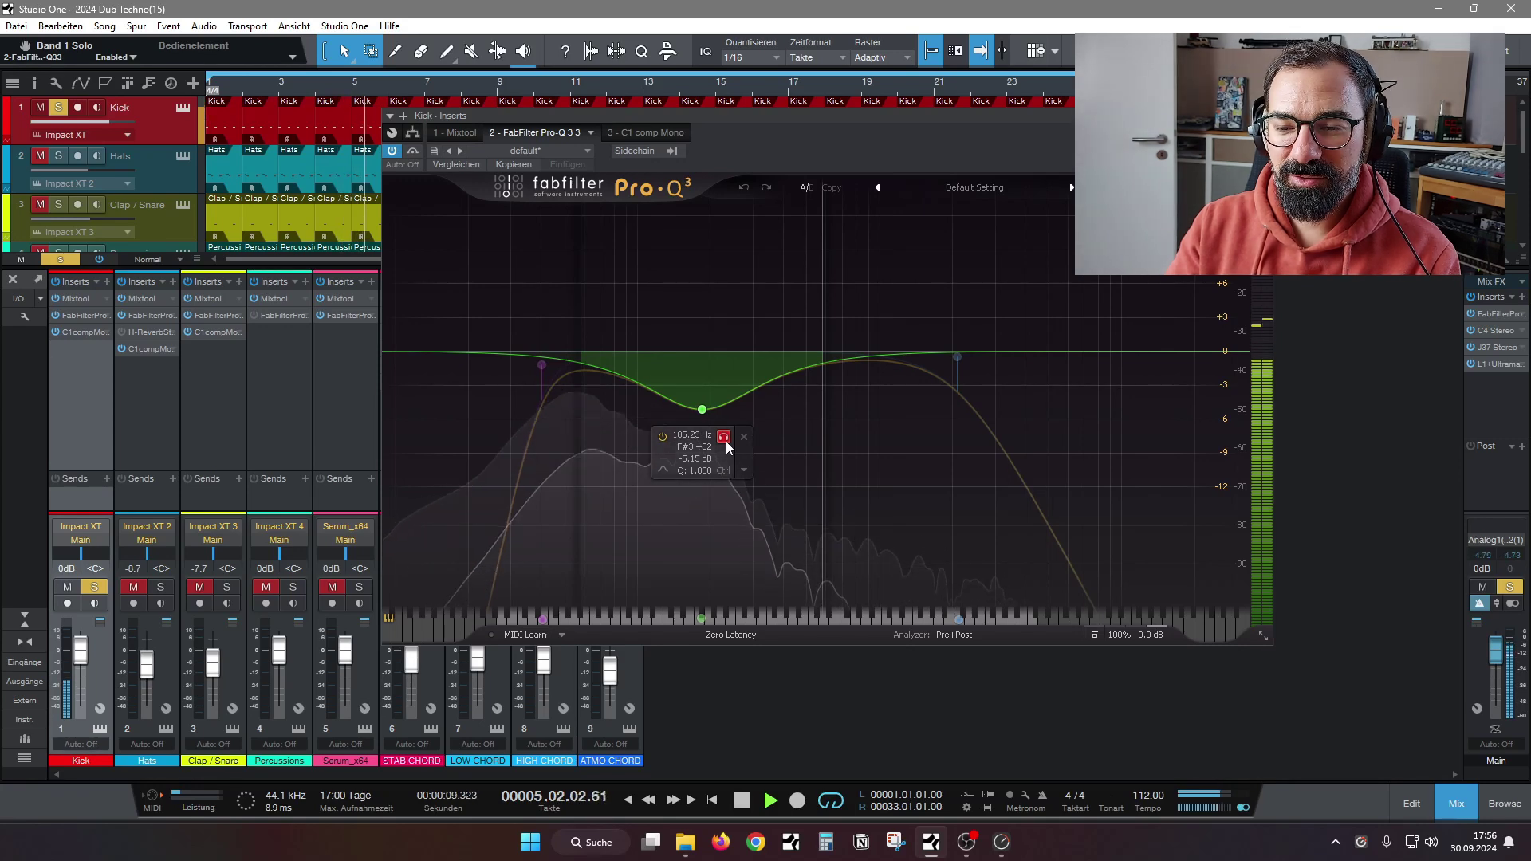
click(725, 440)
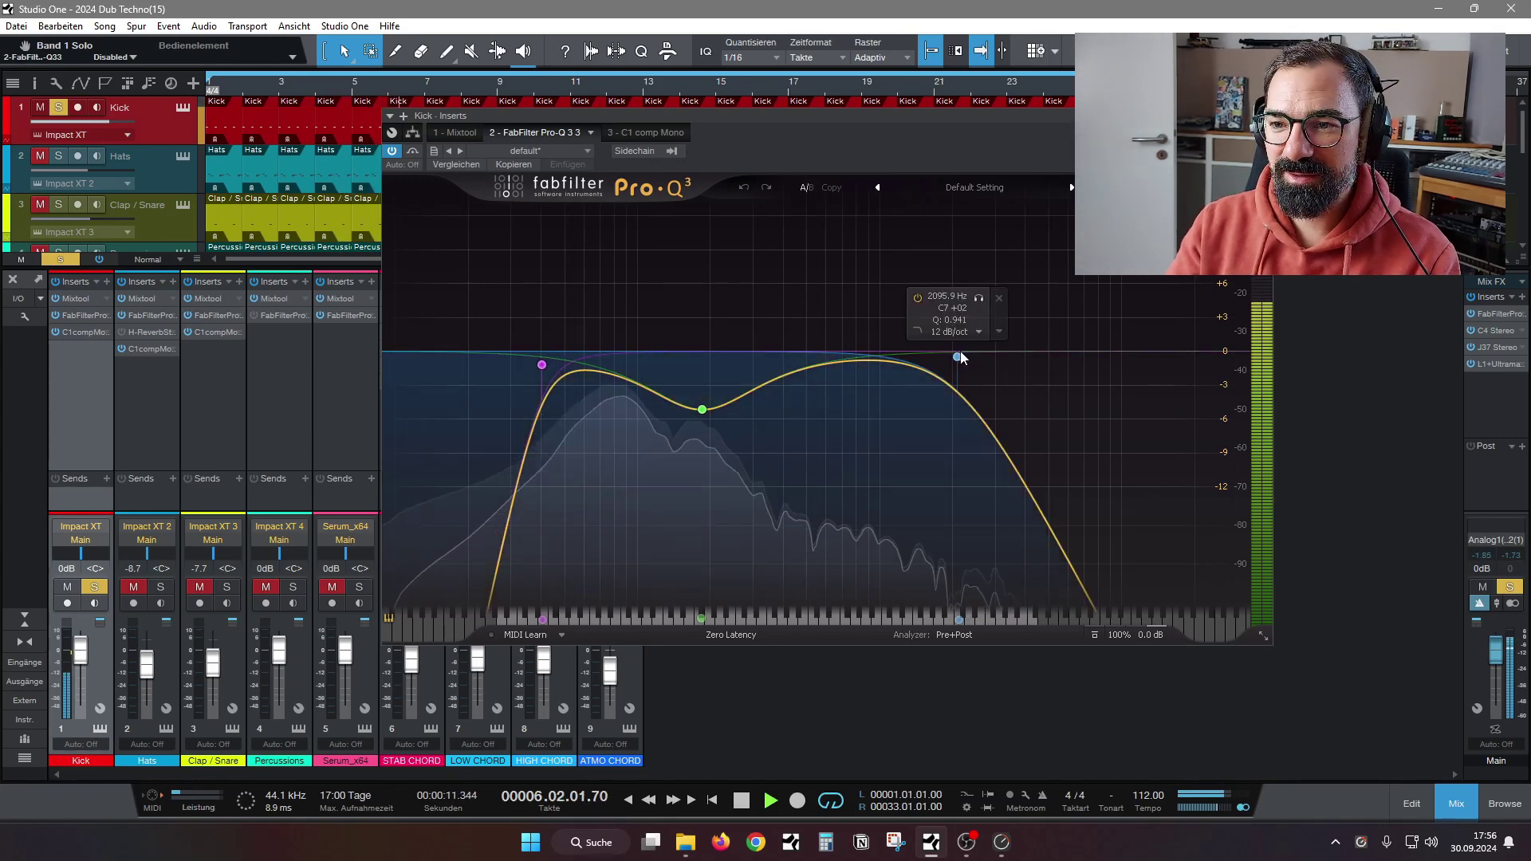
Compare the Kick with the 2095.9 Hz high-cut band bypassed and enabled, and close the equalizer window
click(915, 298)
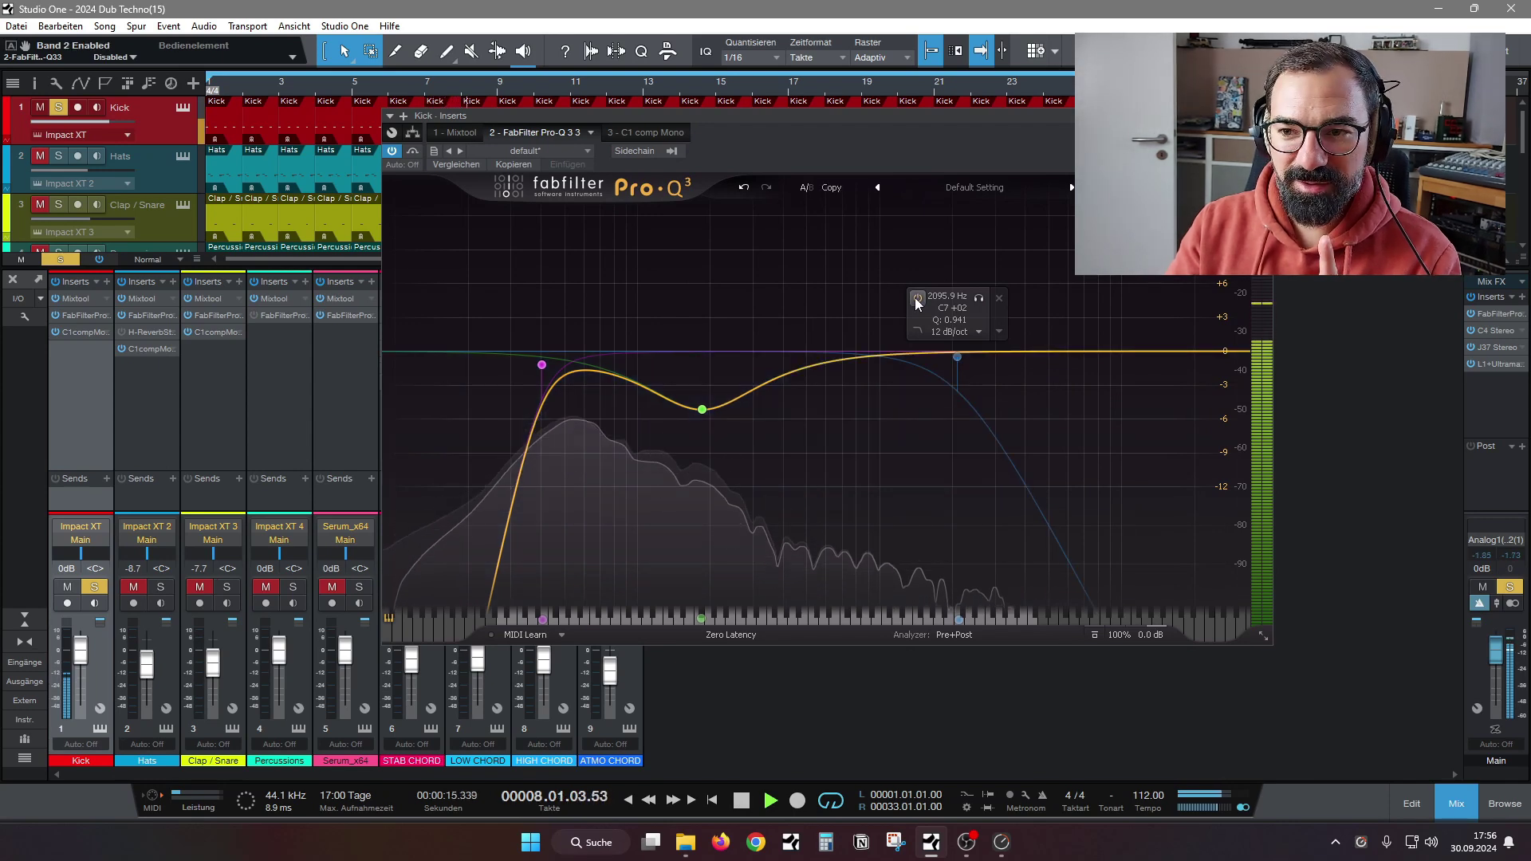
click(916, 298)
click(915, 298)
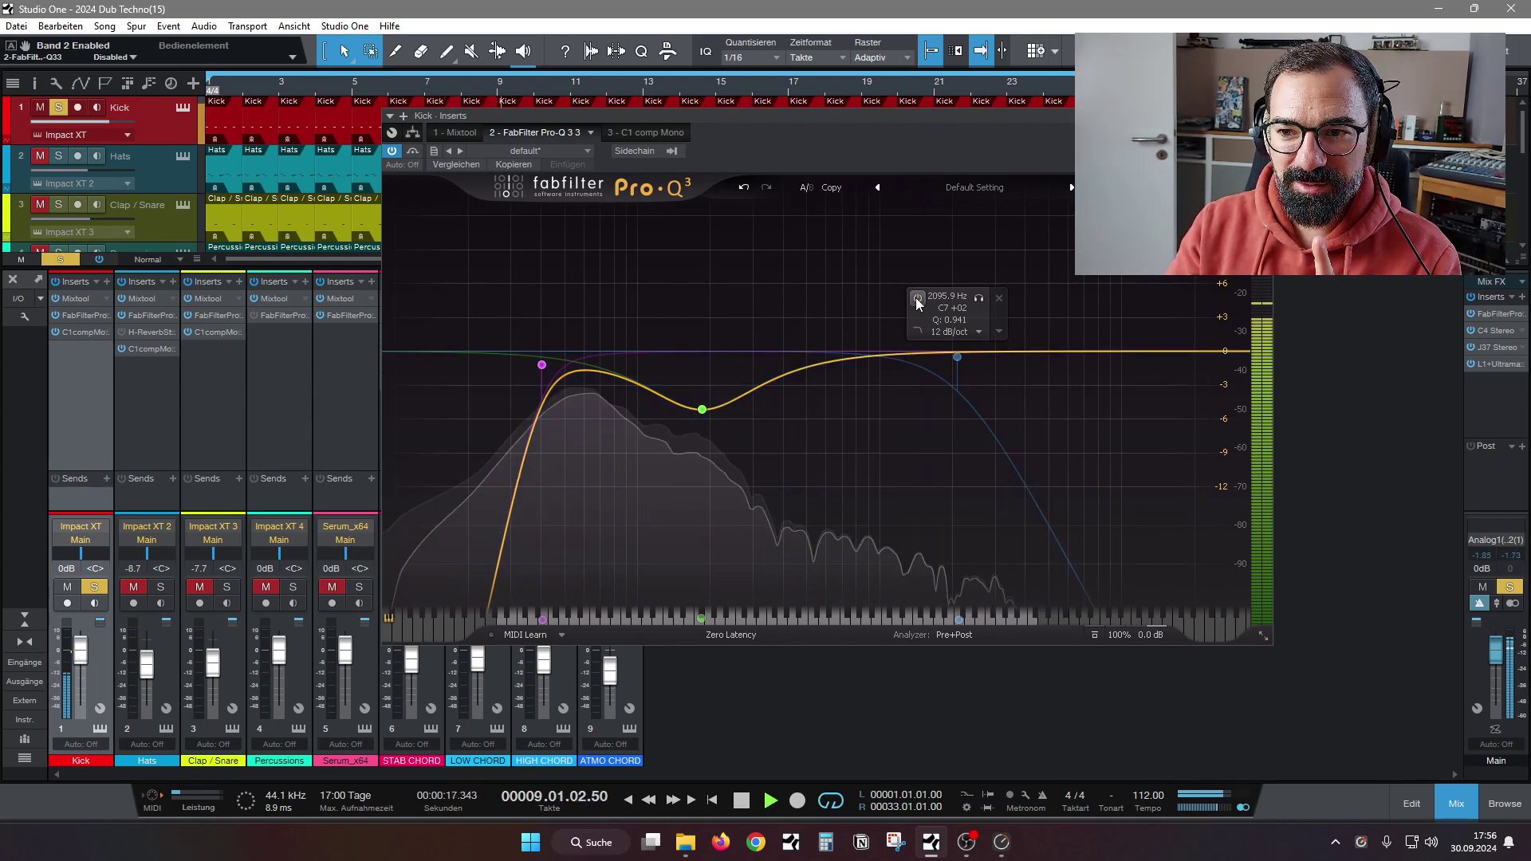
click(915, 298)
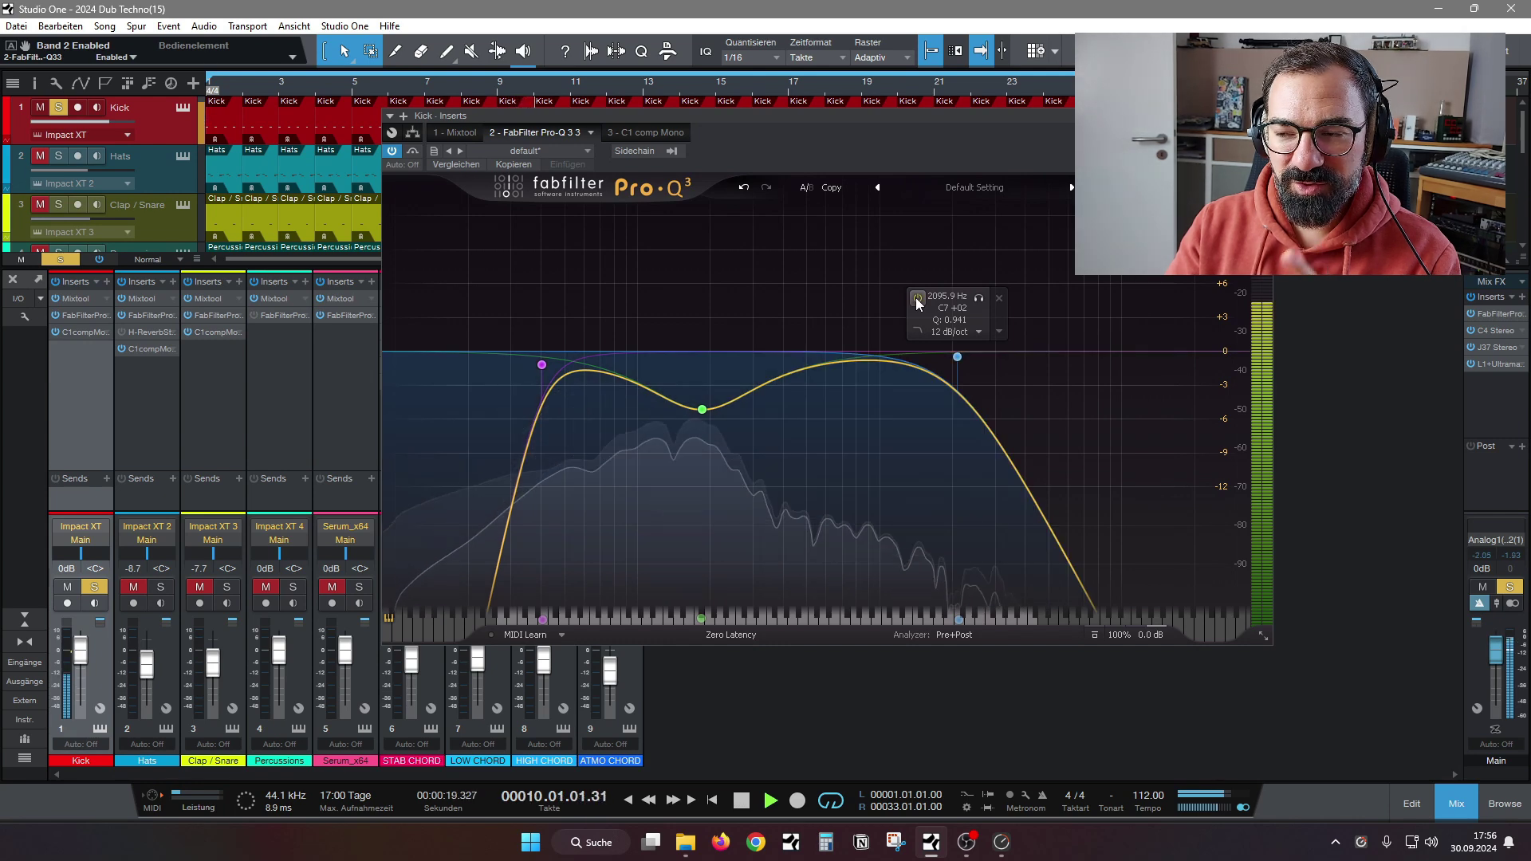
click(1263, 116)
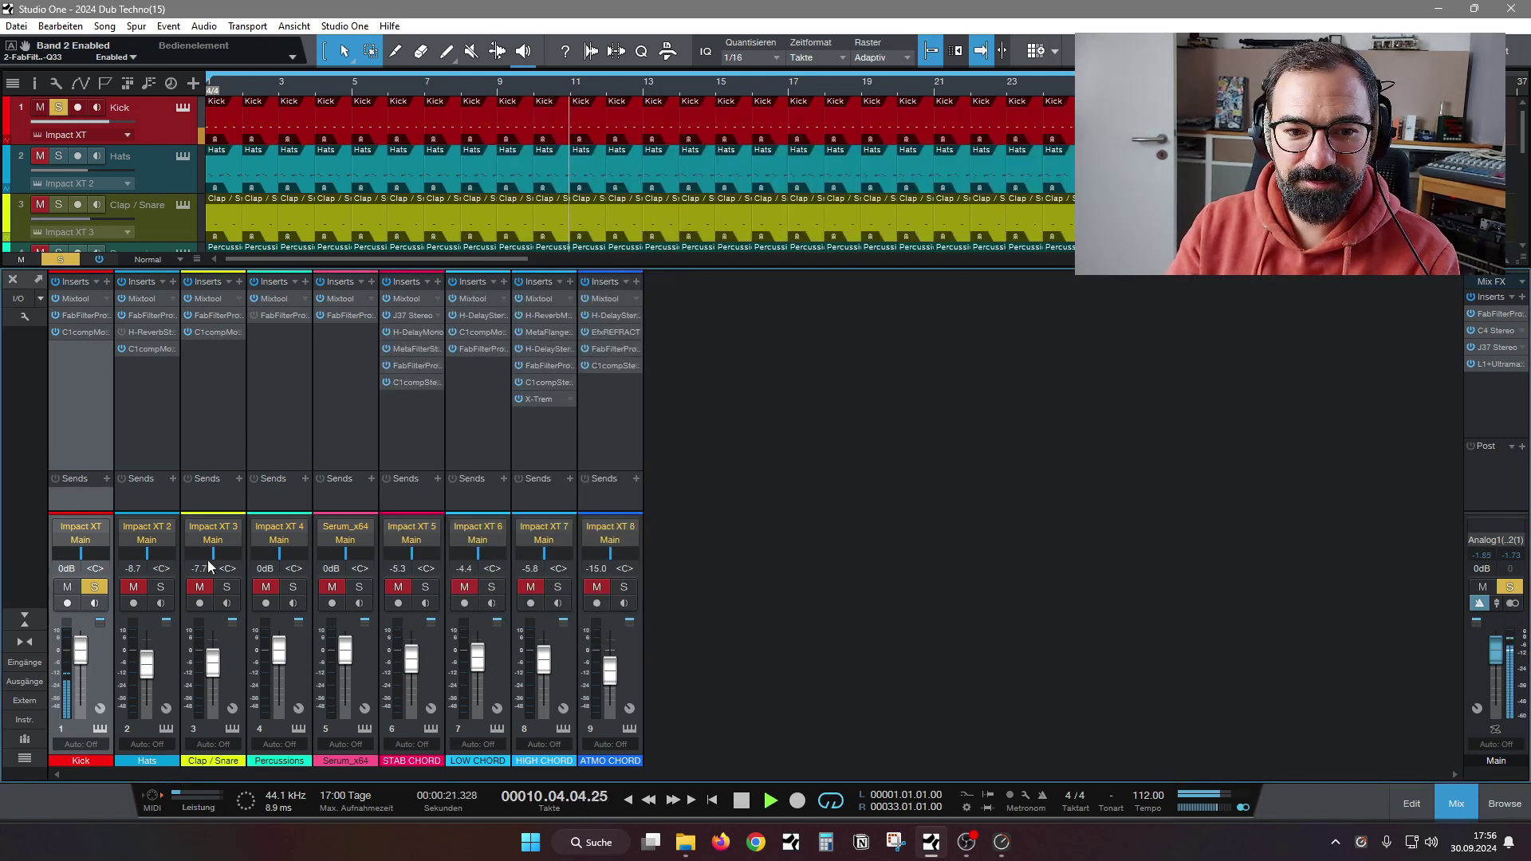
Solo the Hats track in place of the Kick, open its Impact XT sampler and stop playback
click(160, 587)
click(95, 587)
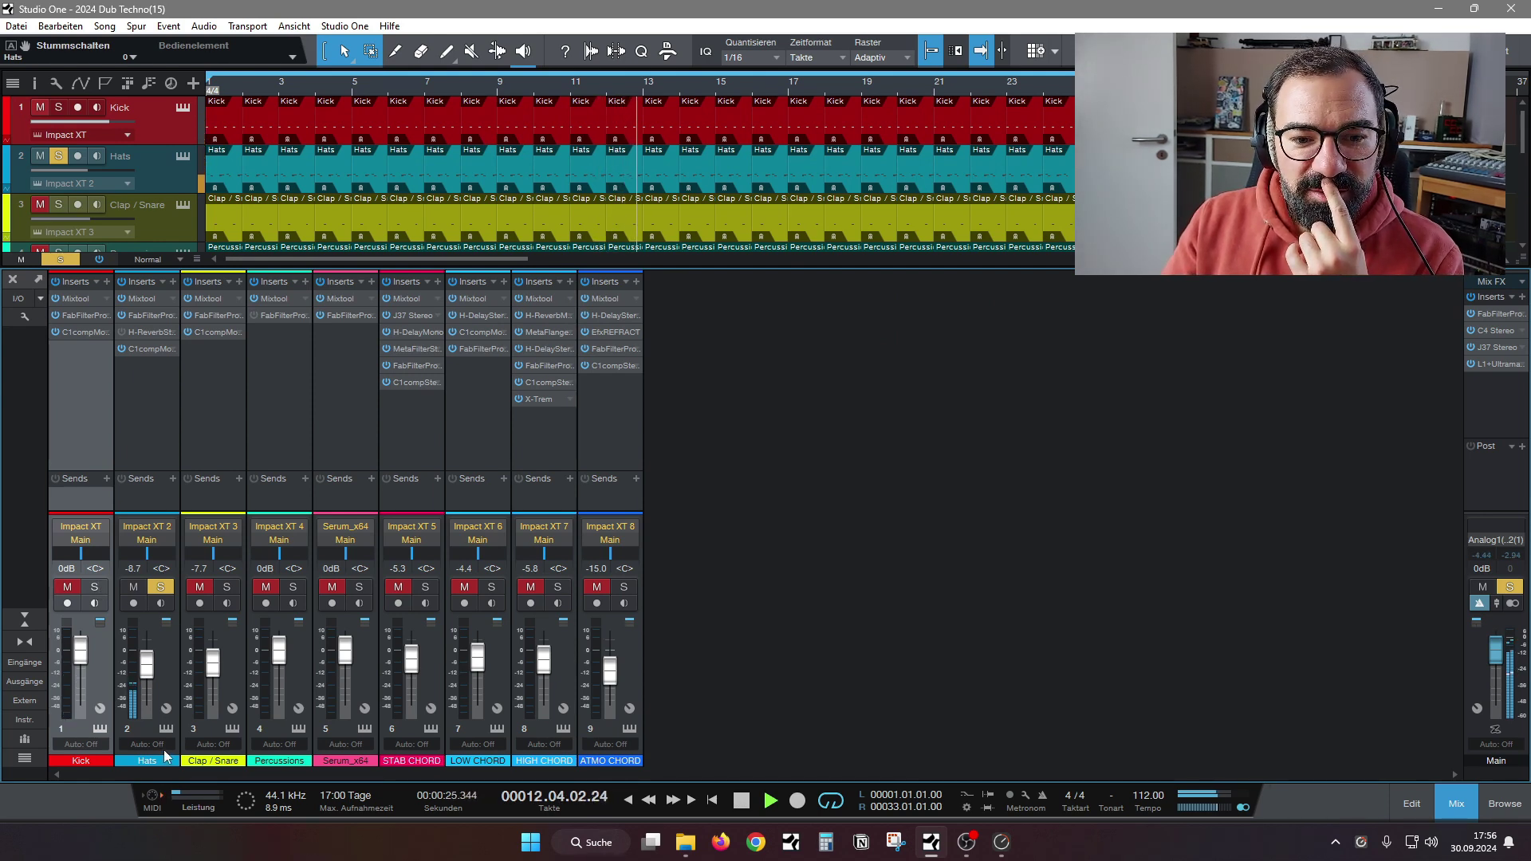
click(166, 729)
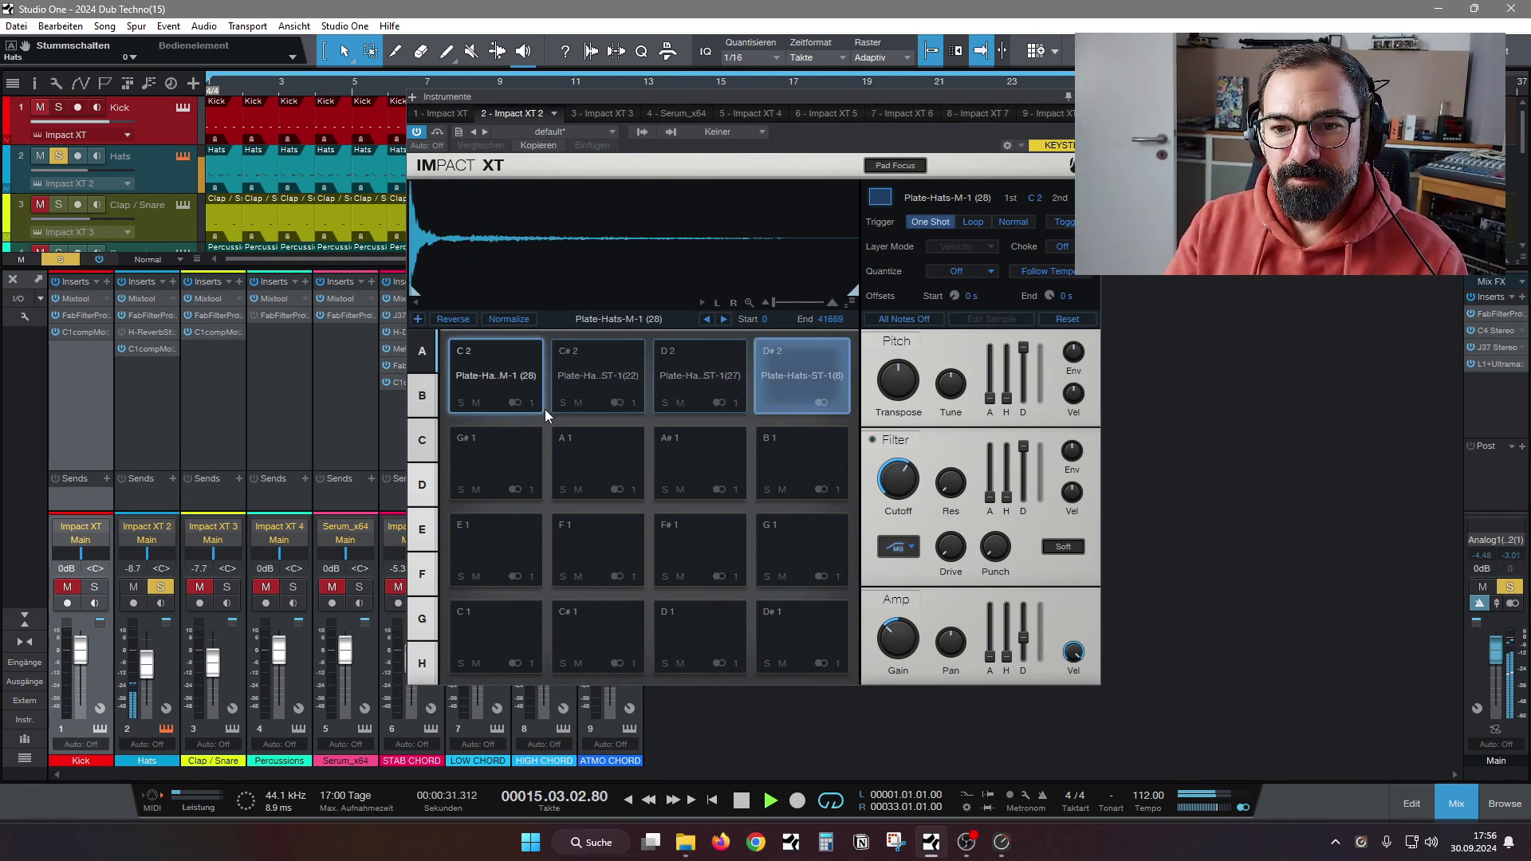
key(space)
Audition the four Plate-Hats sample pads from C 2 to D# 2 one by one
click(632, 381)
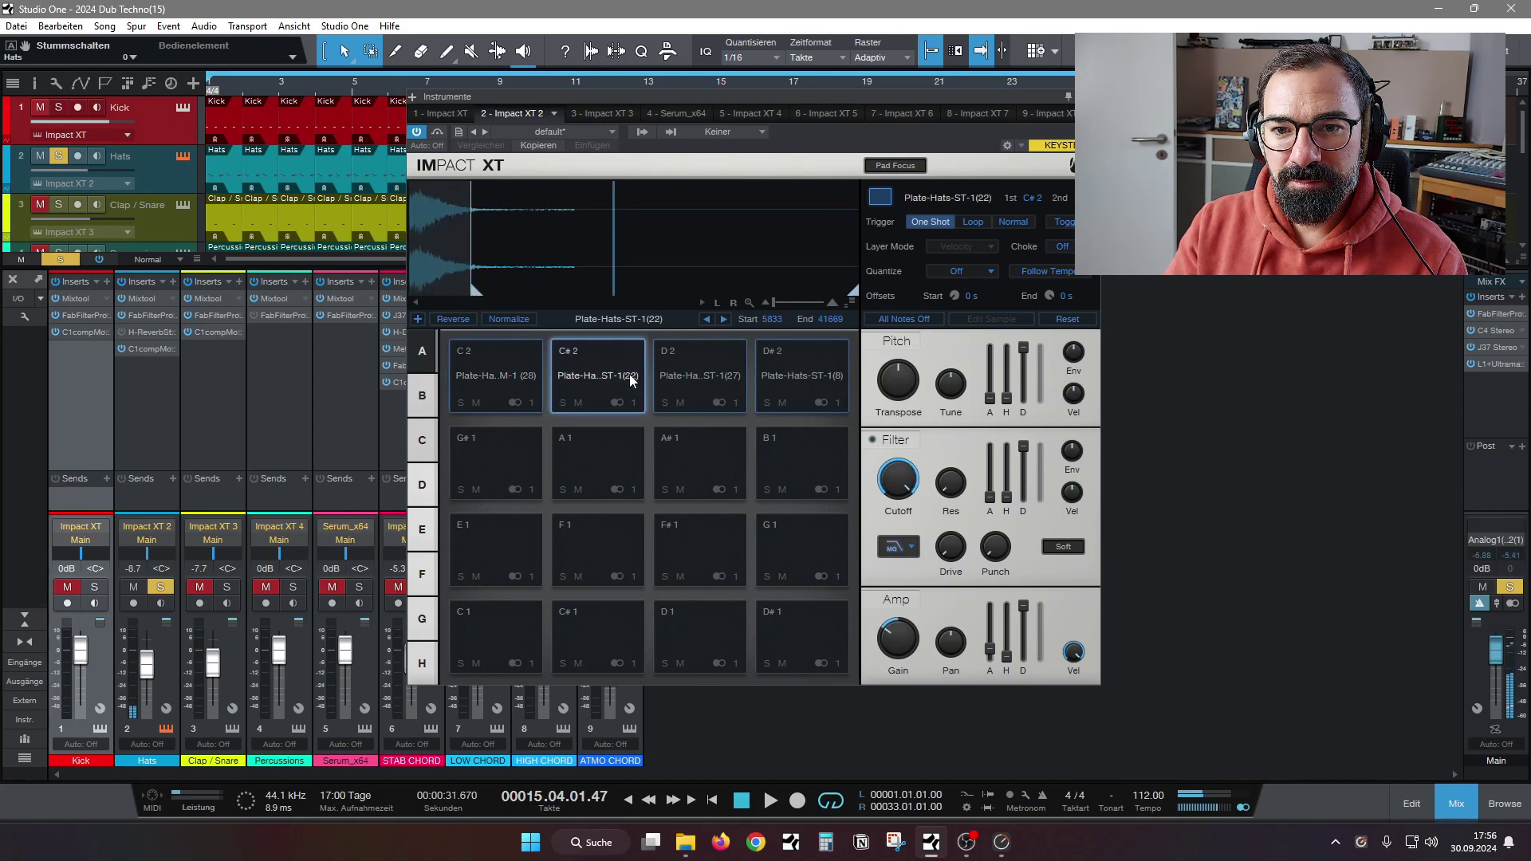
click(470, 381)
click(631, 384)
click(706, 376)
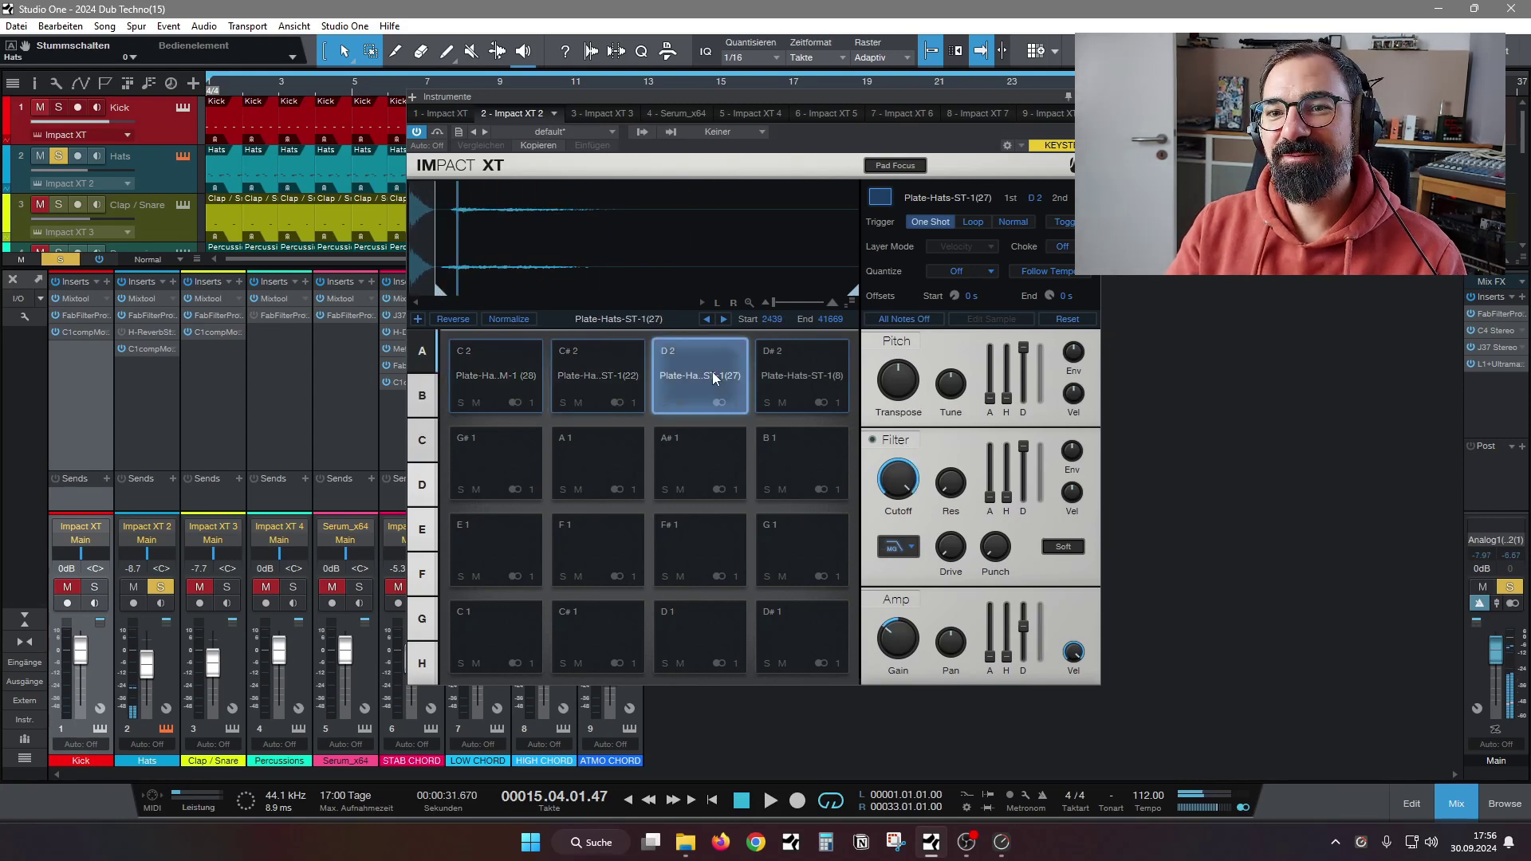
click(799, 377)
click(526, 376)
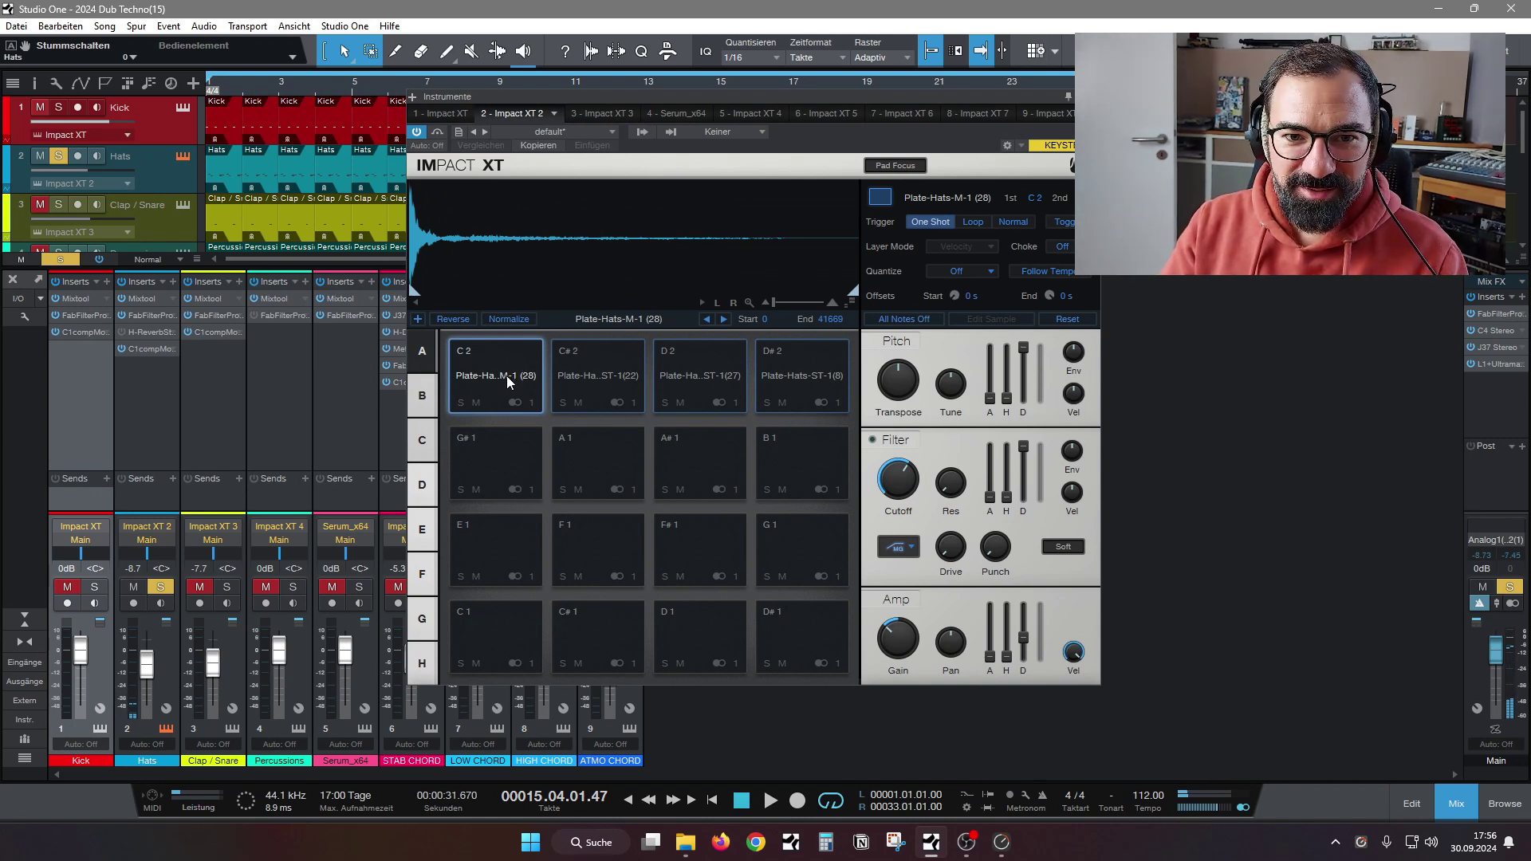
Play the Plate-Hats-M-1 (28) pad alone in the pattern by muting the other three hat pads, and stop playback
key(space)
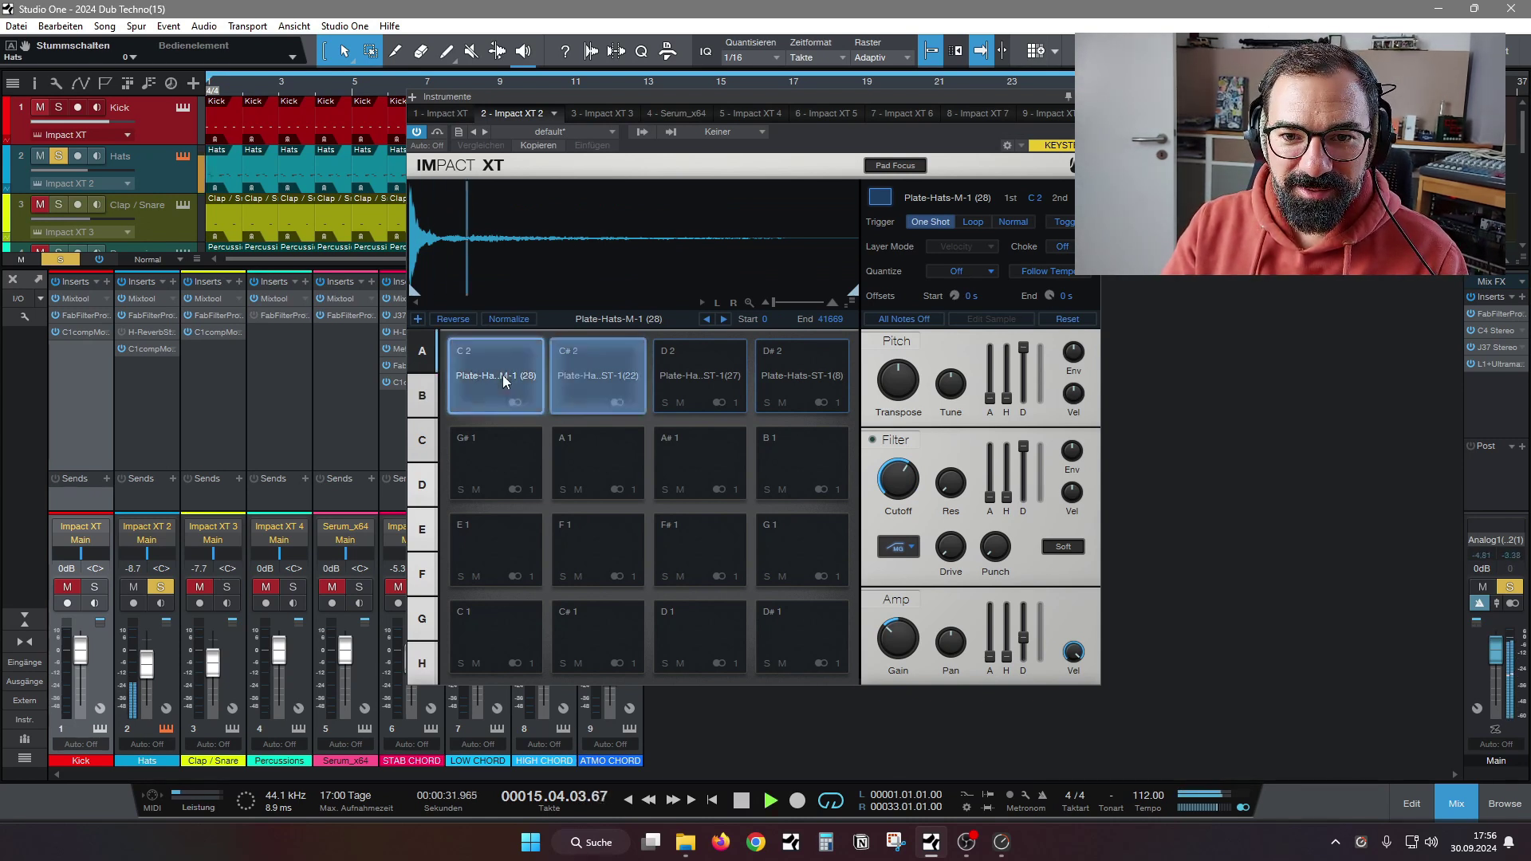
click(579, 403)
click(677, 403)
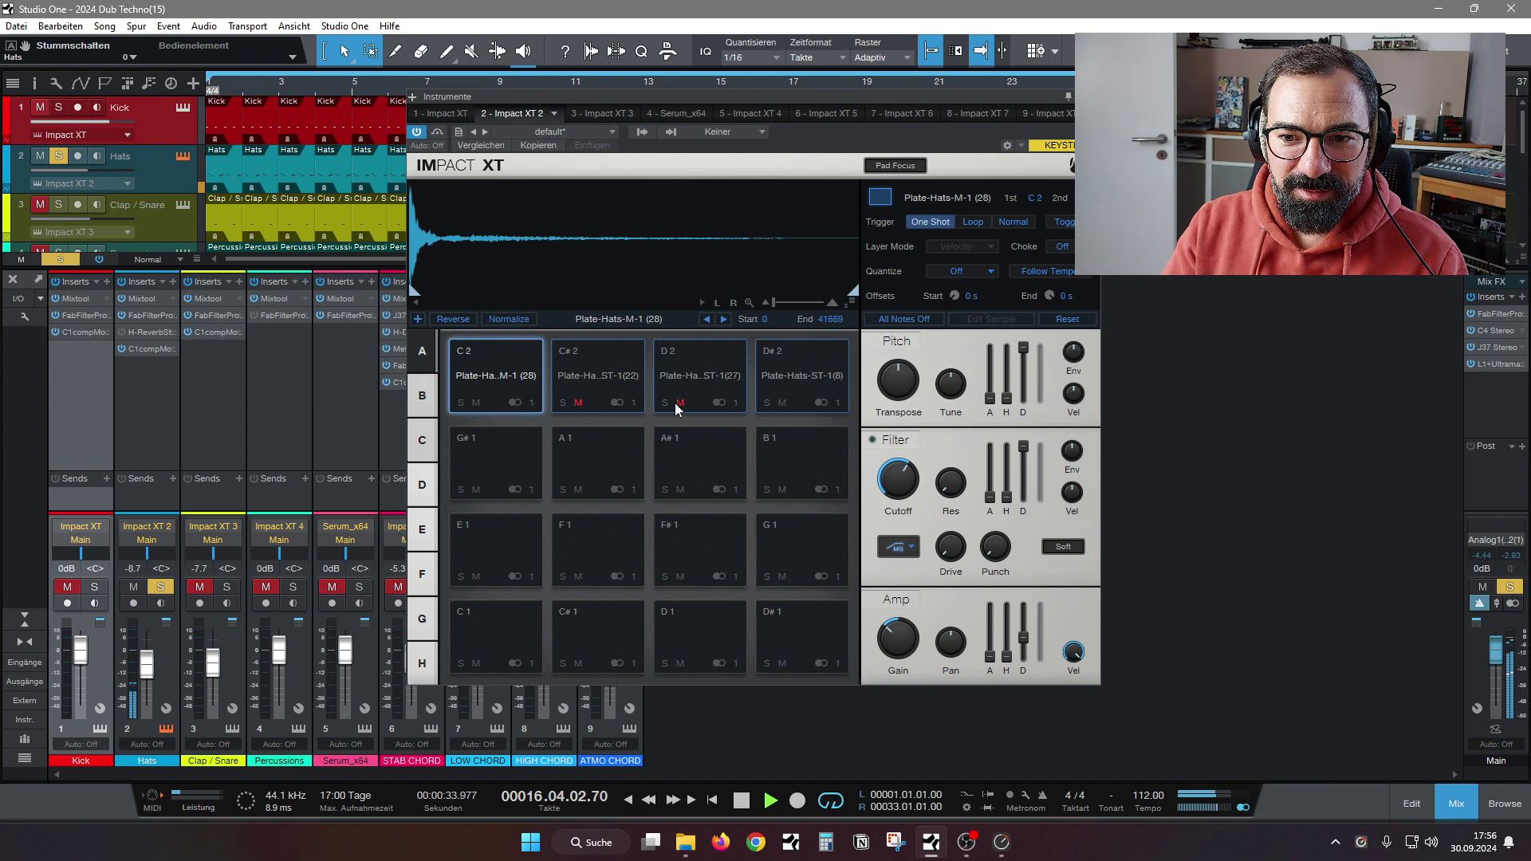
click(784, 403)
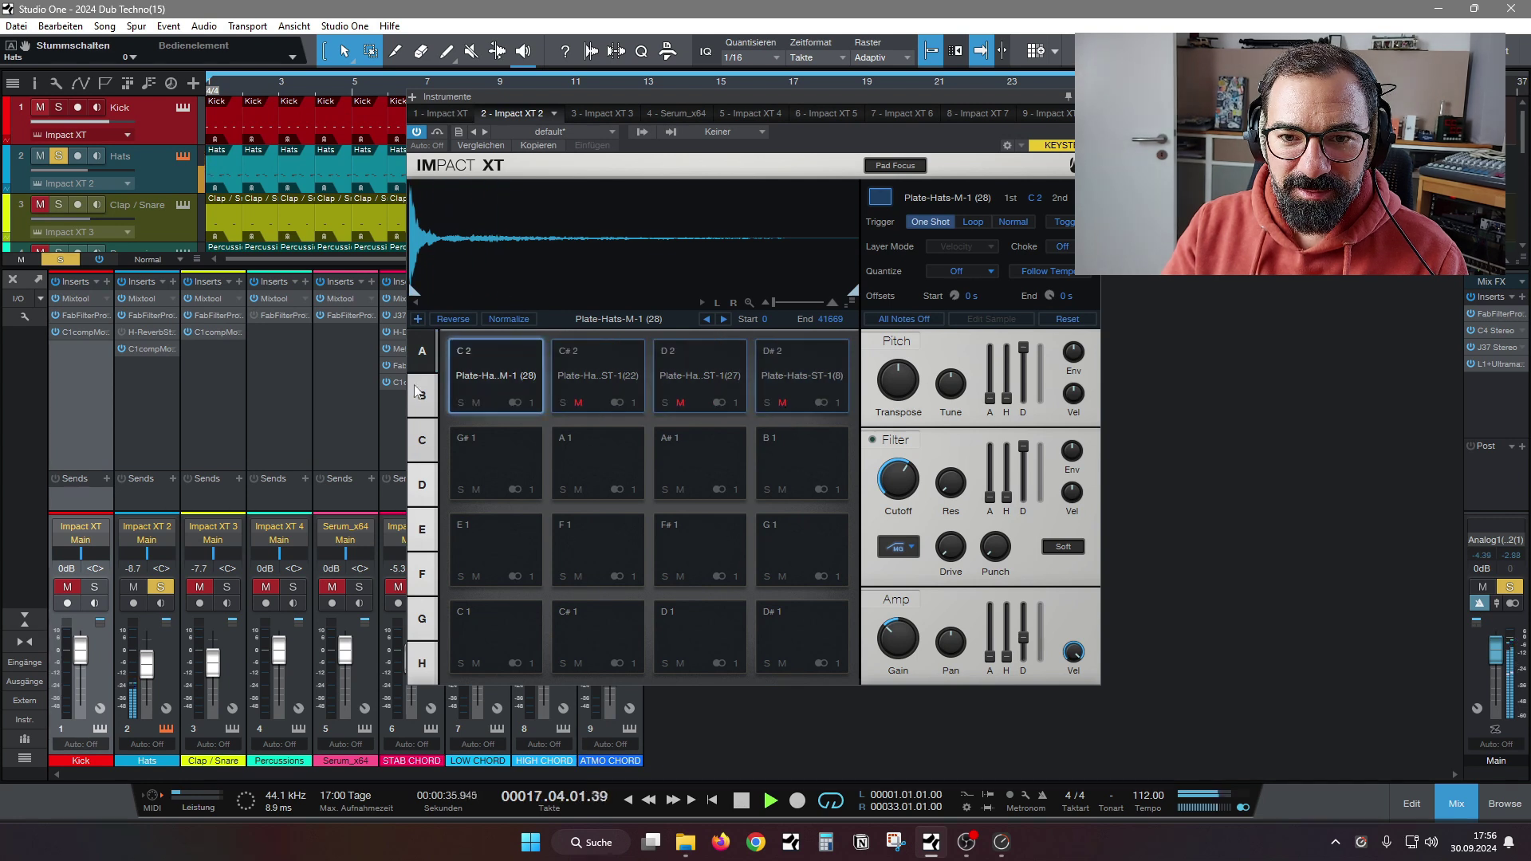
key(space)
Mute the C 2 pad and compare the Plate-Hats-ST-1(22) sample with normalization on and off
click(477, 402)
click(596, 375)
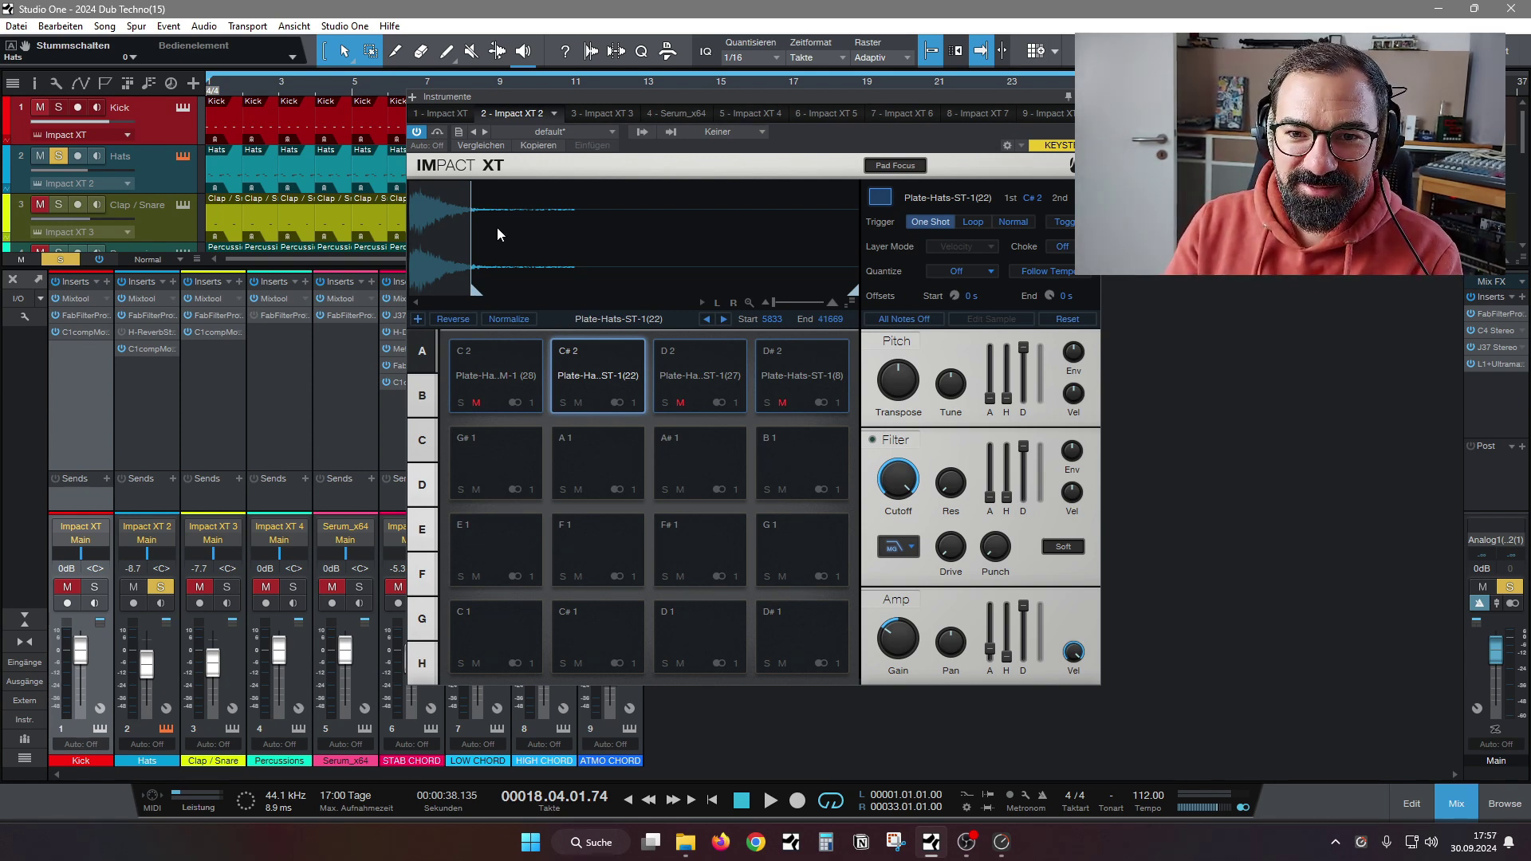
scroll(510, 239, up, 3)
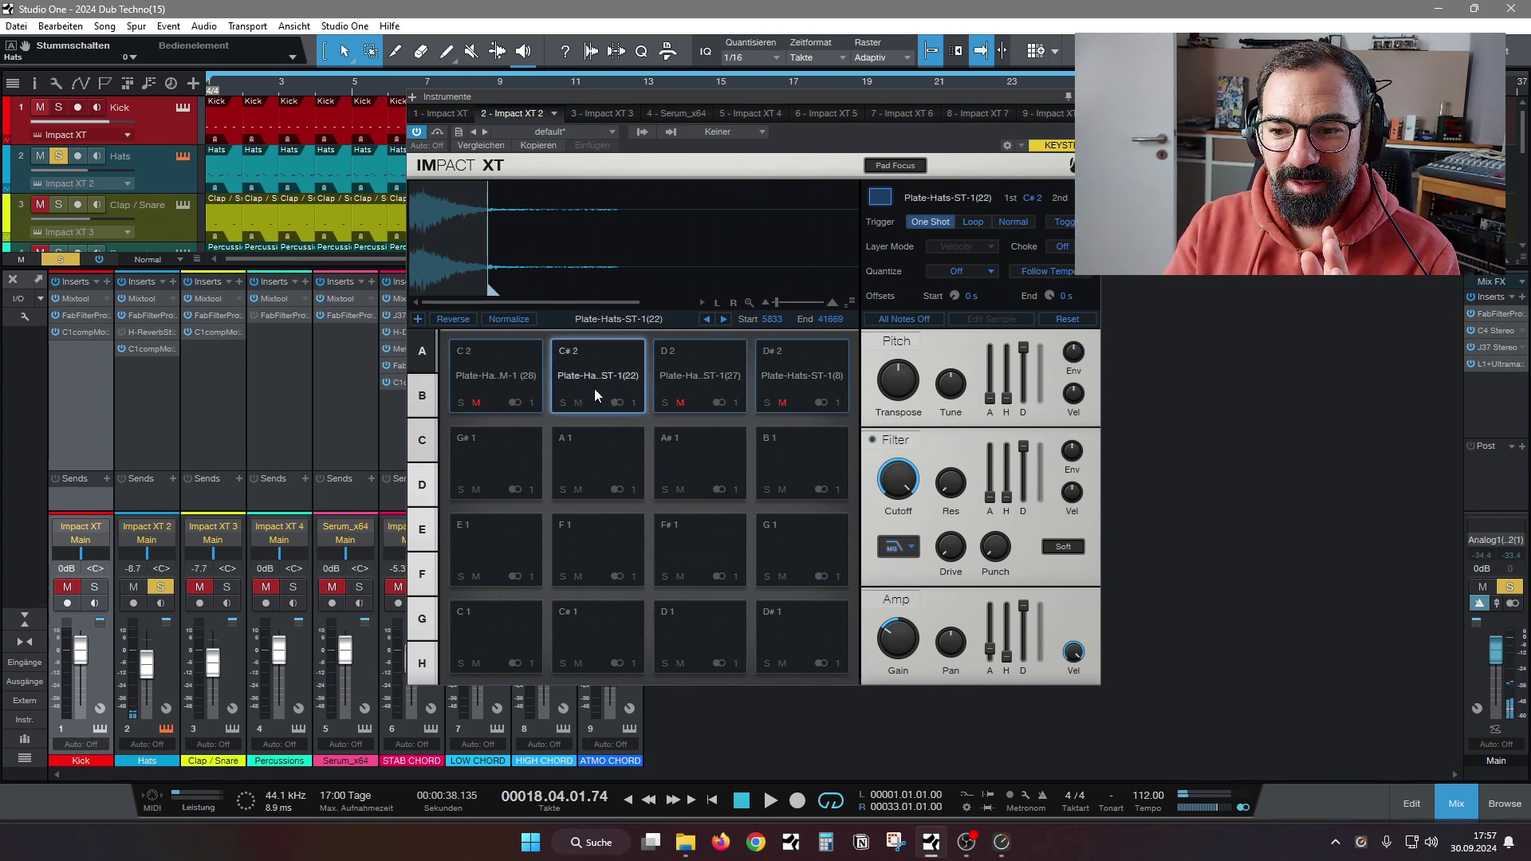
click(516, 320)
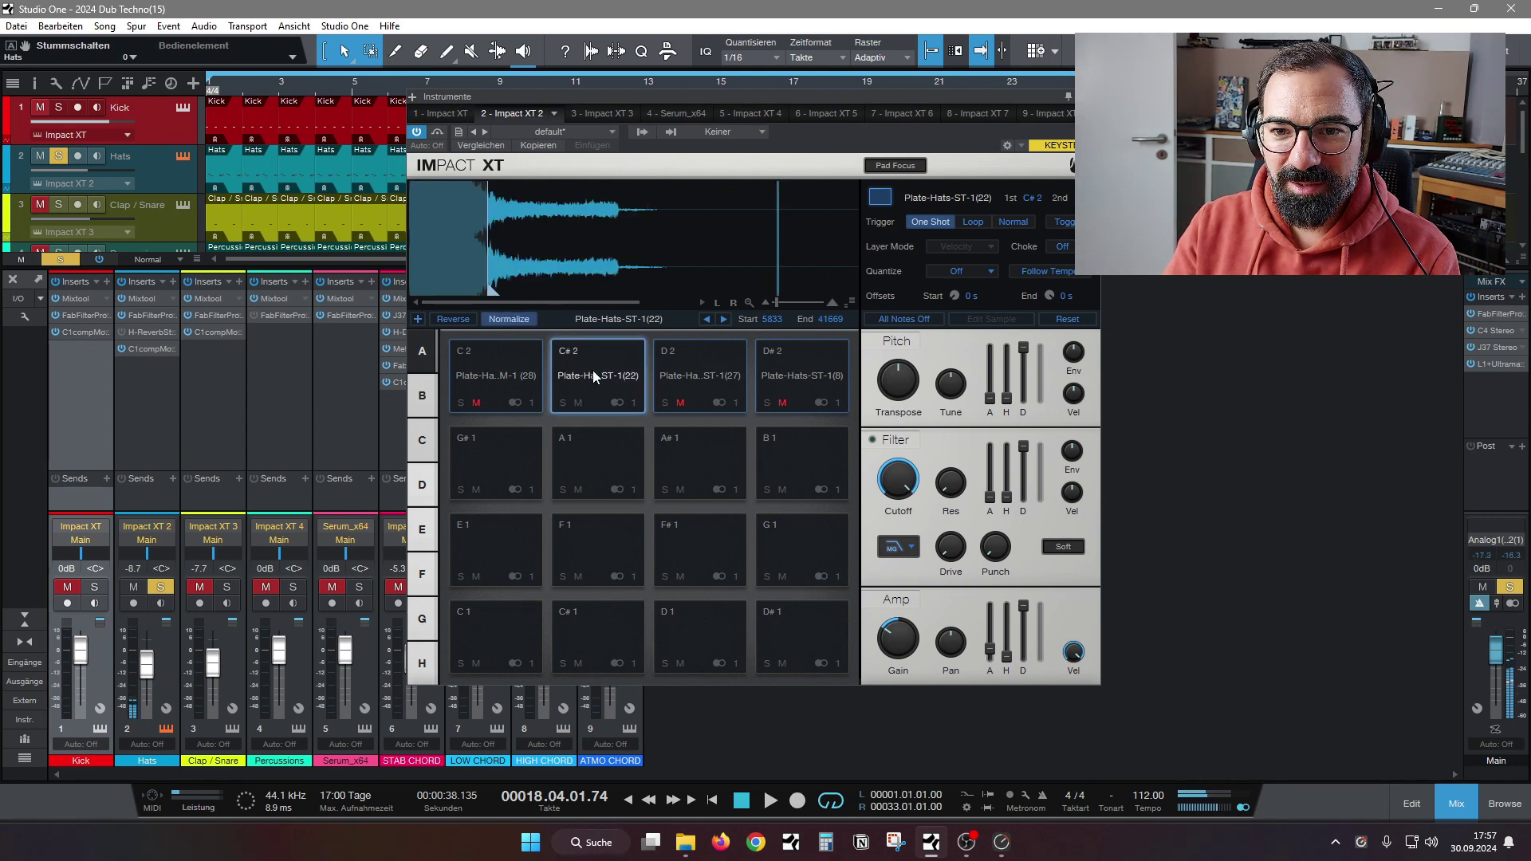
click(515, 318)
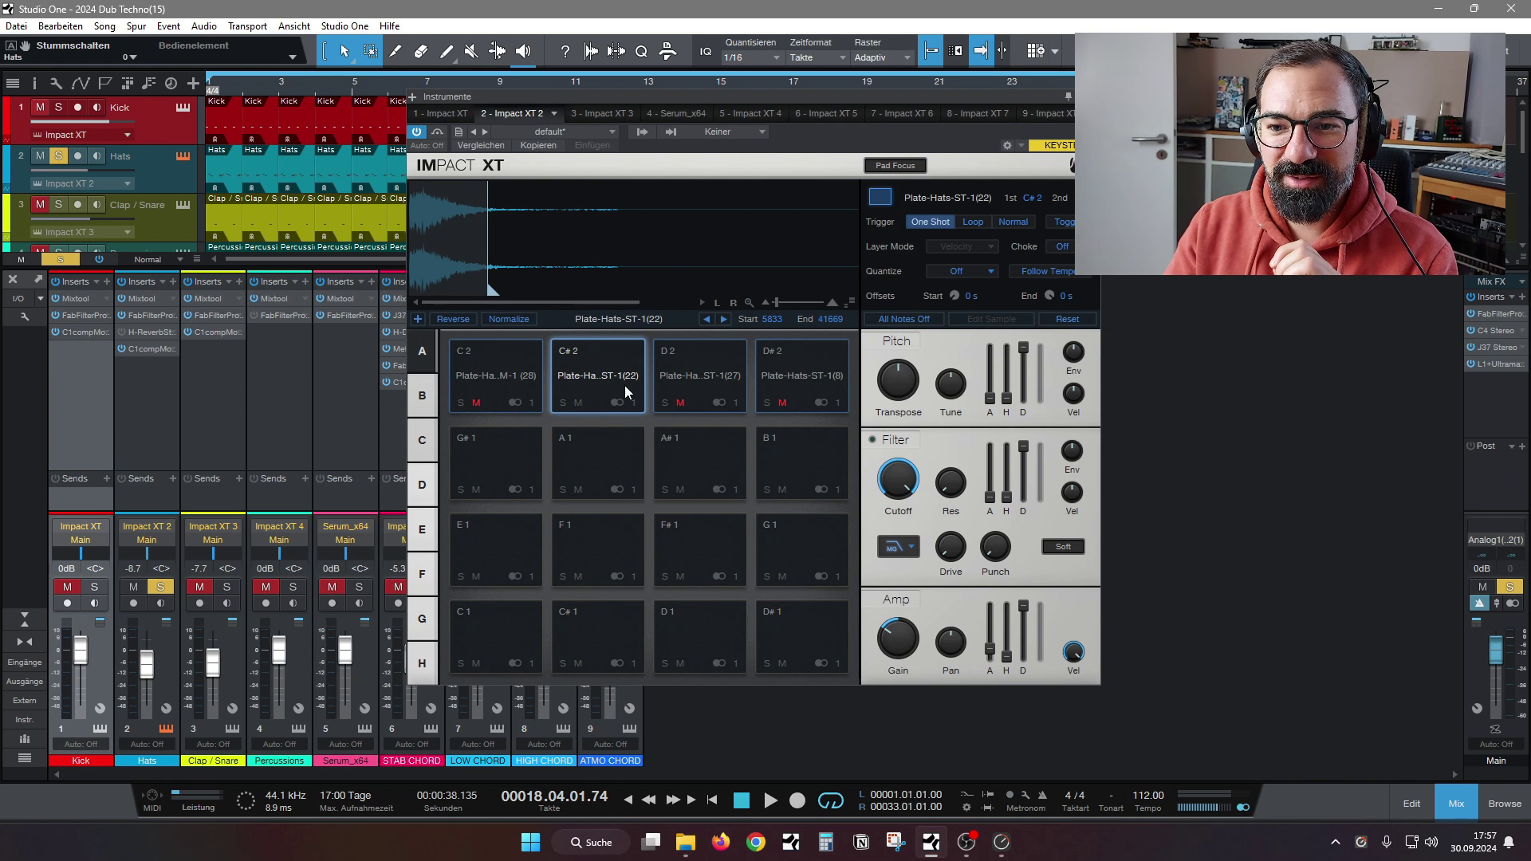
Audition the Plate-Hats-ST-1(27) pad repeatedly, comparing its sample without and with normalization
click(689, 374)
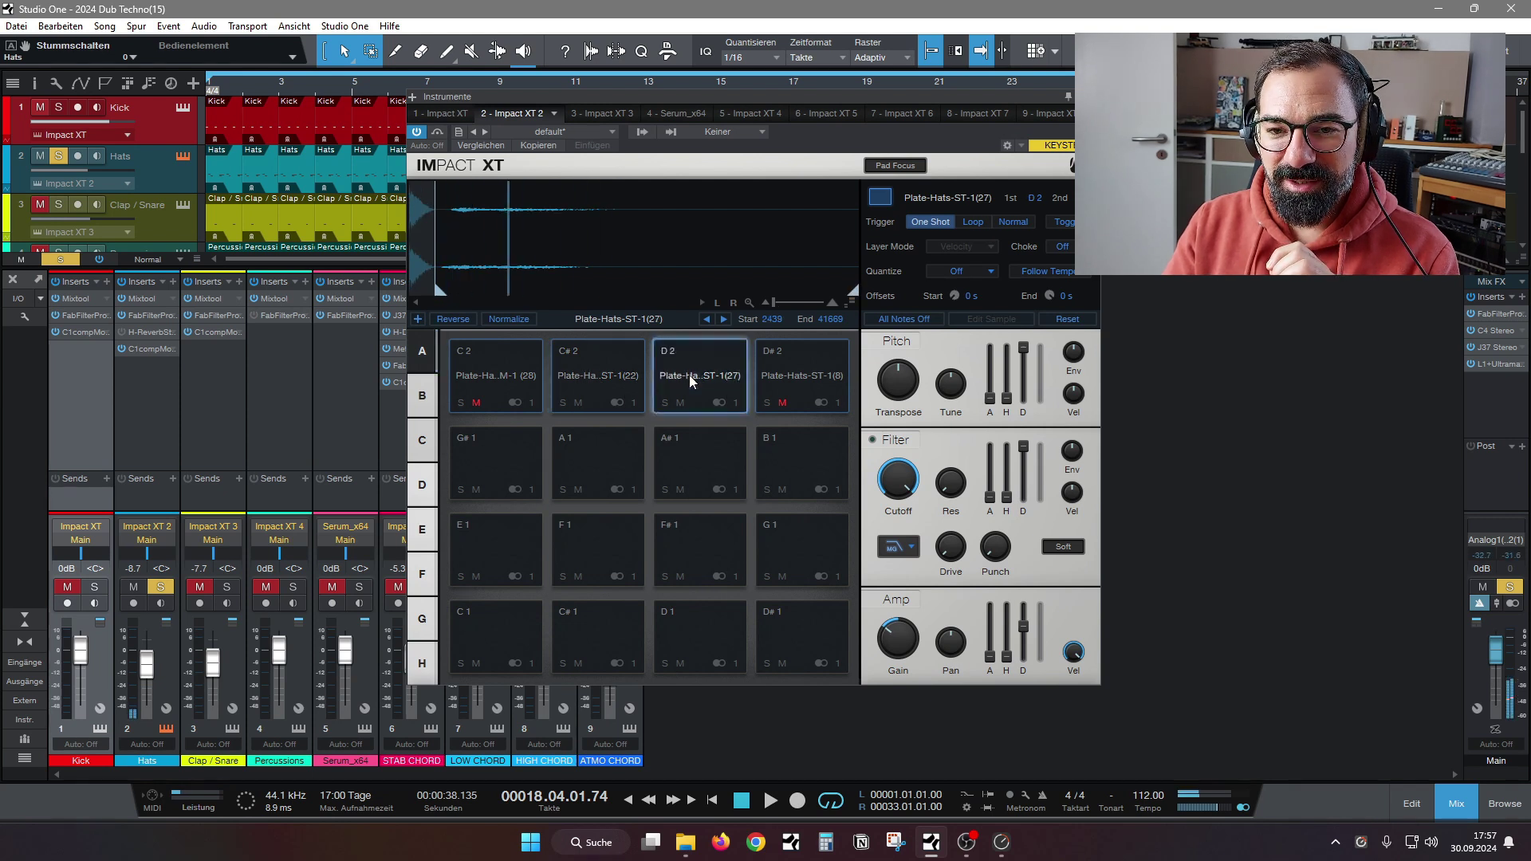
click(699, 380)
click(699, 379)
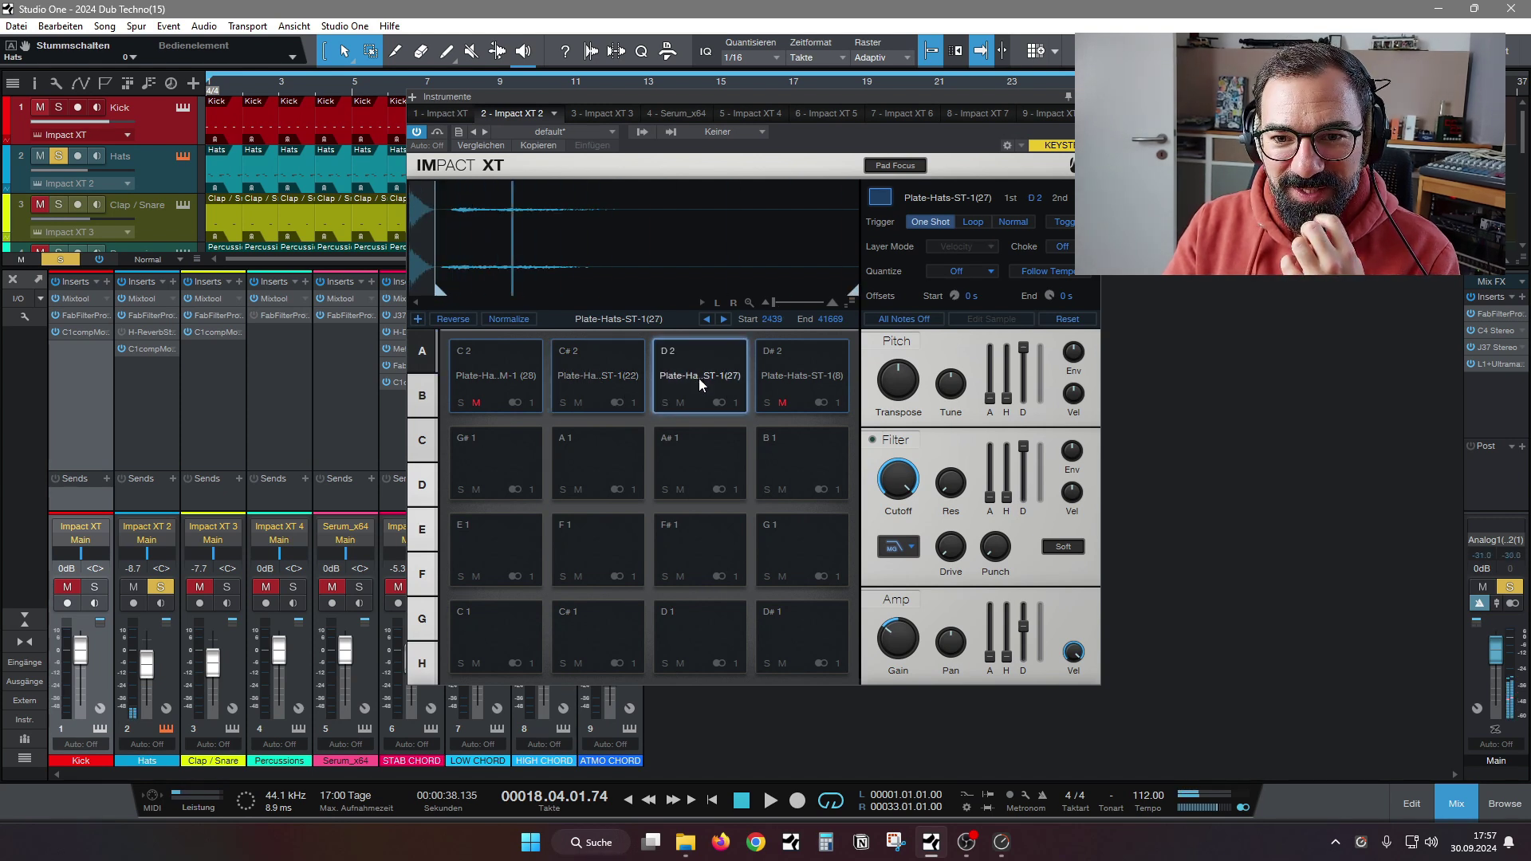
click(698, 378)
click(510, 319)
click(722, 382)
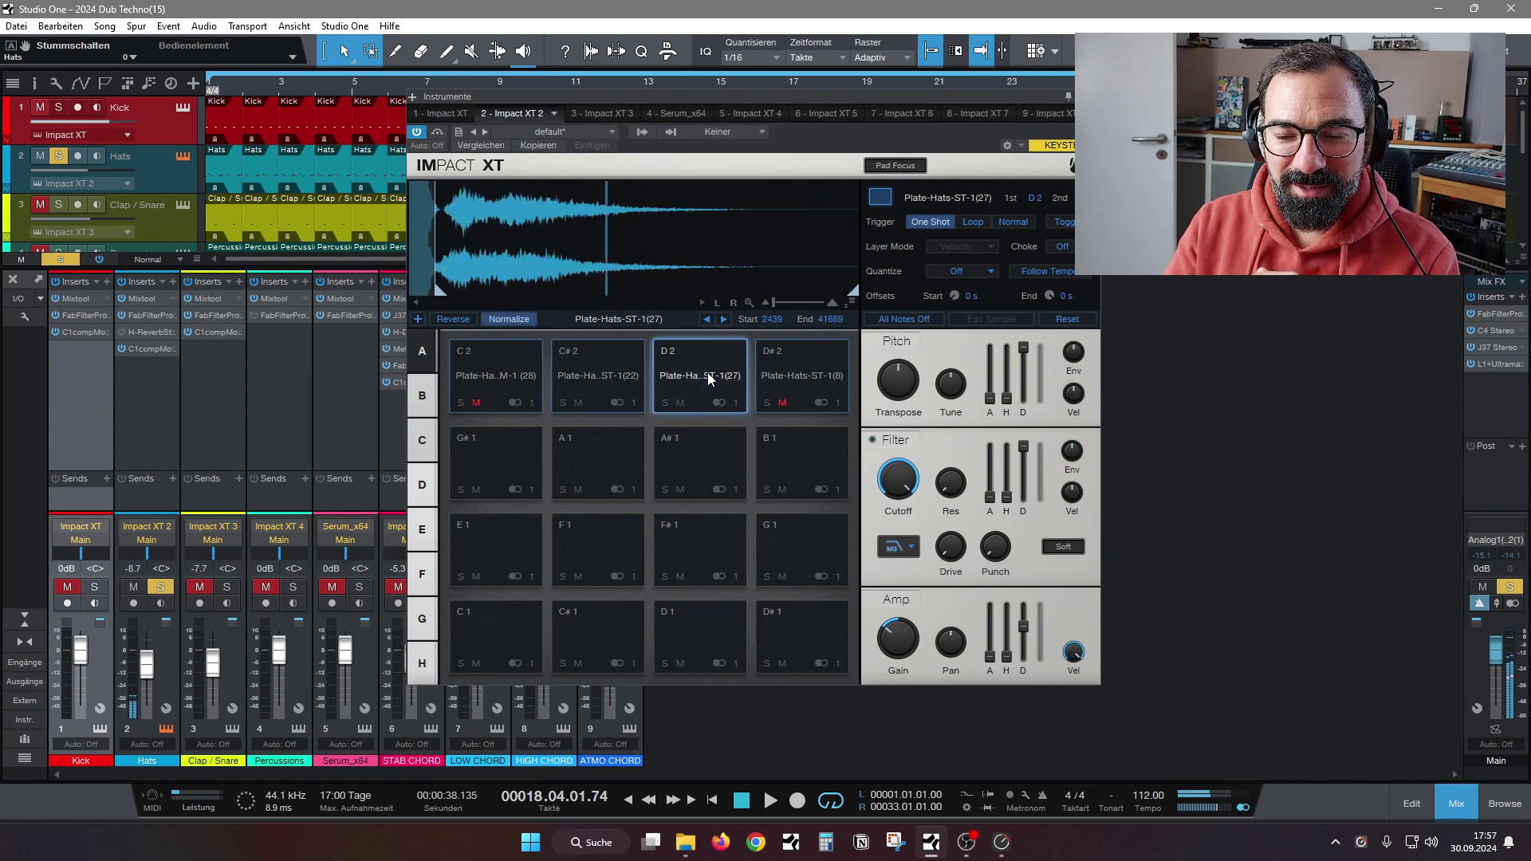
click(713, 378)
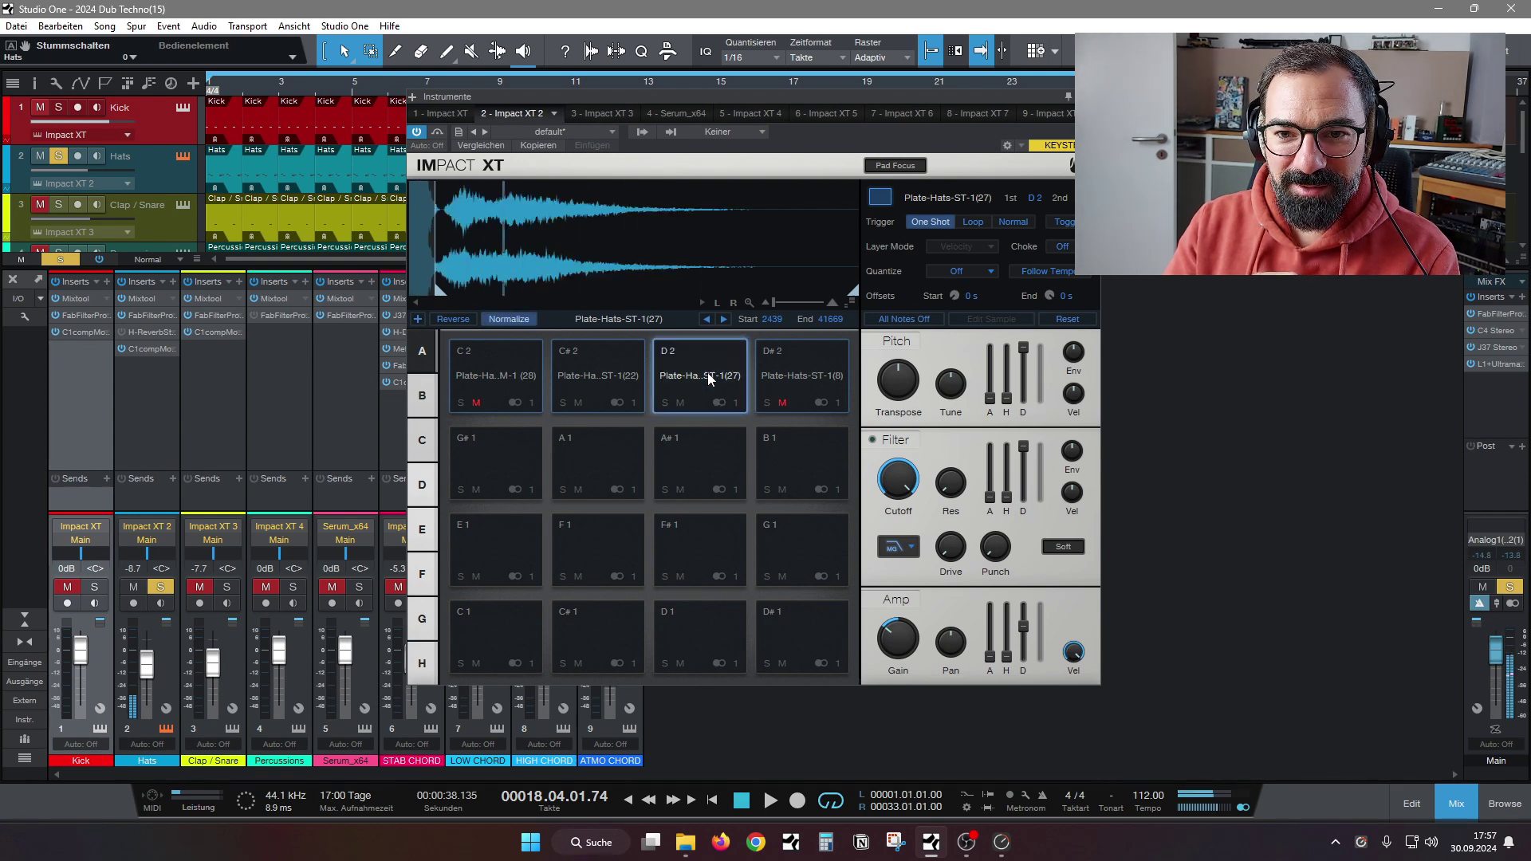
click(496, 319)
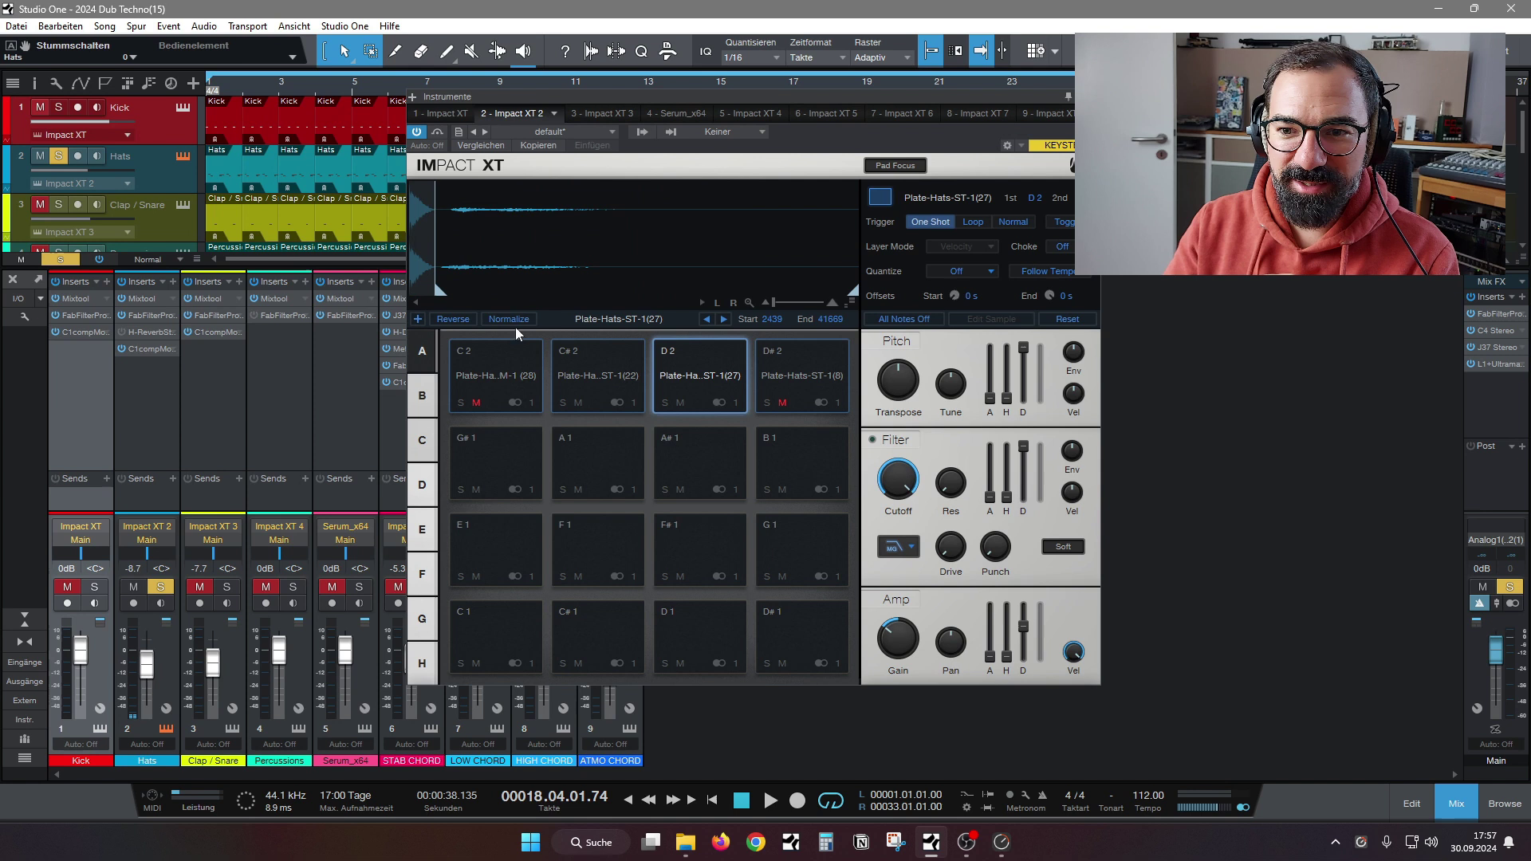
Unmute the Plate-Hats-ST-1(8) and Plate-Hats-M-1 (28) pads and close the Hats' Impact XT window
click(785, 401)
click(782, 375)
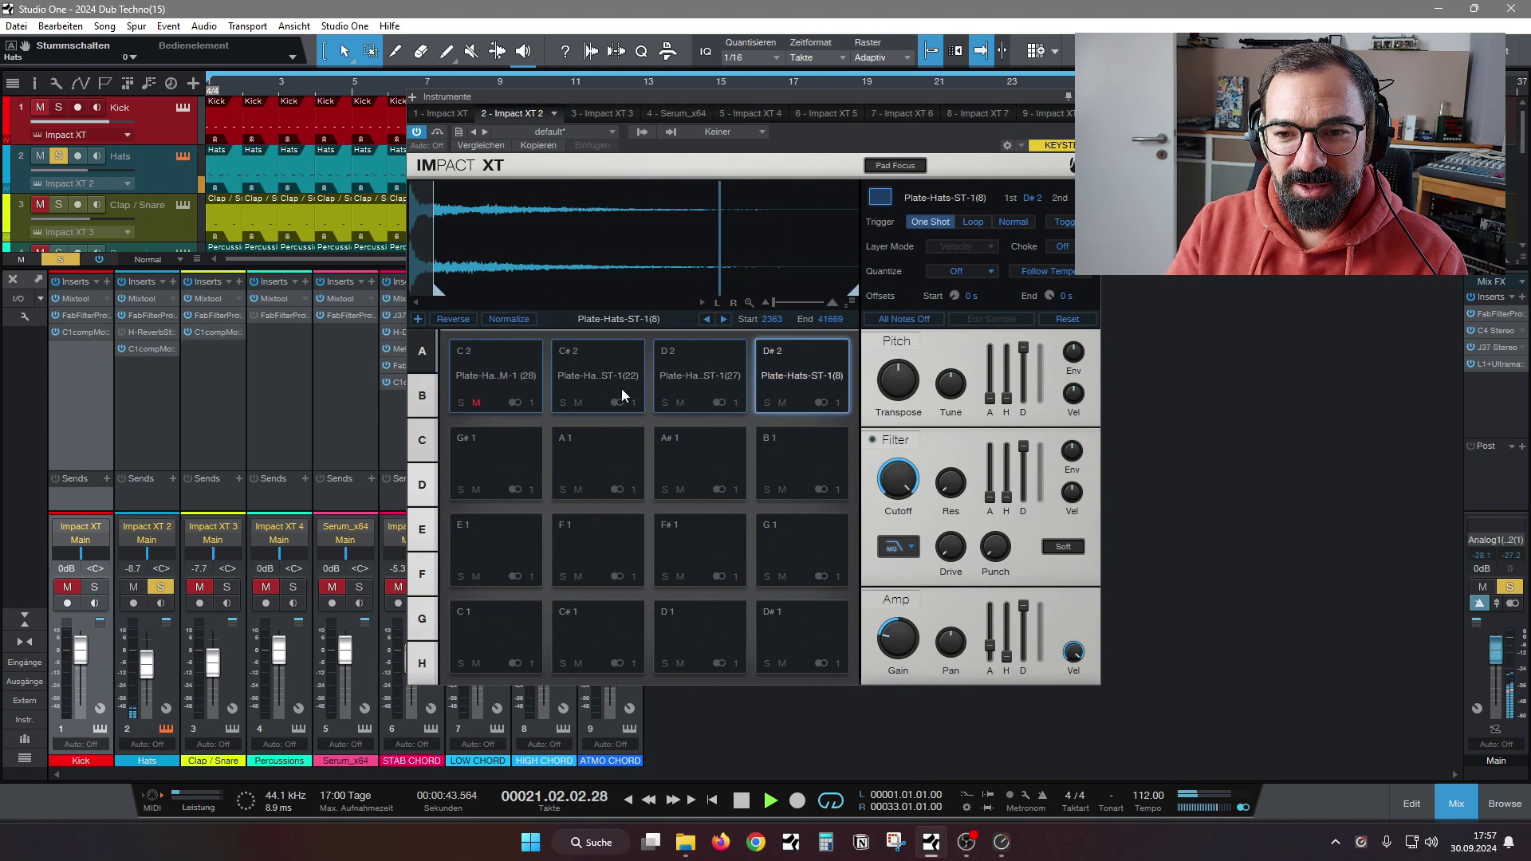
click(477, 403)
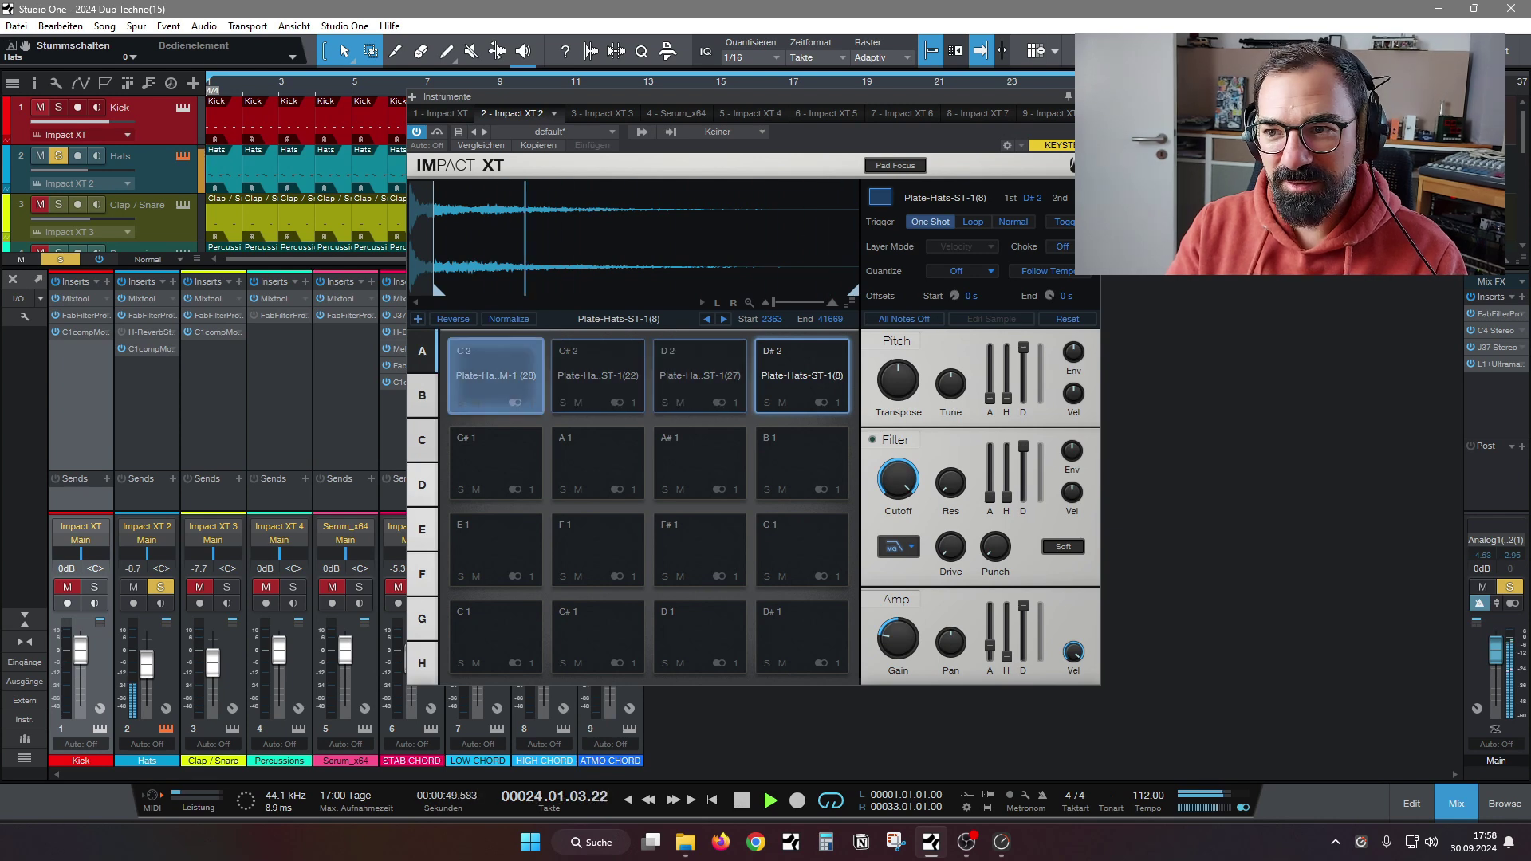
click(1090, 96)
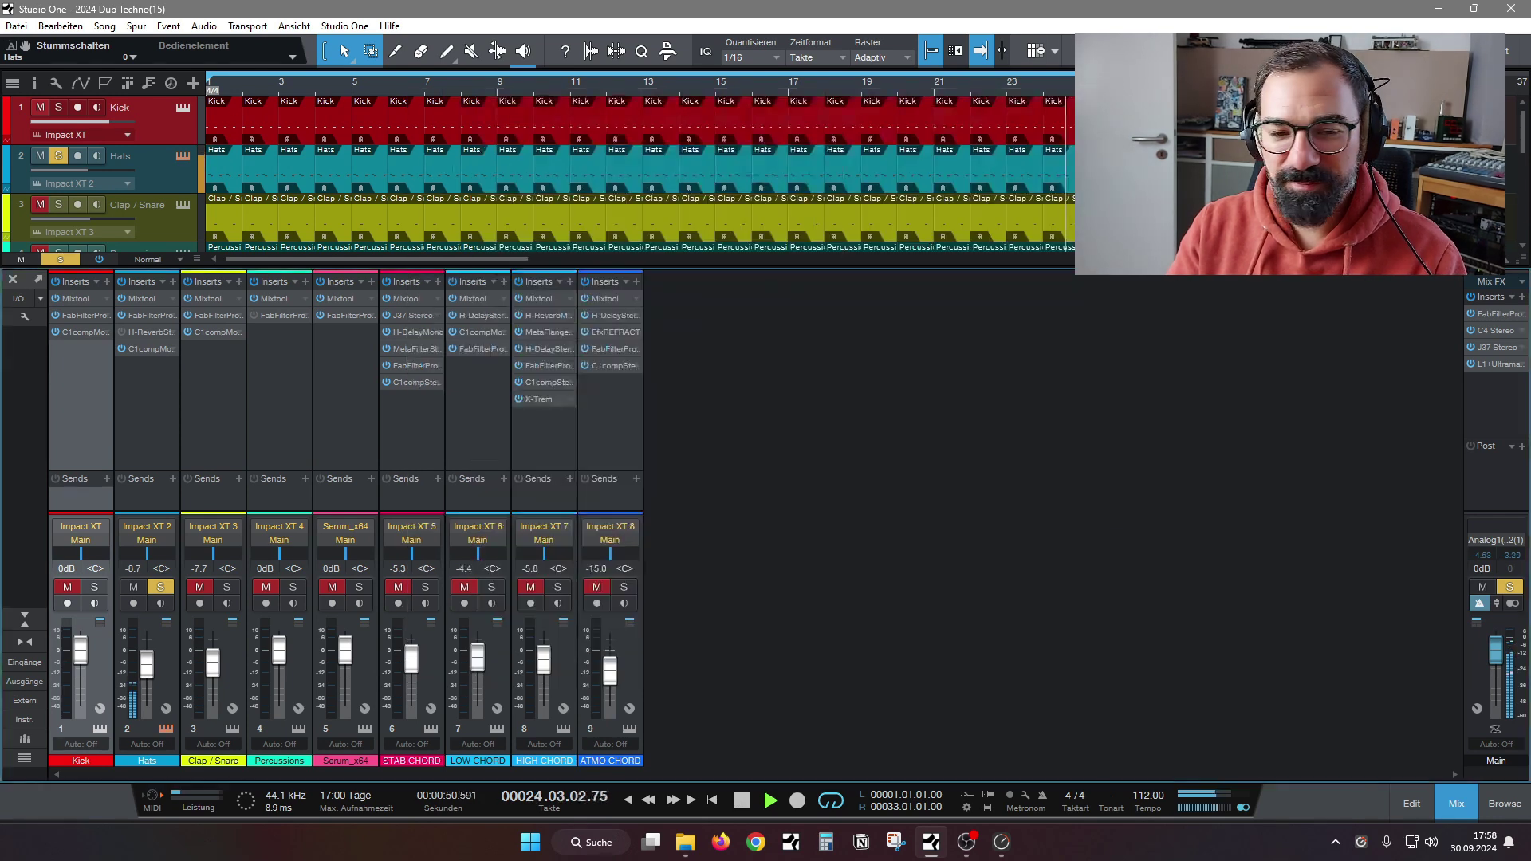
Examine the low-cut and high-cut bands in the Hats' FabFilter Pro-Q 3 and close it
click(141, 317)
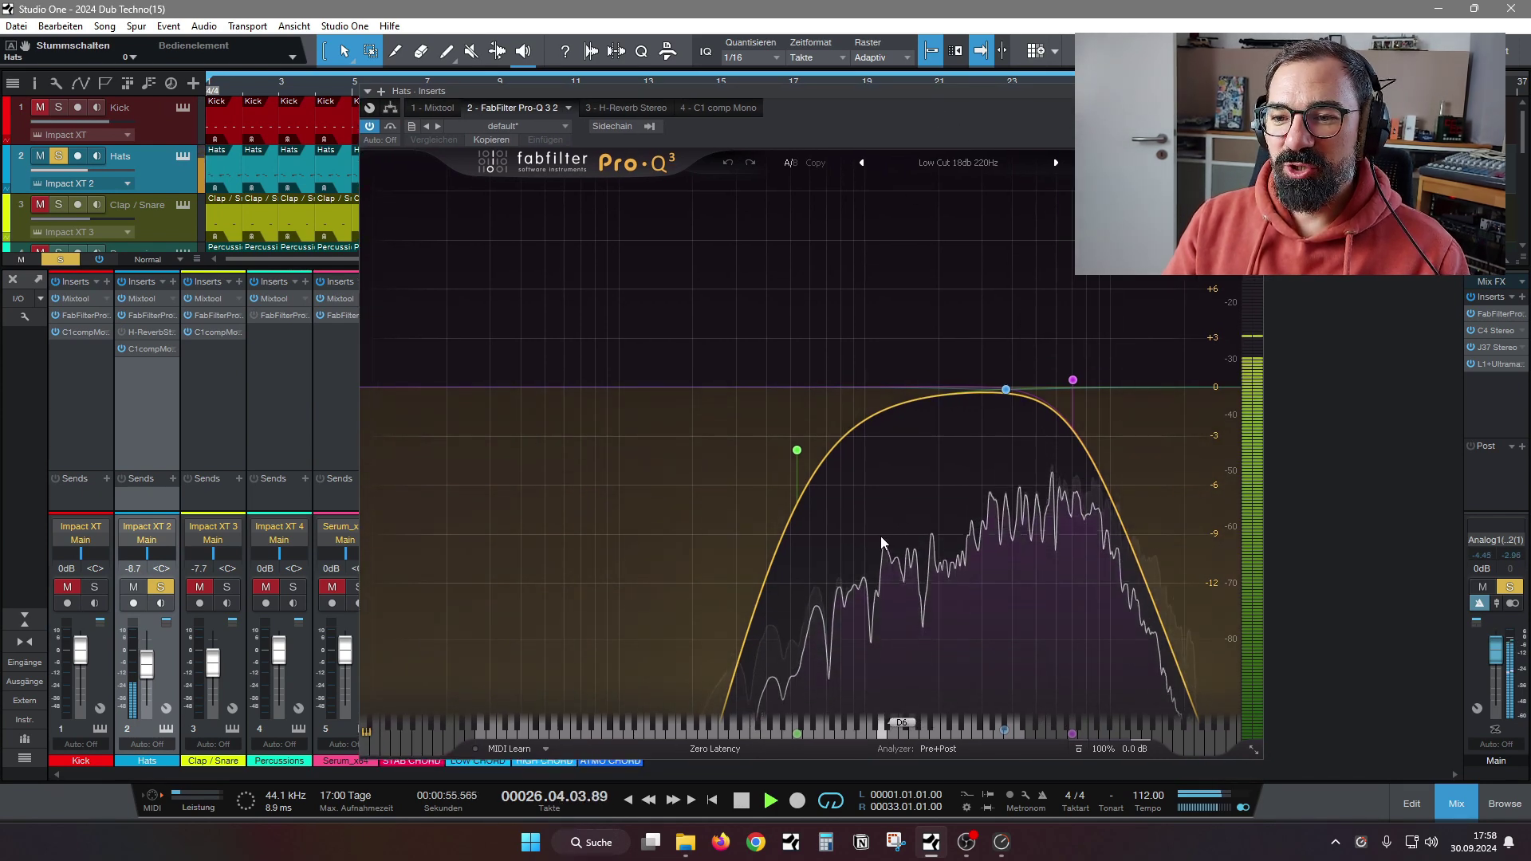
mouse_move(1072, 361)
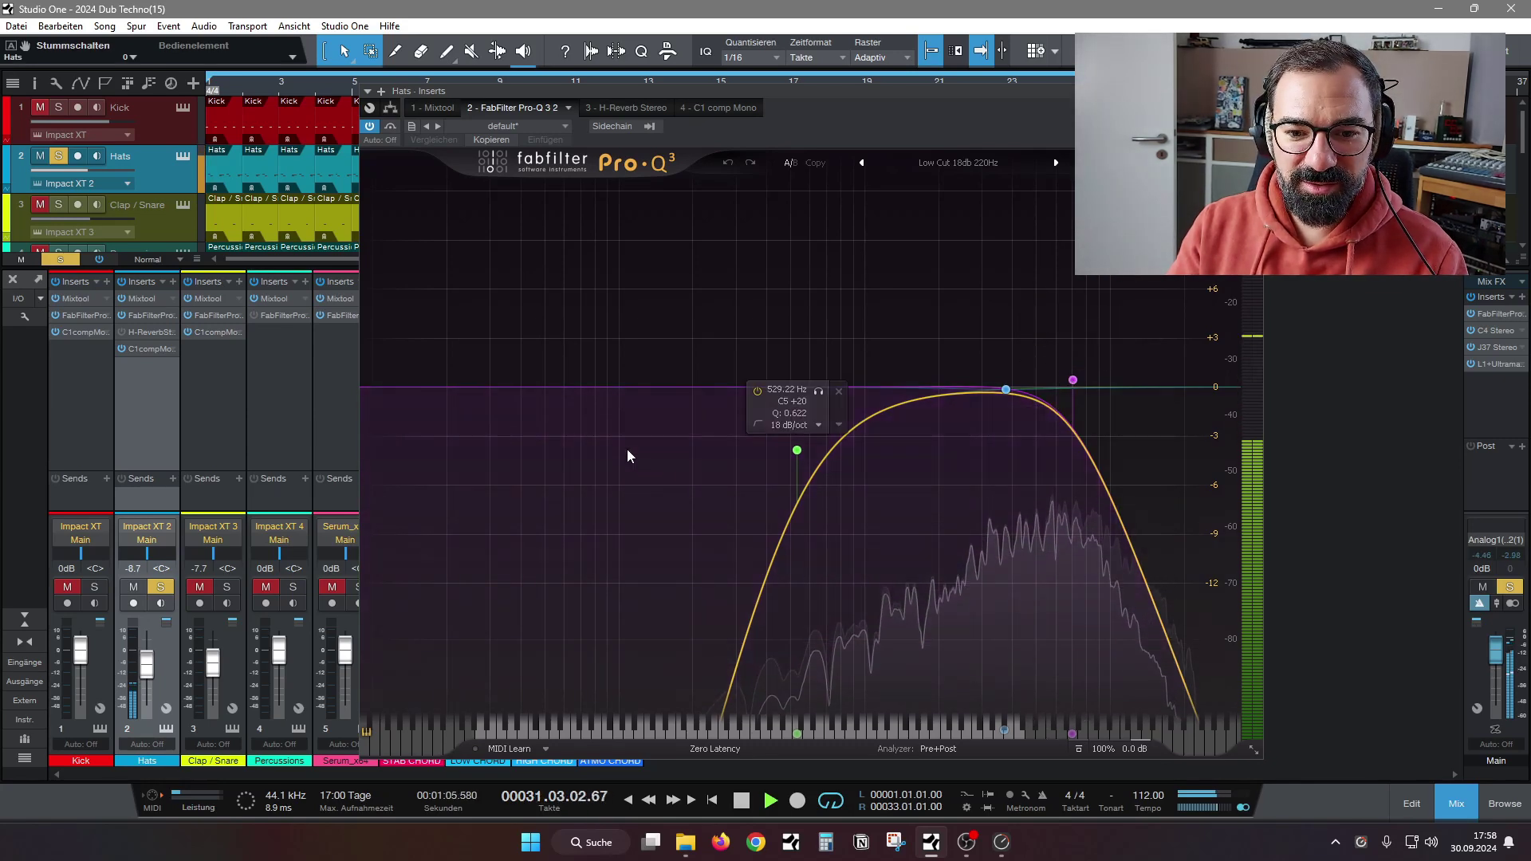
click(1255, 91)
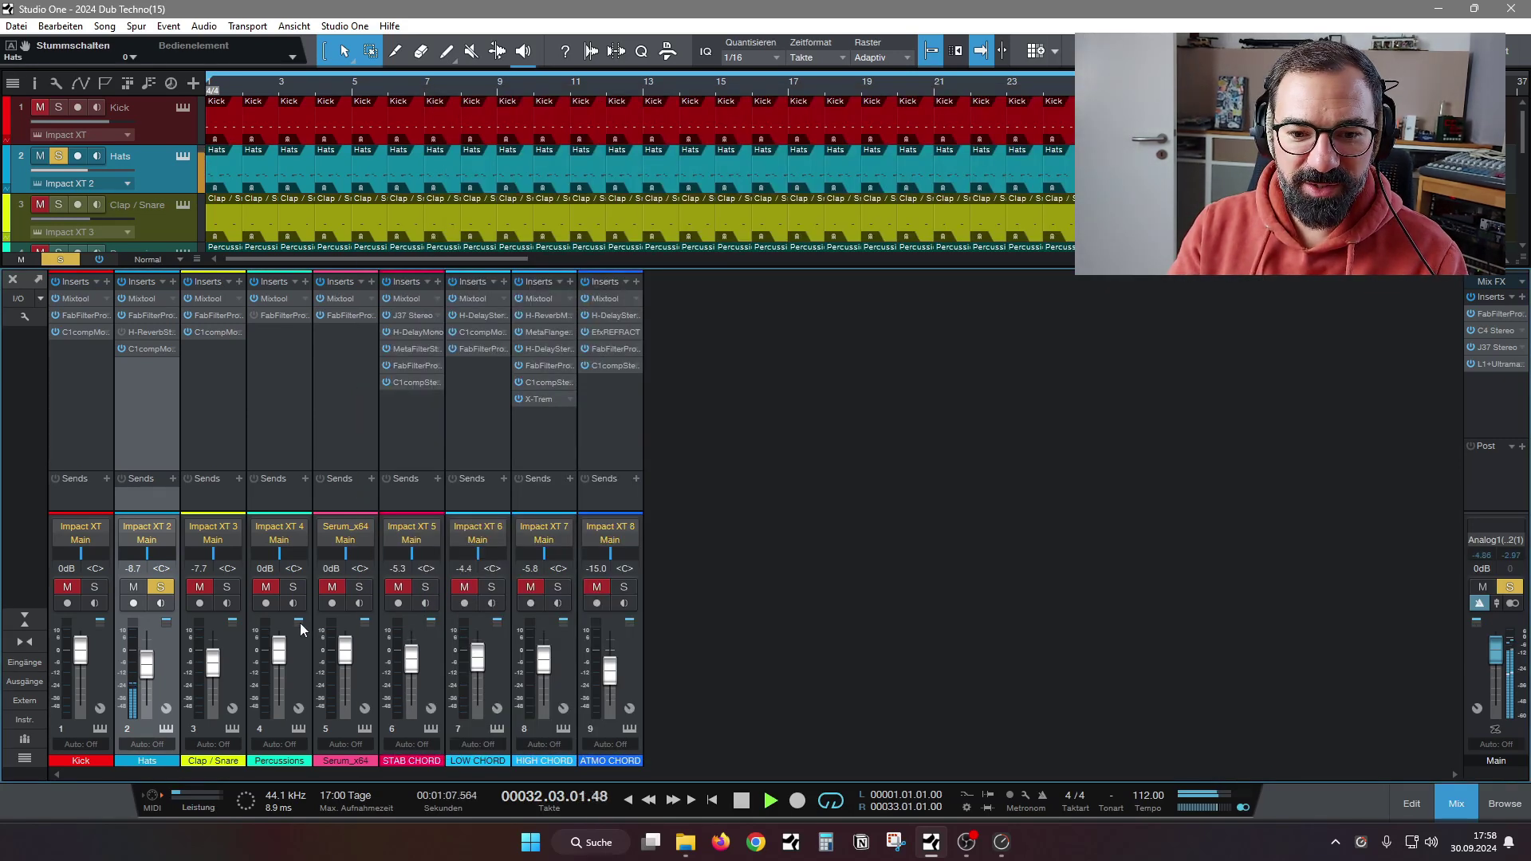
Solo and unmute the Serum_x64 track, and mute and unsolo the Hats track
click(359, 587)
click(328, 587)
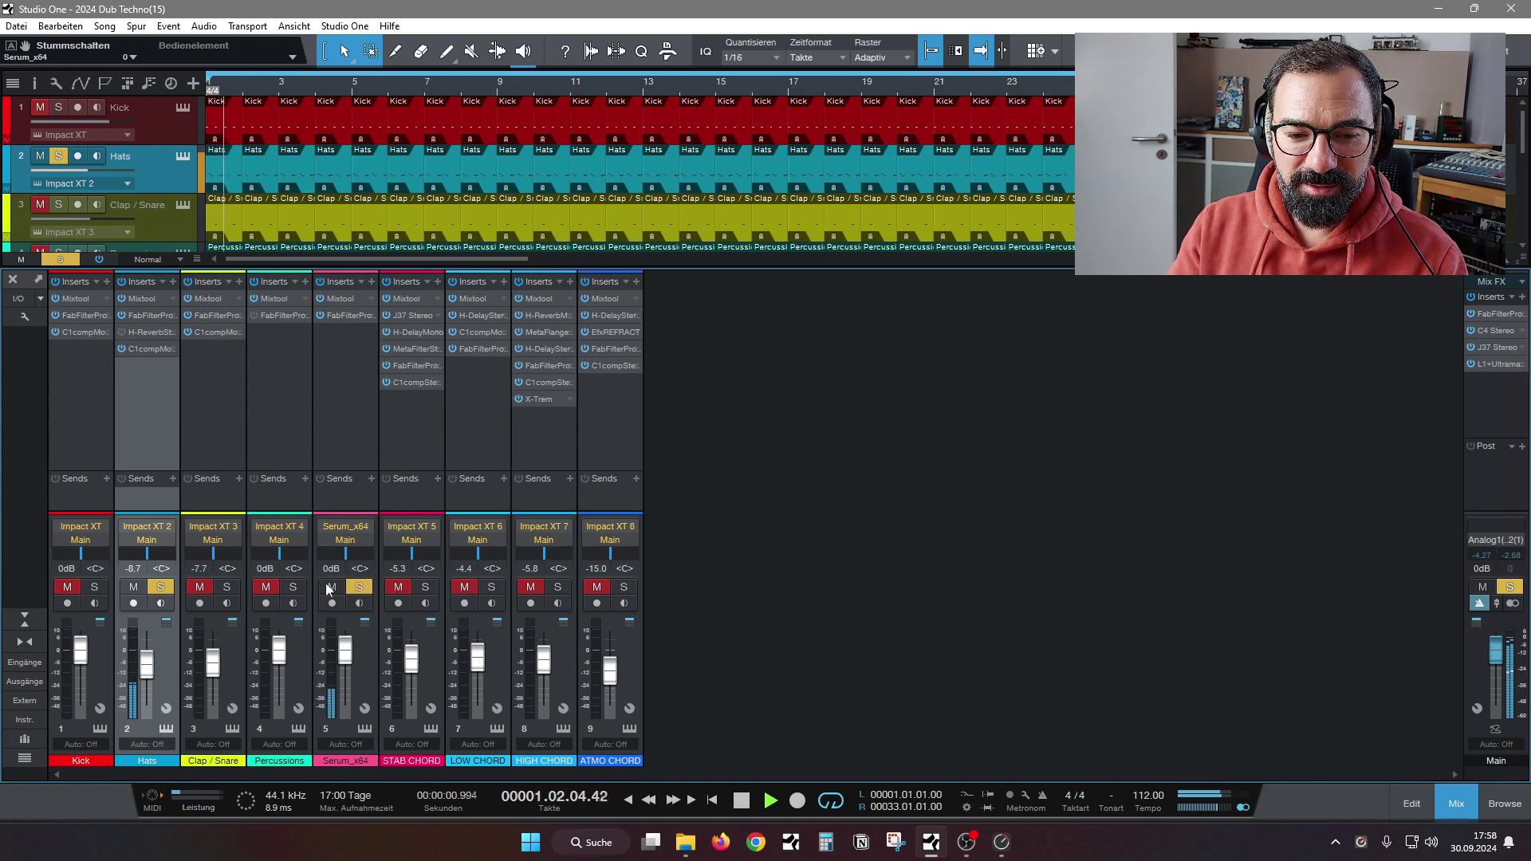
click(133, 587)
click(161, 587)
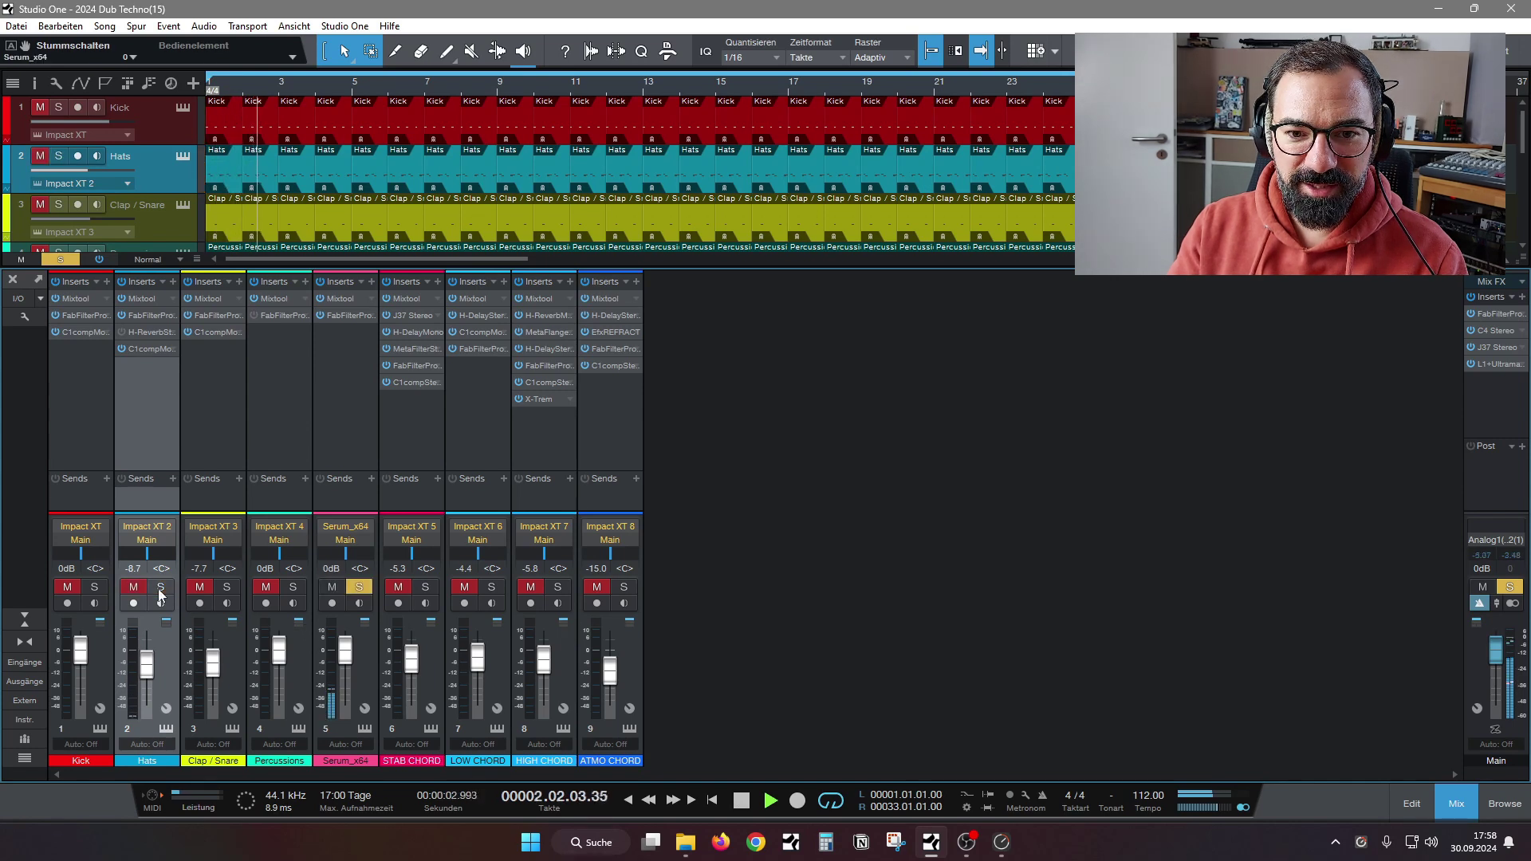
View the Serum_x64 track's synth during playback, close it and stop the song
click(366, 729)
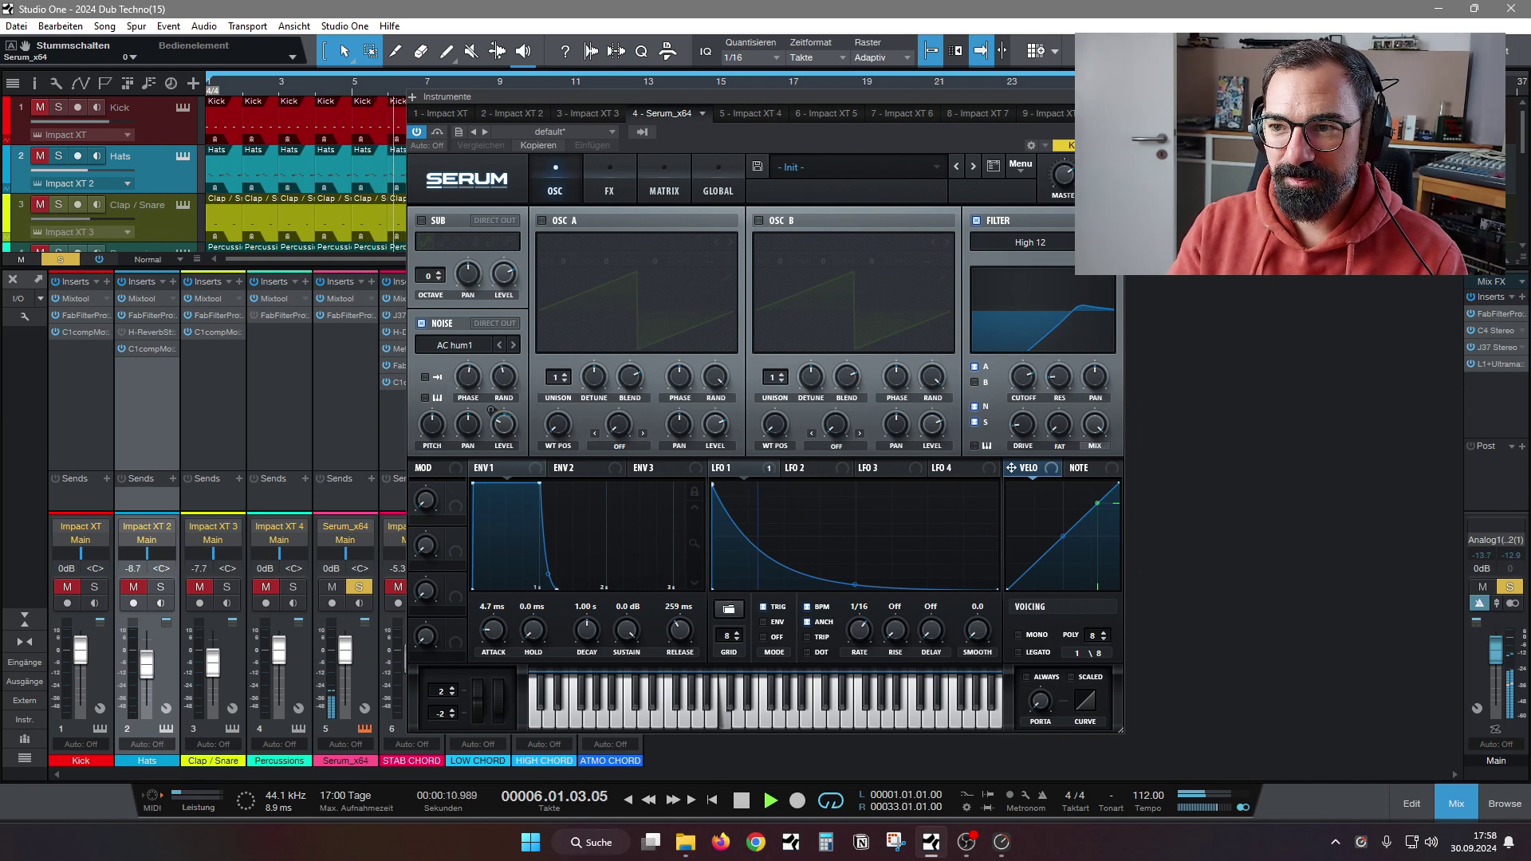
key(Escape)
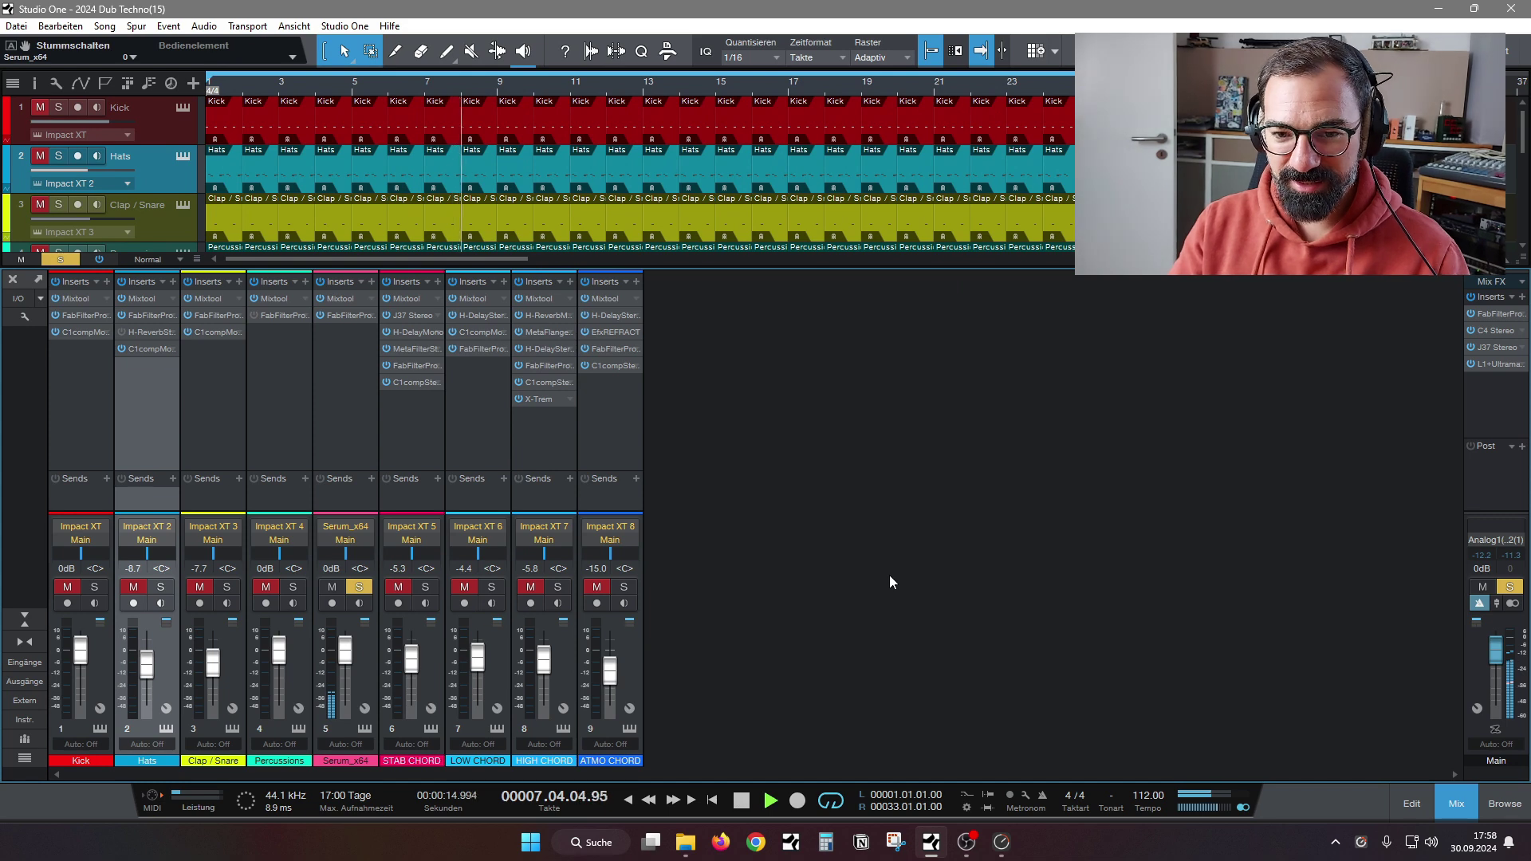
key(space)
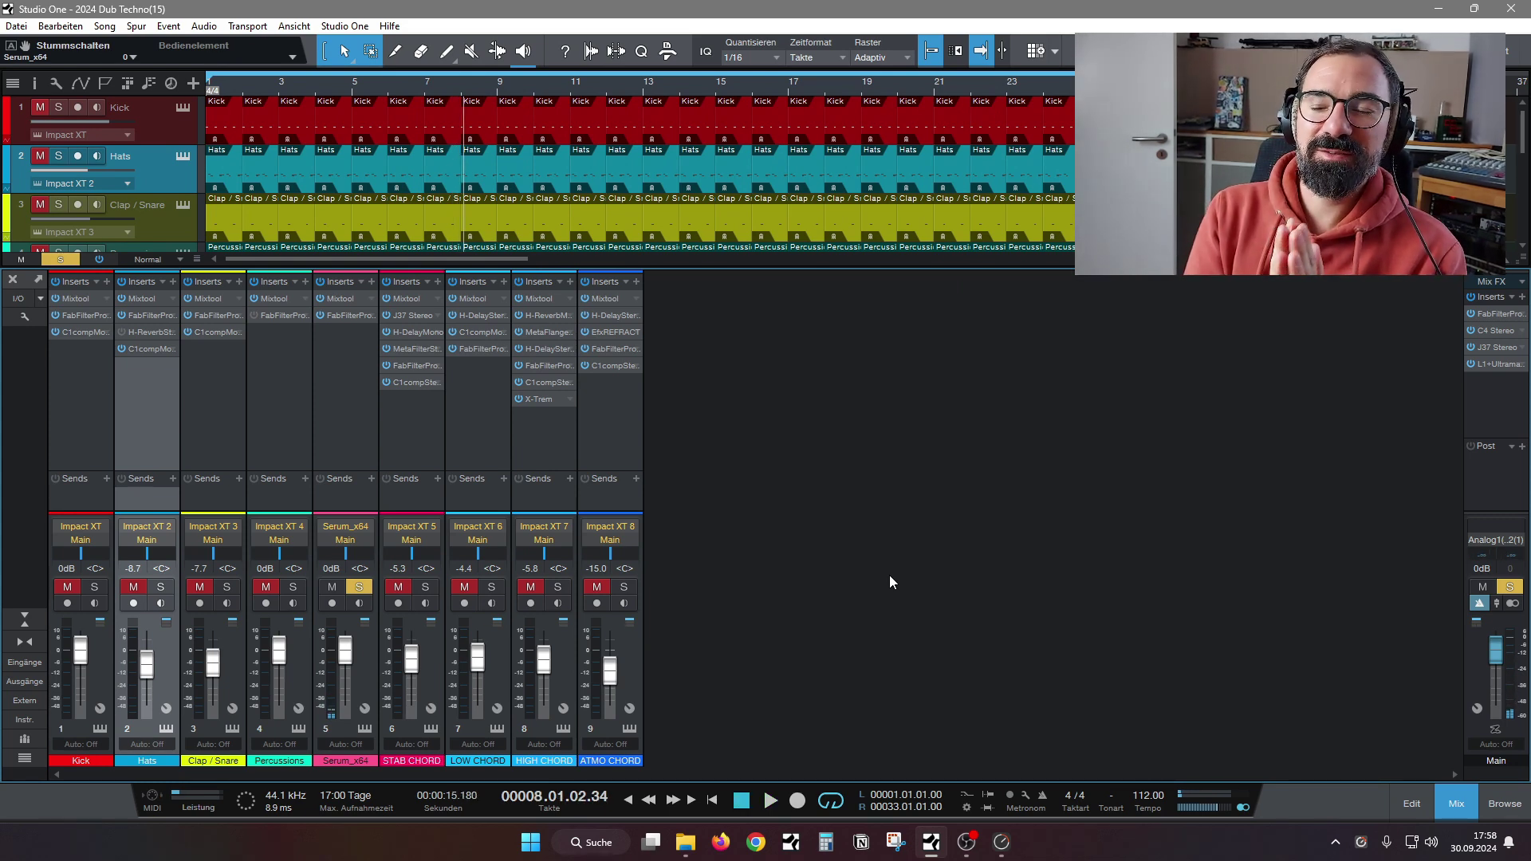
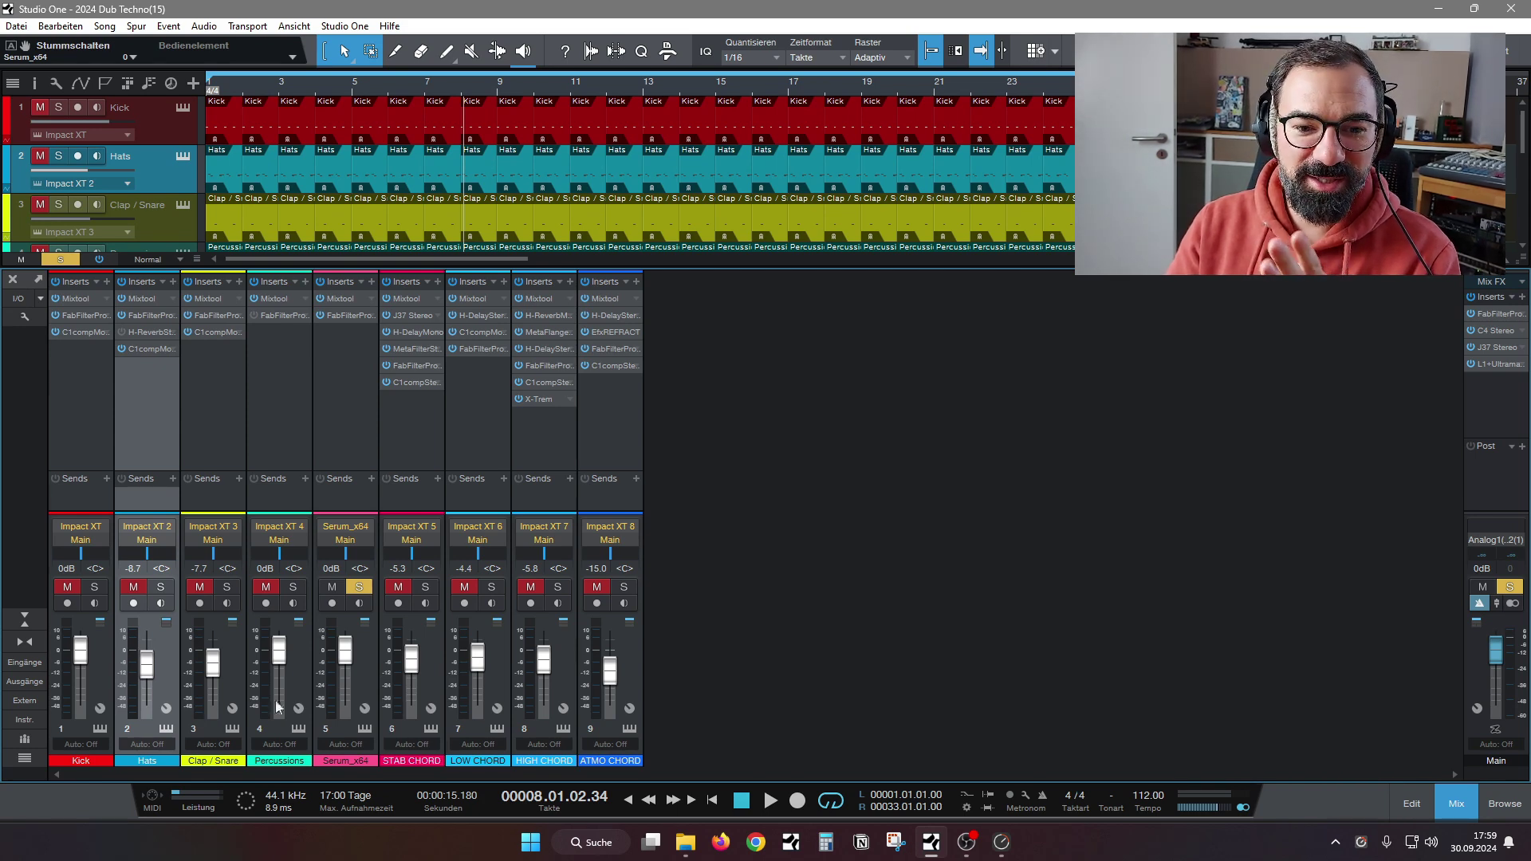
Review the sample pads in the Hats track's Impact XT and close the instrument
click(166, 729)
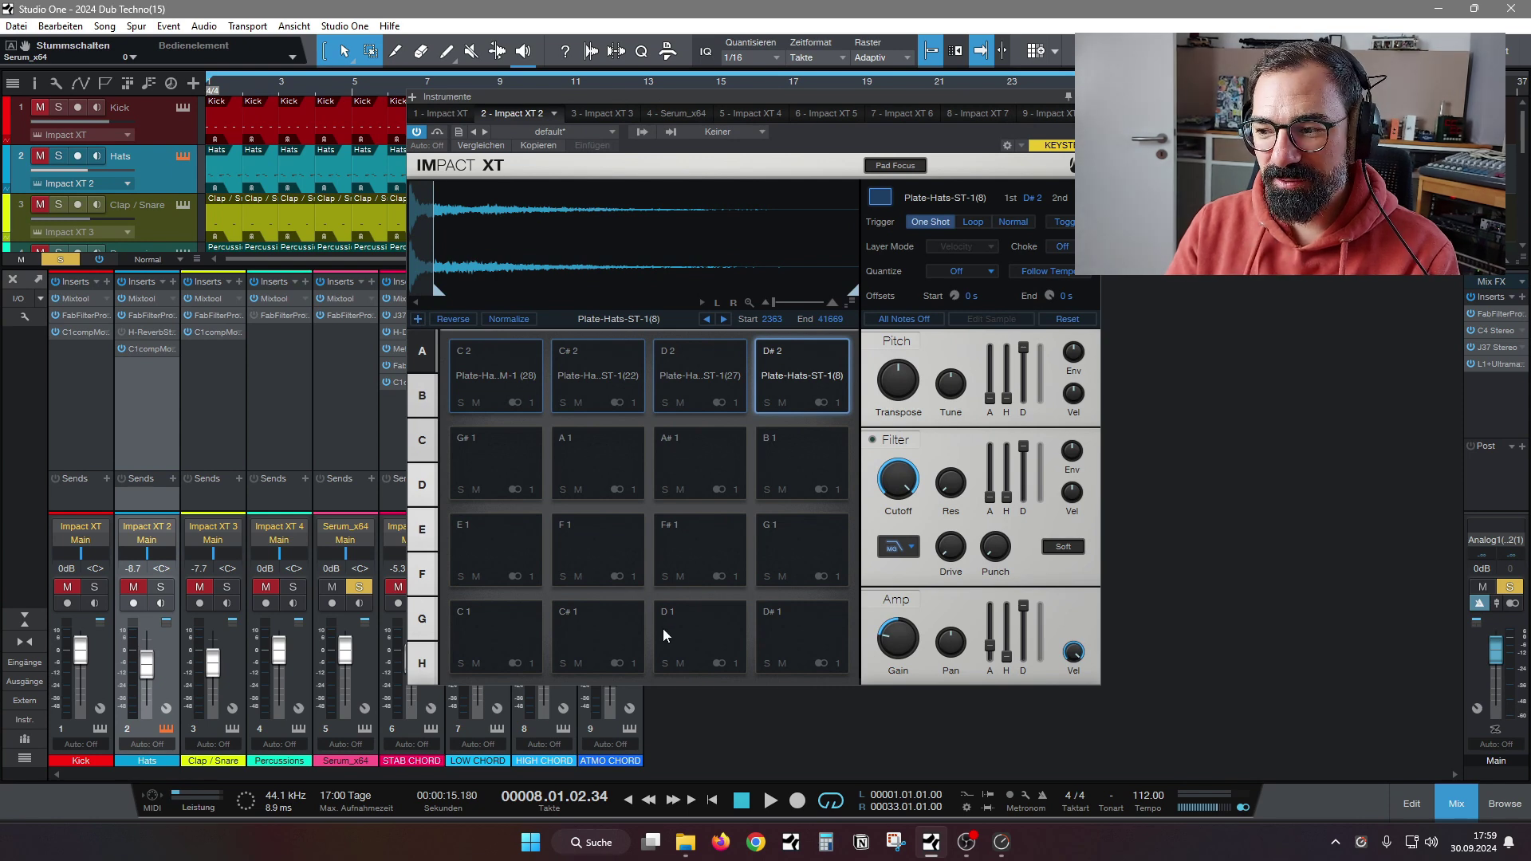
drag(743, 94, 770, 115)
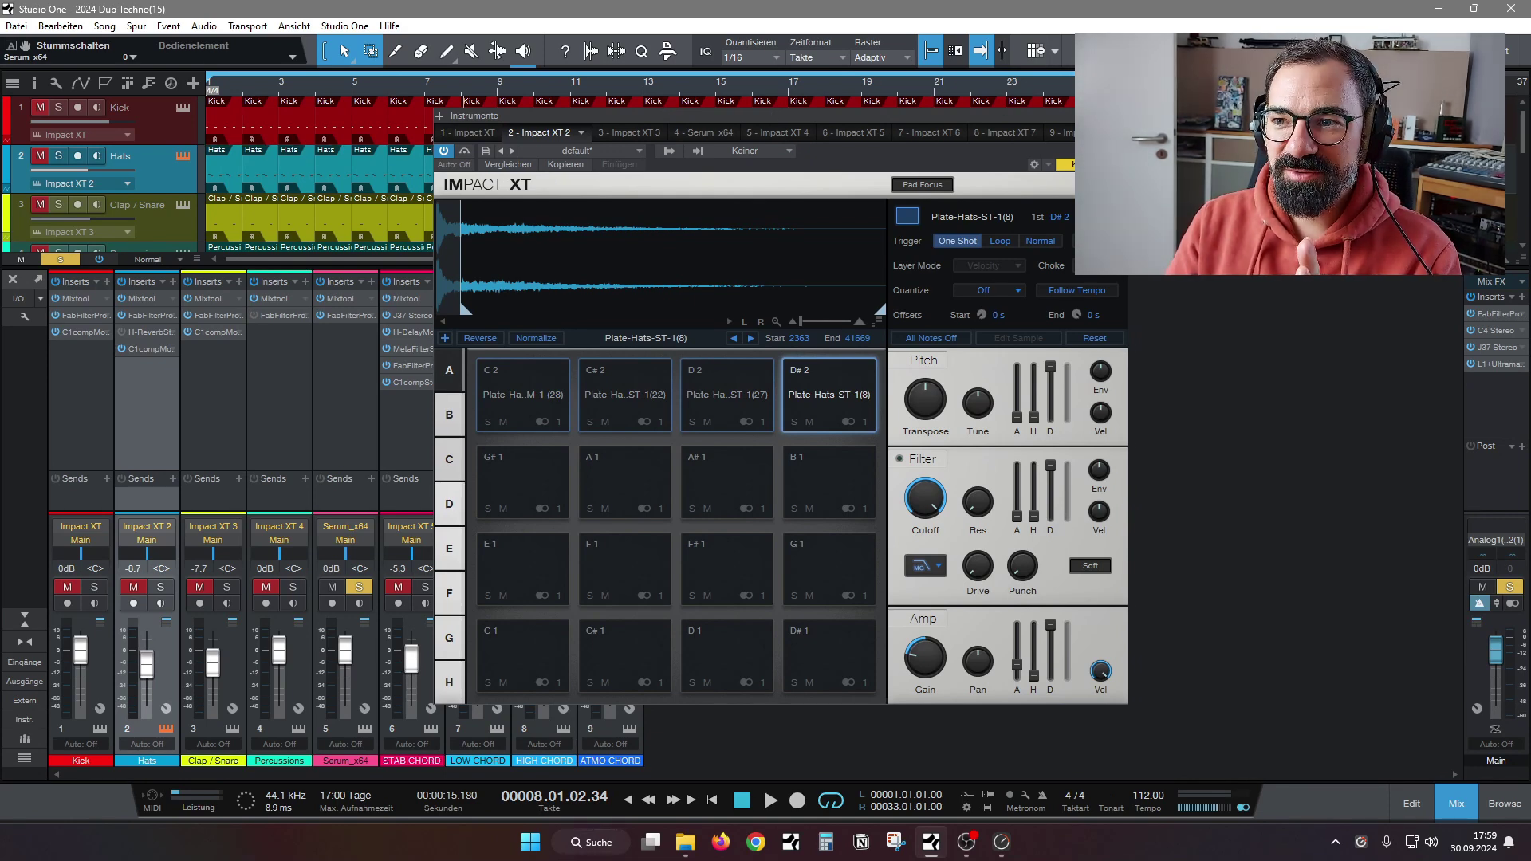
key(F11)
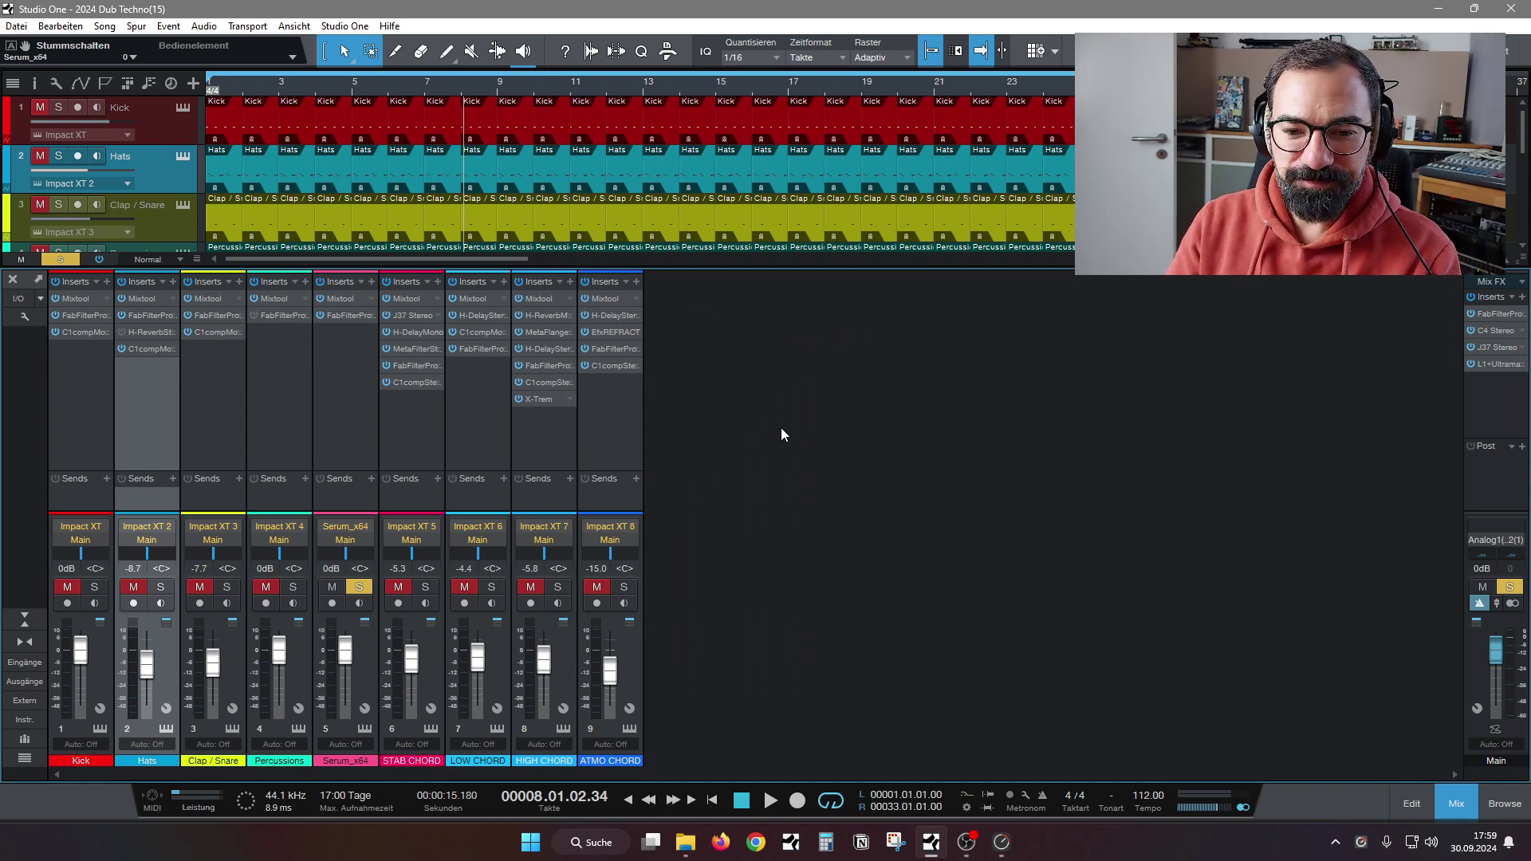
Examine the AC hum1 noise source and High 12 filter in the Serum_x64 track's synth and close it
click(363, 729)
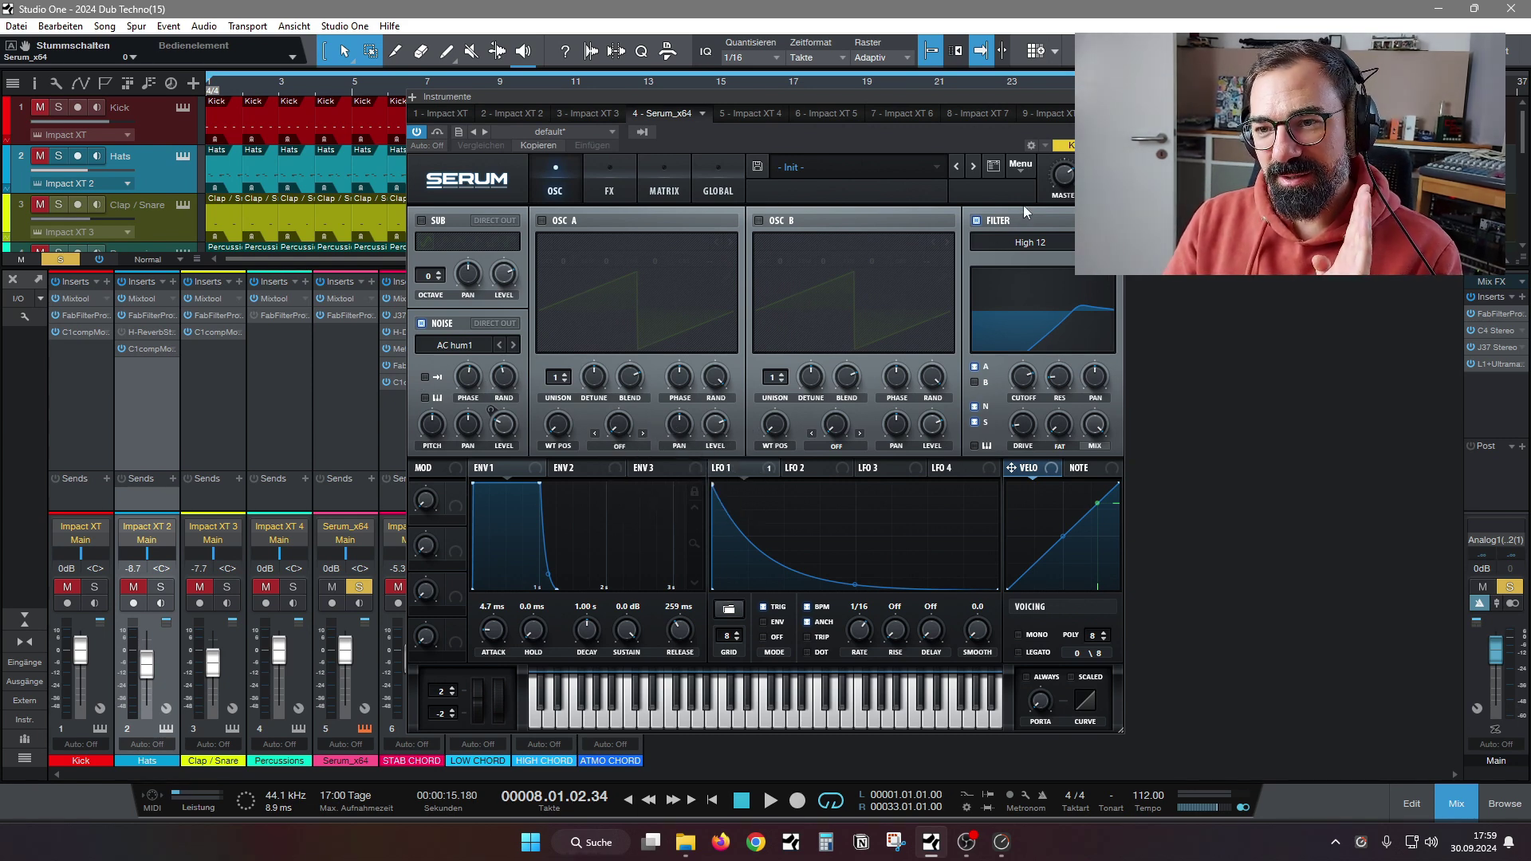
click(977, 220)
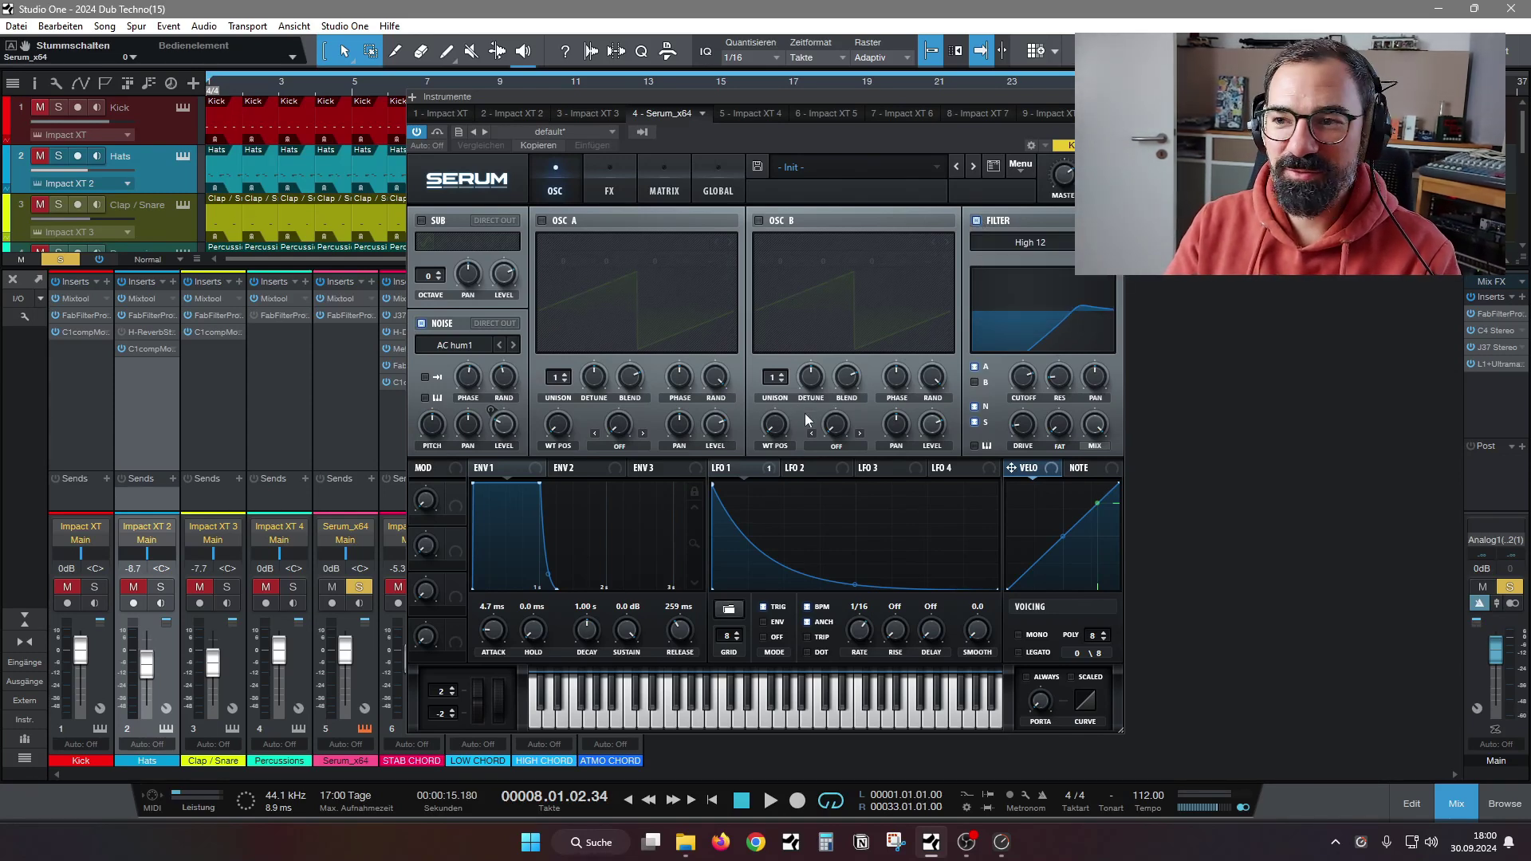
click(1116, 96)
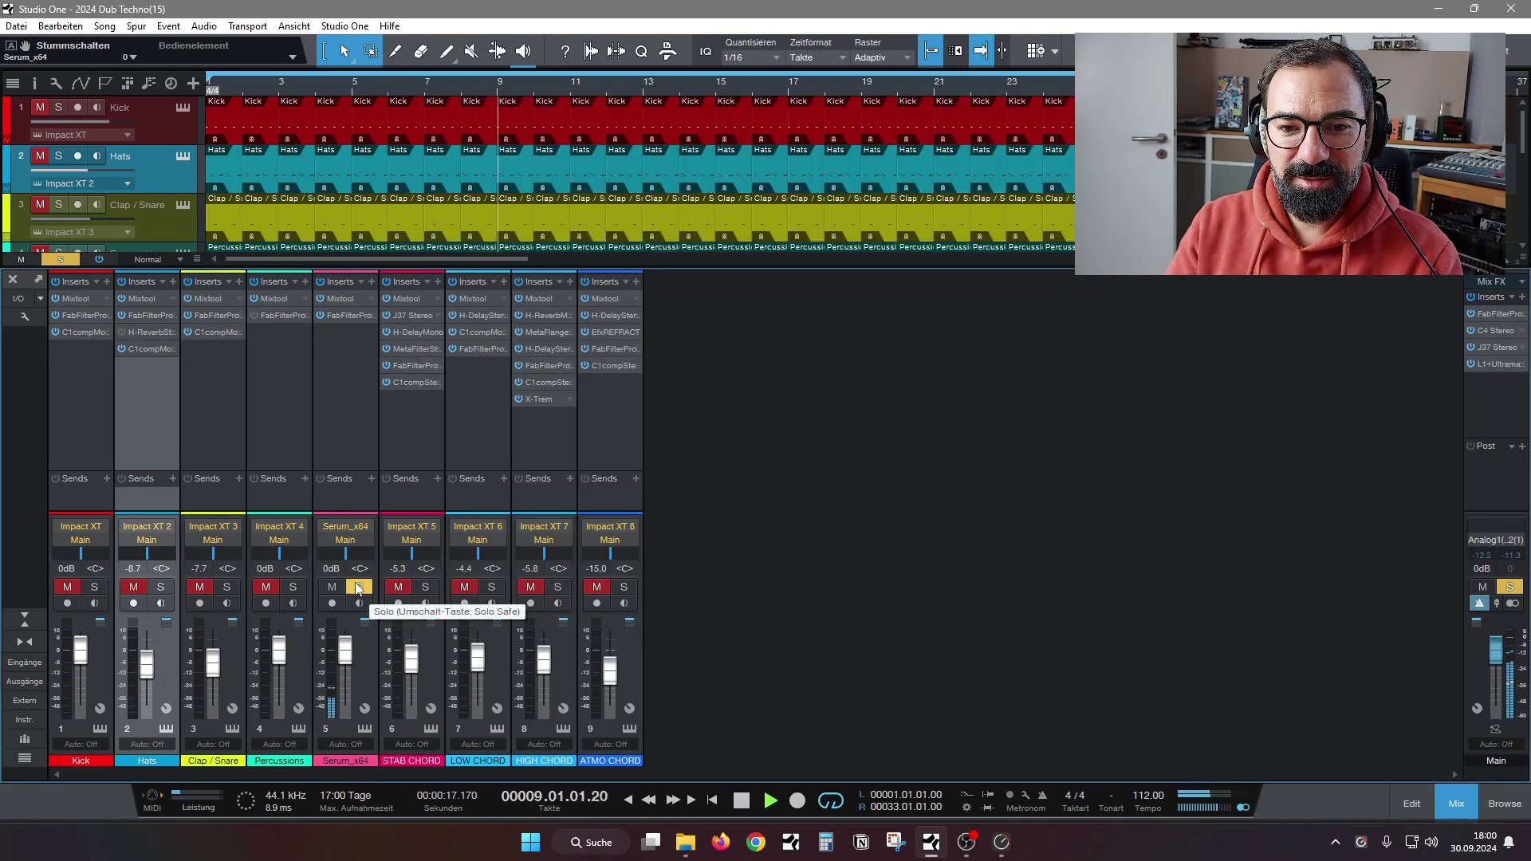
Solo the Clap / Snare track instead of Serum_x64 and set its clap pad's amp envelope decay to 129 ms in Impact XT
click(358, 587)
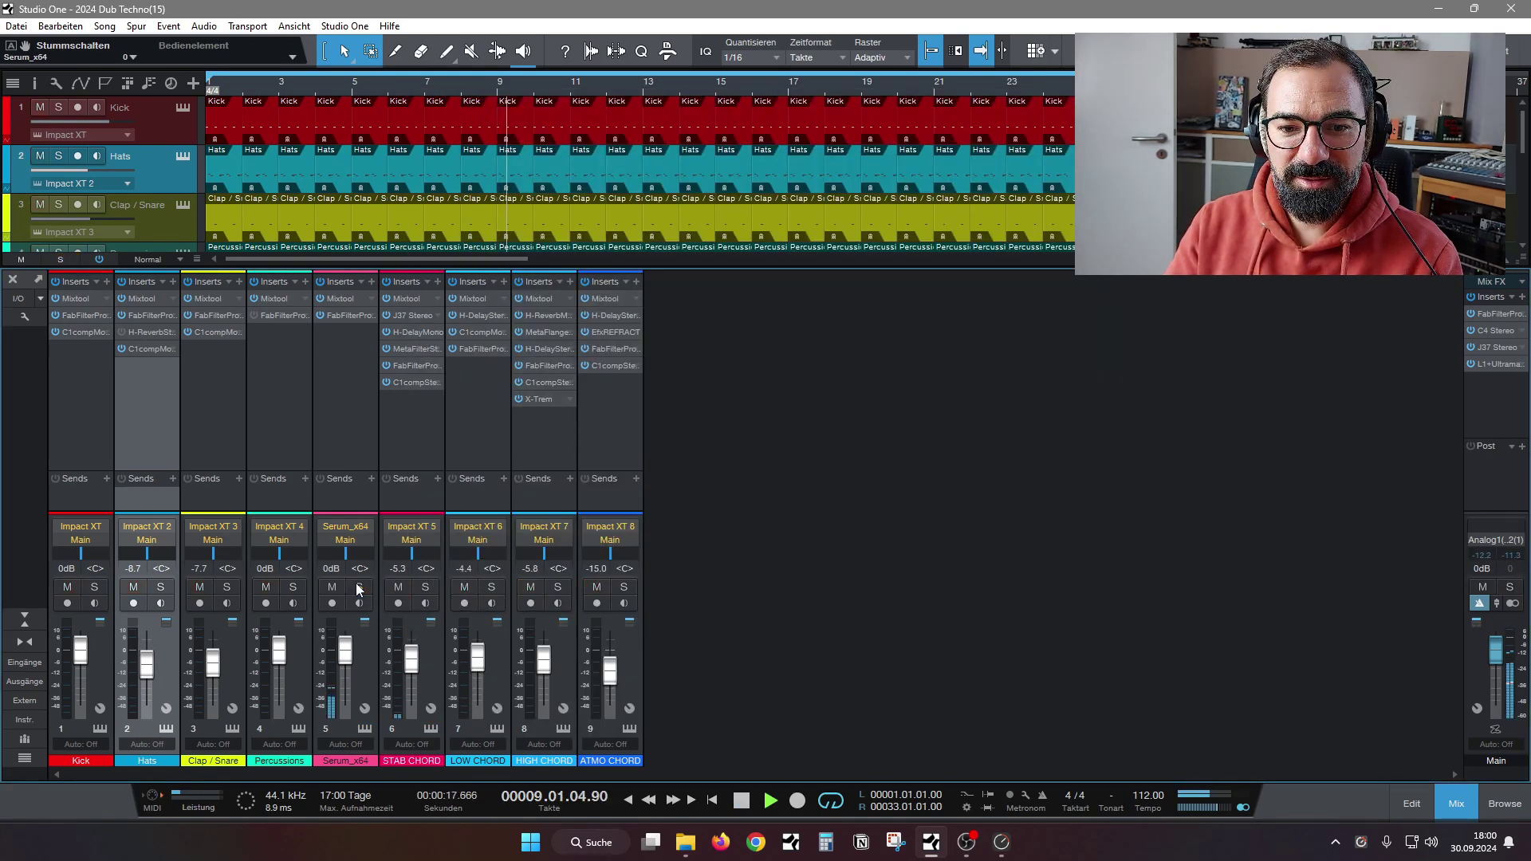
click(227, 588)
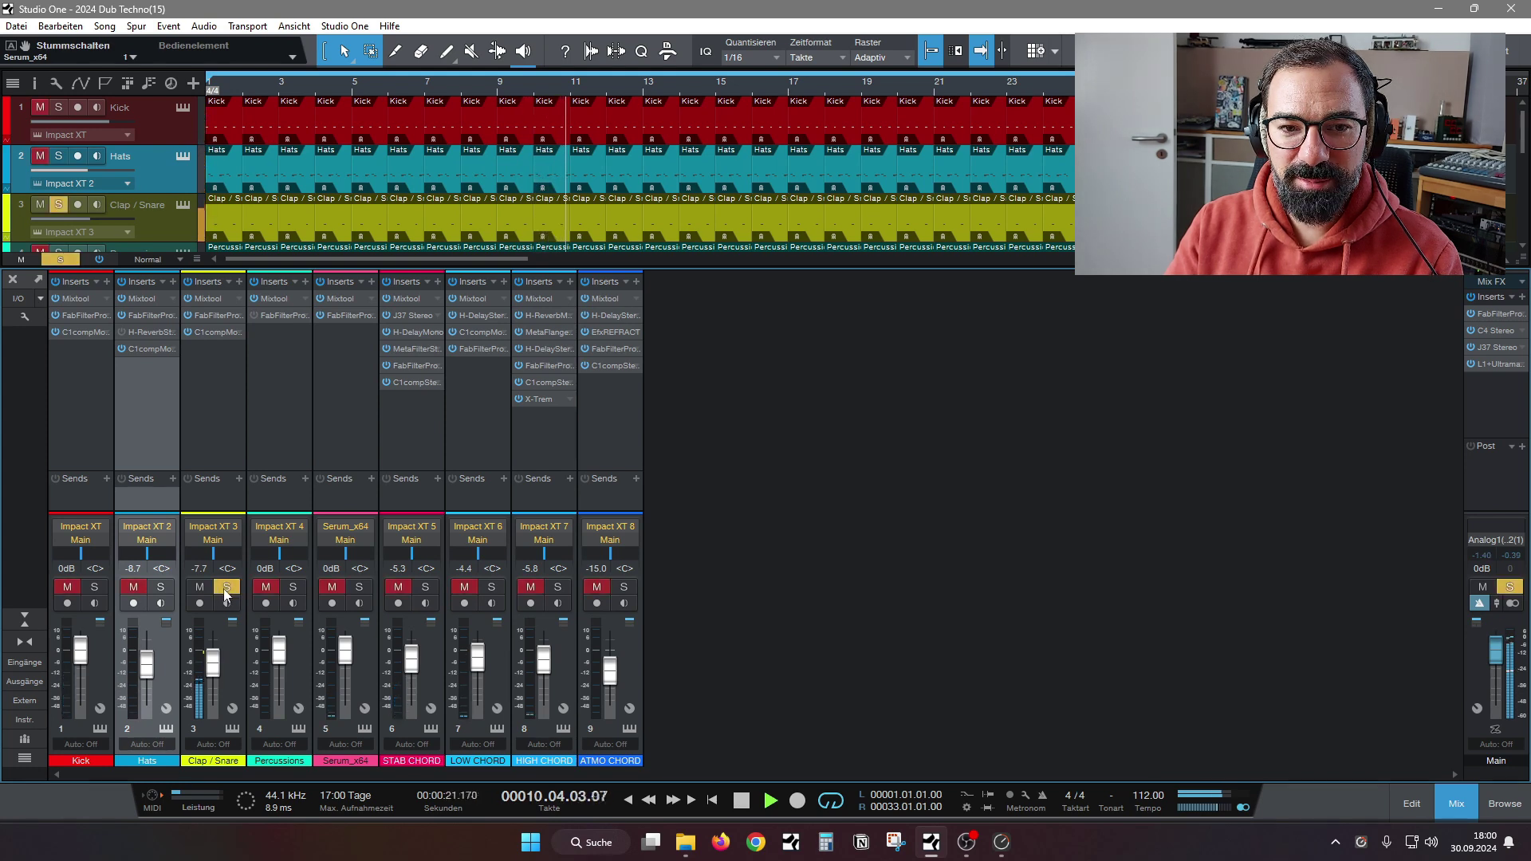
click(232, 729)
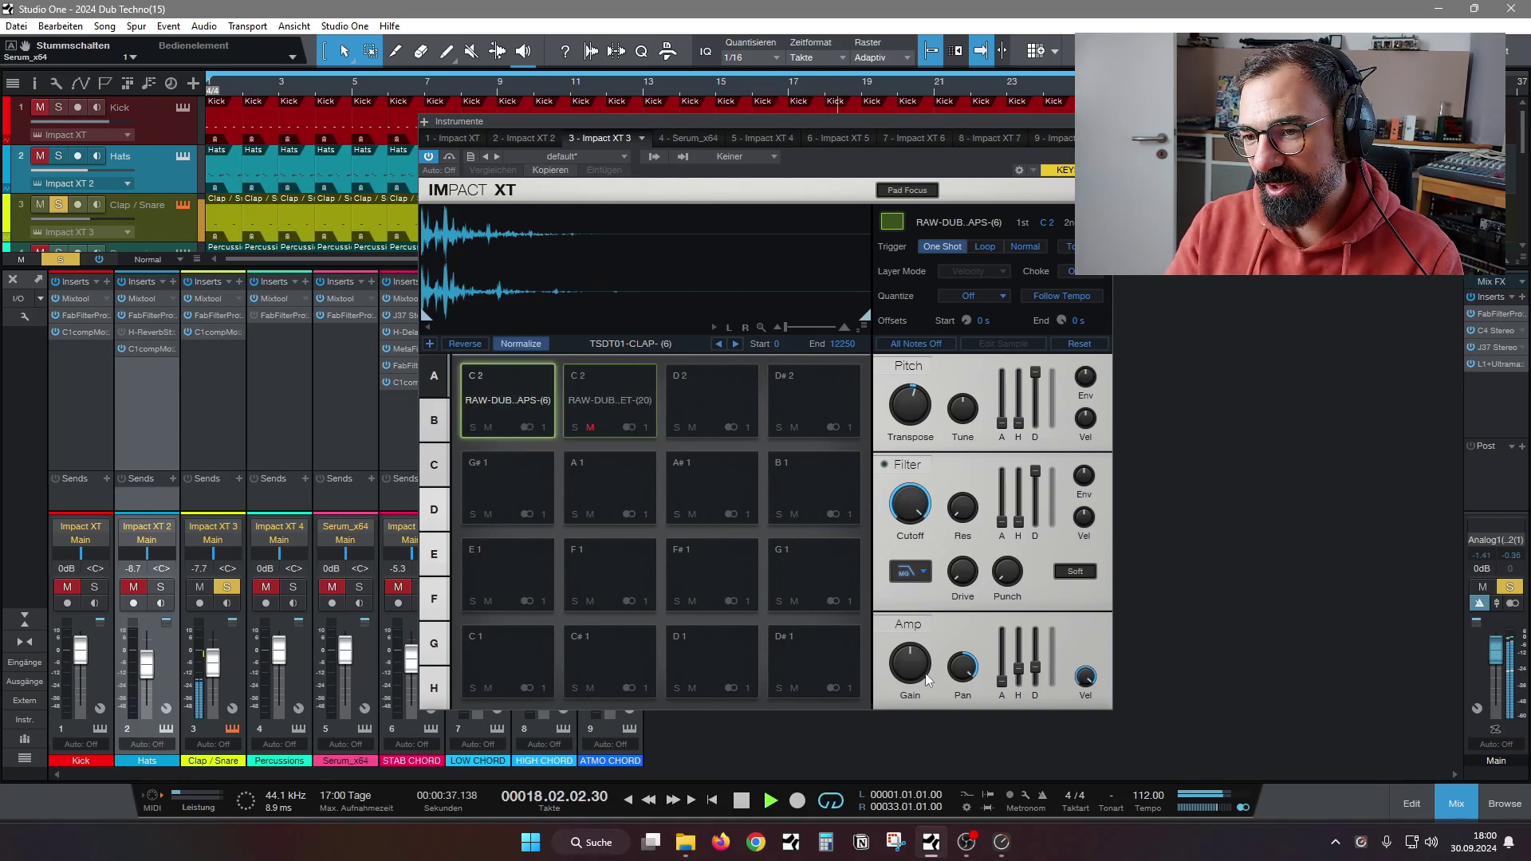
mouse_move(1041, 680)
mouse_down()
mouse_move(1030, 608)
mouse_move(1020, 661)
mouse_up()
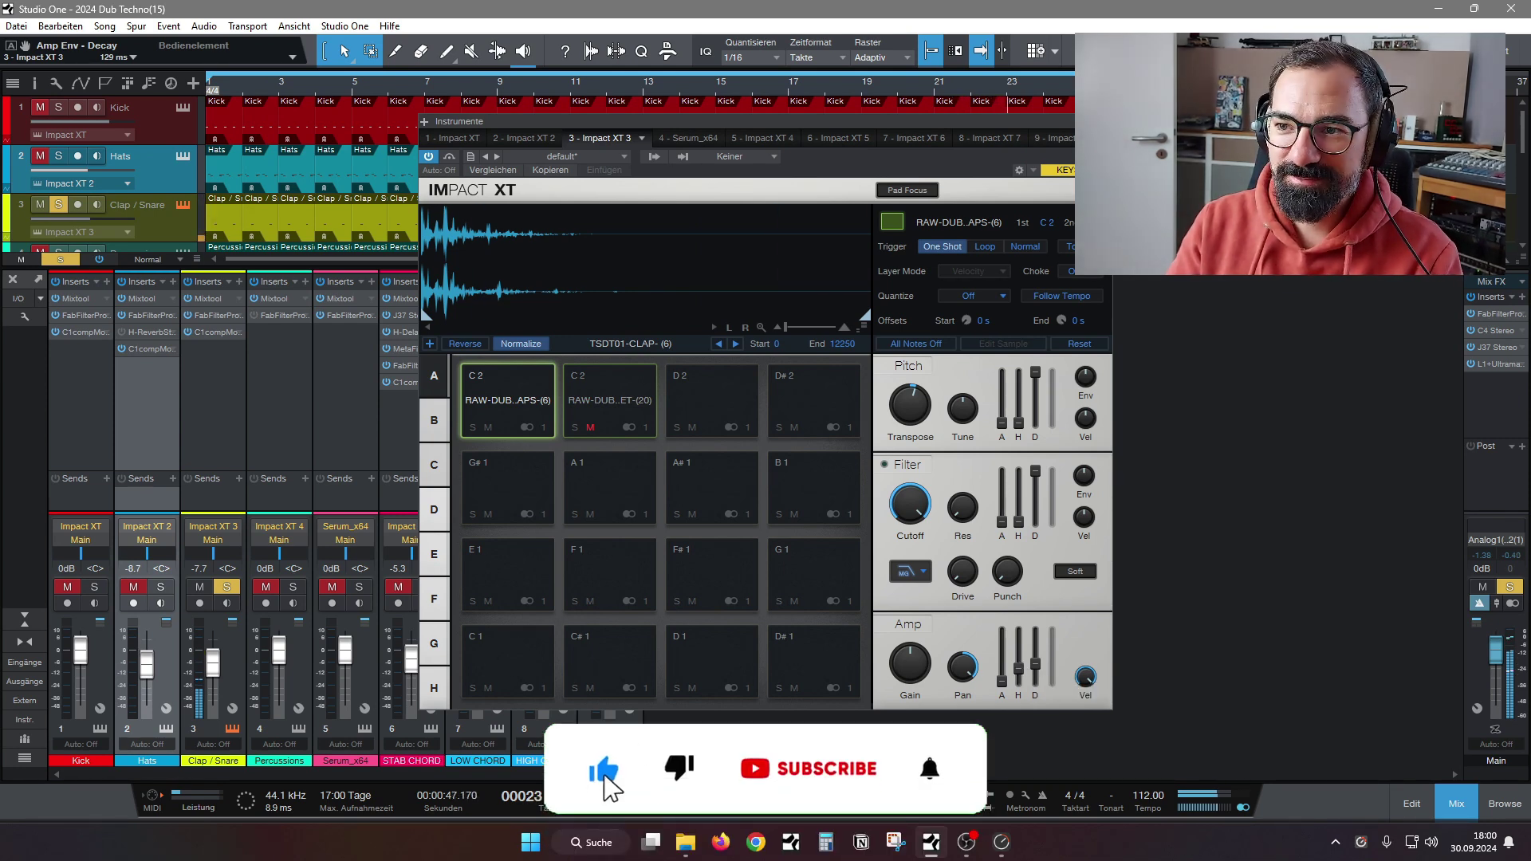
click(1103, 121)
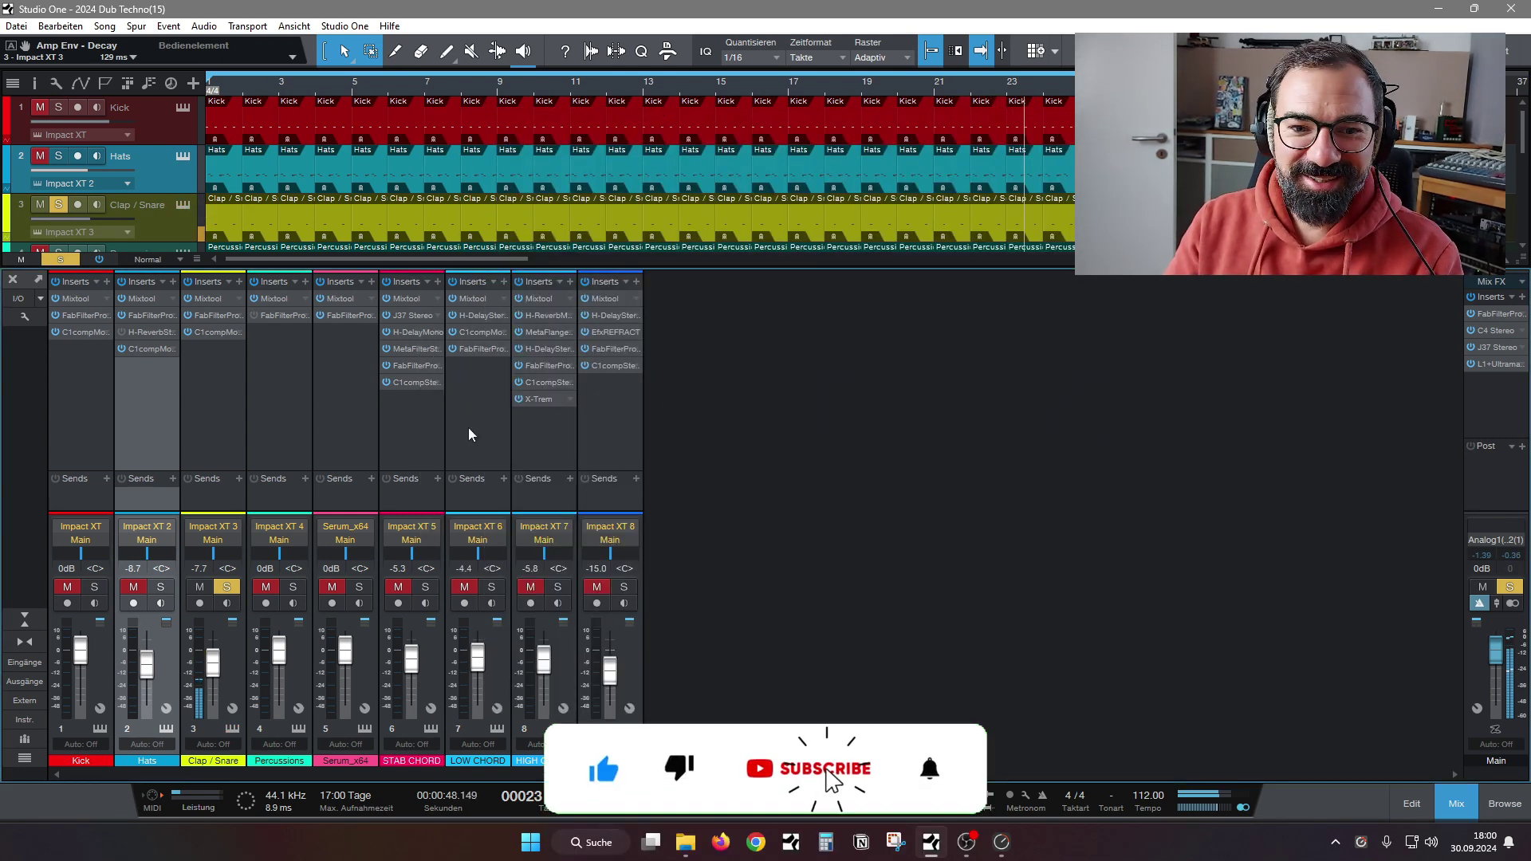
Compare the Clap / Snare with its FabFilter Pro-Q 3 high-cut band off and on, with the Serum_x64 track also soloed
right_click(200, 316)
click(219, 336)
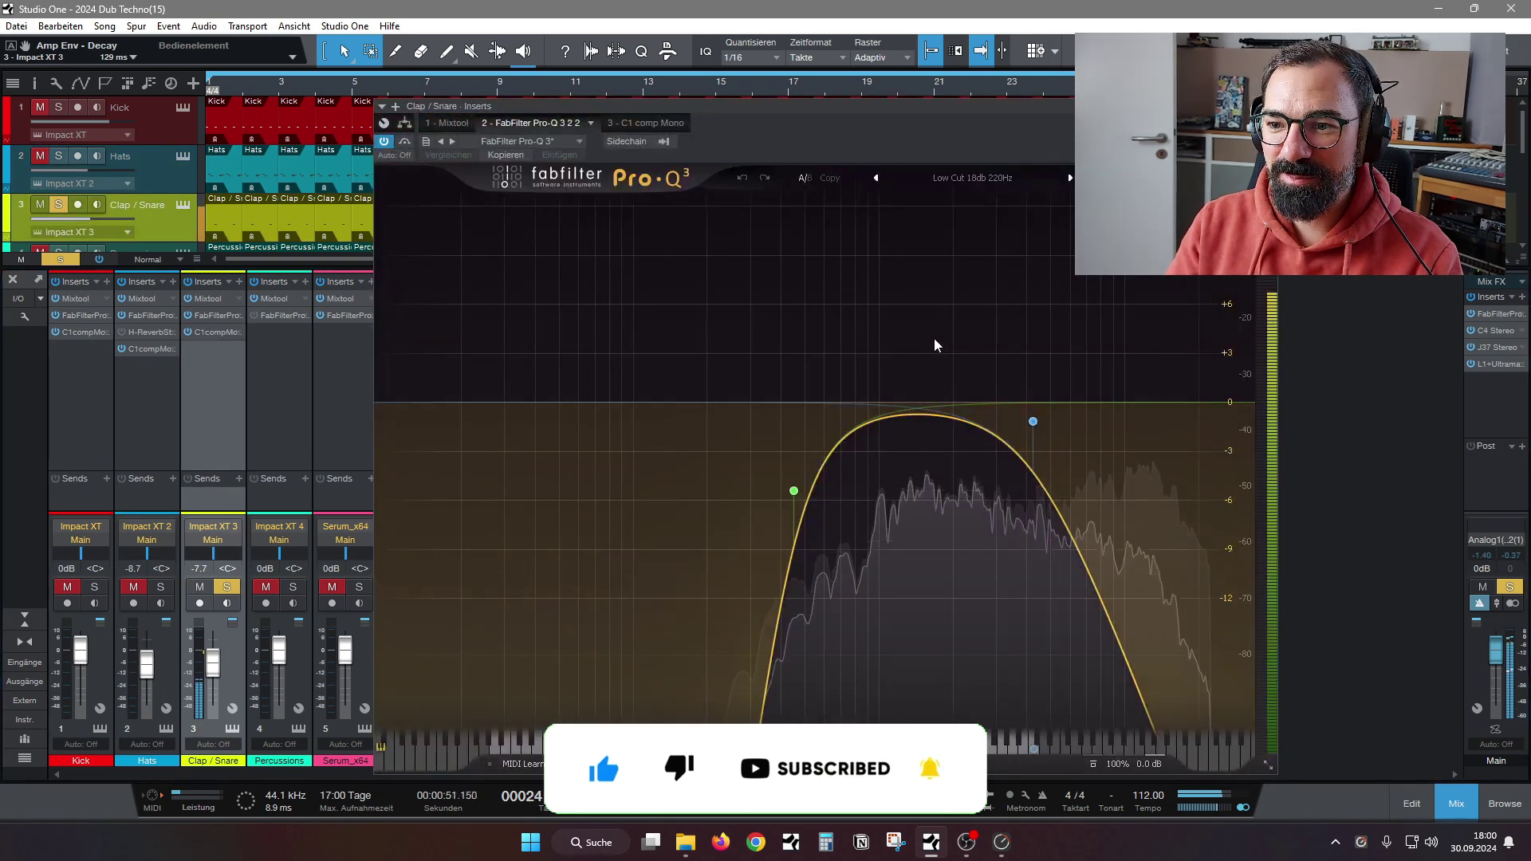
mouse_move(916, 499)
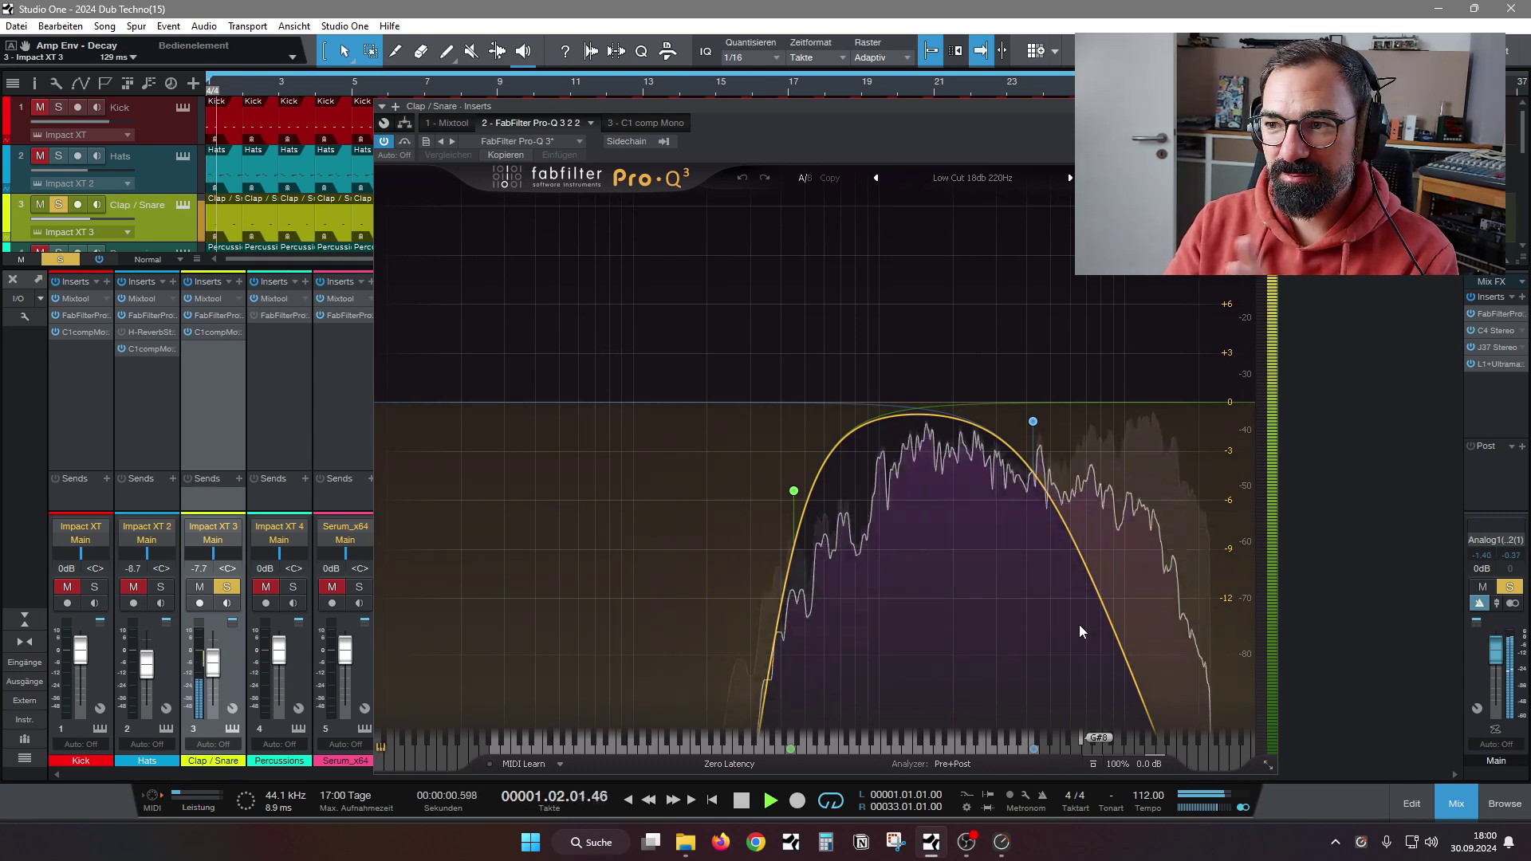
click(993, 363)
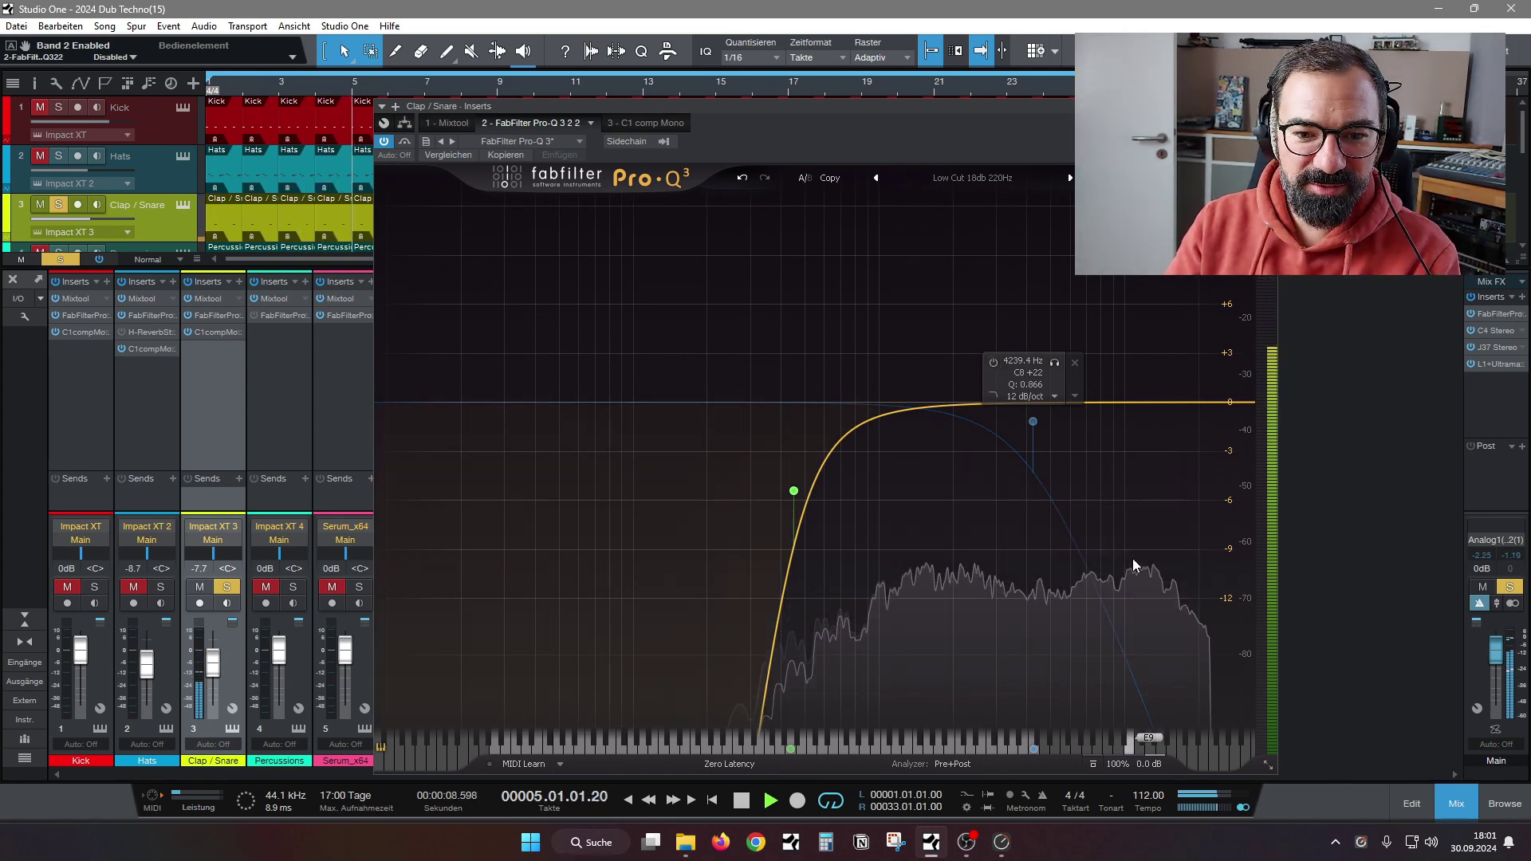
click(336, 586)
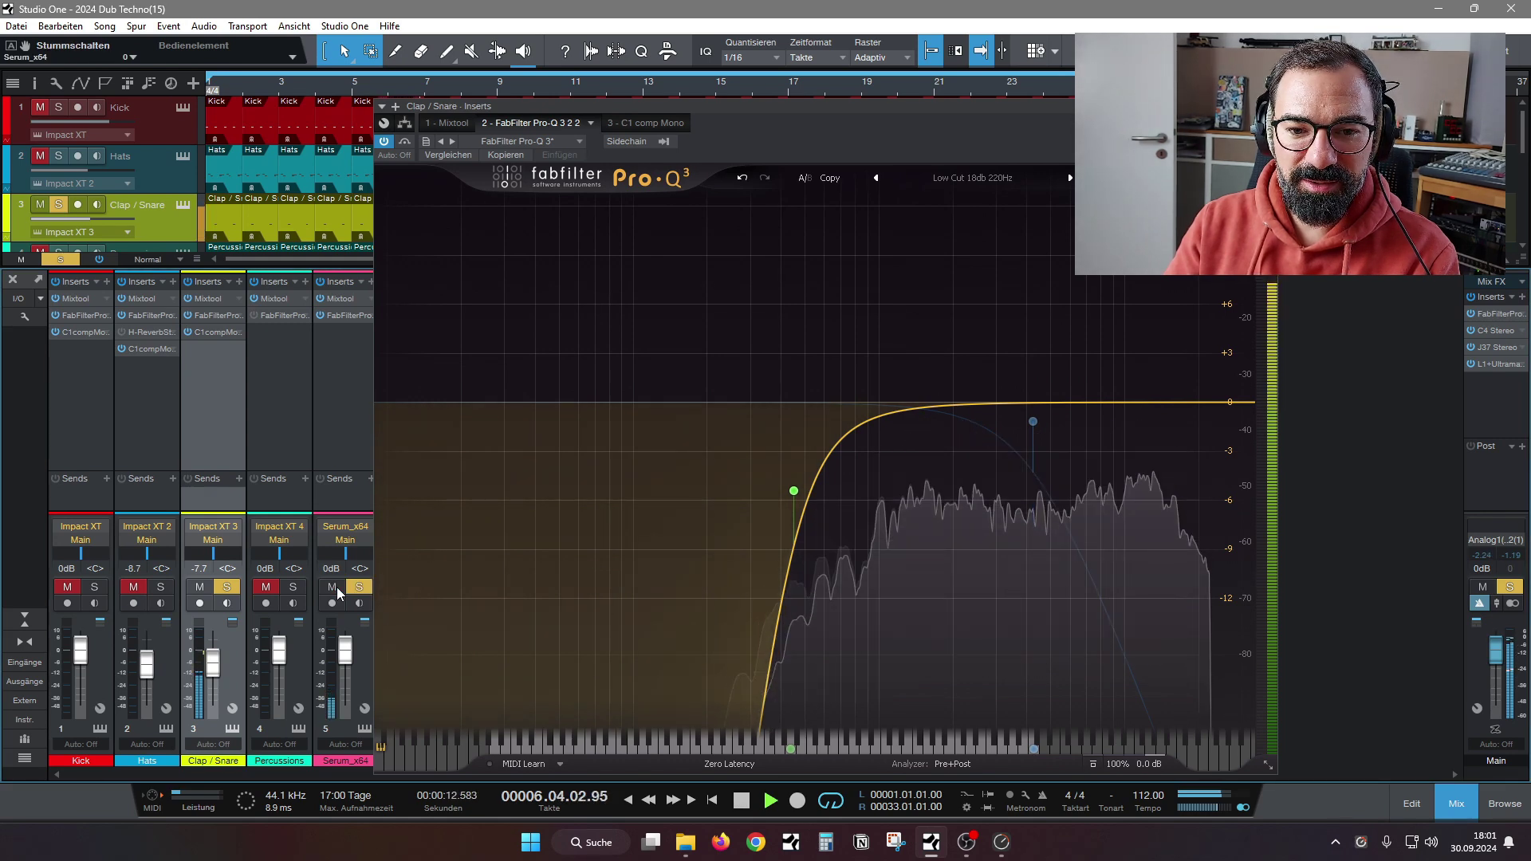
mouse_move(1022, 413)
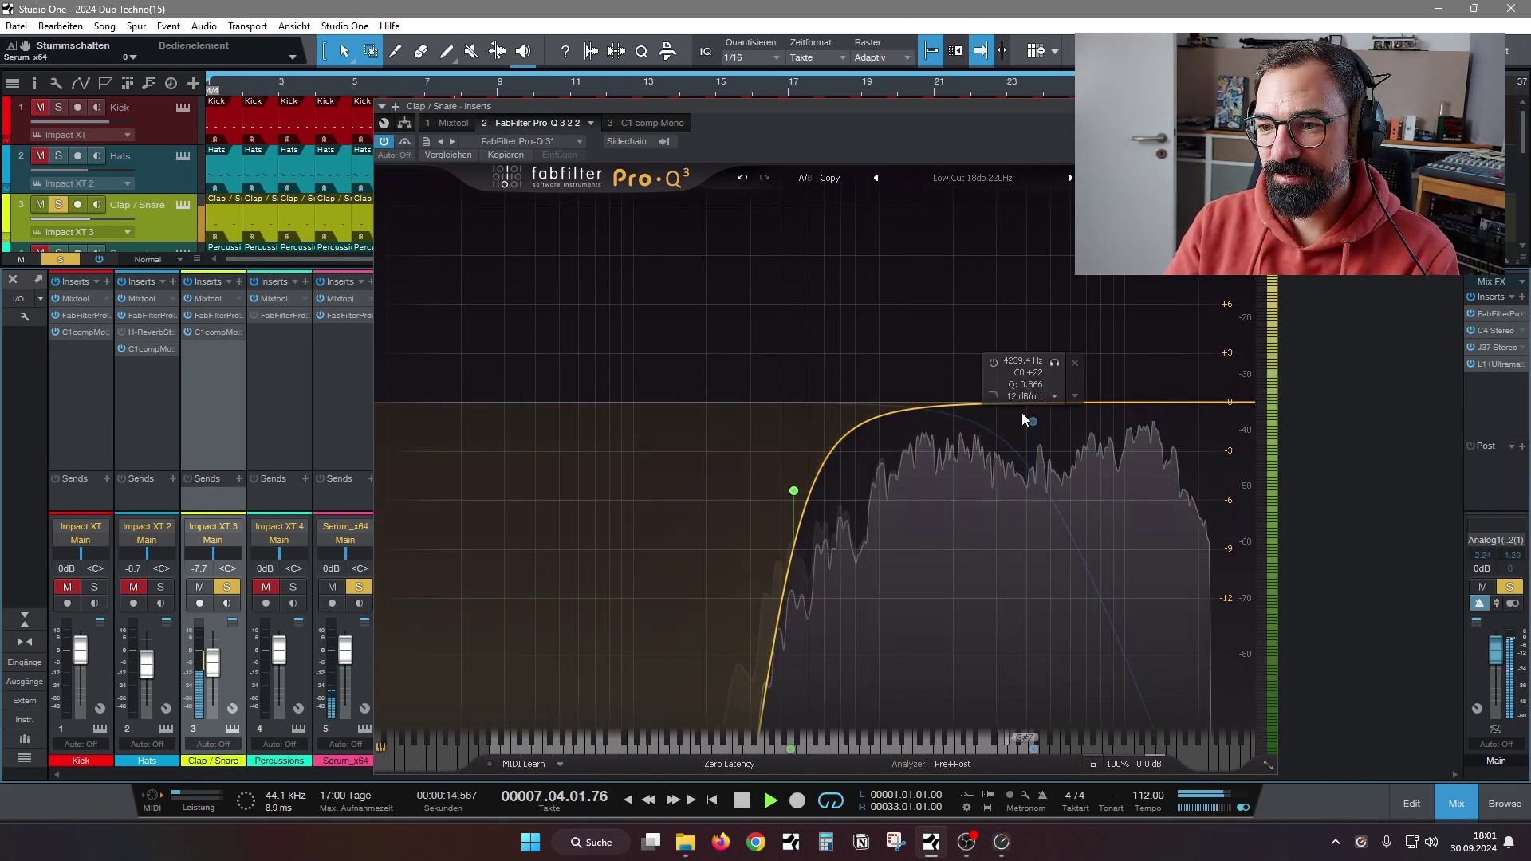
click(993, 364)
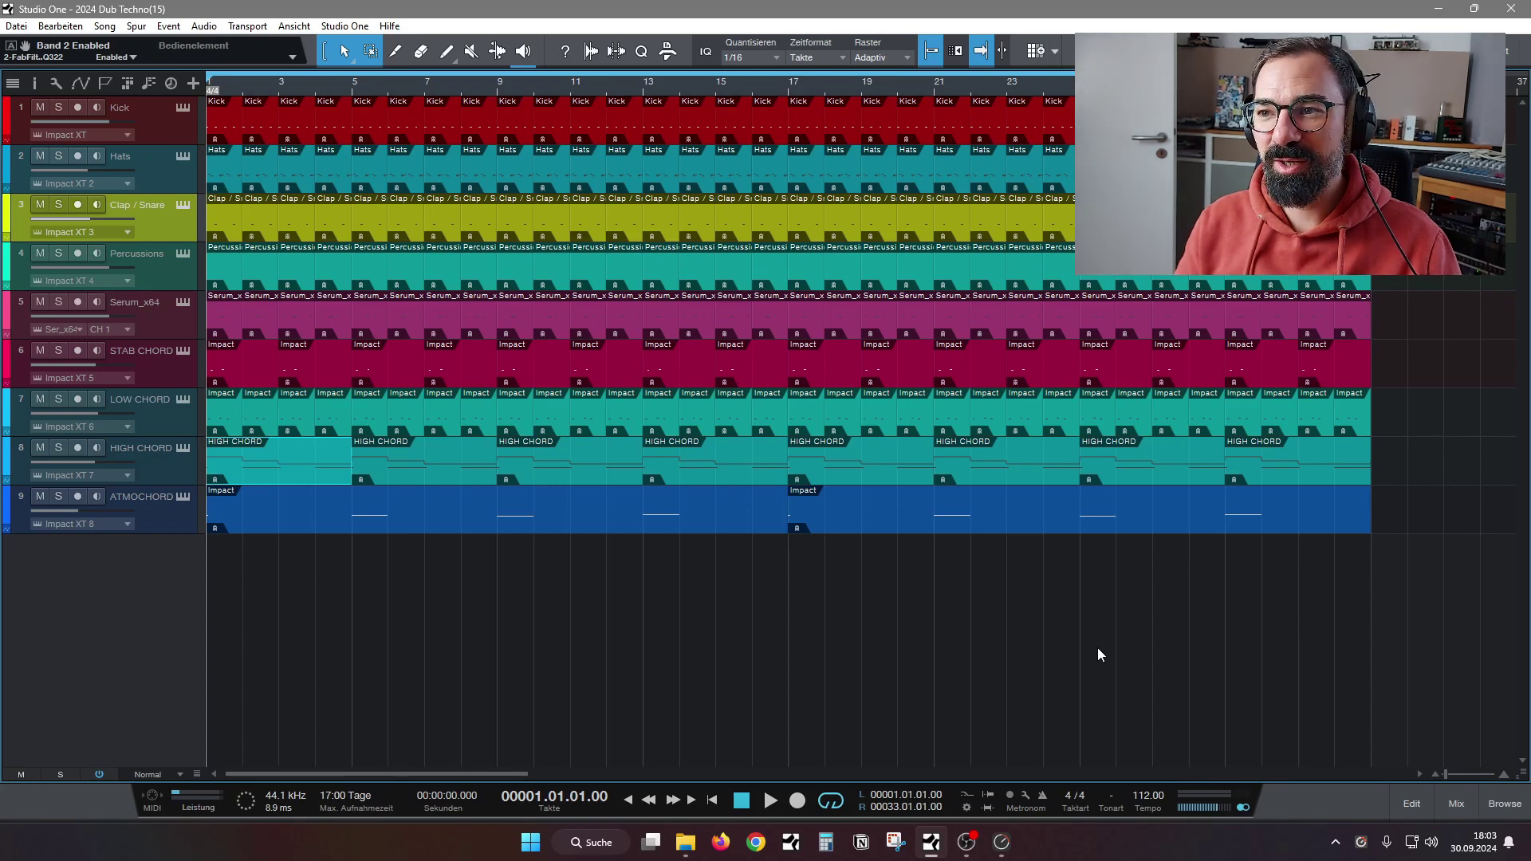
Play the full arrangement from the beginning with all tracks audible
key(space)
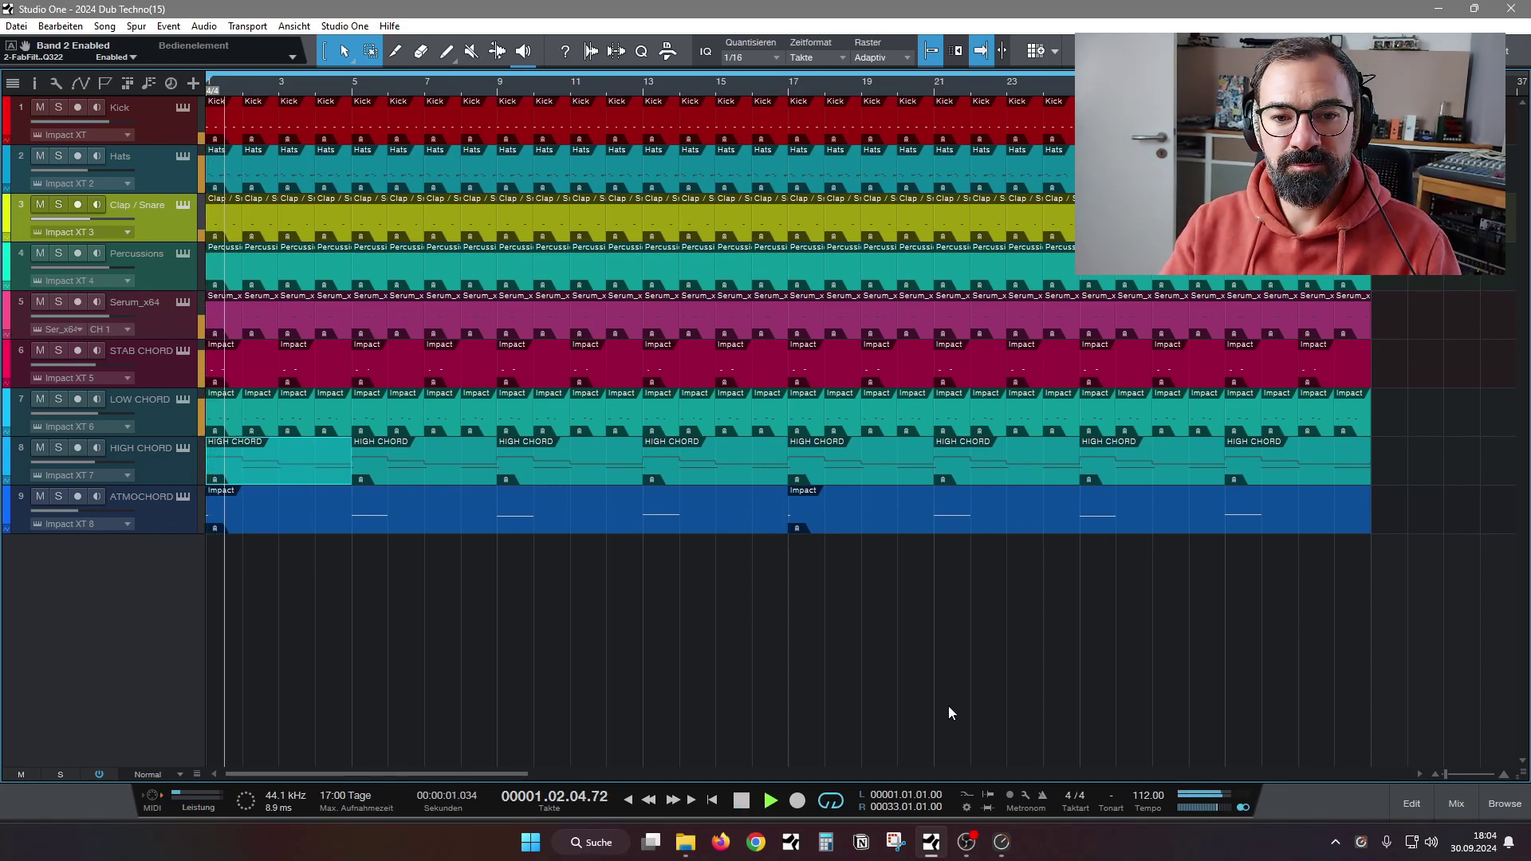